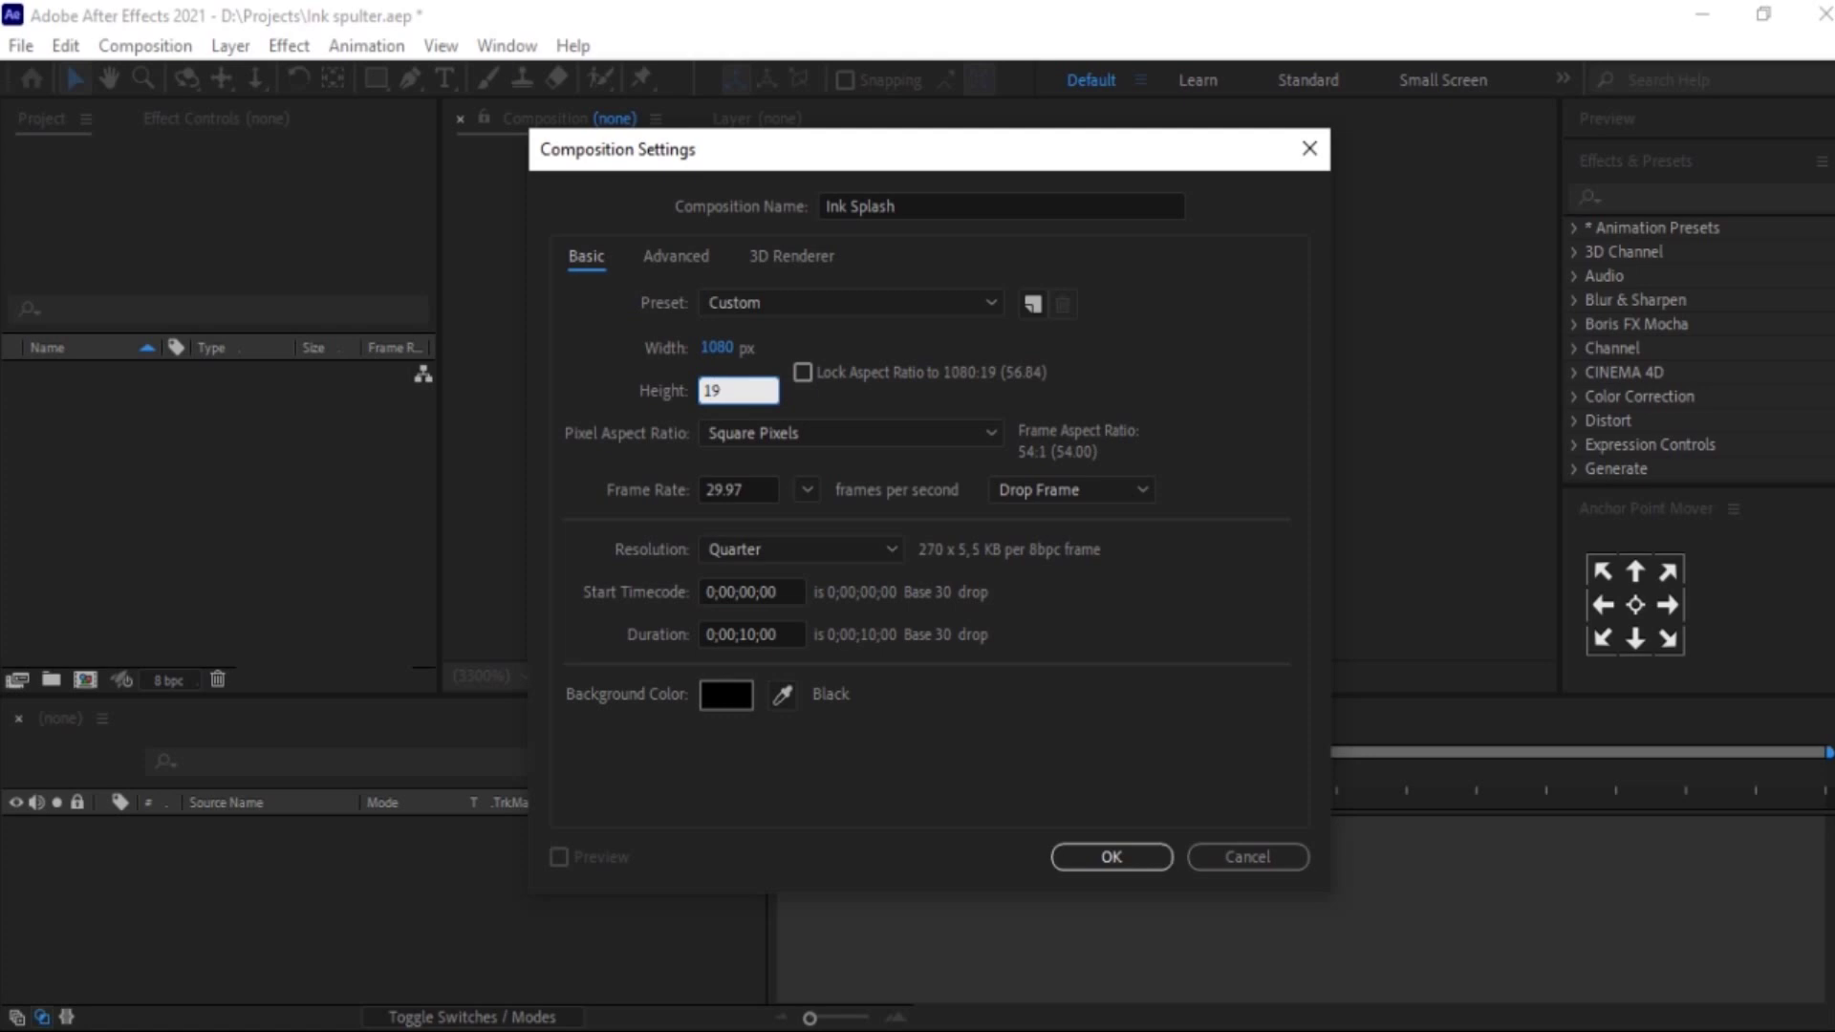
- Set the Ink Splash composition to 30 frames per second, keep the 0:00:10:00 duration, and create it
{"action": "left_click", "coordinate": [807, 488]}
{"action": "left_click", "coordinate": [838, 749]}
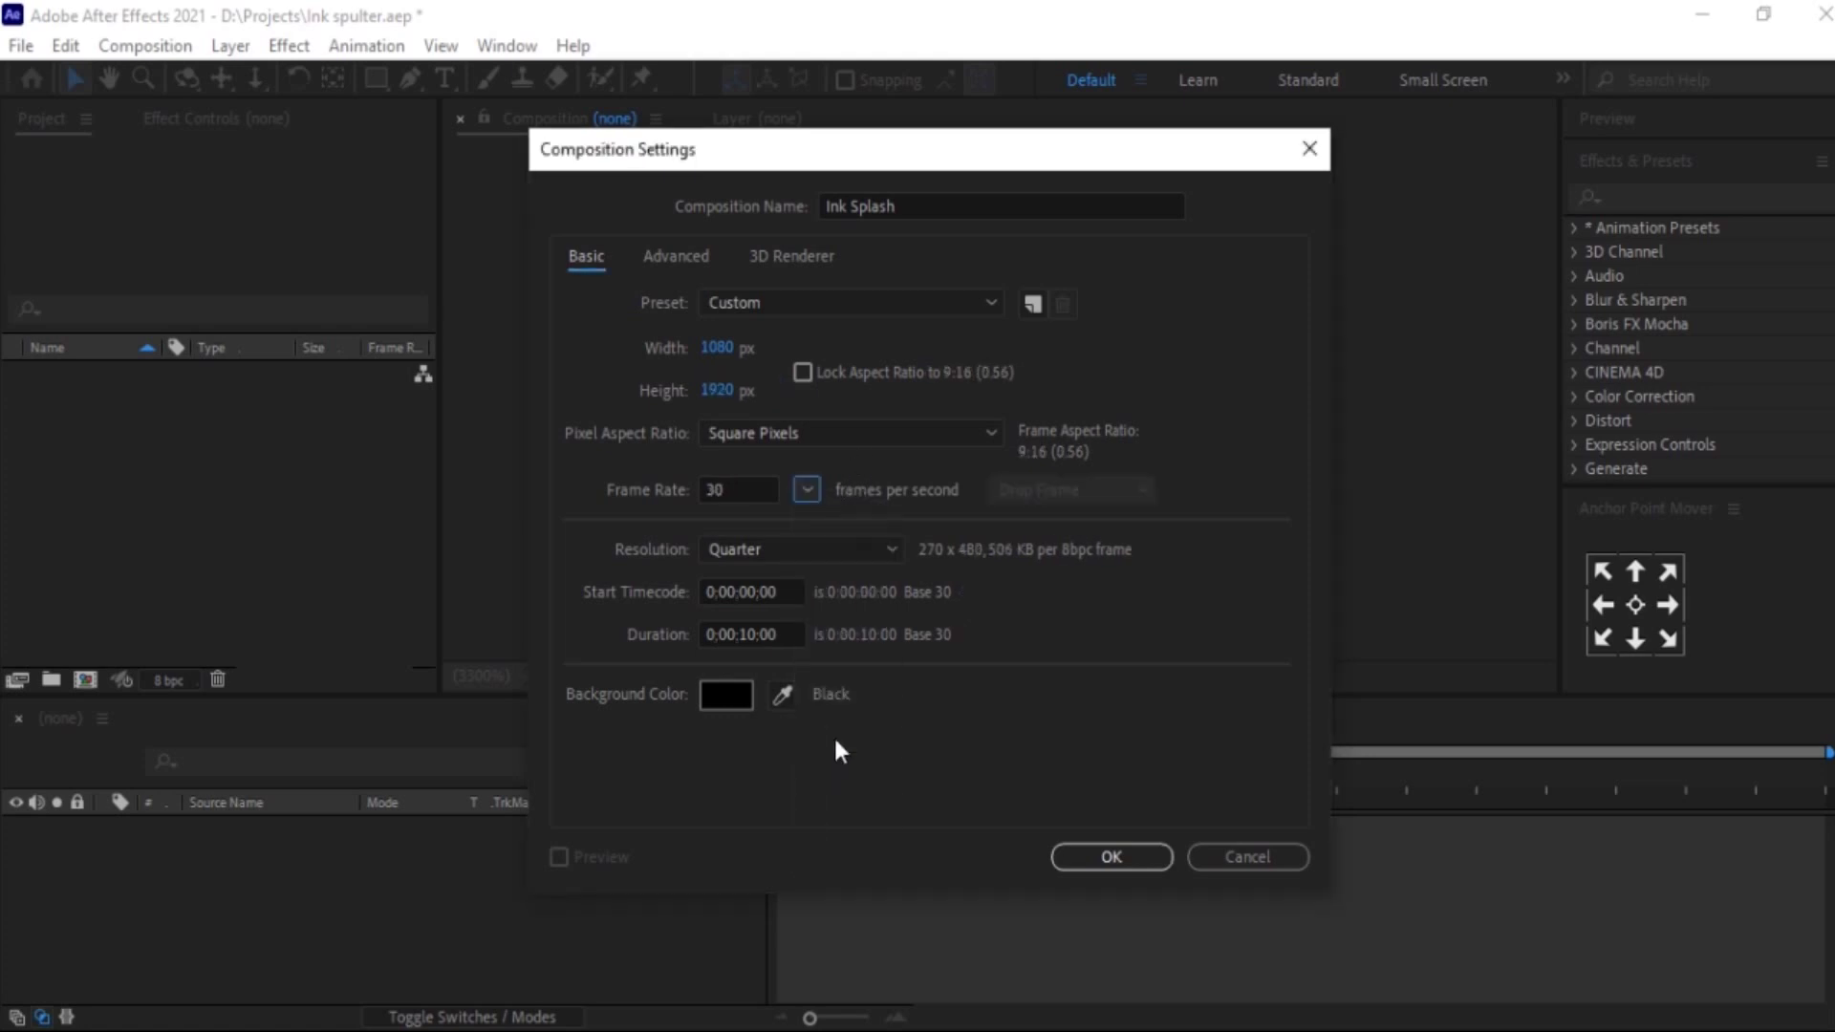
{"action": "left_click", "coordinate": [752, 635]}
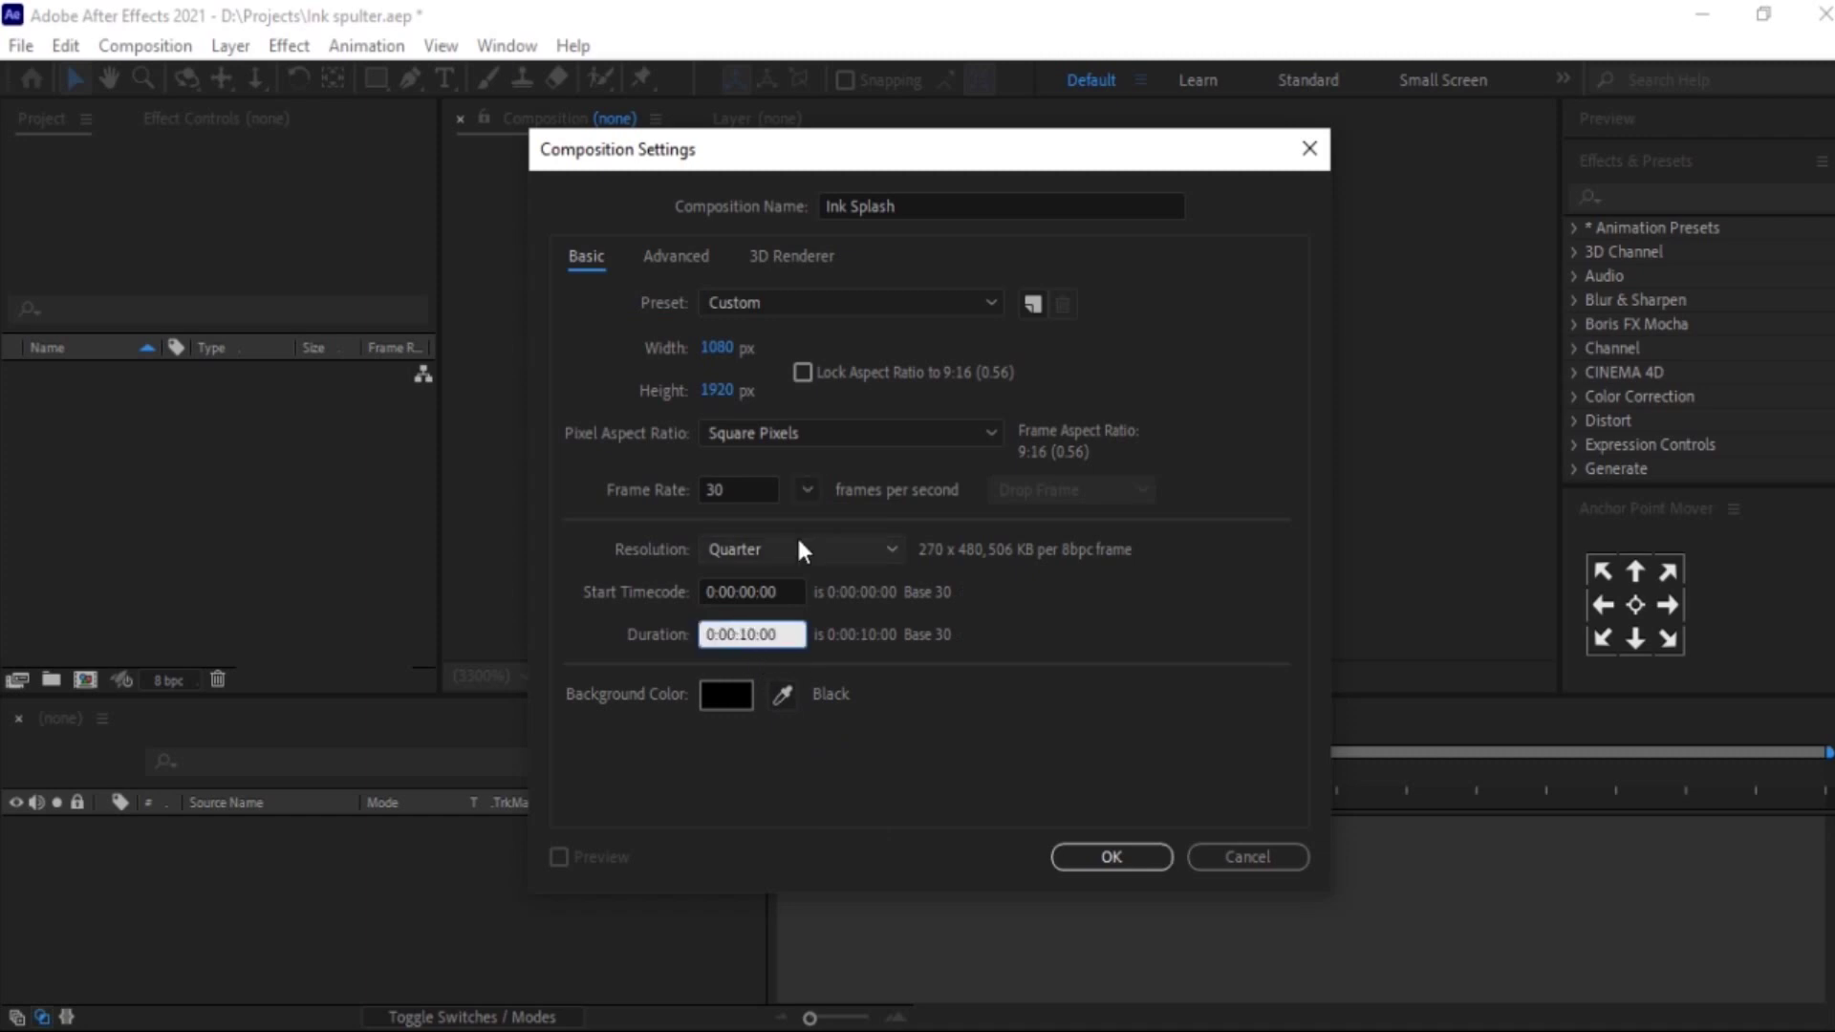
{"action": "left_click", "coordinate": [1103, 859]}
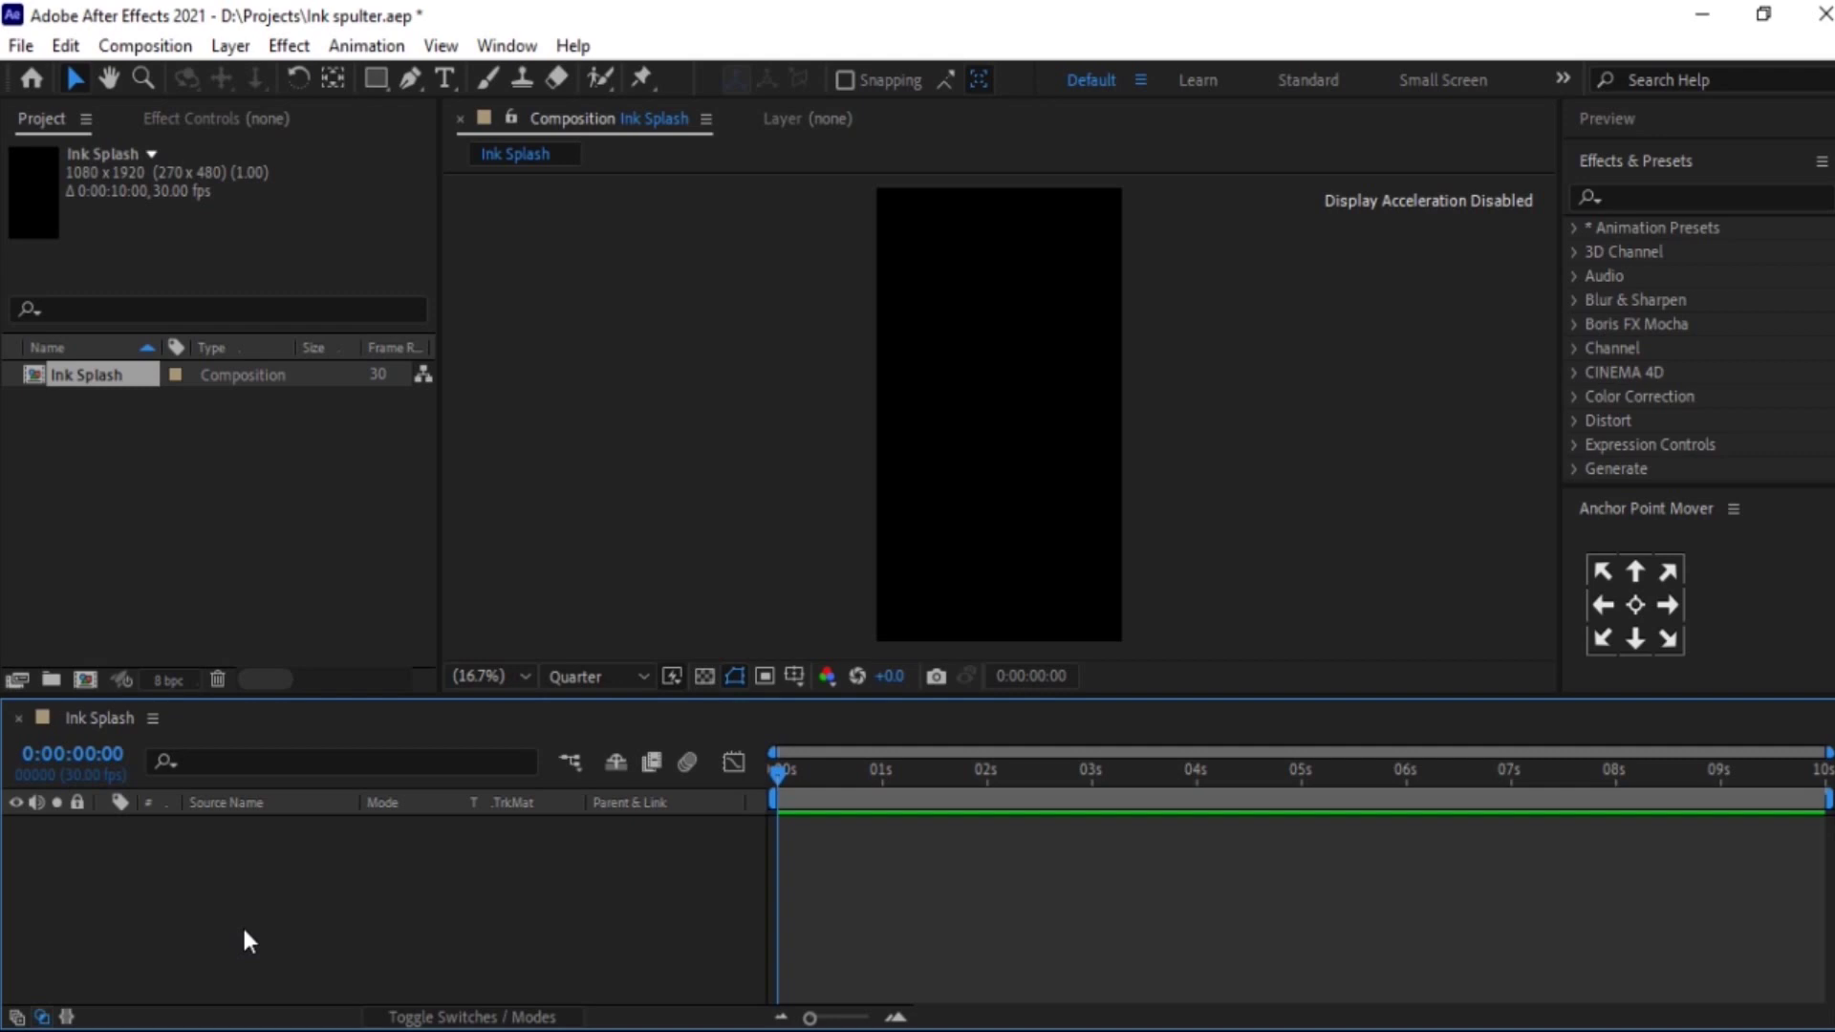
- Add a composition-sized solid layer named BG with the black color 000000
{"action": "right_click", "coordinate": [153, 894]}
{"action": "mouse_move", "coordinate": [371, 591]}
{"action": "left_click", "coordinate": [600, 655]}
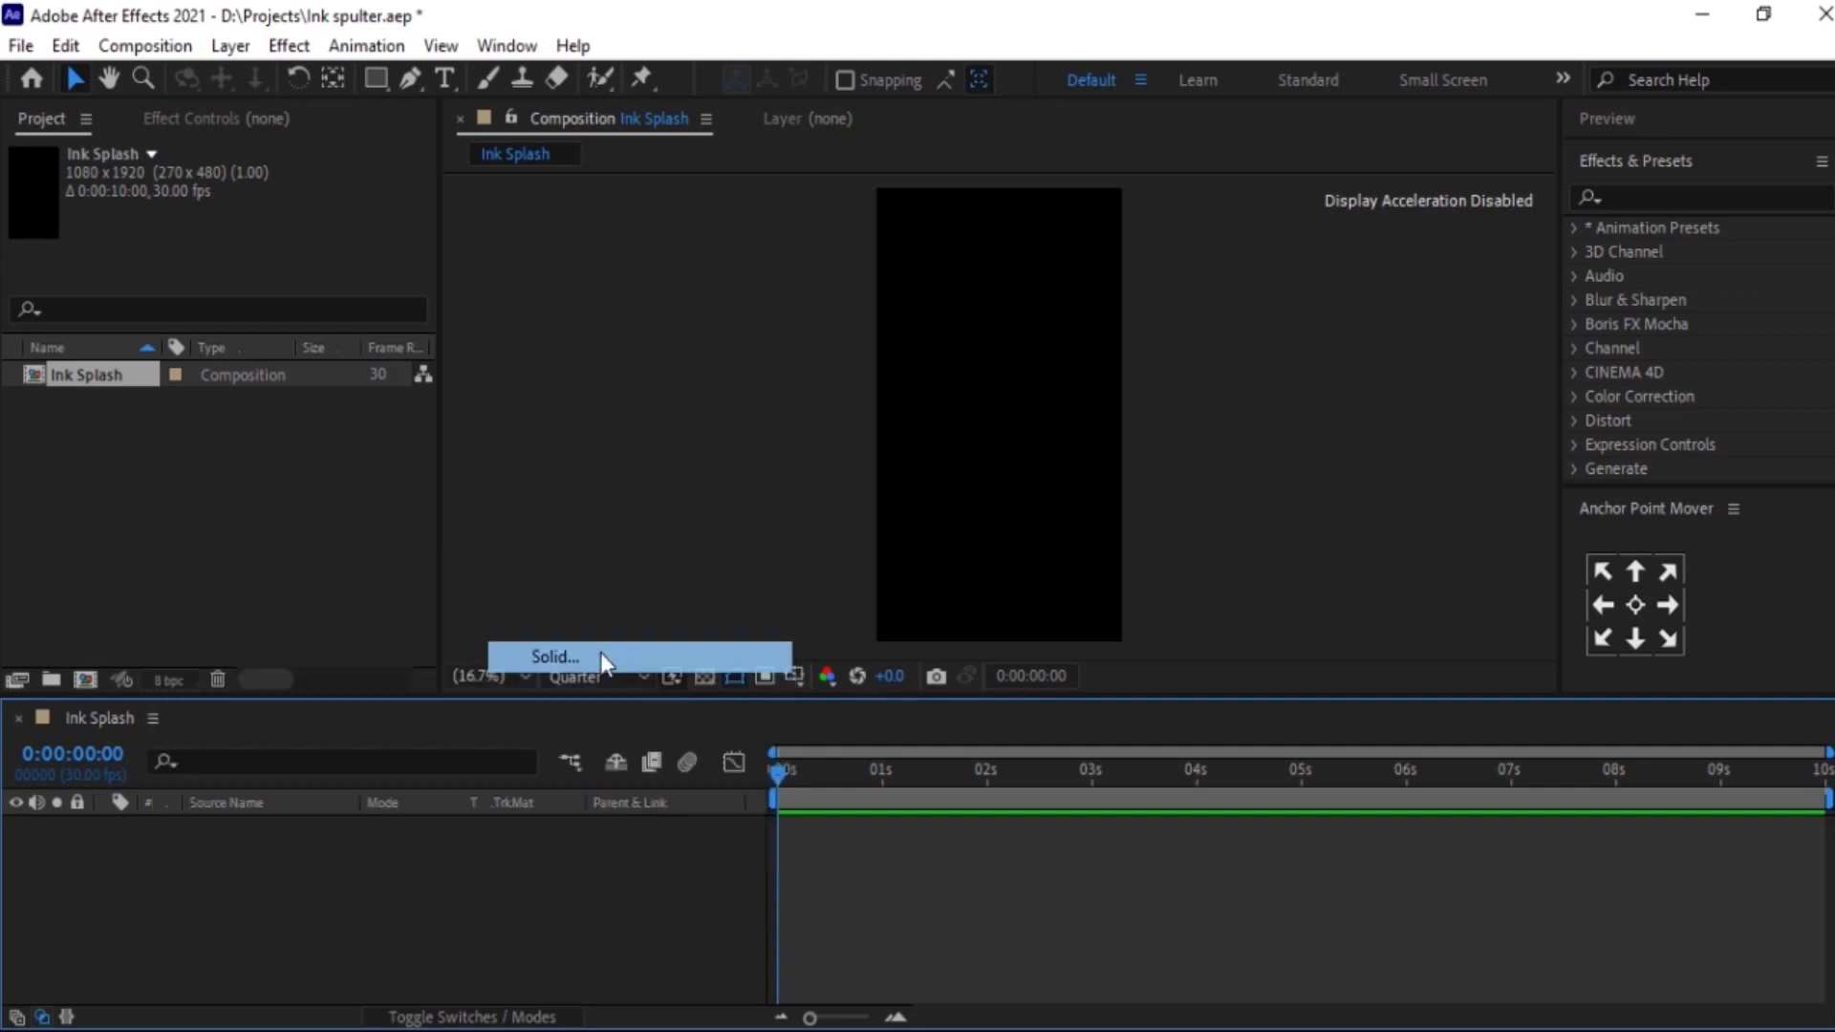
{"action": "type", "text": "BG"}
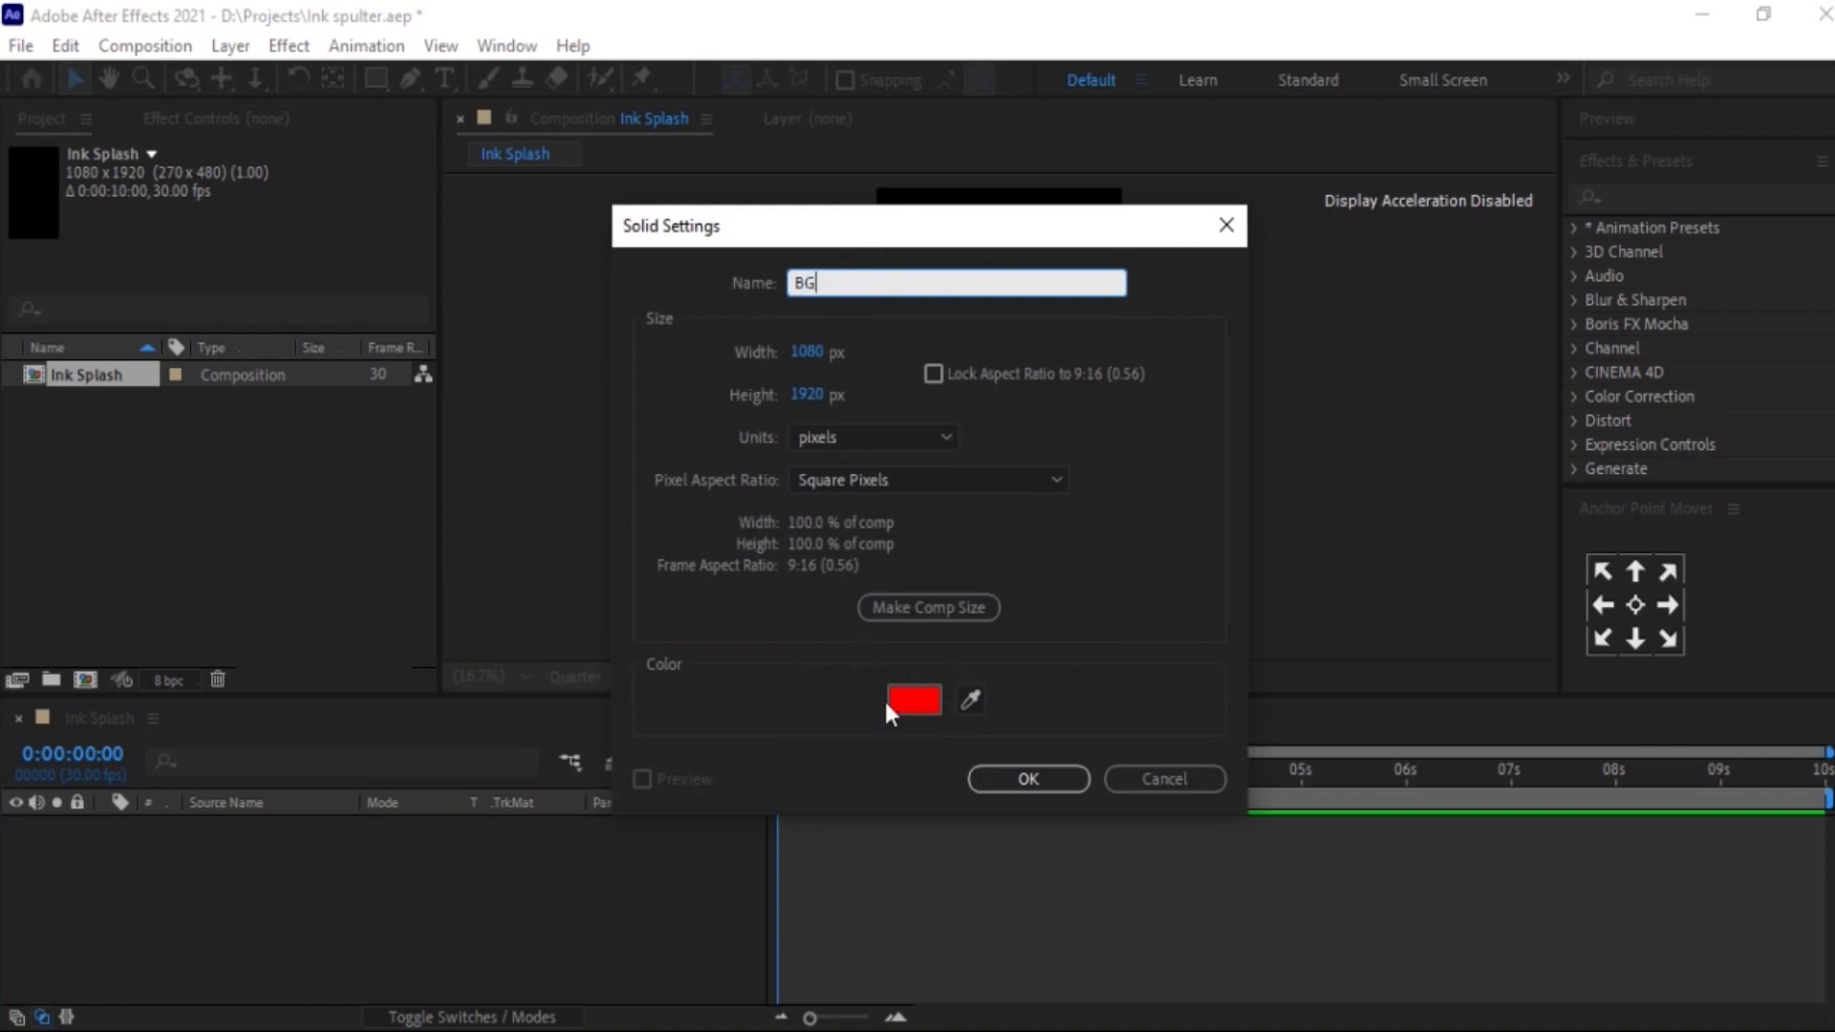
{"action": "left_click", "coordinate": [933, 715]}
{"action": "type", "text": "000000"}
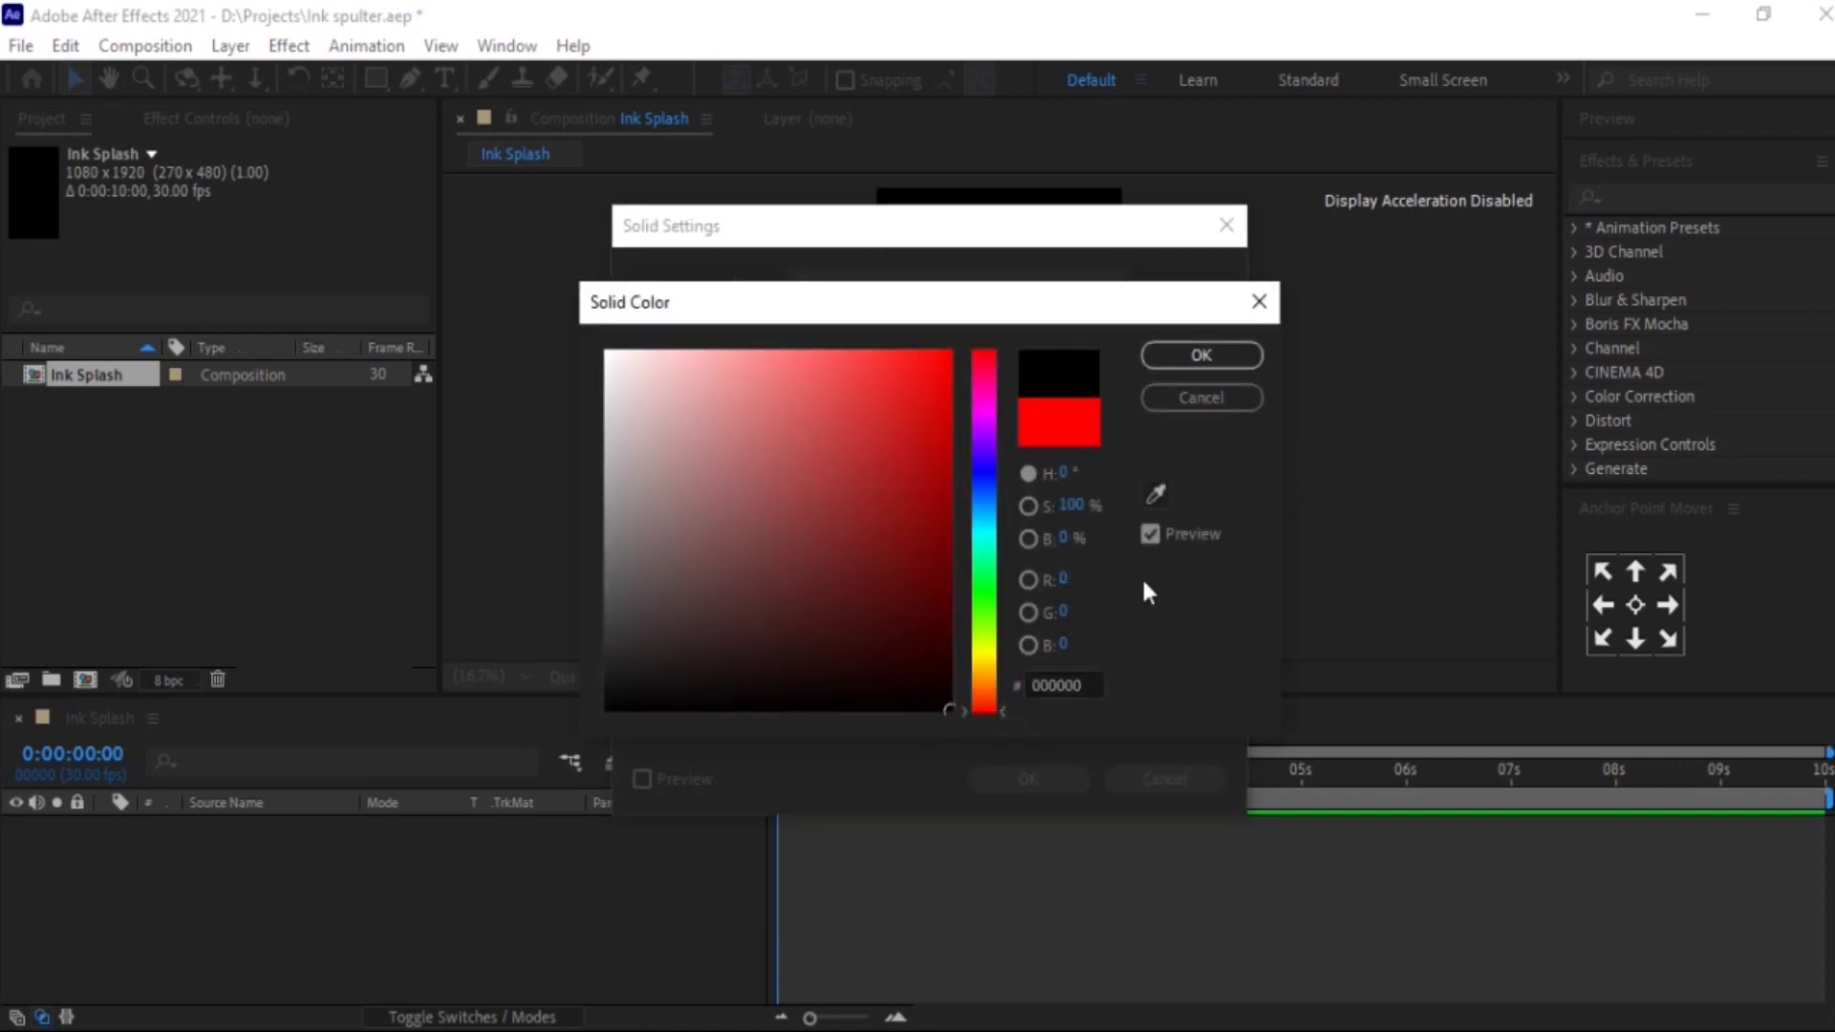
{"action": "left_click", "coordinate": [1201, 362]}
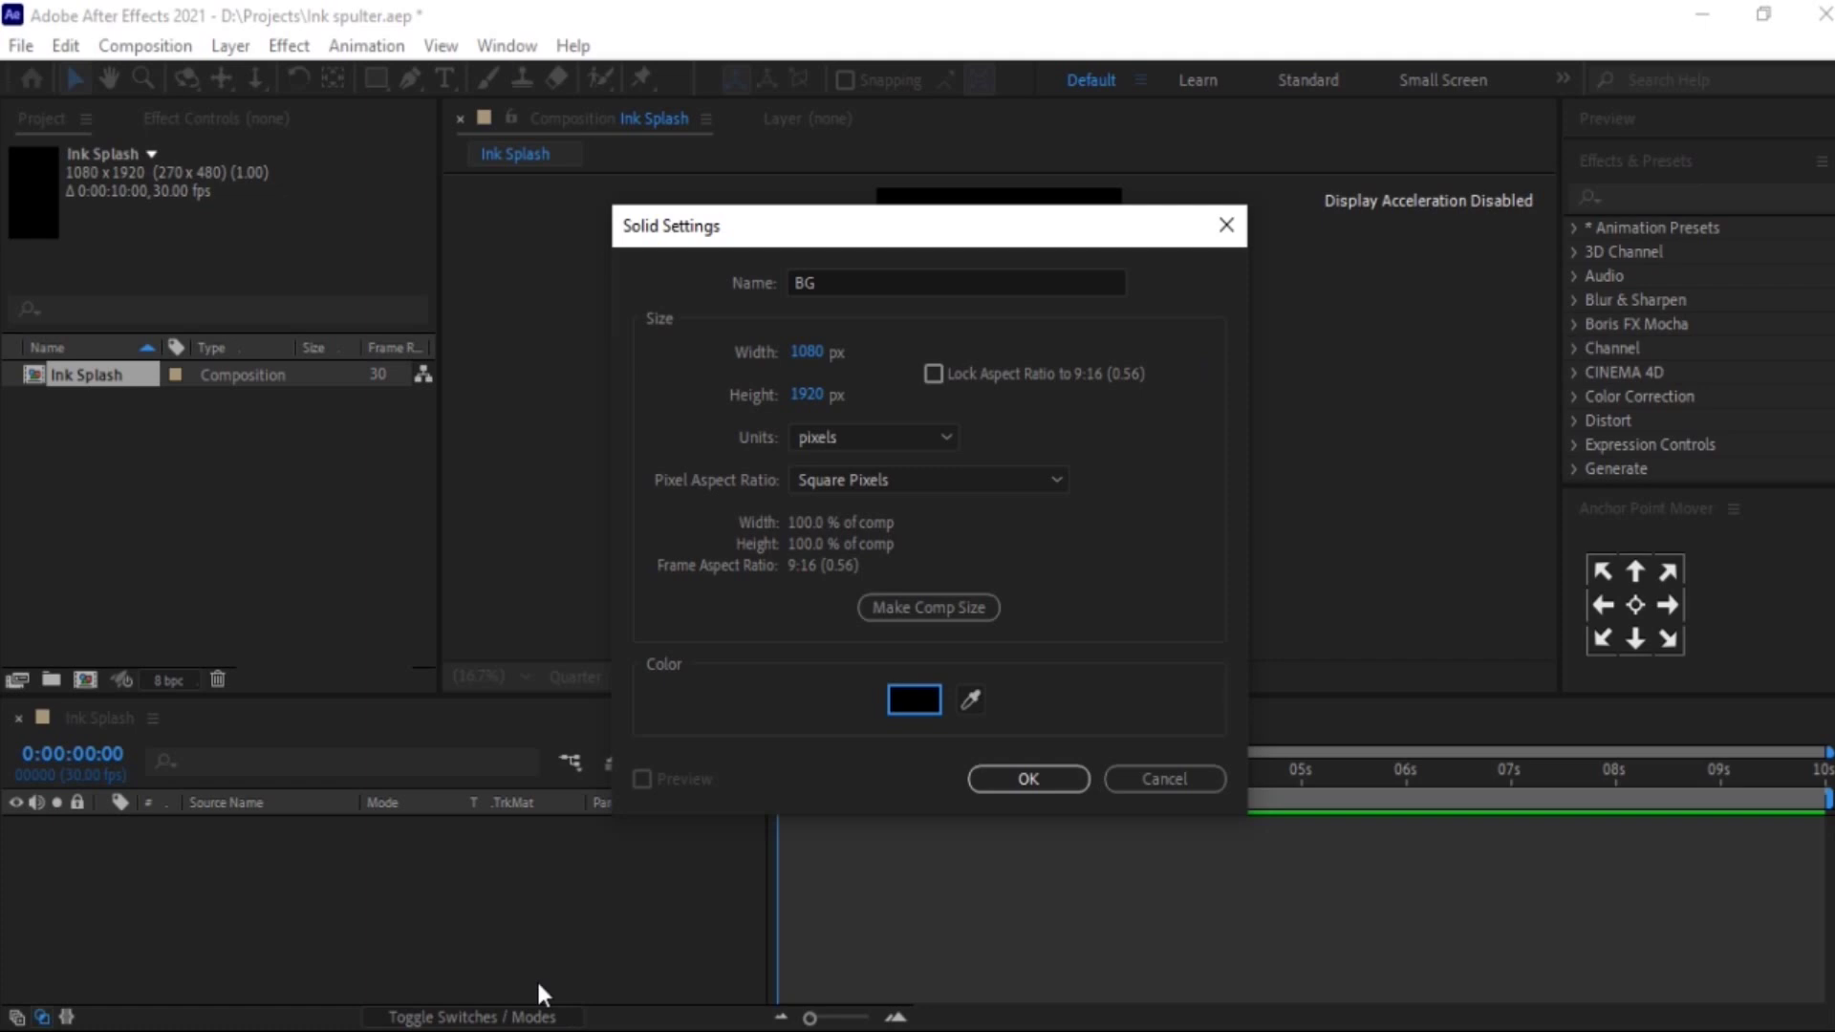
{"action": "left_click", "coordinate": [1025, 778]}
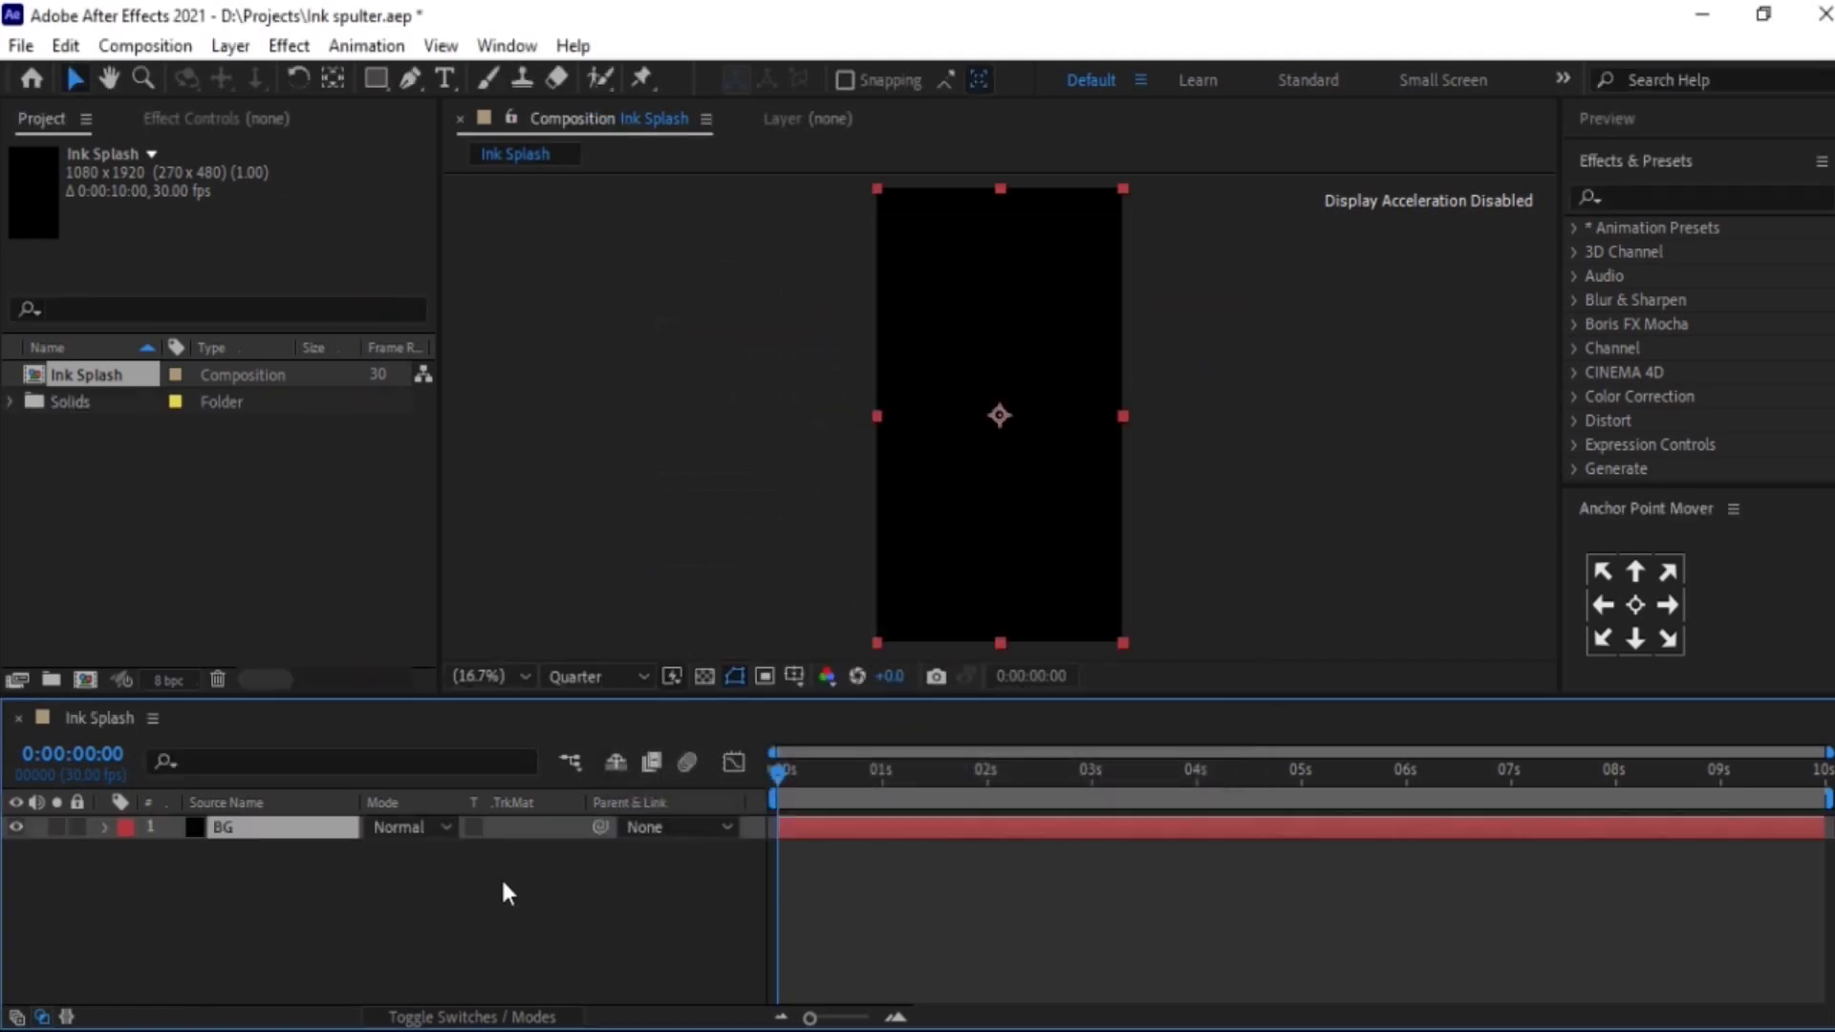
- Apply the 4-Color Gradient effect to the BG layer
{"action": "left_click", "coordinate": [321, 828]}
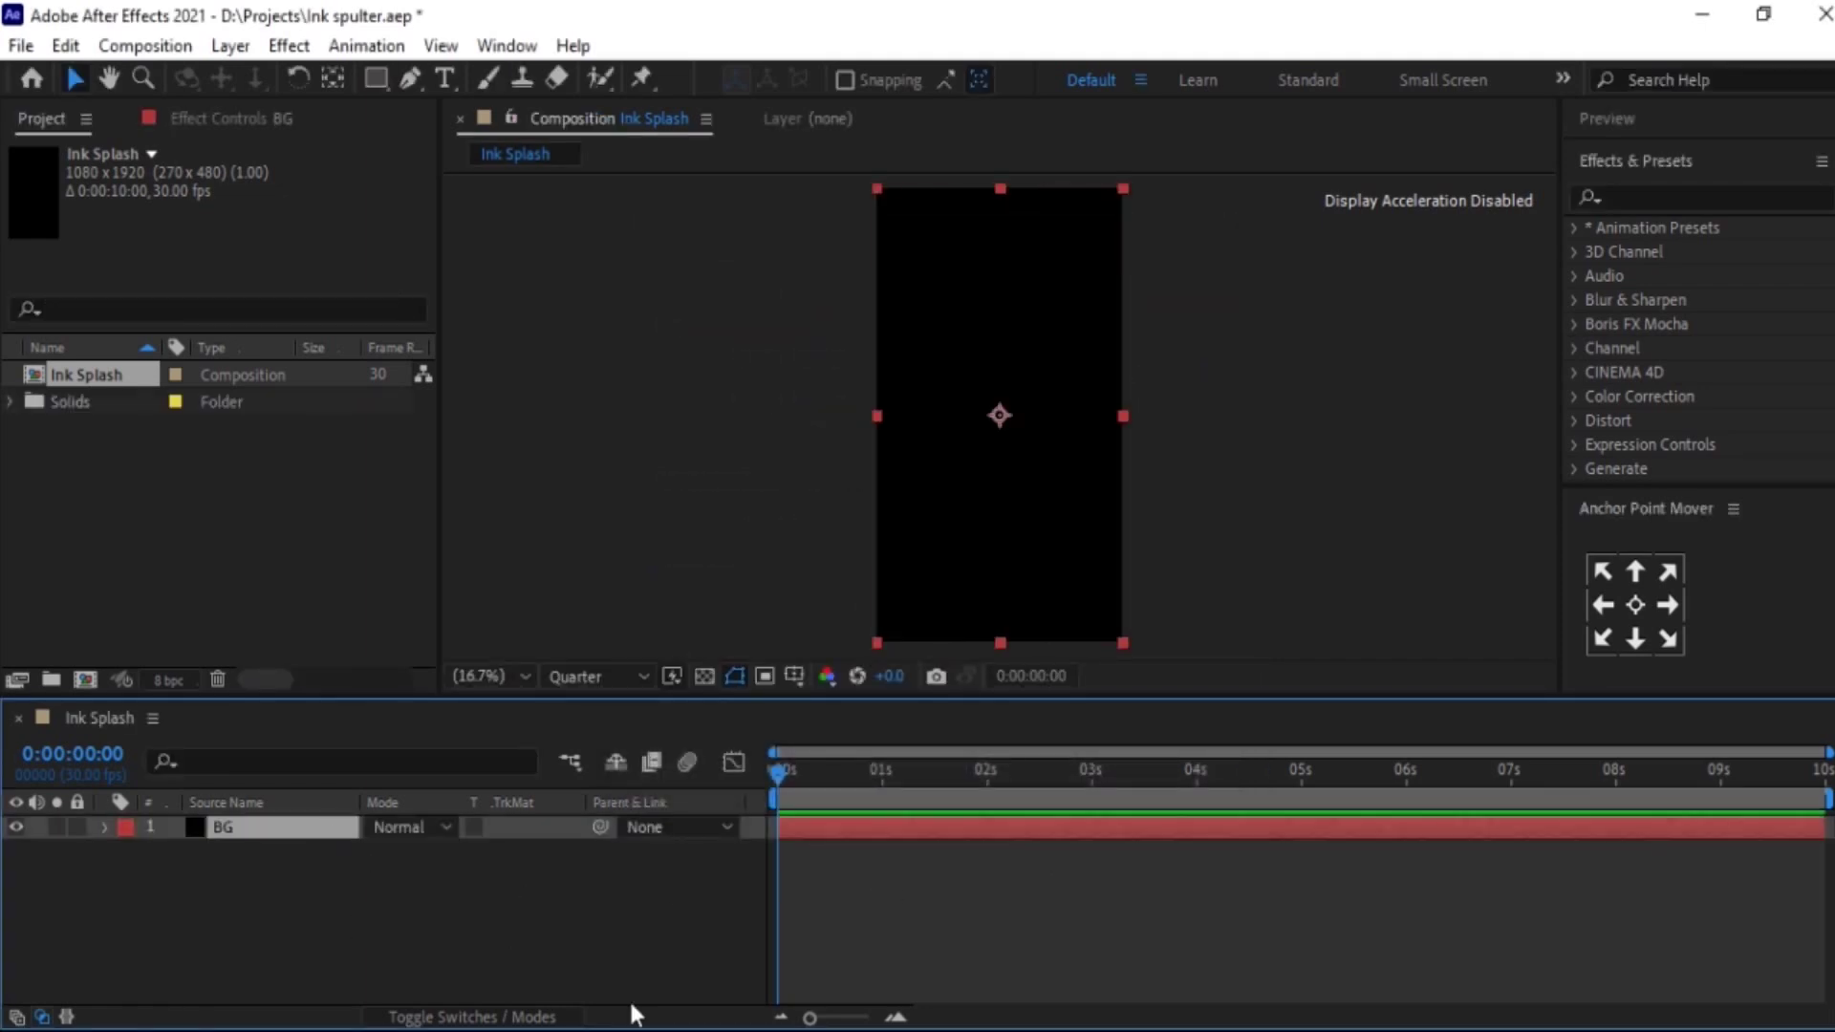
{"action": "left_click", "coordinate": [1641, 194]}
{"action": "type", "text": "4-"}
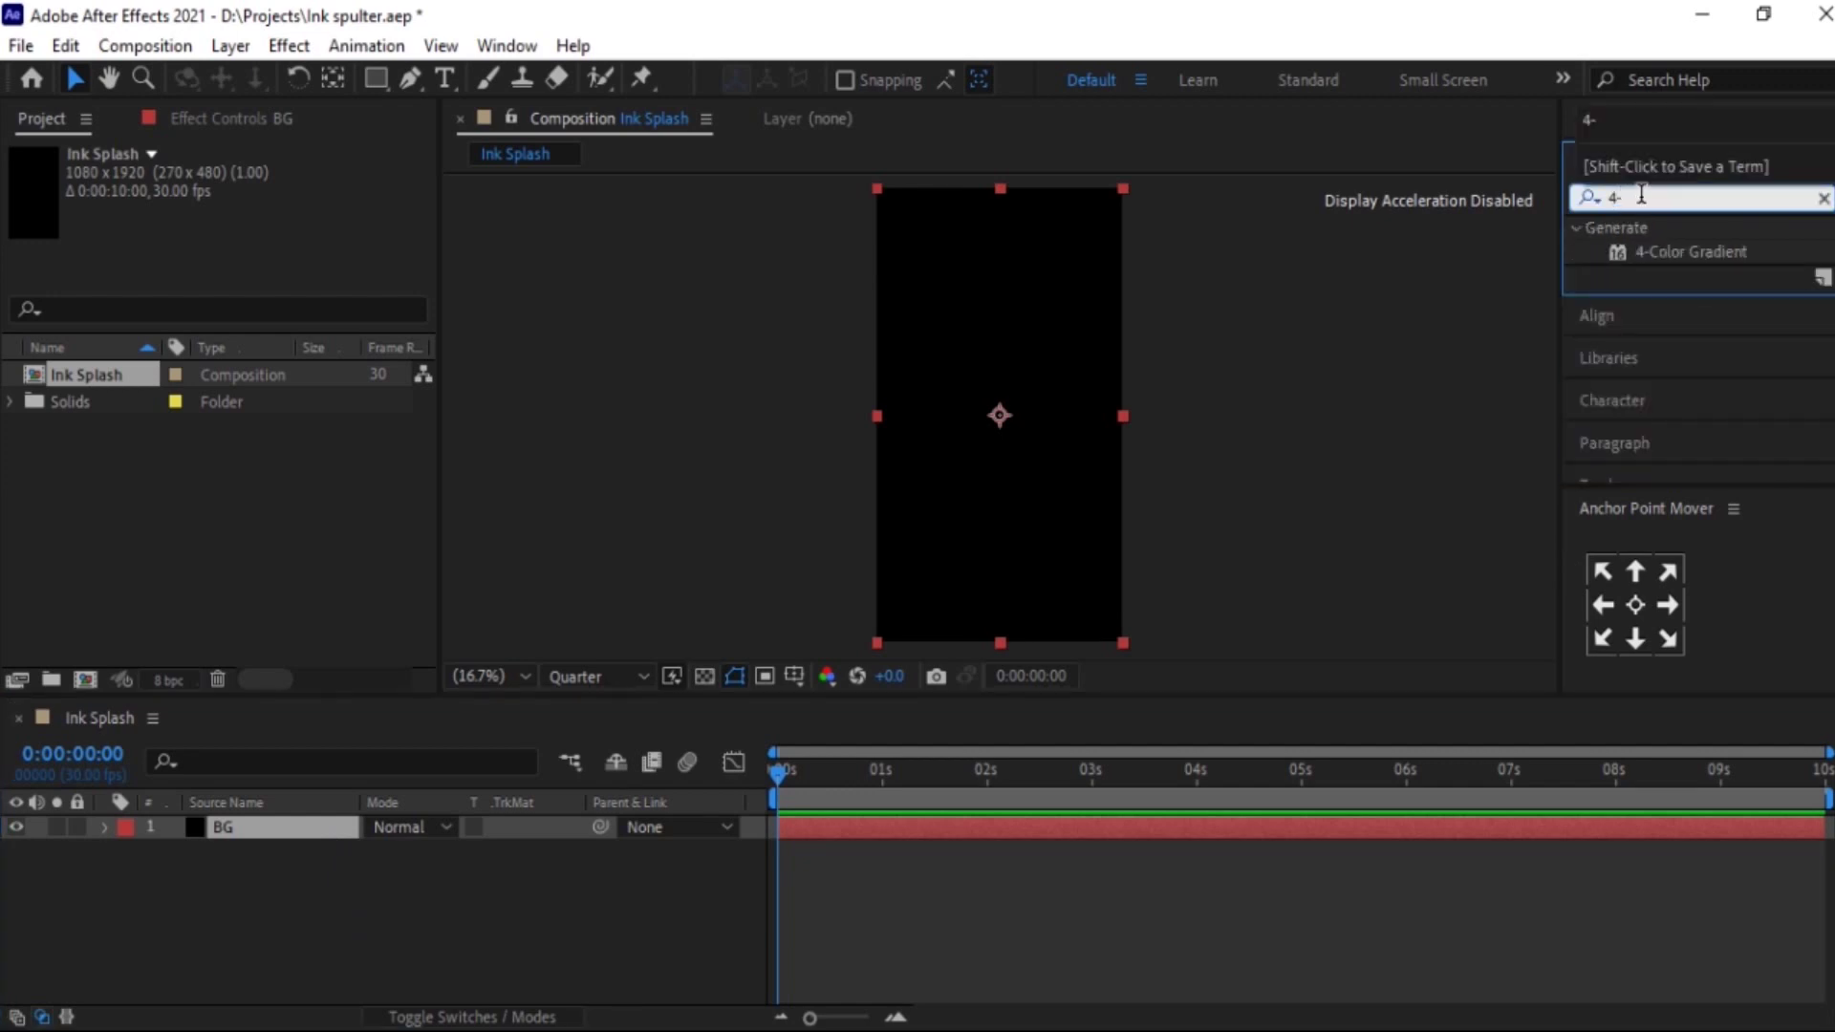
{"action": "double_click", "coordinate": [1682, 251]}
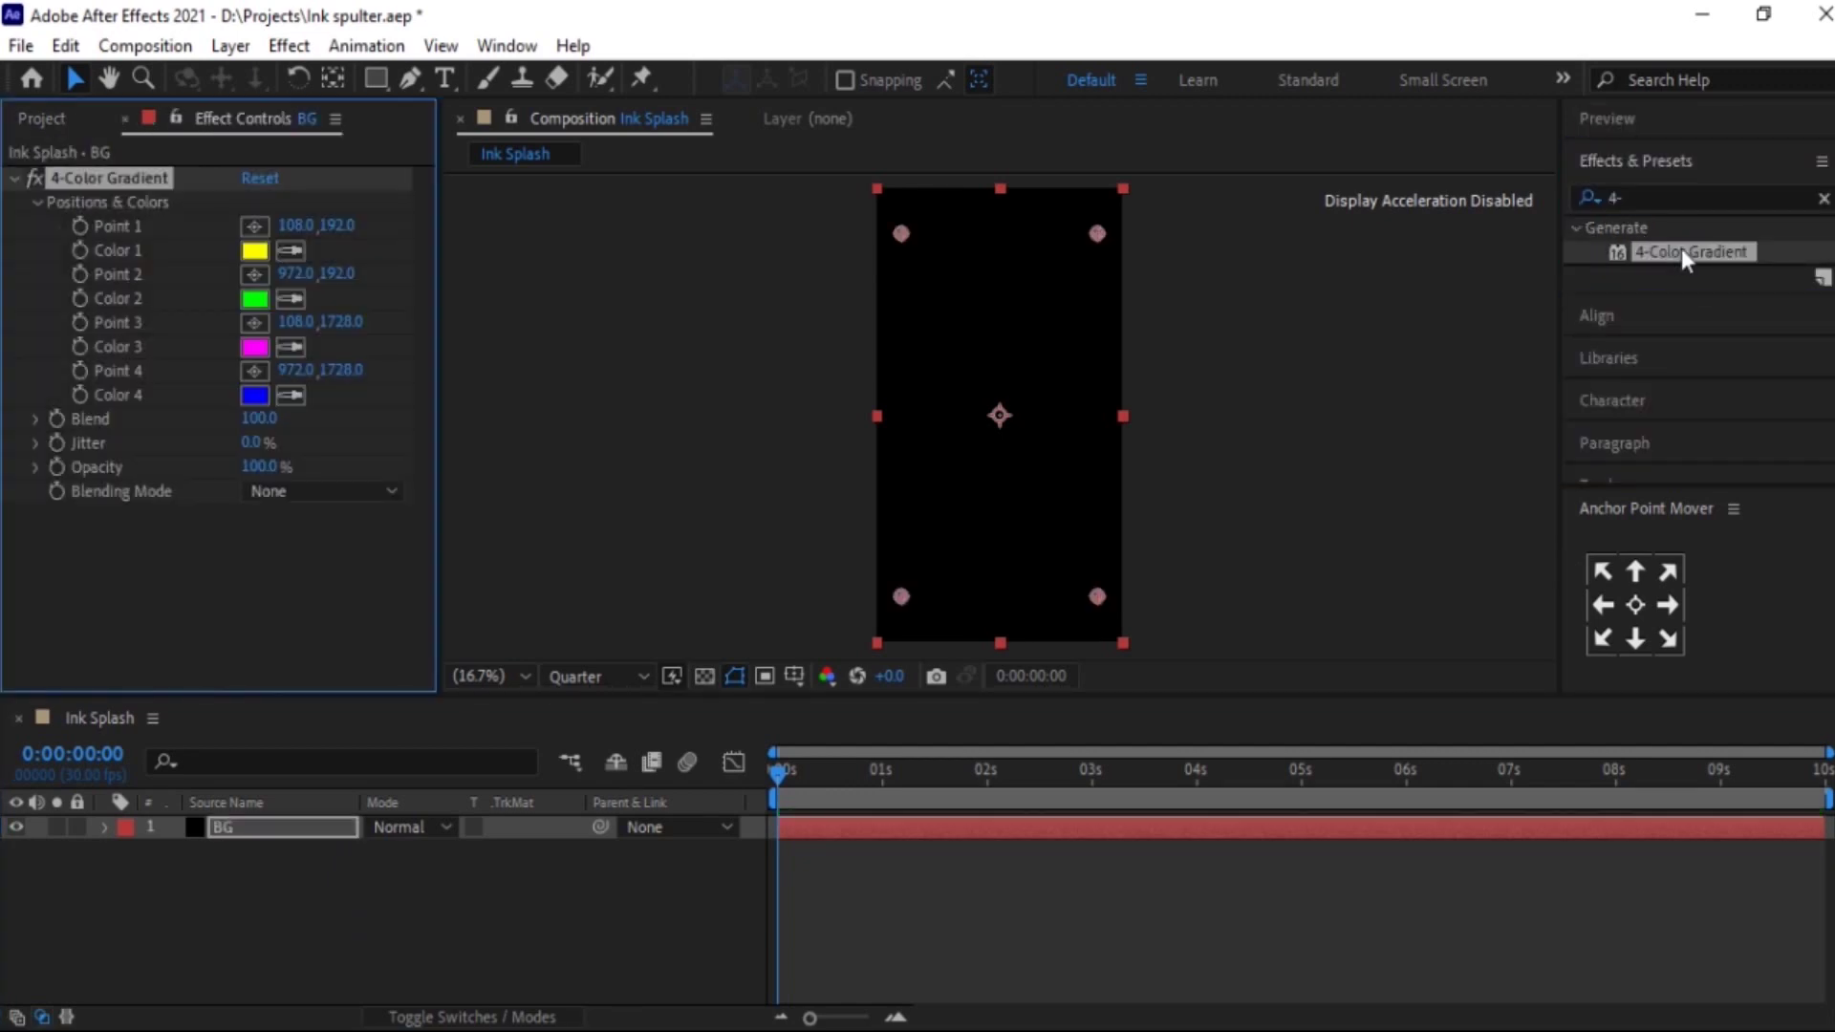
- Set the gradient's Color 1 to white and Color 2 to a bright magenta pink
{"action": "left_click", "coordinate": [253, 251]}
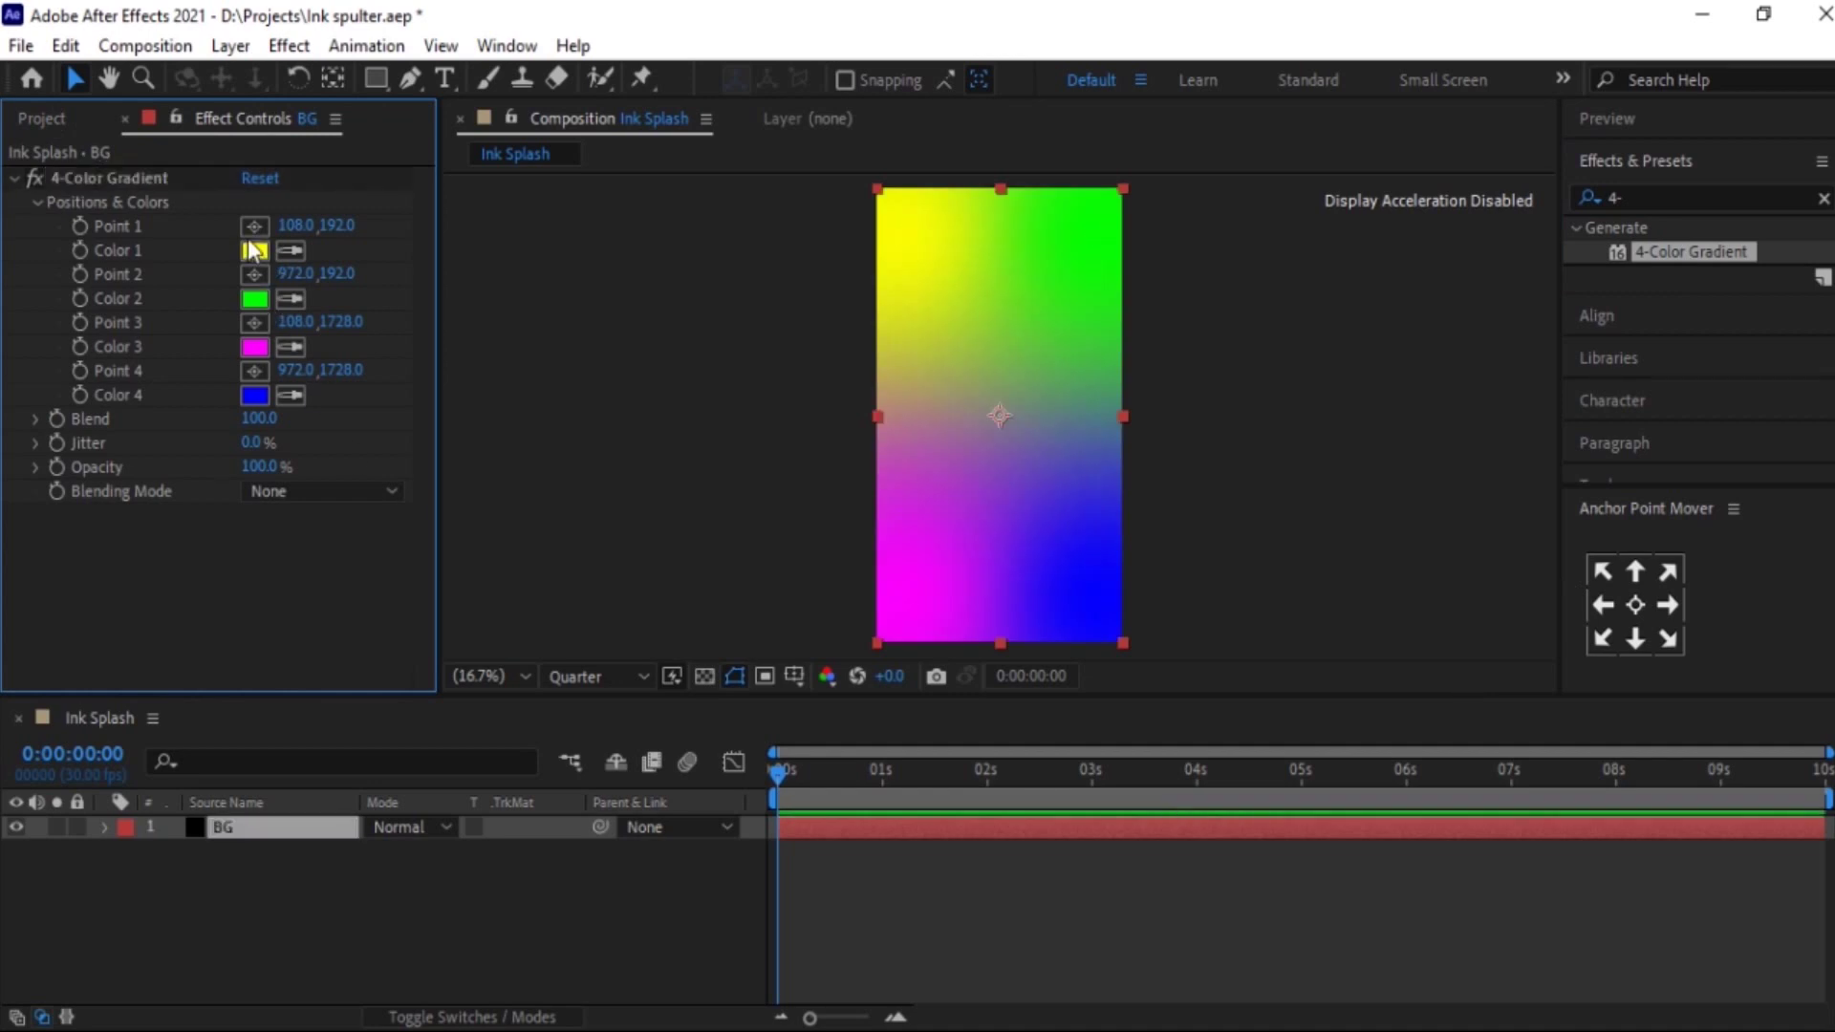
{"action": "left_click", "coordinate": [253, 250]}
{"action": "left_click", "coordinate": [608, 353]}
{"action": "left_click", "coordinate": [1201, 355]}
{"action": "left_click", "coordinate": [254, 298]}
{"action": "left_click", "coordinate": [984, 397]}
{"action": "left_click", "coordinate": [883, 389]}
{"action": "left_click", "coordinate": [1201, 355]}
- Set the gradient's Color 3 to a pinkish red and Color 4 to orange
{"action": "left_click", "coordinate": [253, 346]}
{"action": "left_click", "coordinate": [985, 370]}
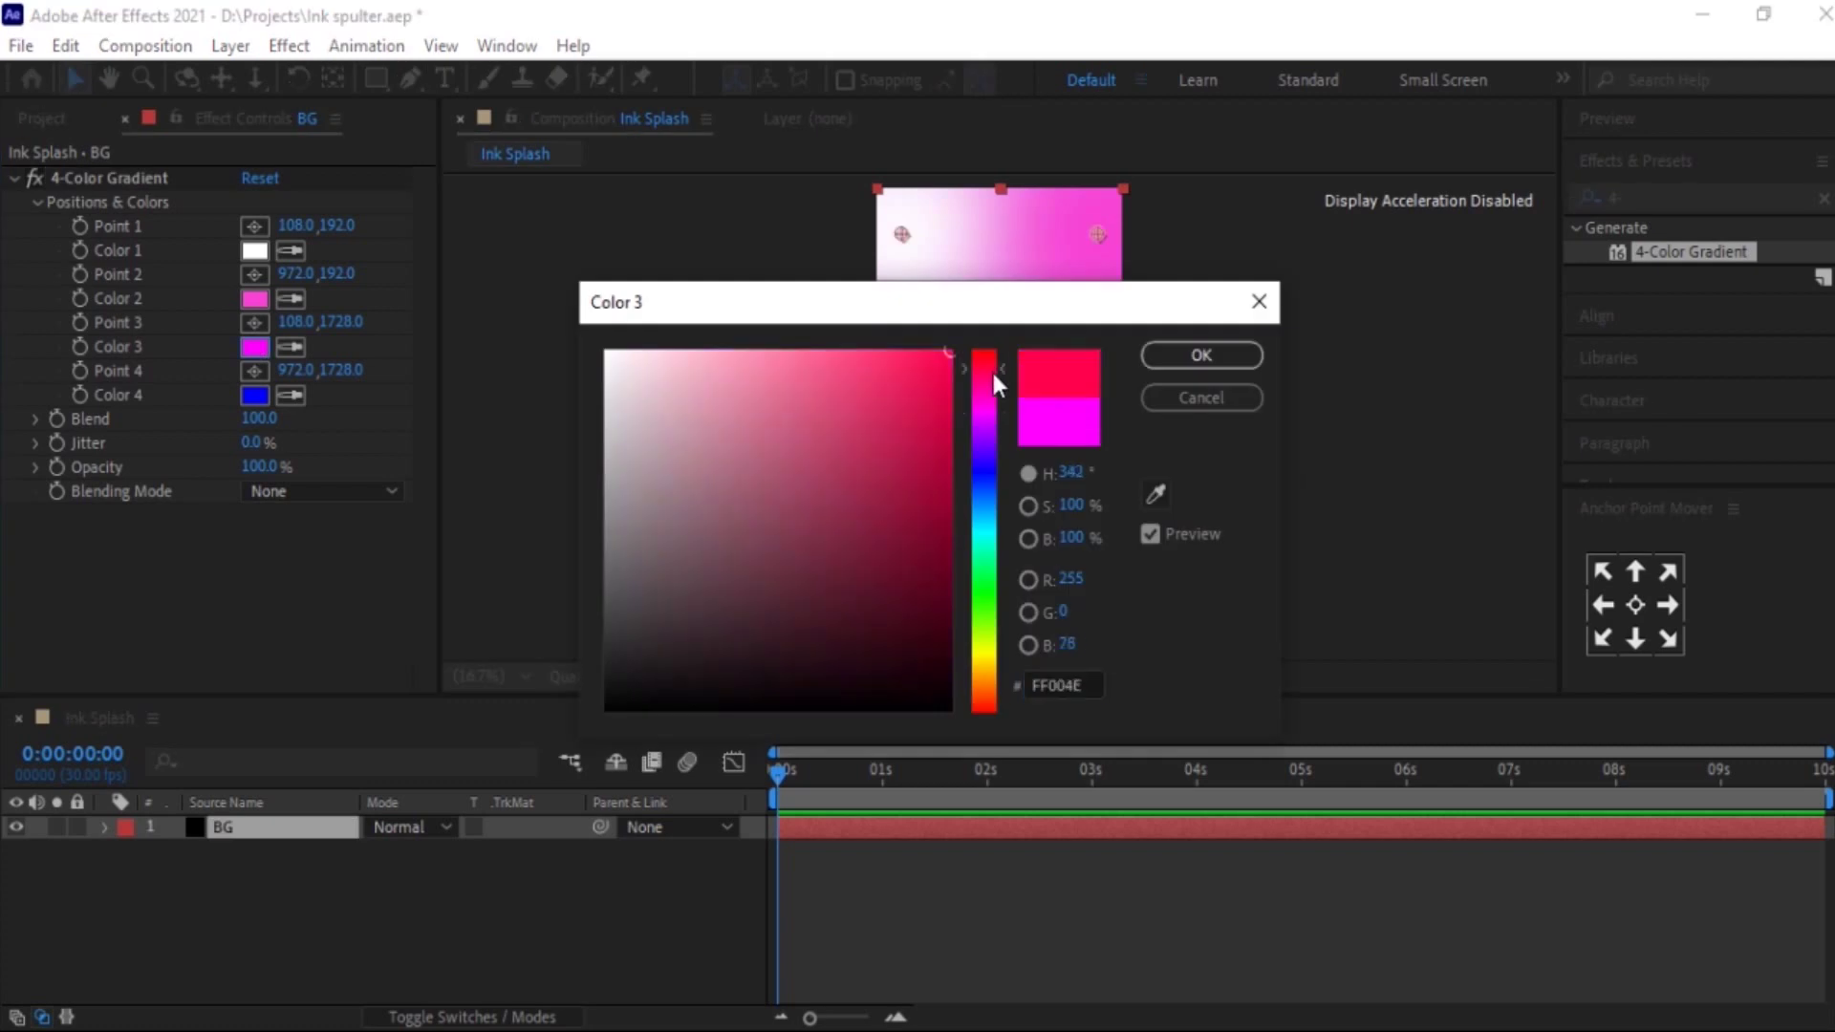
{"action": "left_click", "coordinate": [1201, 354]}
{"action": "left_click", "coordinate": [254, 394]}
{"action": "left_click", "coordinate": [984, 669]}
{"action": "left_click", "coordinate": [895, 368]}
{"action": "left_click", "coordinate": [1201, 355]}
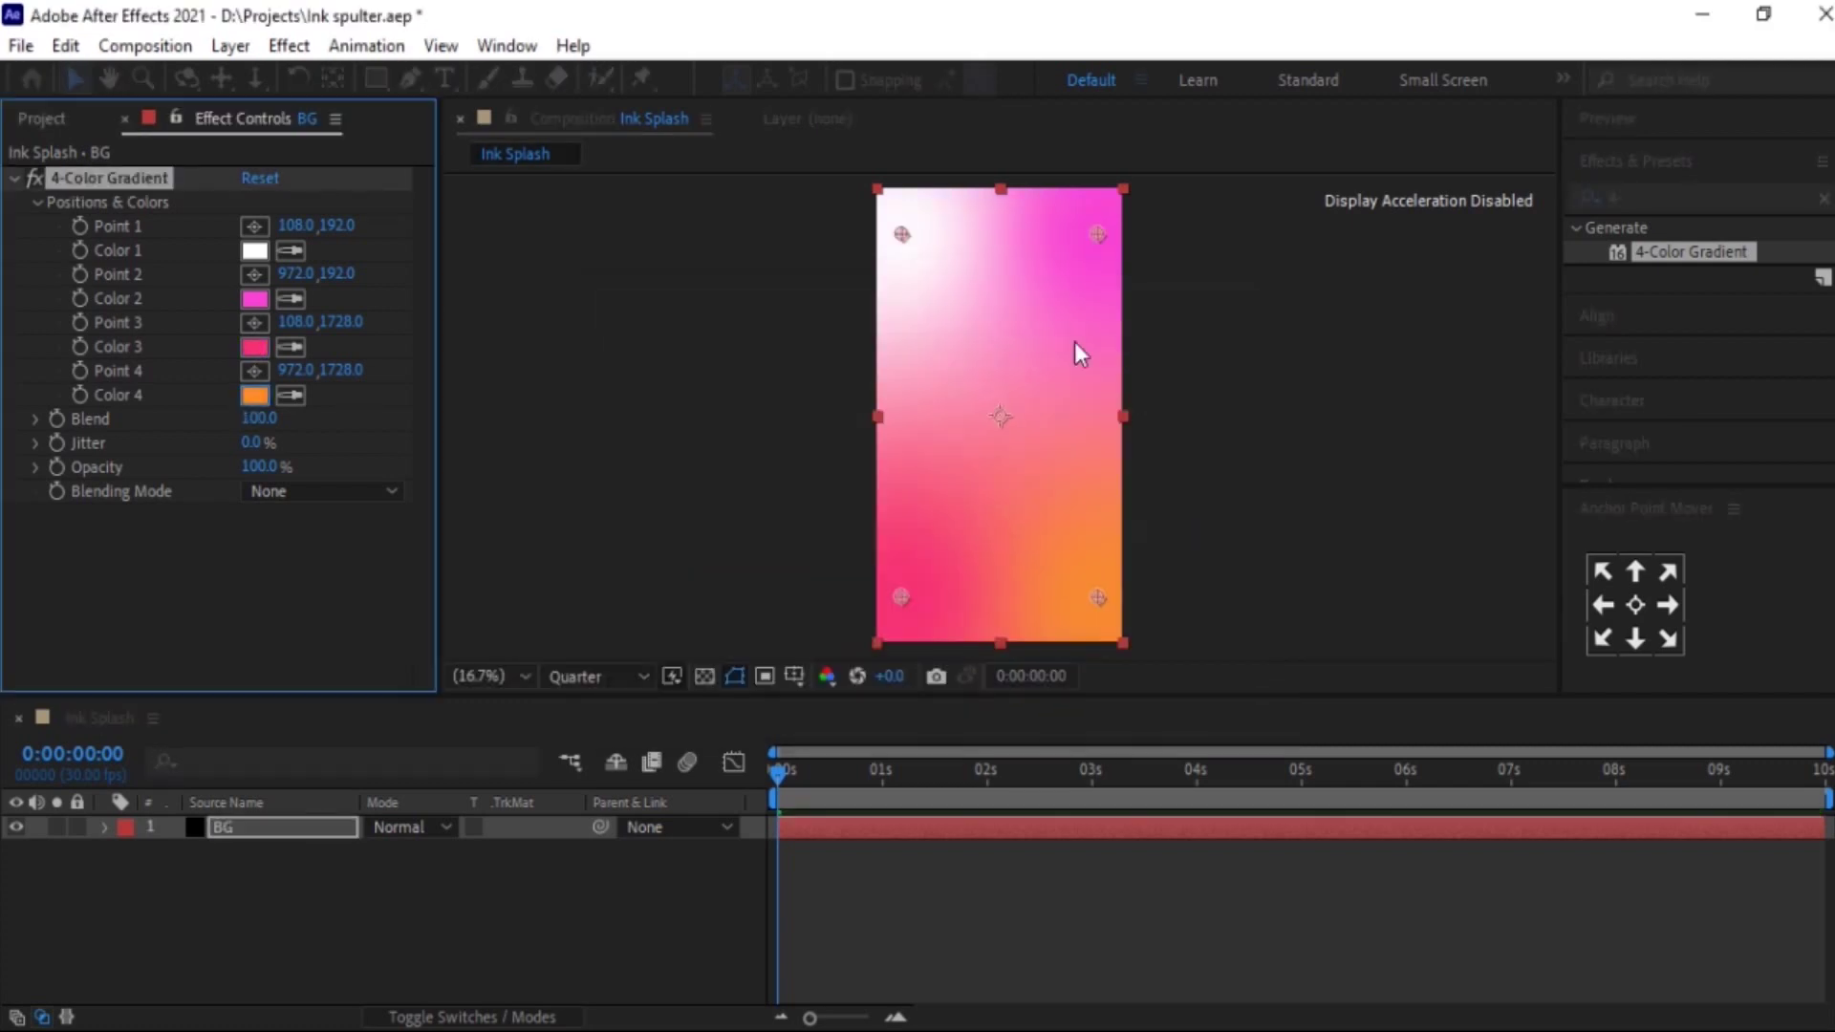
- Move the gradient points outside the frame, to about (-384, 1008), (552, -456), (588, 2316) and (1572, 972) for Points 1 to 4
{"action": "scroll", "coordinate": [1061, 334], "scroll_direction": "down", "scroll_amount": 1}
{"action": "left_click_drag", "start_coordinate": [951, 325], "coordinate": [895, 421]}
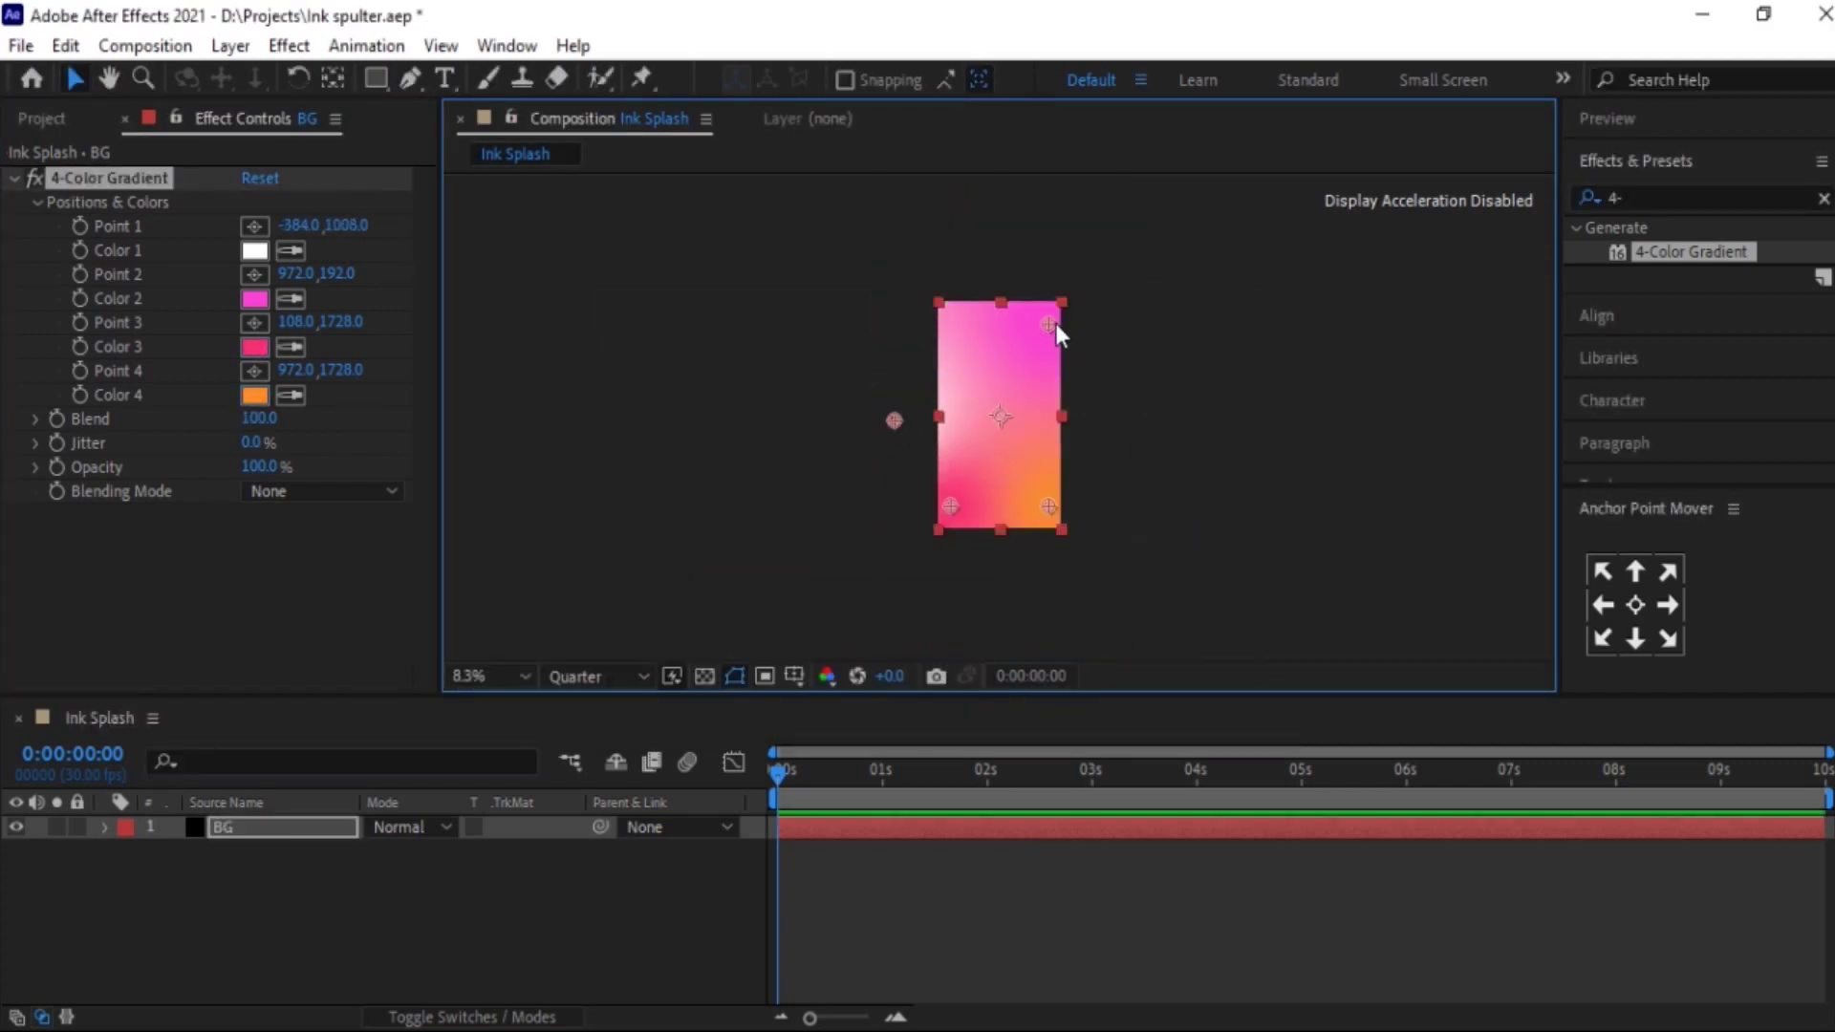
{"action": "left_click_drag", "start_coordinate": [1052, 325], "coordinate": [1004, 248]}
{"action": "left_click_drag", "start_coordinate": [1050, 507], "coordinate": [1116, 416]}
{"action": "left_click_drag", "start_coordinate": [951, 505], "coordinate": [1002, 572]}
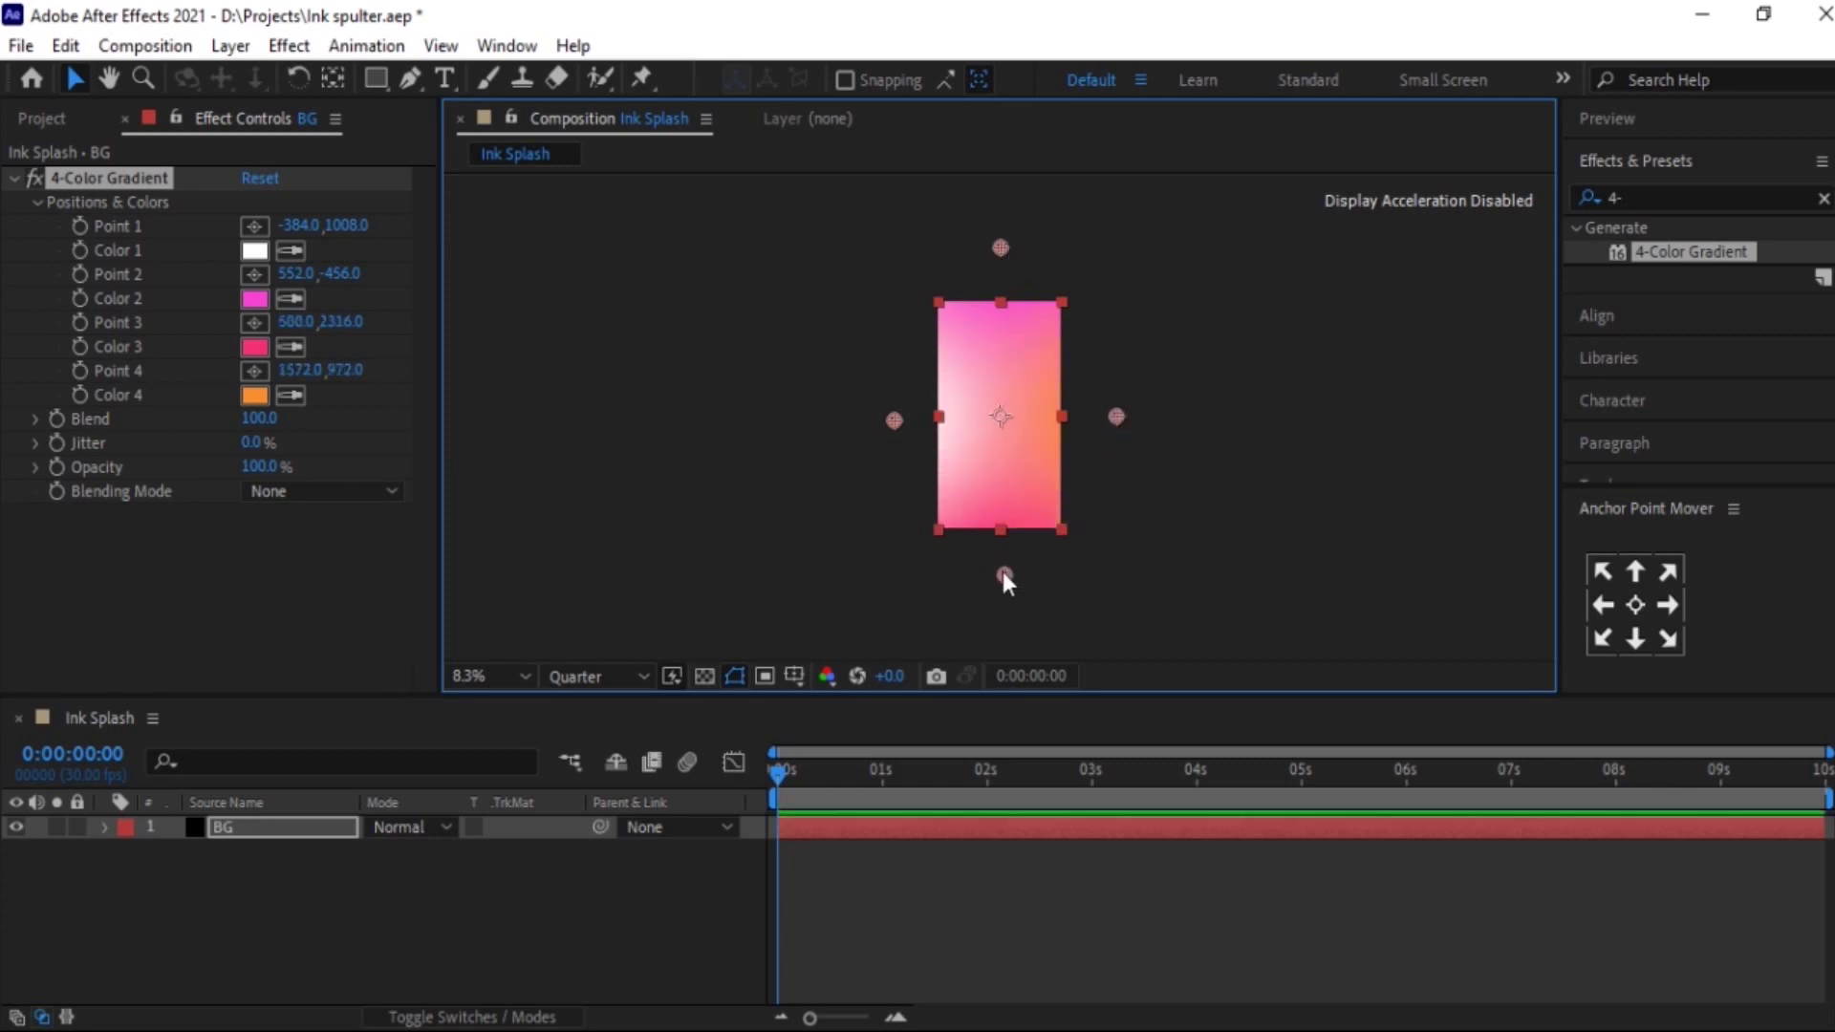
{"action": "left_click", "coordinate": [521, 674]}
{"action": "left_click", "coordinate": [516, 172]}
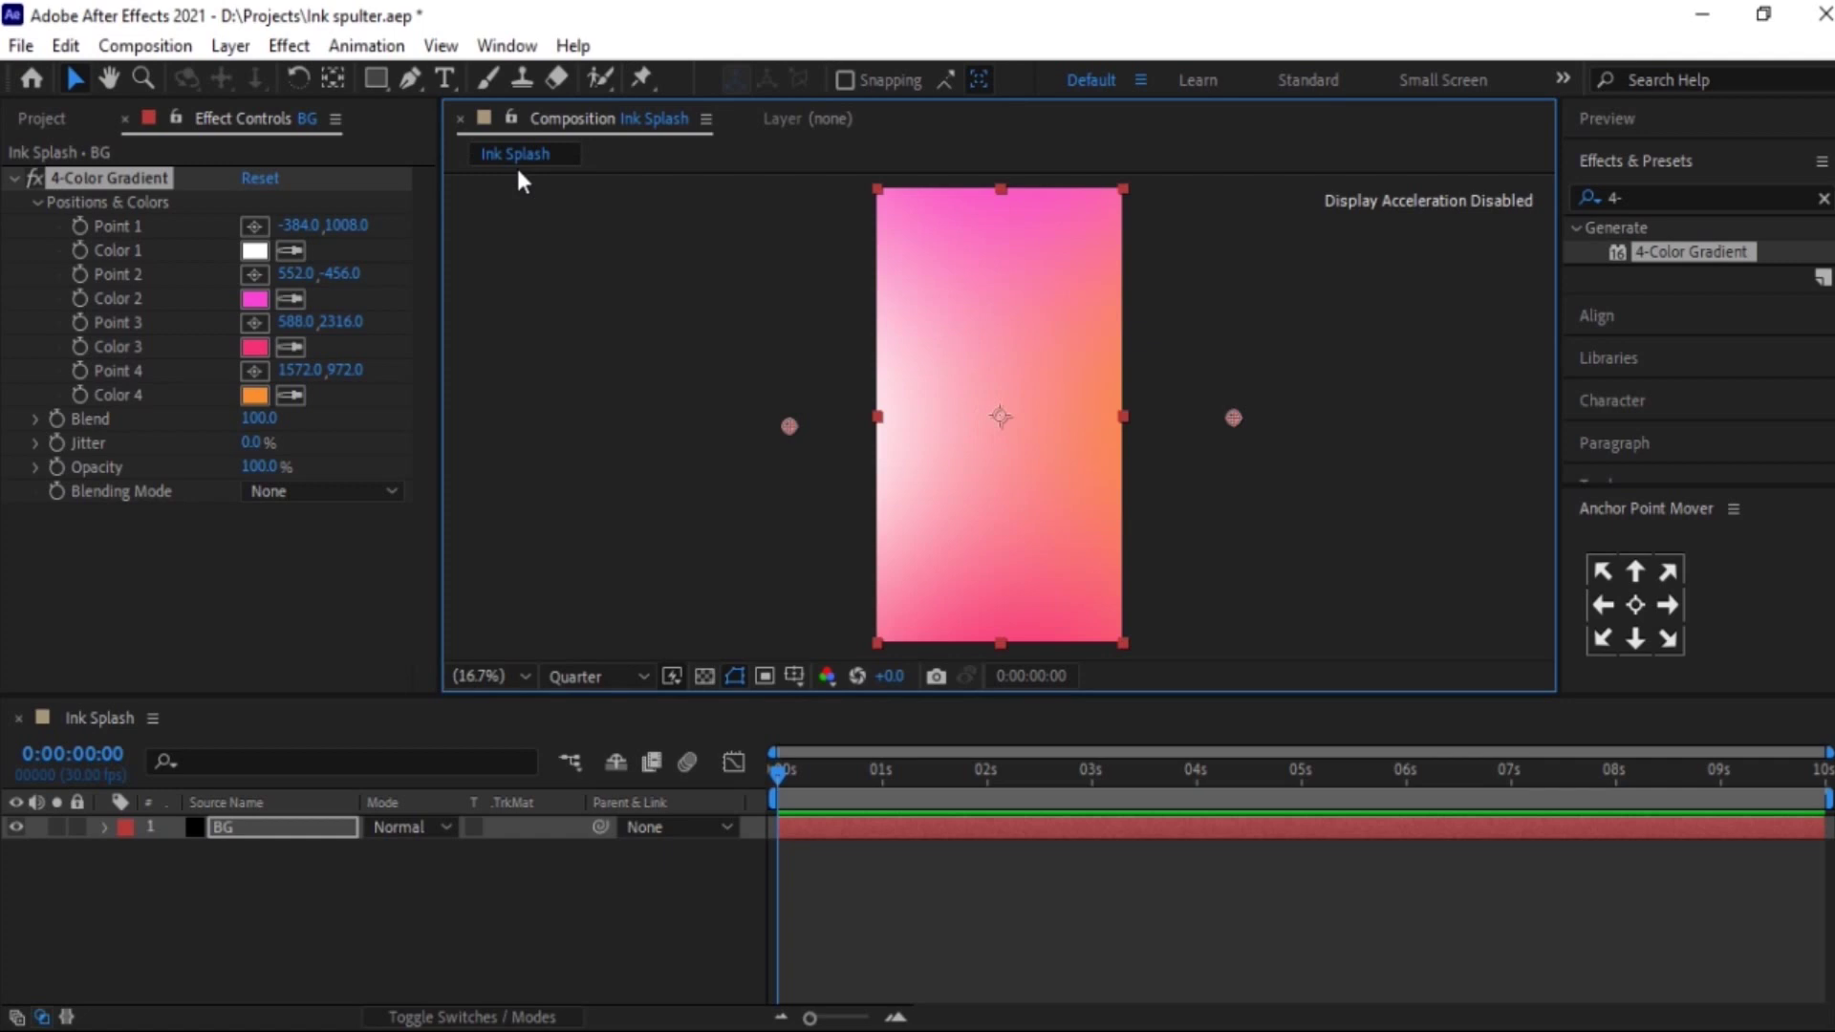
{"action": "left_click", "coordinate": [608, 904]}
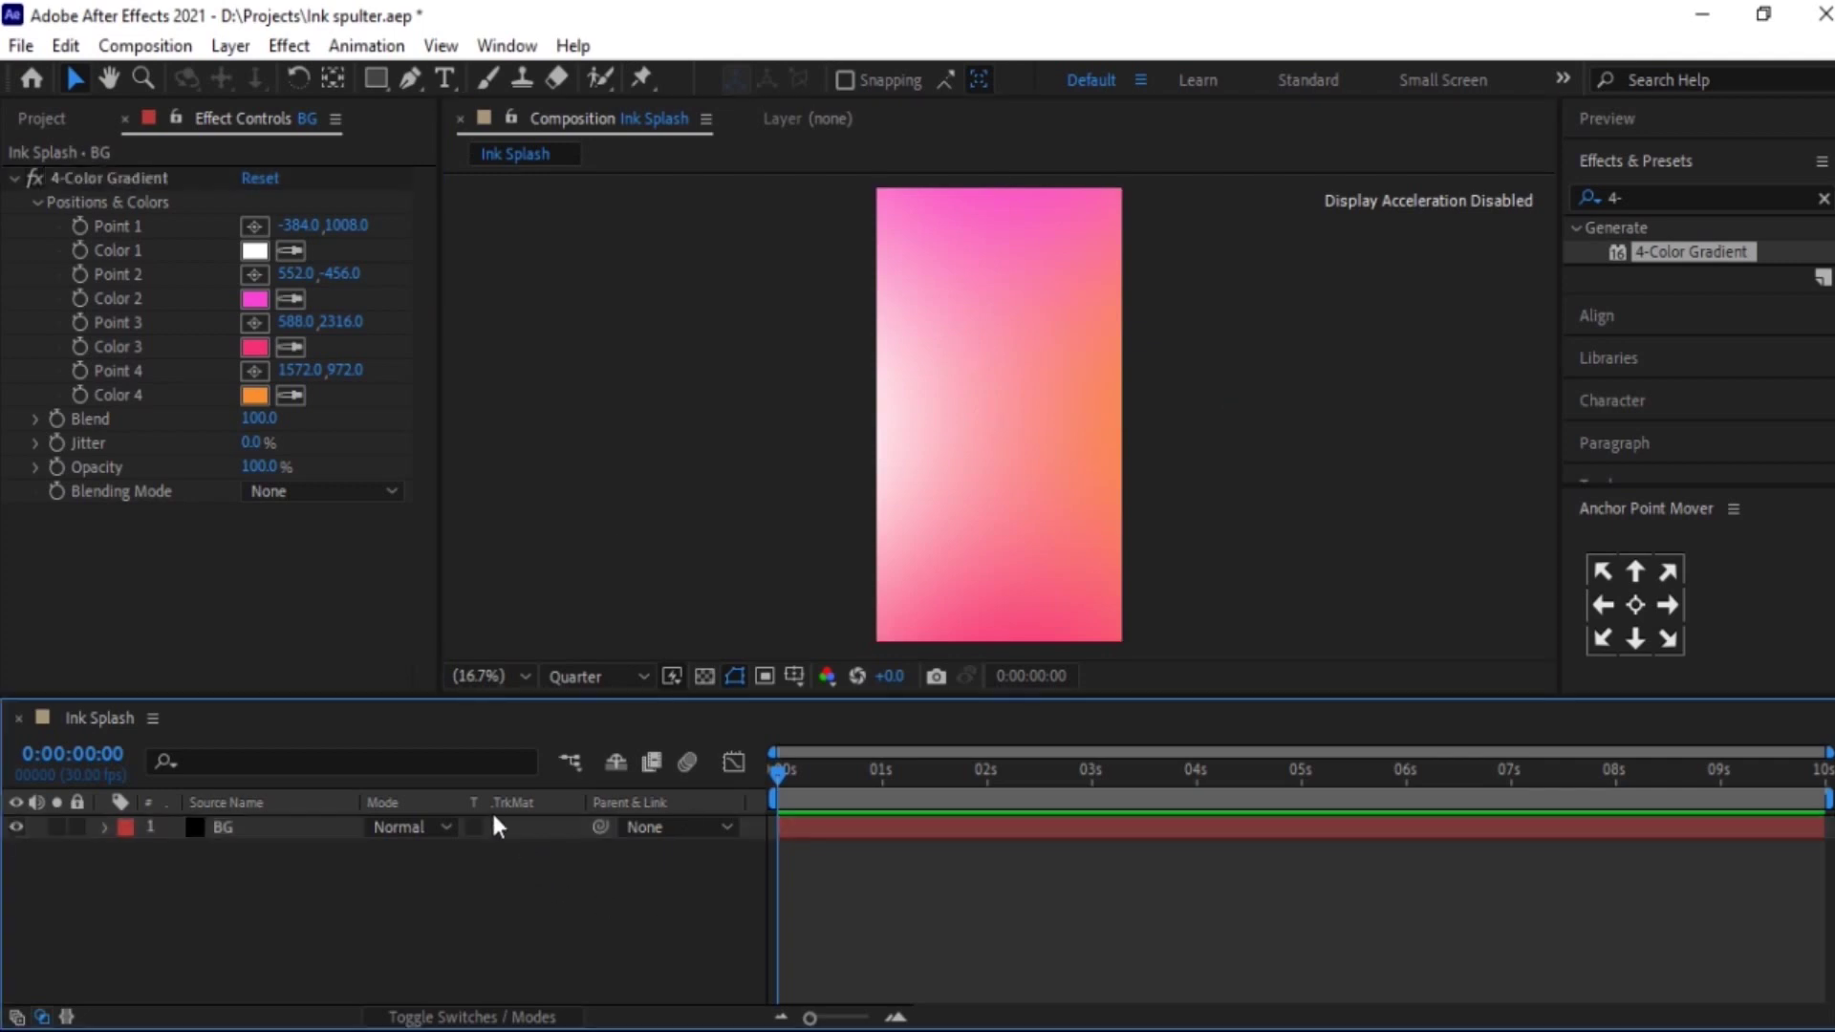
- Import the two portrait JPG images and the mixkit MP4 clip from the file folder into the project
{"action": "left_click", "coordinate": [55, 117]}
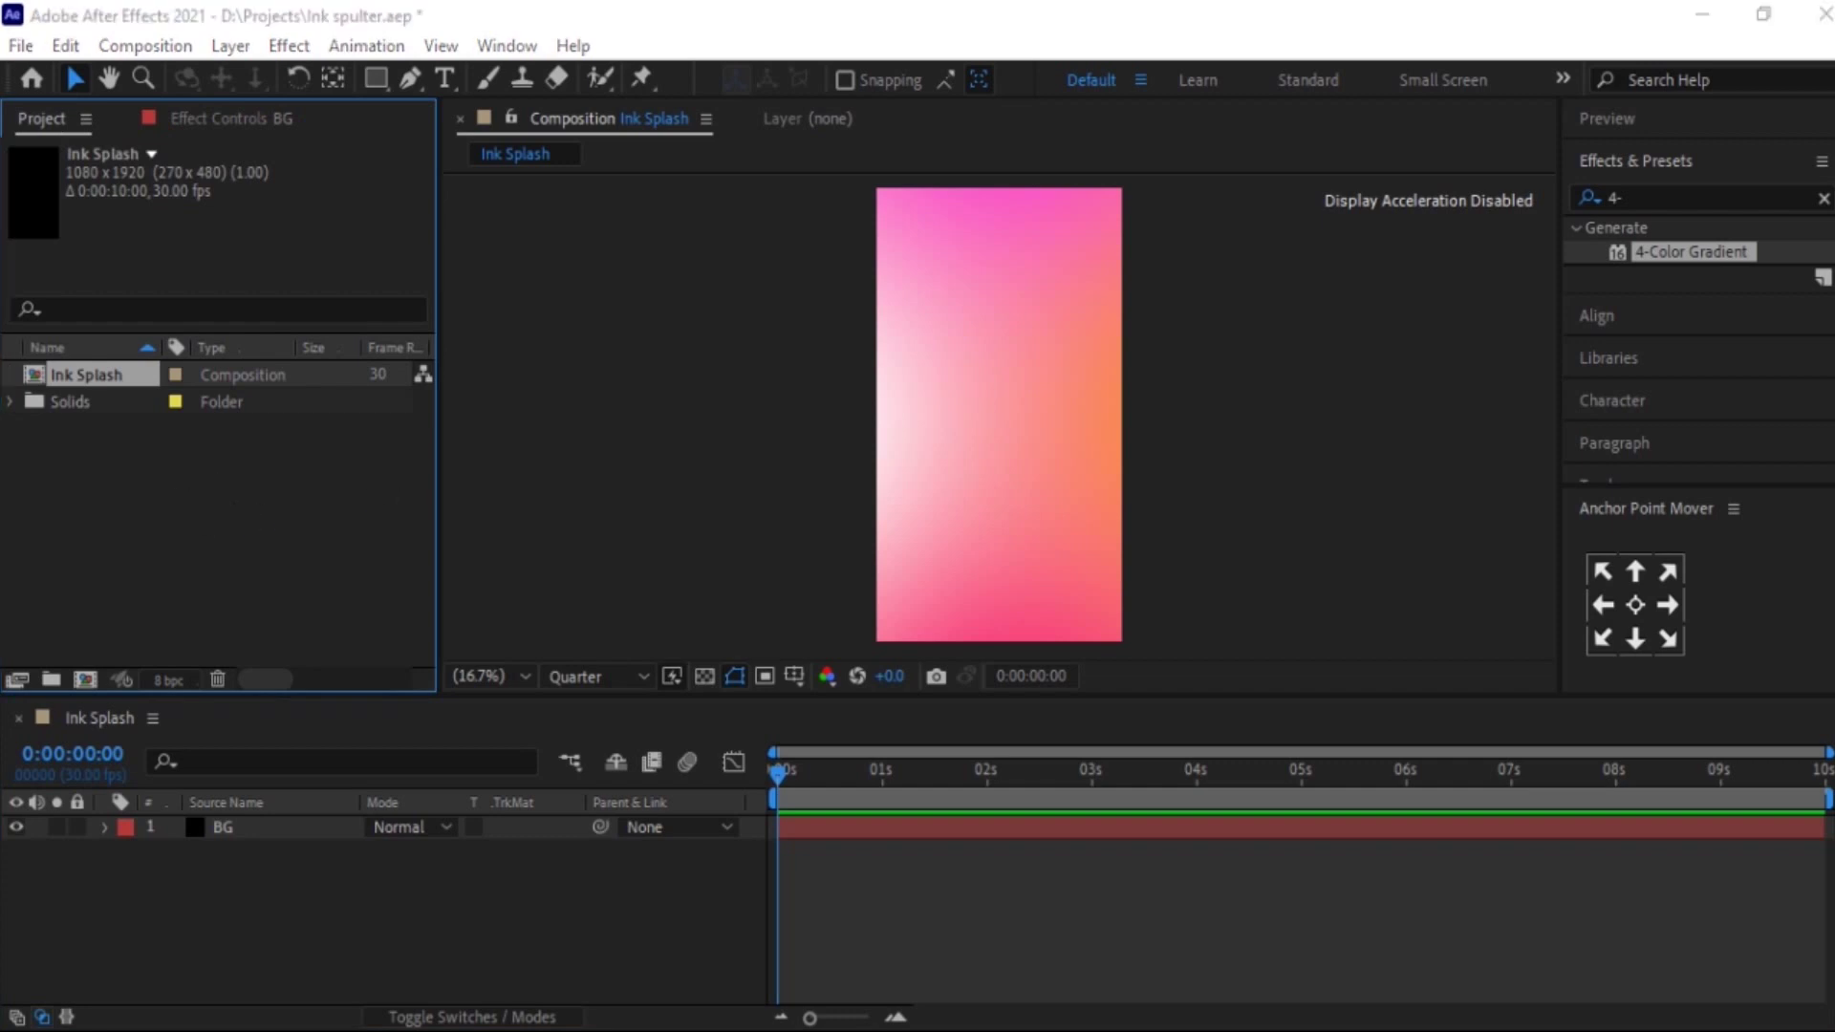
{"action": "key", "text": "alt+Tab"}
{"action": "scroll", "coordinate": [1087, 721], "scroll_direction": "down", "scroll_amount": 5}
{"action": "left_click", "coordinate": [1099, 574]}
{"action": "scroll", "coordinate": [1072, 782], "scroll_direction": "up", "scroll_amount": 3}
{"action": "scroll", "coordinate": [1072, 782], "scroll_direction": "down", "scroll_amount": 1}
{"action": "left_click", "coordinate": [829, 707], "text": "ctrl"}
{"action": "scroll", "coordinate": [1085, 690], "scroll_direction": "down", "scroll_amount": 2}
{"action": "left_click", "coordinate": [830, 550], "text": "ctrl"}
{"action": "left_click", "coordinate": [830, 410], "text": "ctrl"}
{"action": "scroll", "coordinate": [946, 478], "scroll_direction": "up", "scroll_amount": 2}
{"action": "left_click", "coordinate": [1086, 334], "text": "ctrl"}
{"action": "left_click_drag", "start_coordinate": [1085, 335], "coordinate": [177, 564]}
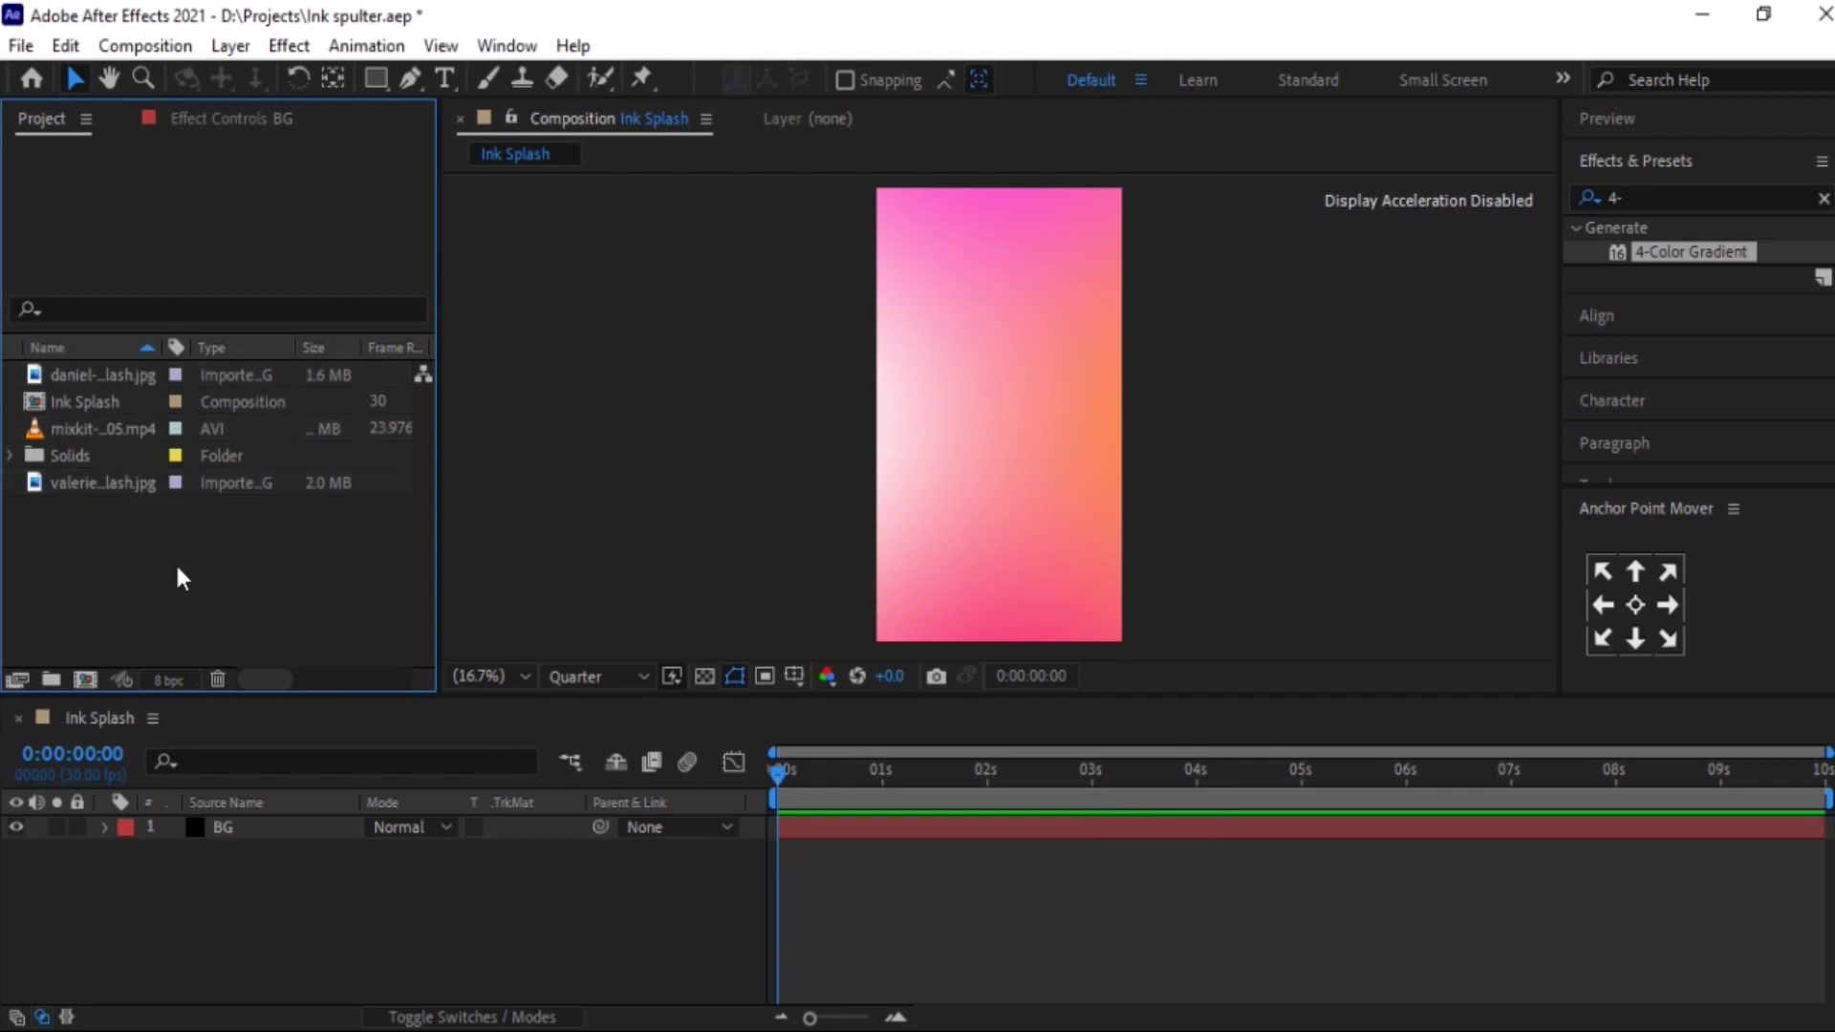
- Rename the imported 4000 x 6000 photo of the woman in red as Image 1
{"action": "left_click", "coordinate": [109, 479]}
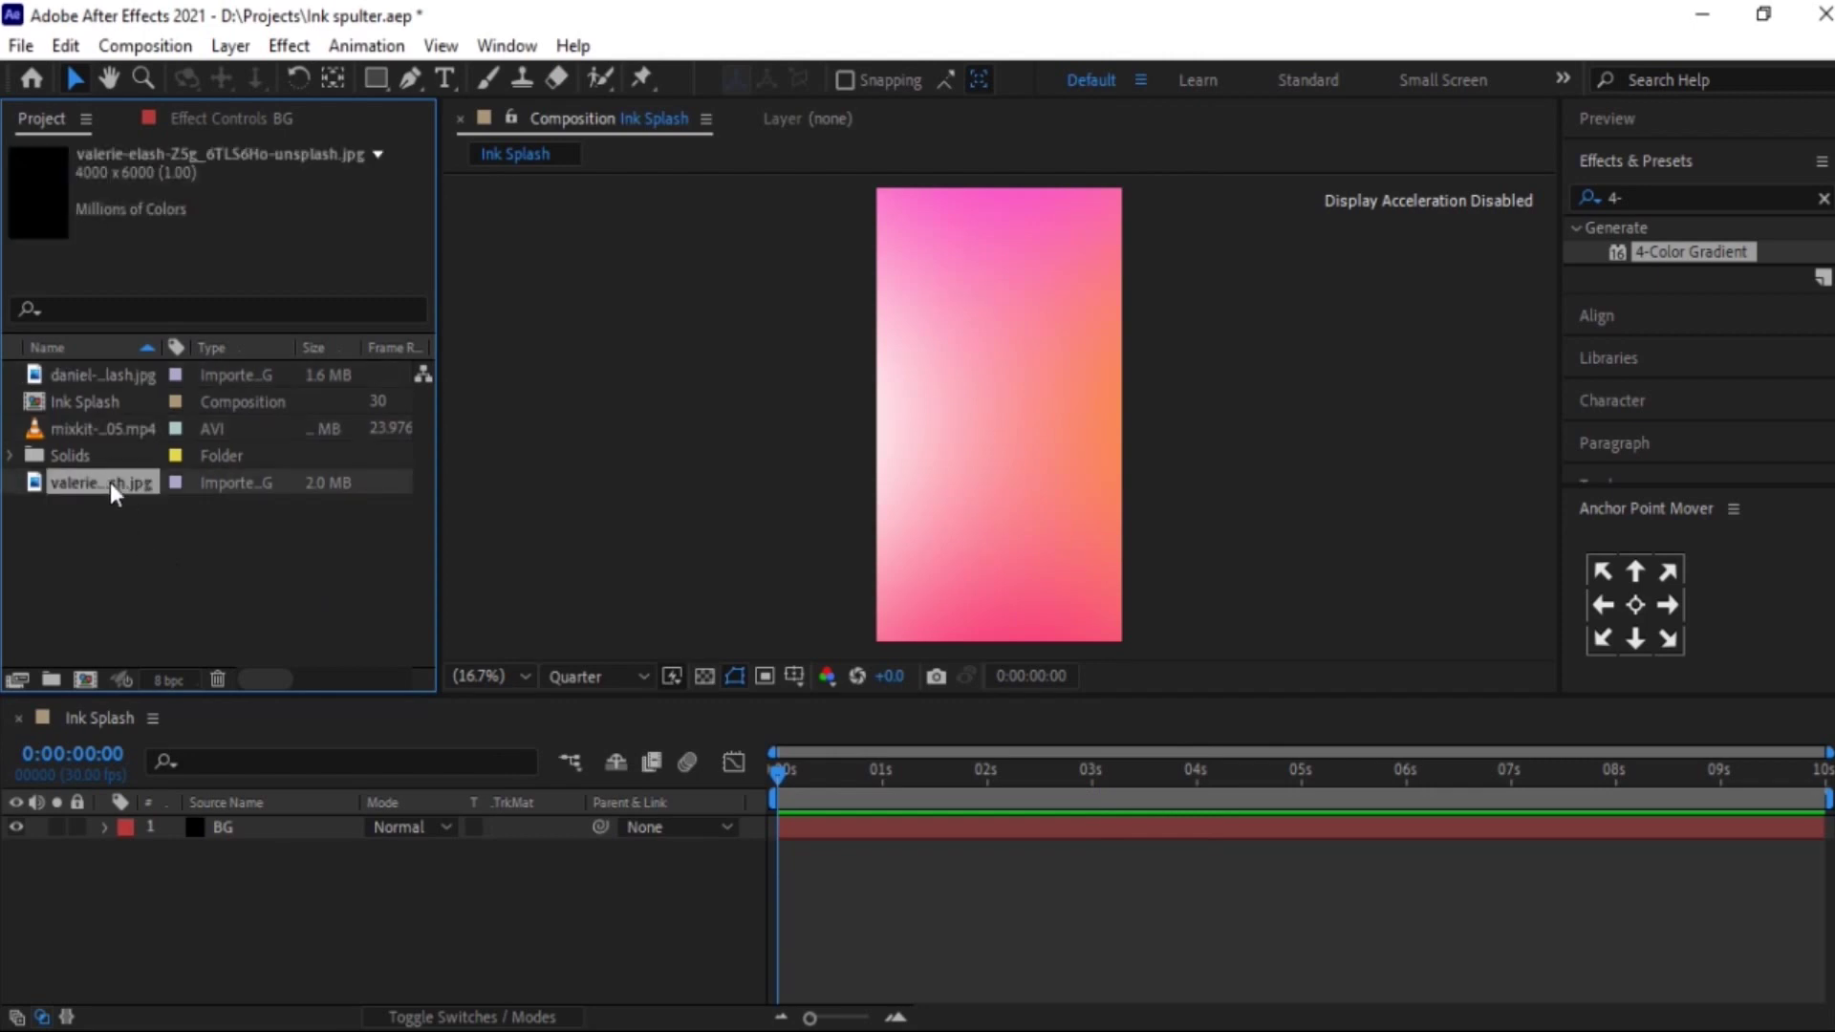
{"action": "right_click", "coordinate": [111, 482]}
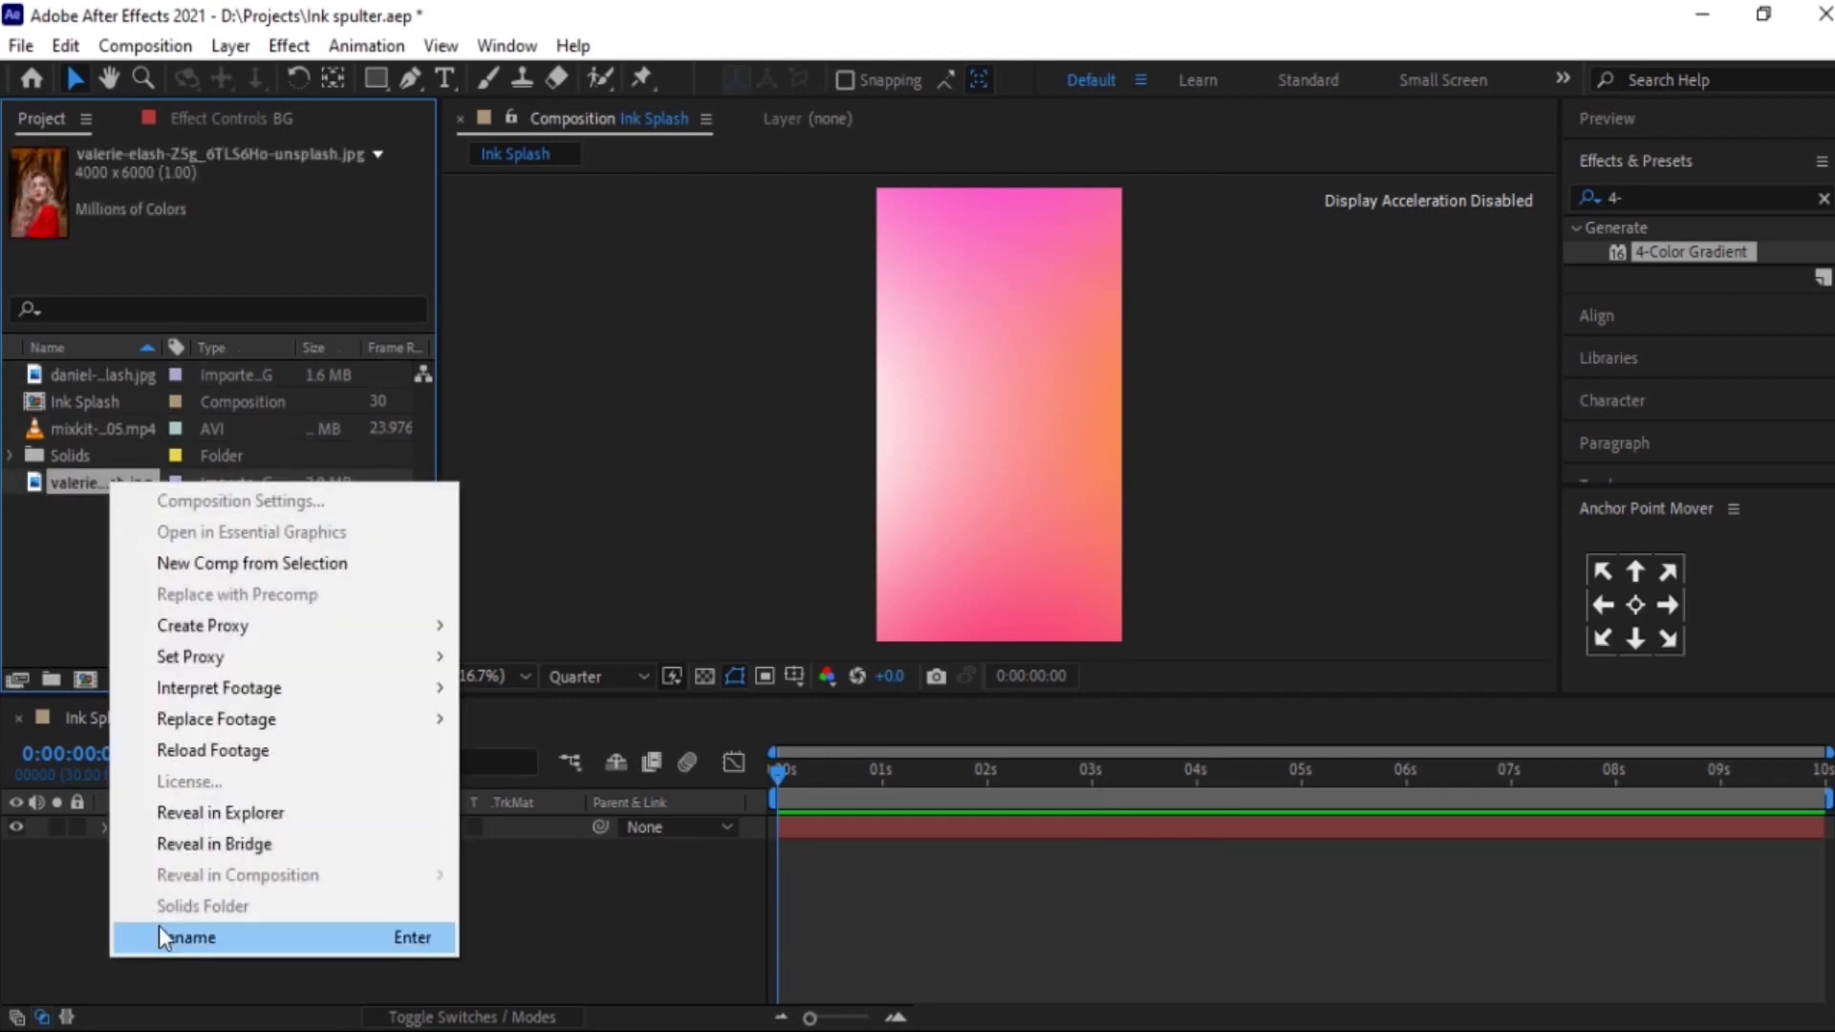
{"action": "left_click", "coordinate": [160, 929]}
{"action": "type", "text": "I"}
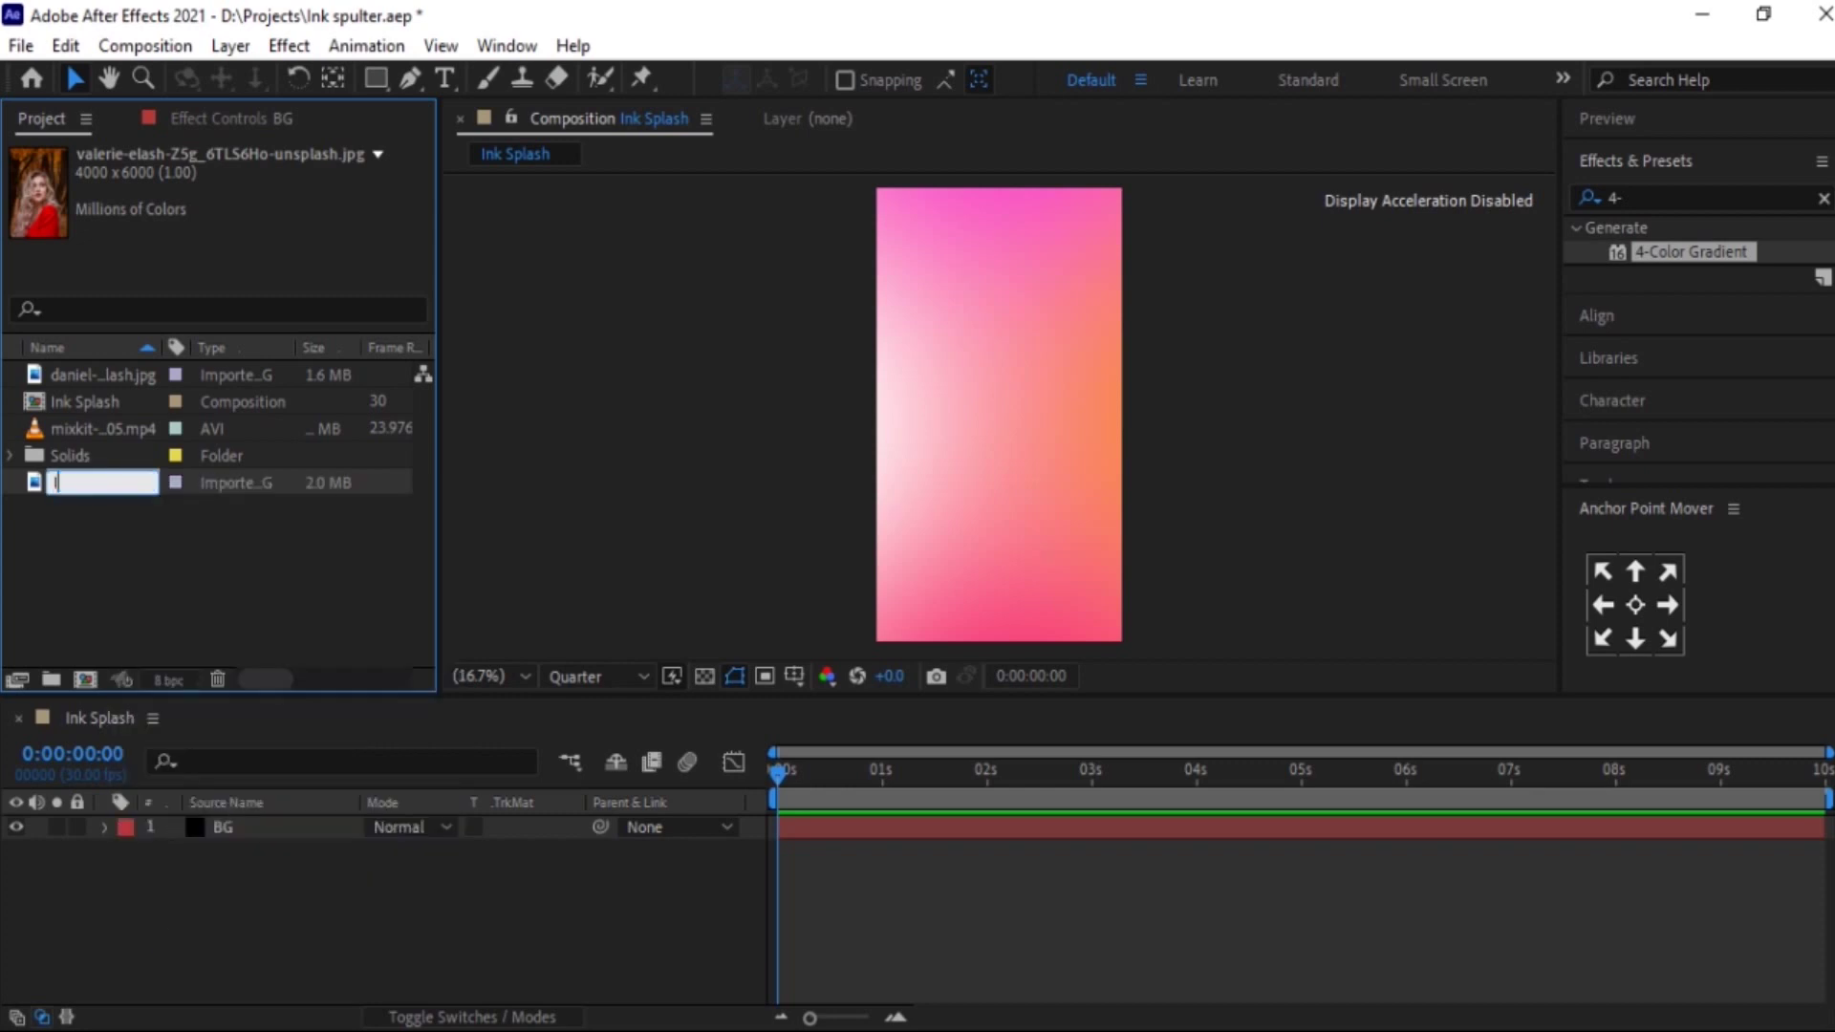
{"action": "type", "text": "mage 1"}
- Rename the other imported photo, the 3264 x 4928 JPG, as Image 2
{"action": "left_click", "coordinate": [65, 371]}
{"action": "right_click", "coordinate": [66, 375]}
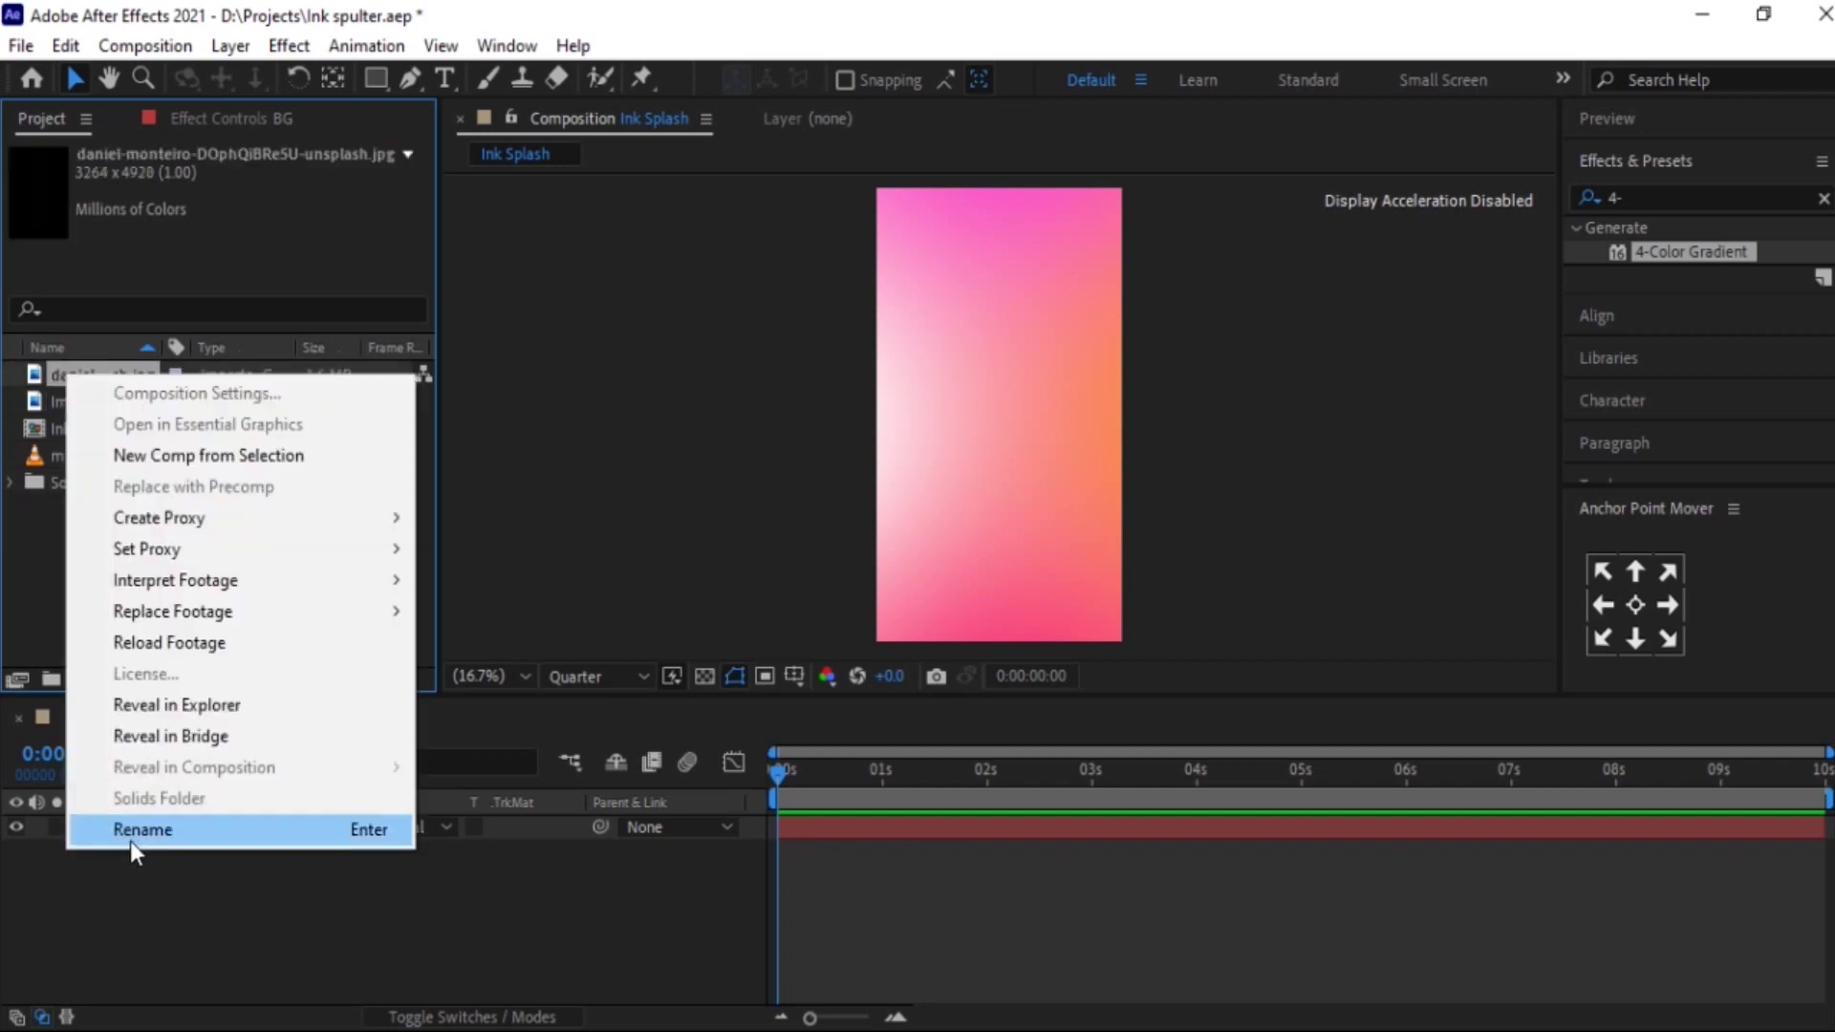
{"action": "left_click", "coordinate": [131, 837]}
{"action": "type", "text": "Image 2"}
{"action": "key", "text": "Return"}
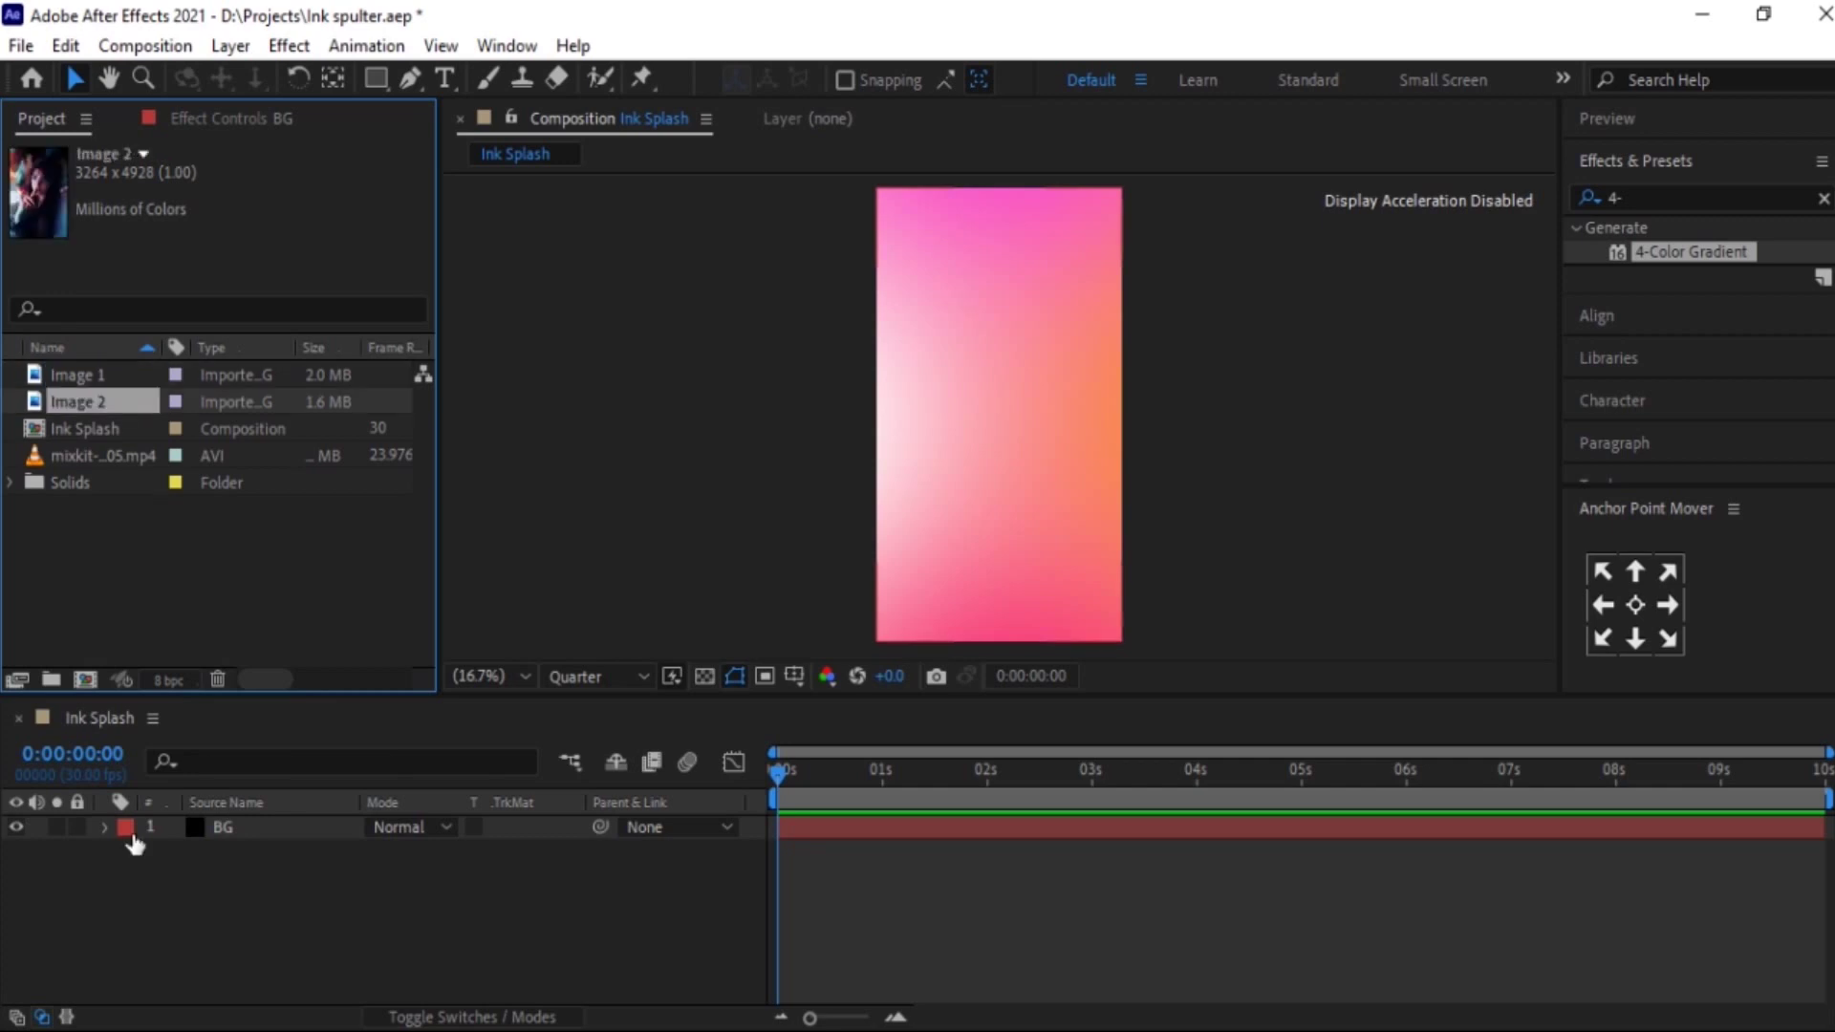
- Create two 1080 x 1920 px compositions at 30 fps and 0:00:10:00 long, named Media 1 and Media 2
{"action": "left_click", "coordinate": [86, 679]}
{"action": "type", "text": "Media 1"}
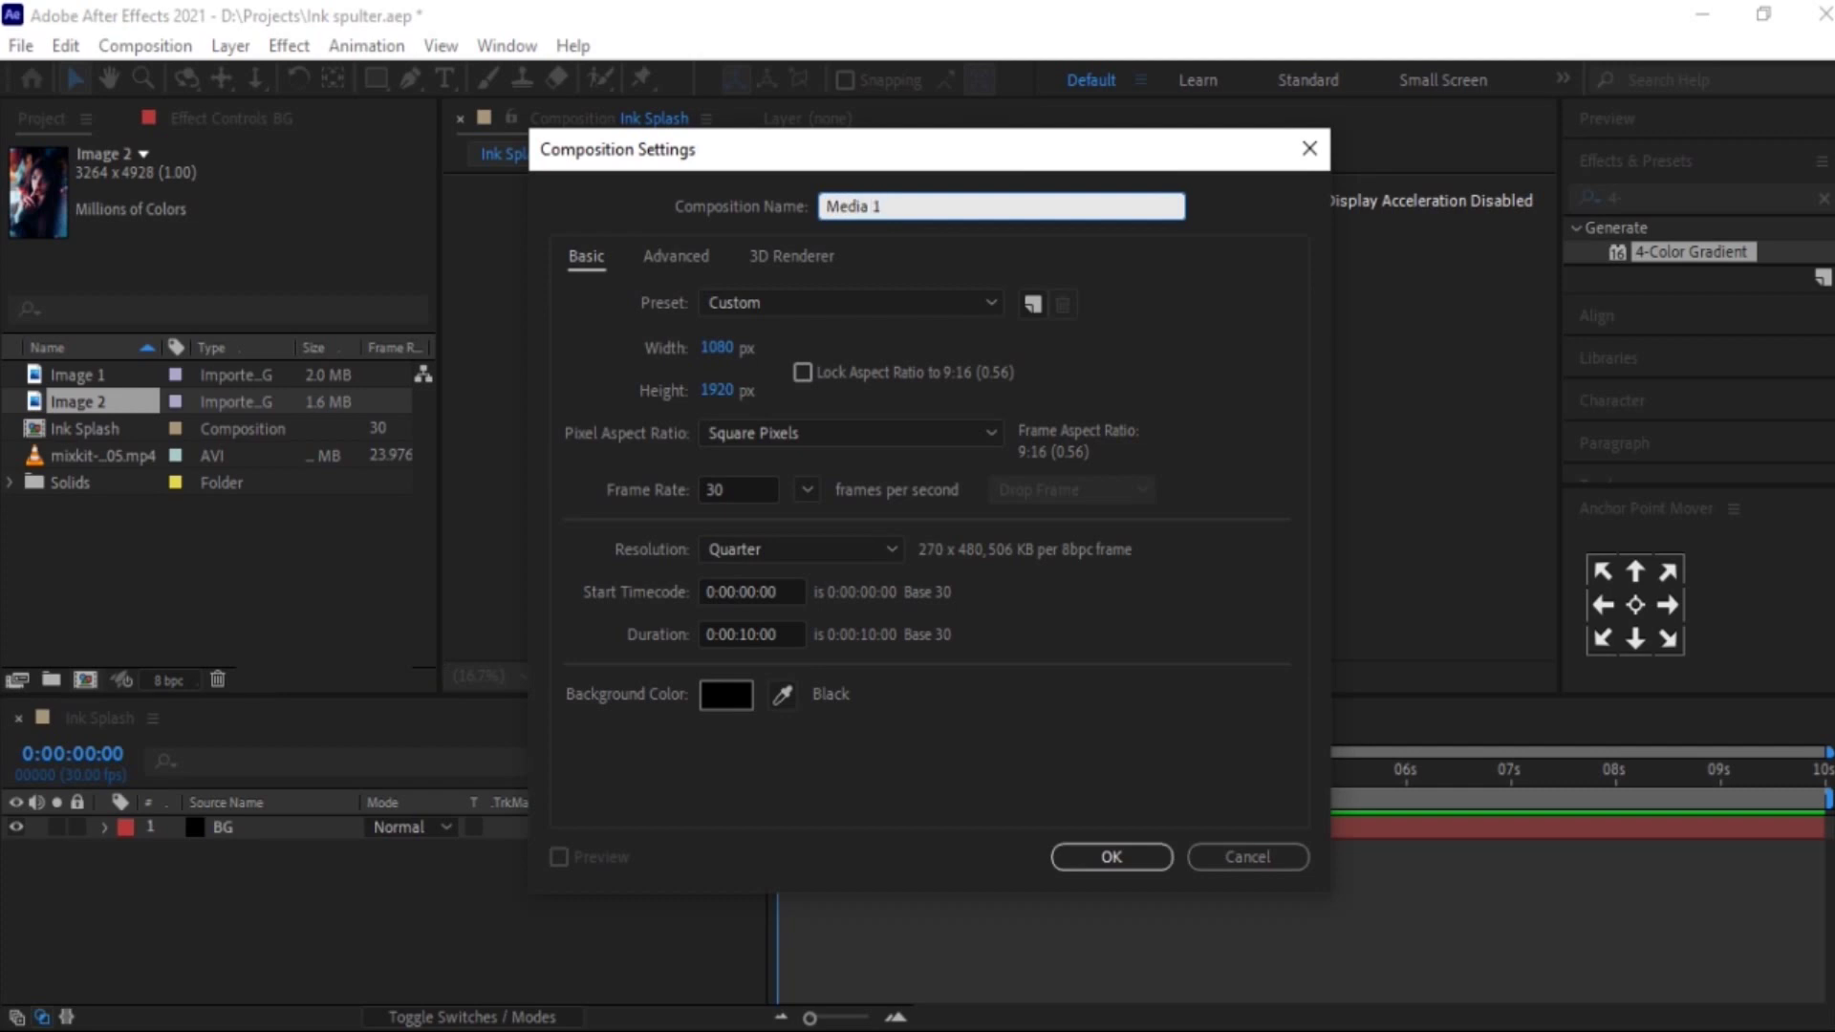
{"action": "key", "text": "Return"}
{"action": "left_click", "coordinate": [86, 680]}
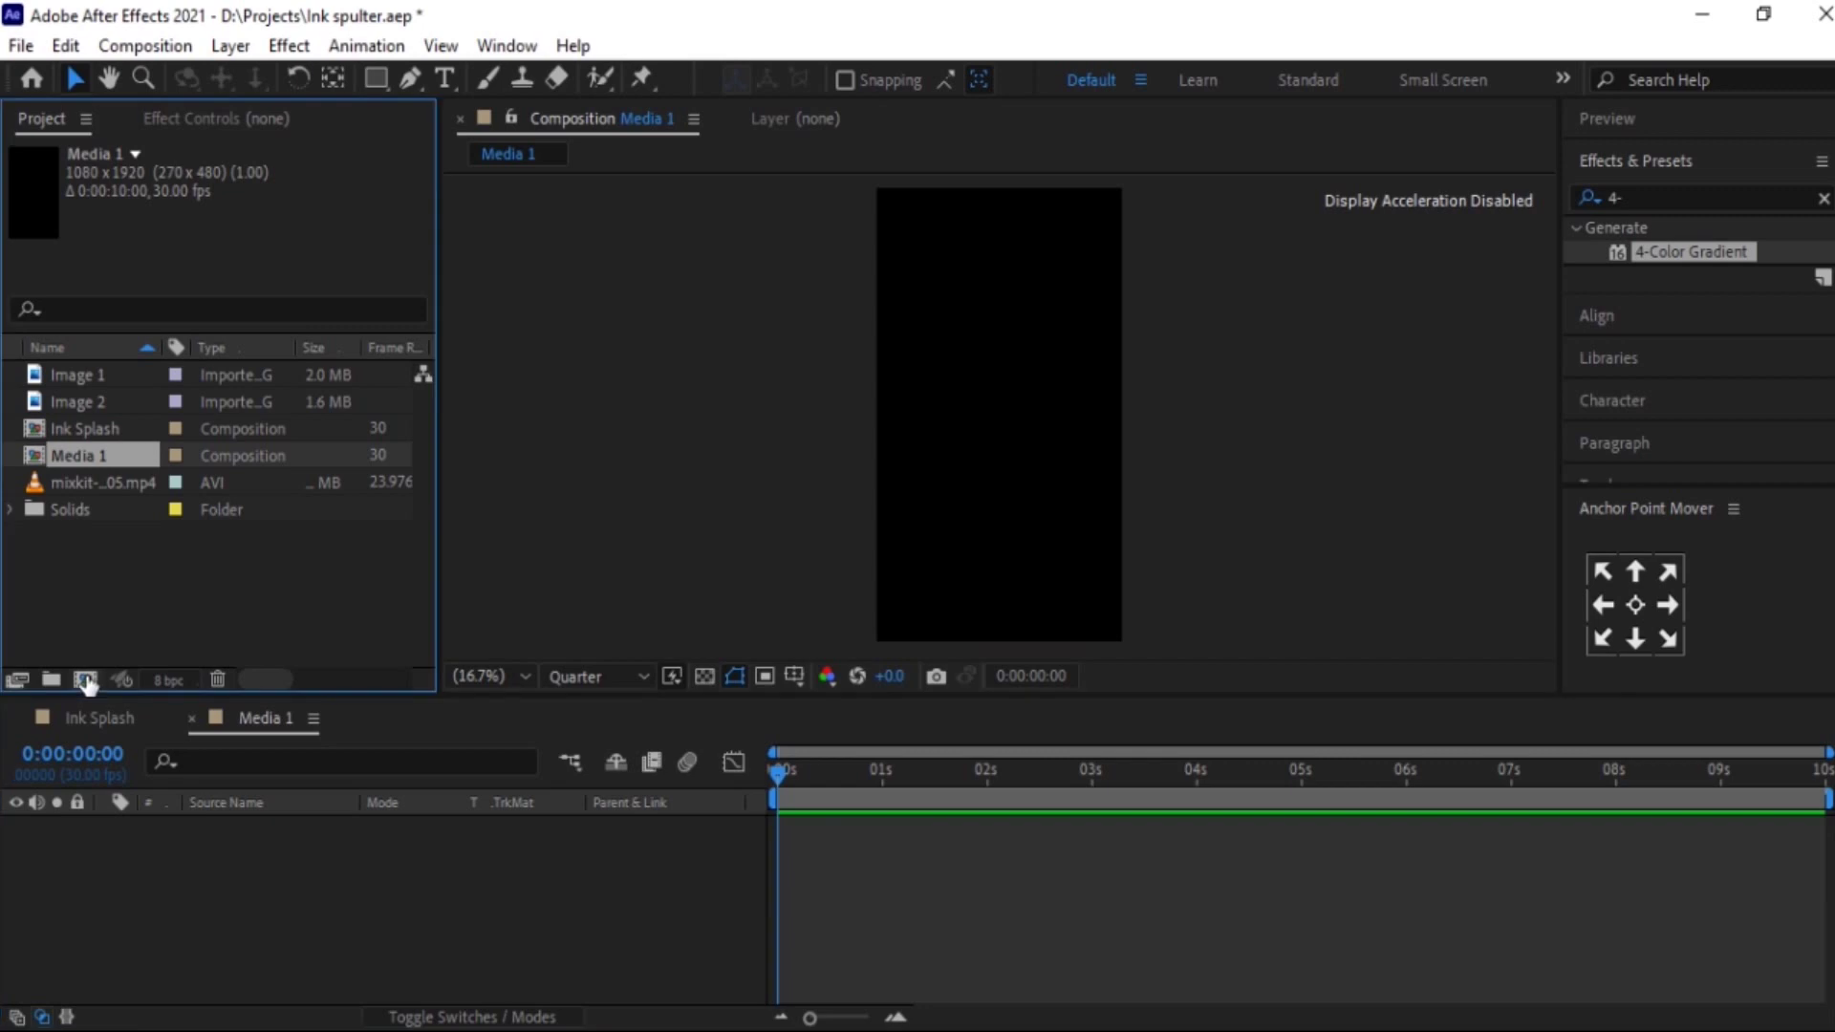
{"action": "type", "text": "Media "}
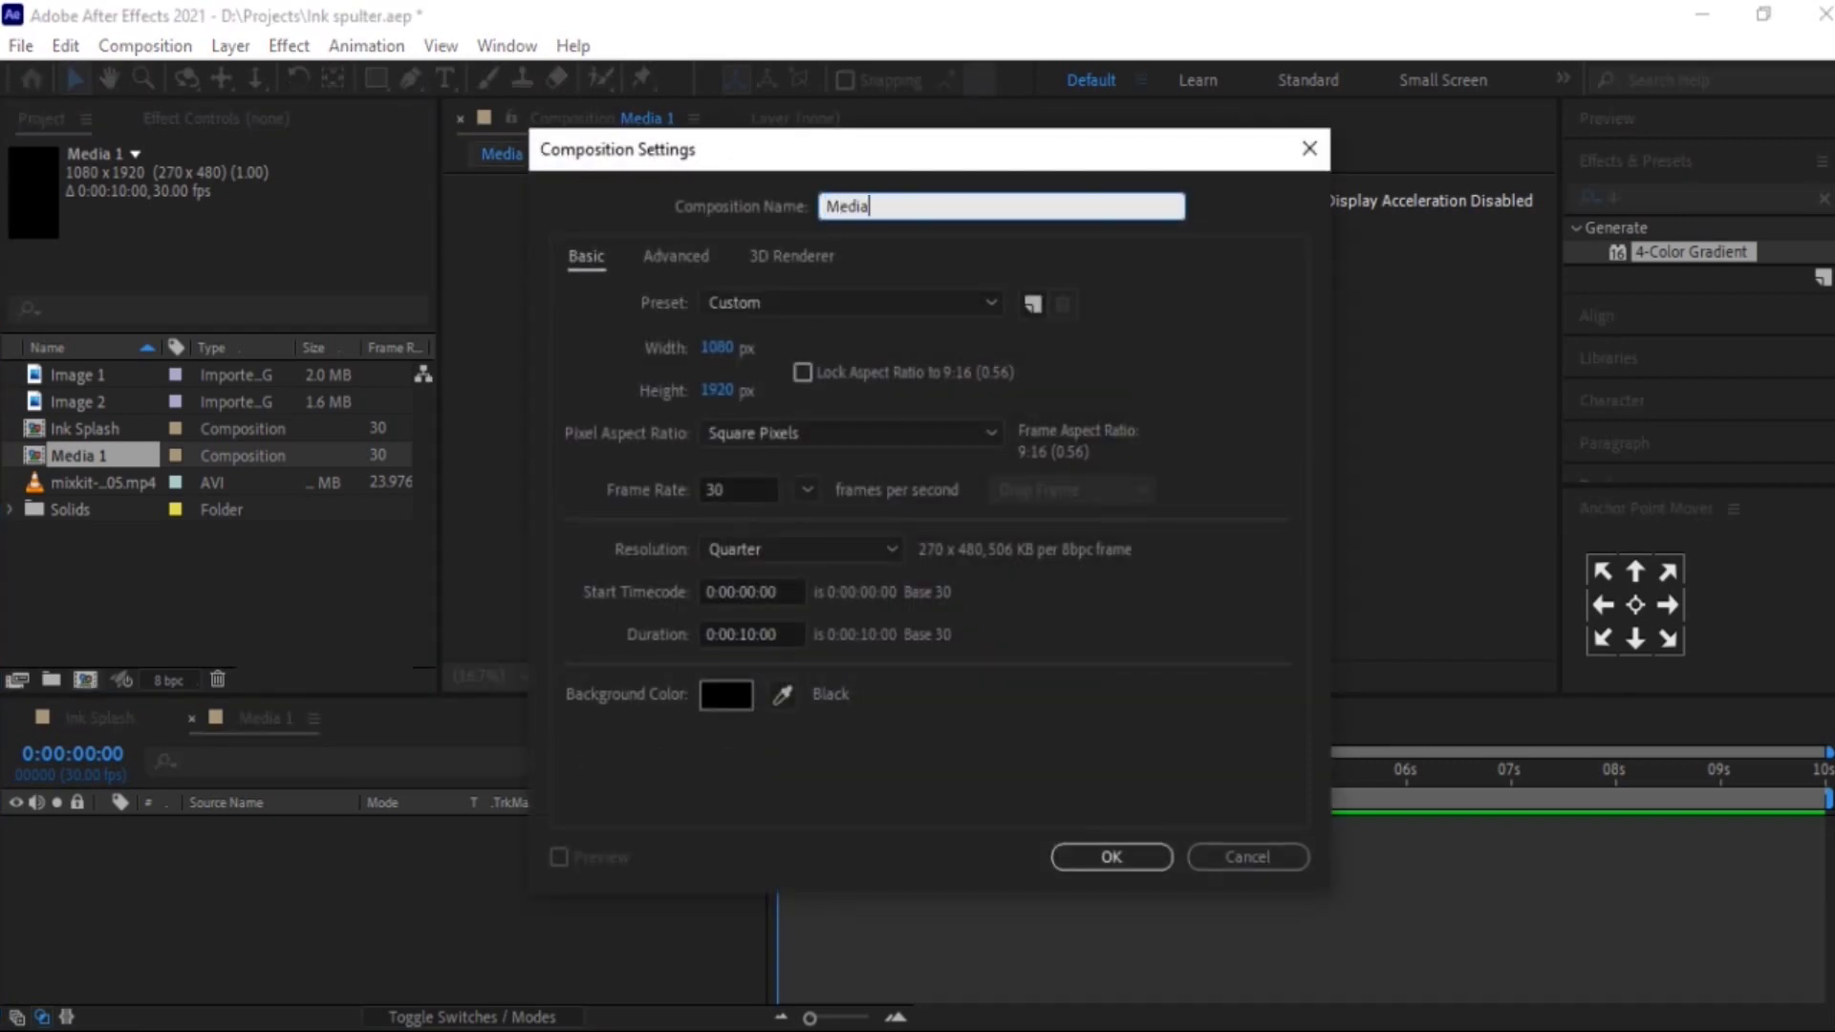
{"action": "type", "text": "2"}
{"action": "key", "text": "Return"}
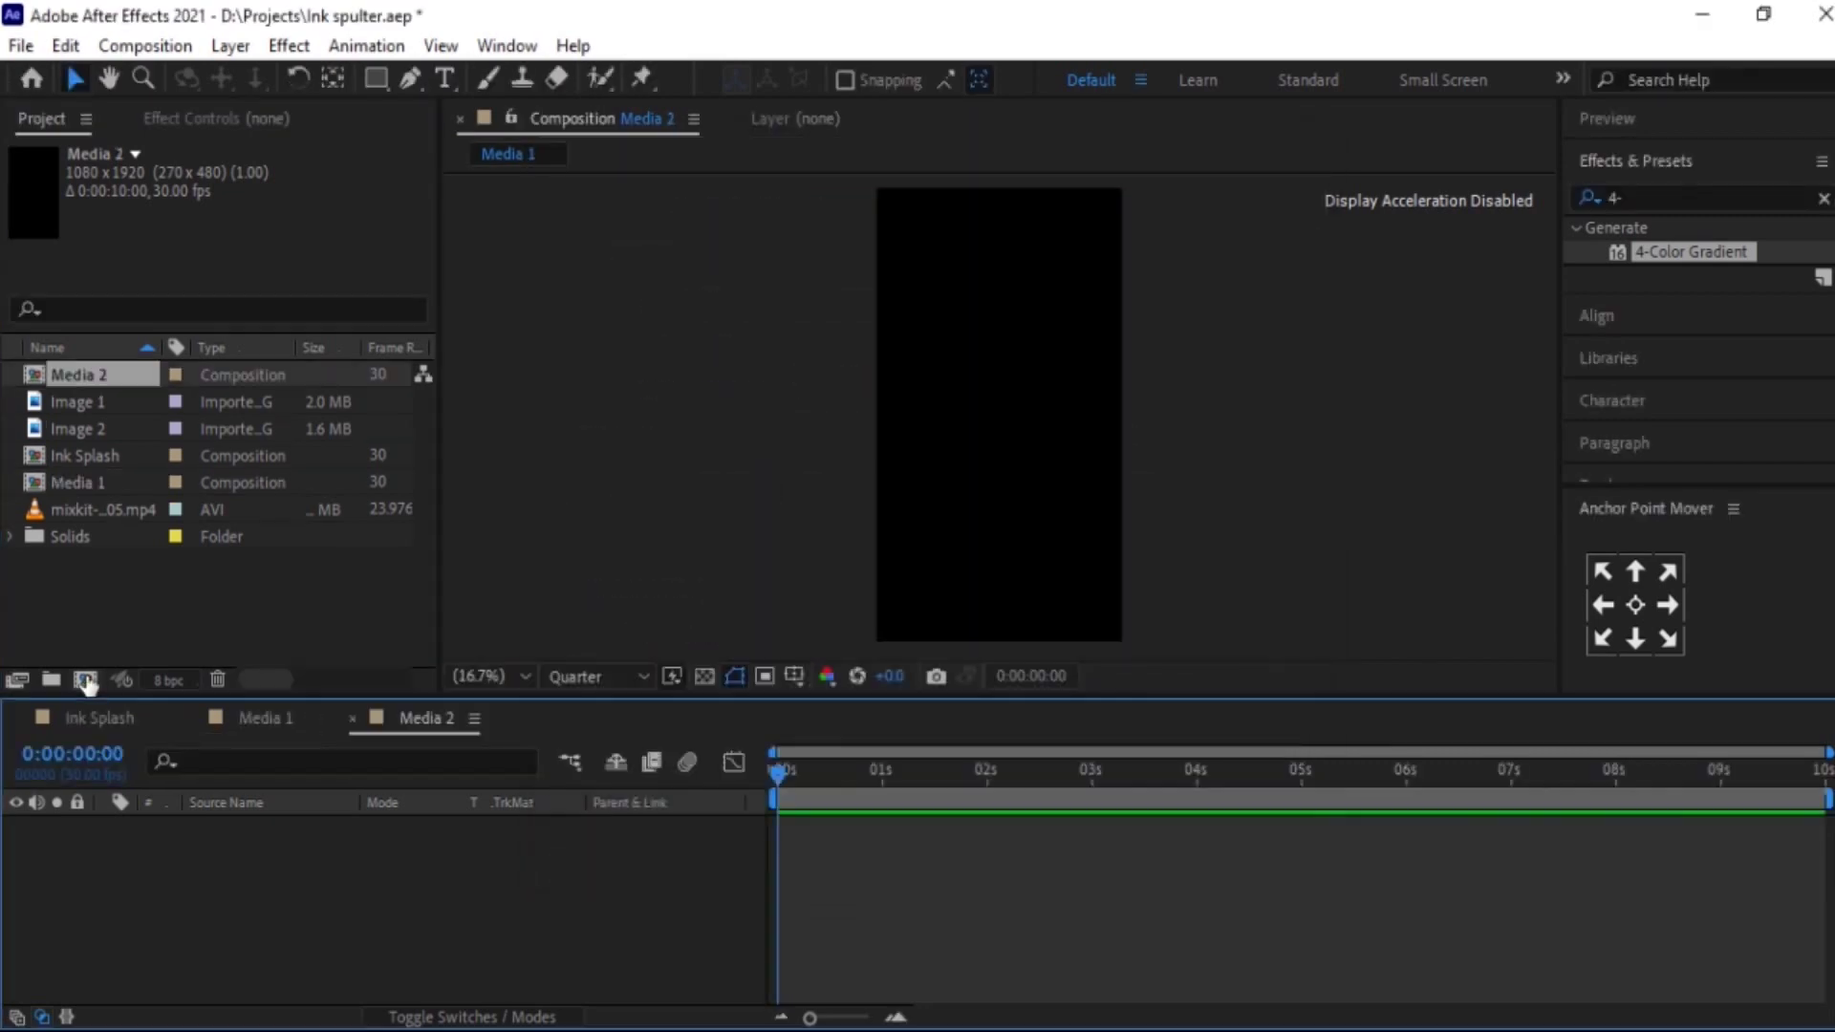
- Place Image 1 in the Media 1 composition and scale it to 33% so it fills the frame
{"action": "left_click", "coordinate": [278, 716]}
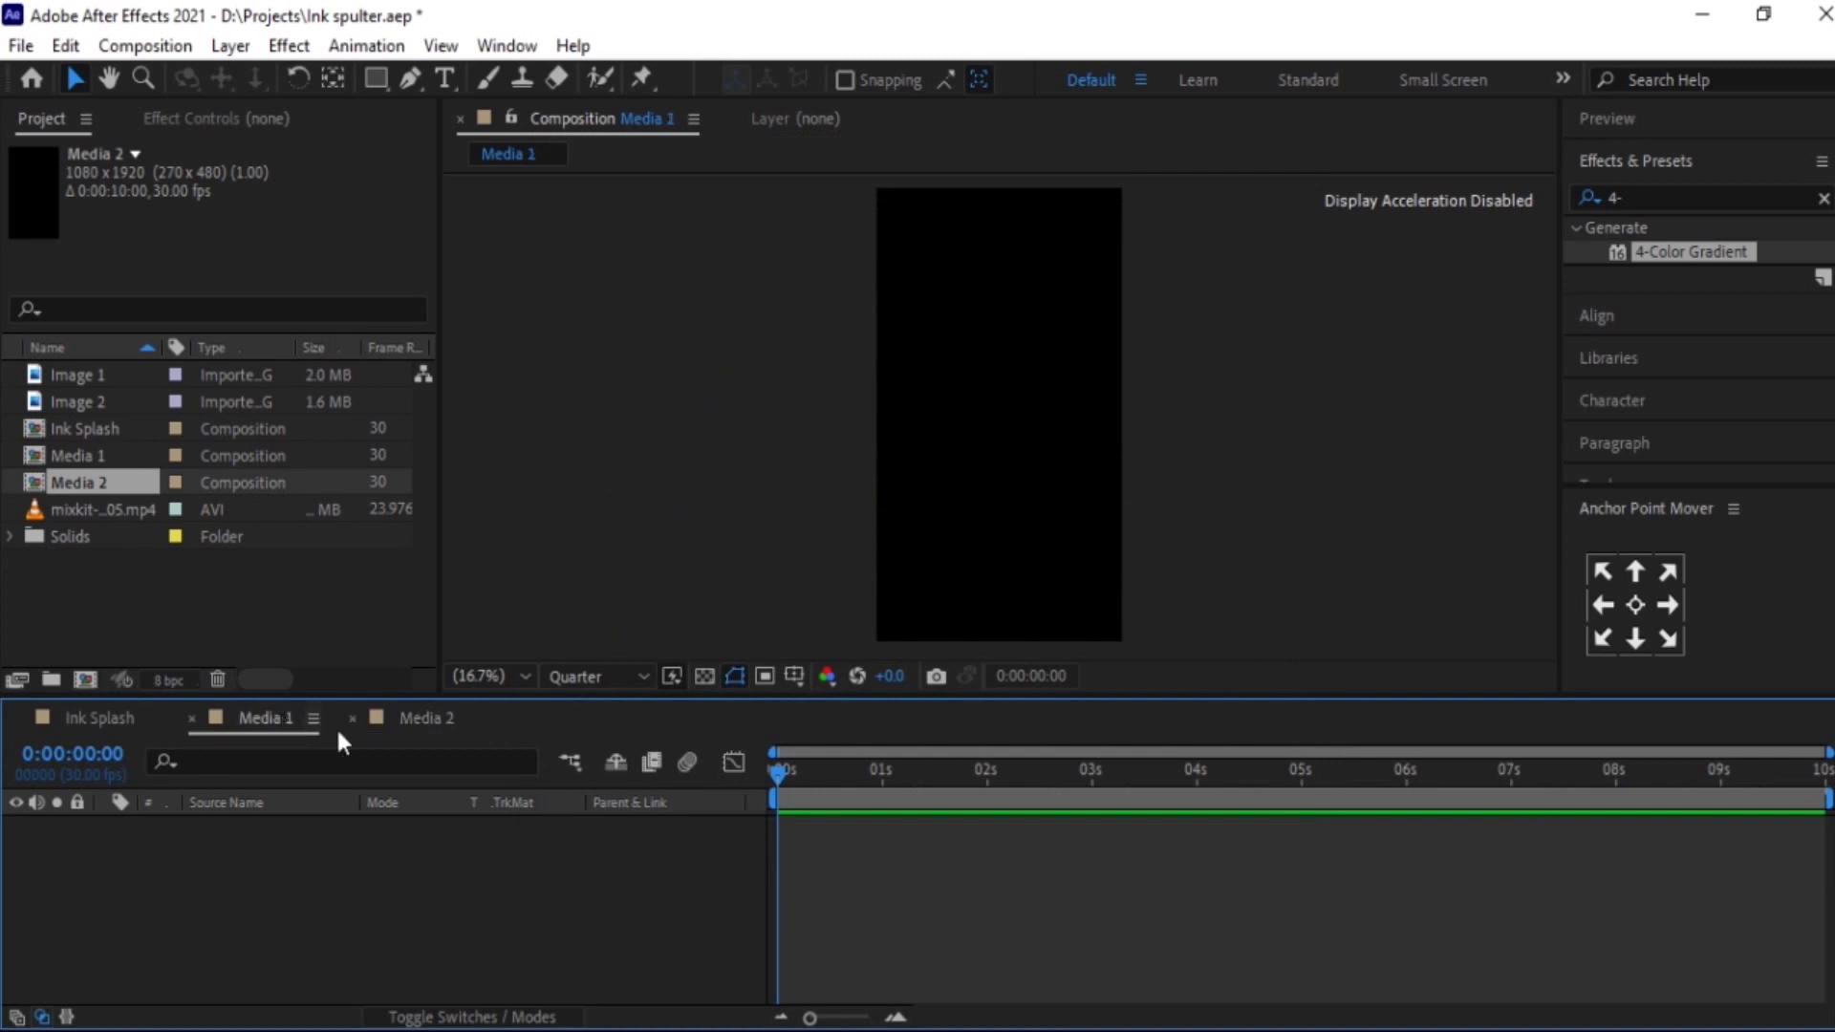
{"action": "left_click_drag", "start_coordinate": [79, 400], "coordinate": [146, 611]}
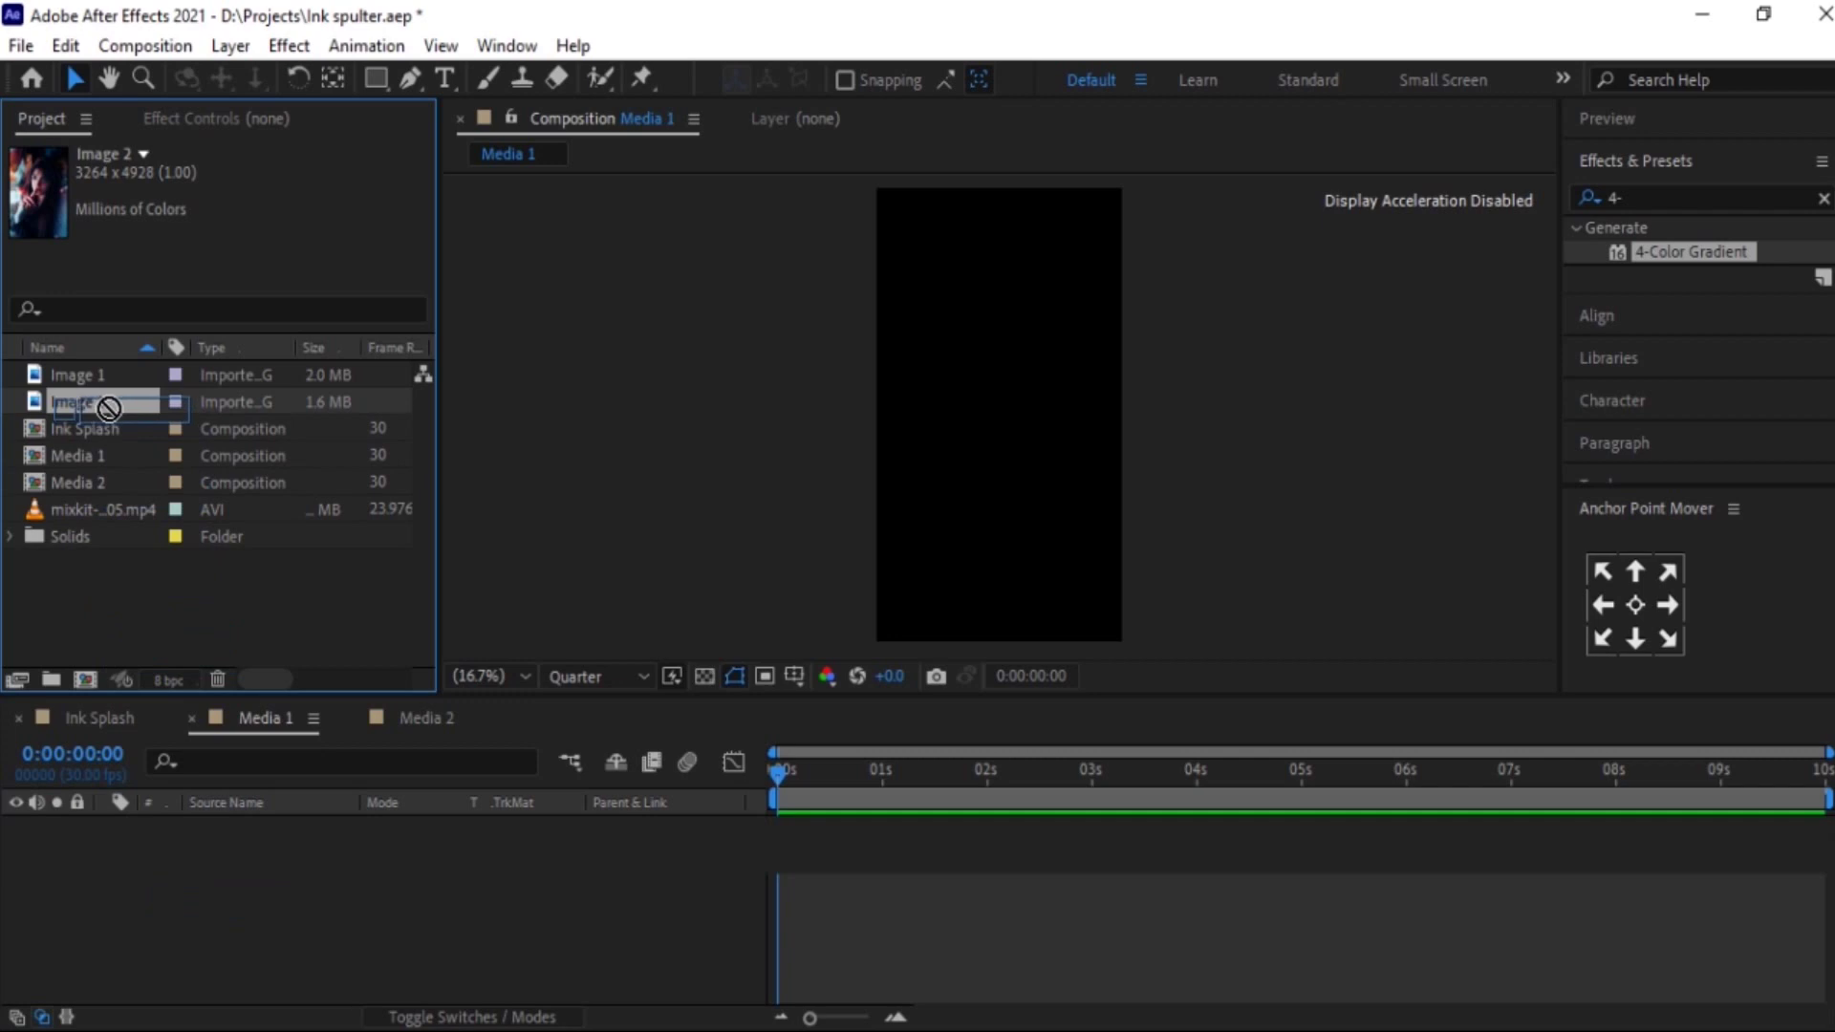
{"action": "left_click_drag", "start_coordinate": [73, 378], "coordinate": [191, 877]}
{"action": "key", "text": "s"}
{"action": "left_click", "coordinate": [450, 853]}
{"action": "type", "text": "24"}
{"action": "key", "text": "Return"}
{"action": "left_click_drag", "start_coordinate": [361, 852], "coordinate": [372, 852]}
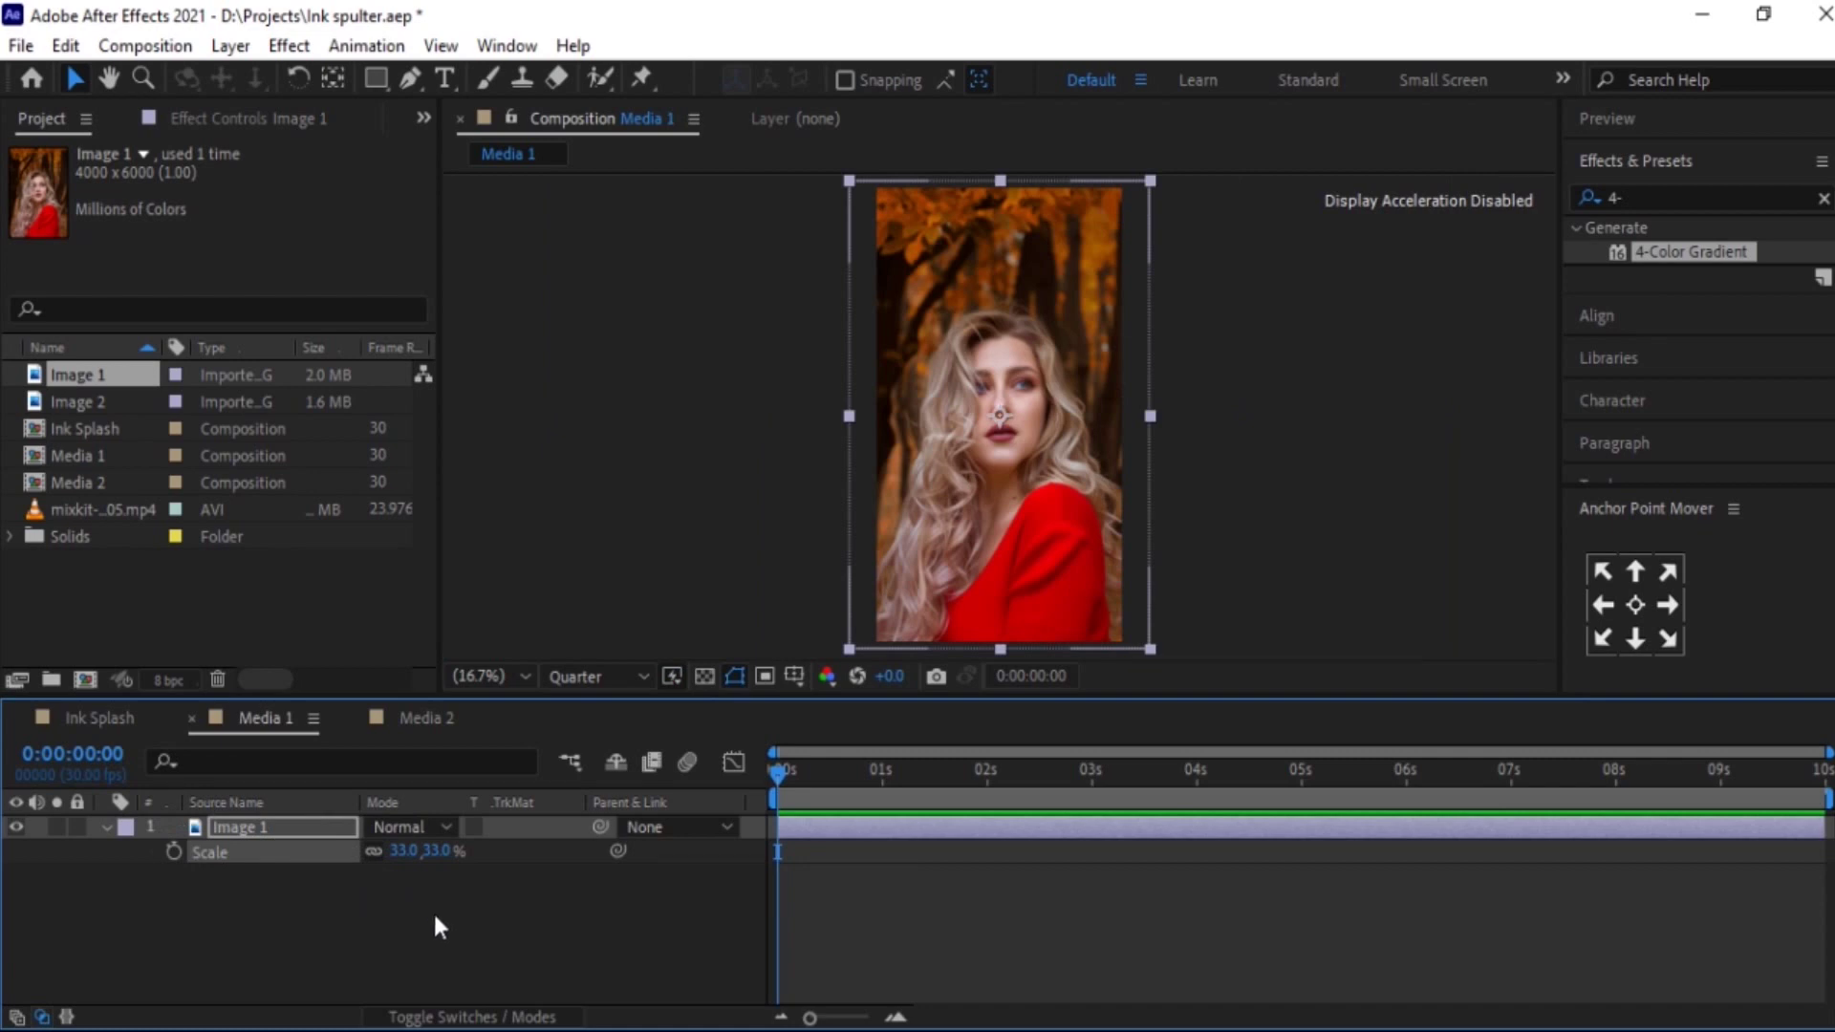
{"action": "left_click", "coordinate": [102, 858]}
{"action": "left_click", "coordinate": [106, 828]}
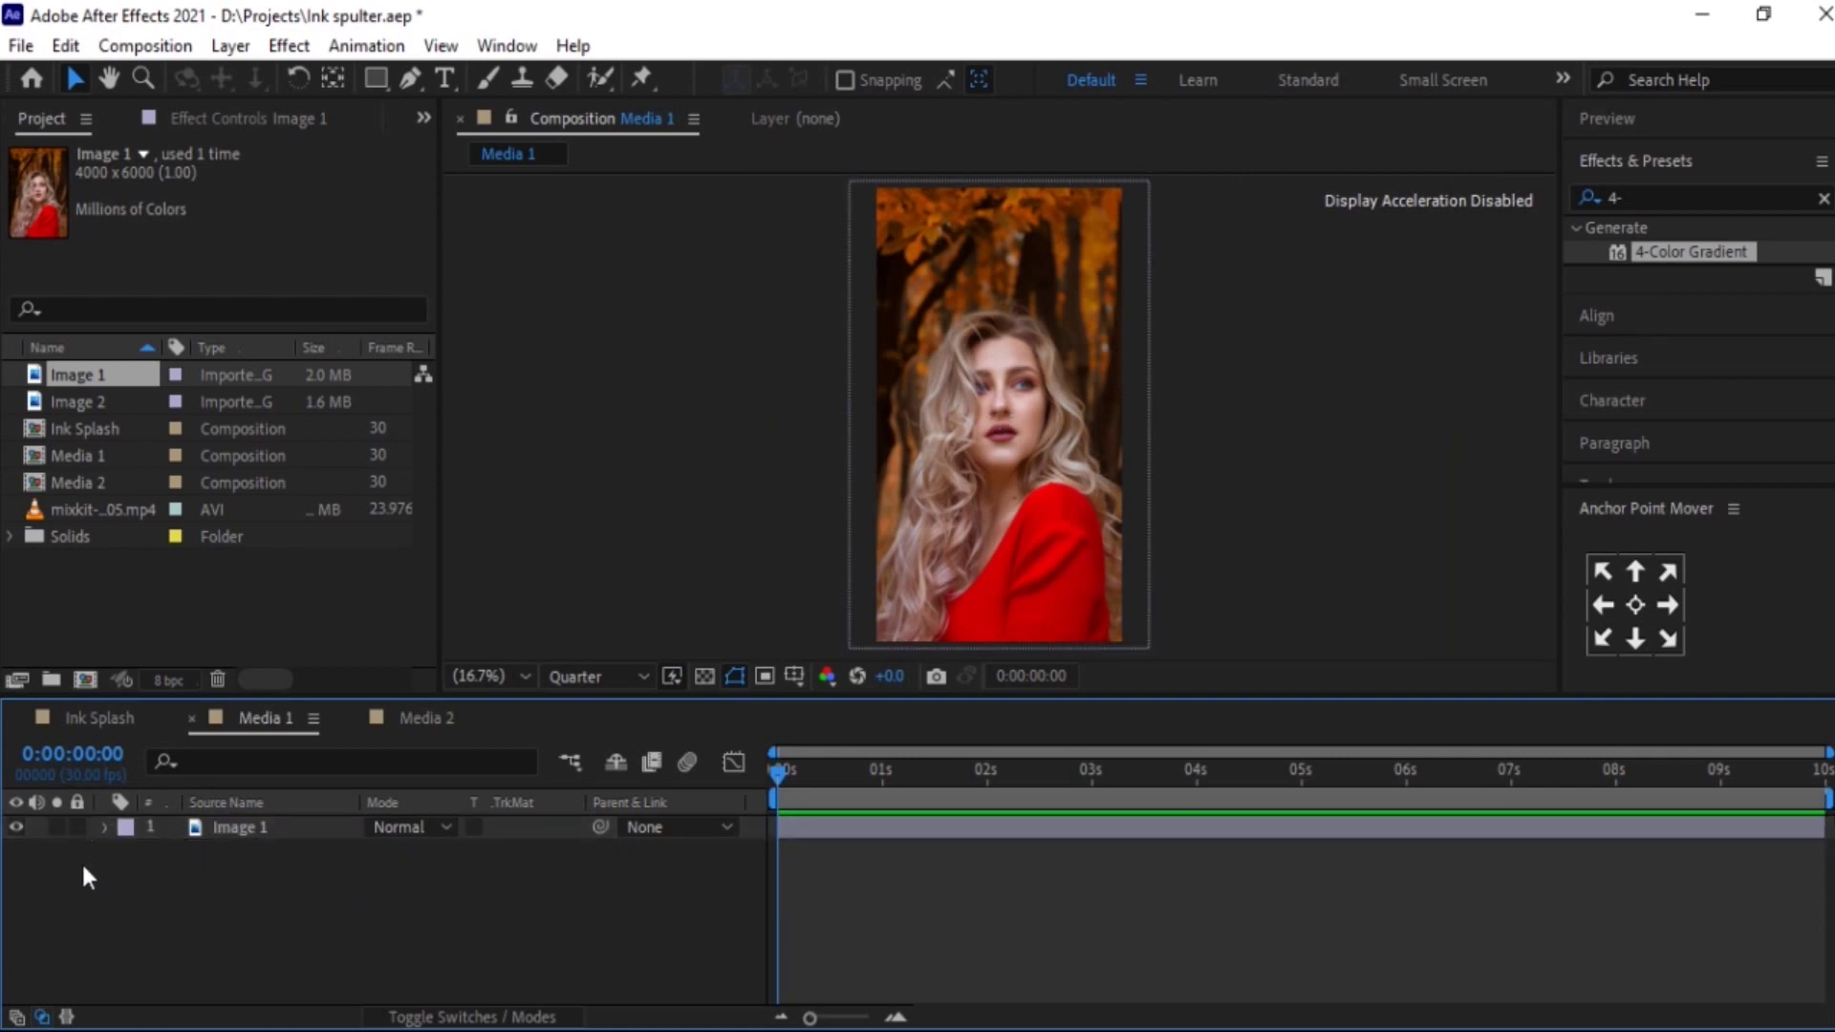
- Place Image 2 in the Media 2 composition and scale it to 42% so it fills the frame
{"action": "left_click", "coordinate": [426, 718]}
{"action": "left_click_drag", "start_coordinate": [82, 403], "coordinate": [229, 850]}
{"action": "key", "text": "s"}
{"action": "left_click_drag", "start_coordinate": [425, 851], "coordinate": [370, 851]}
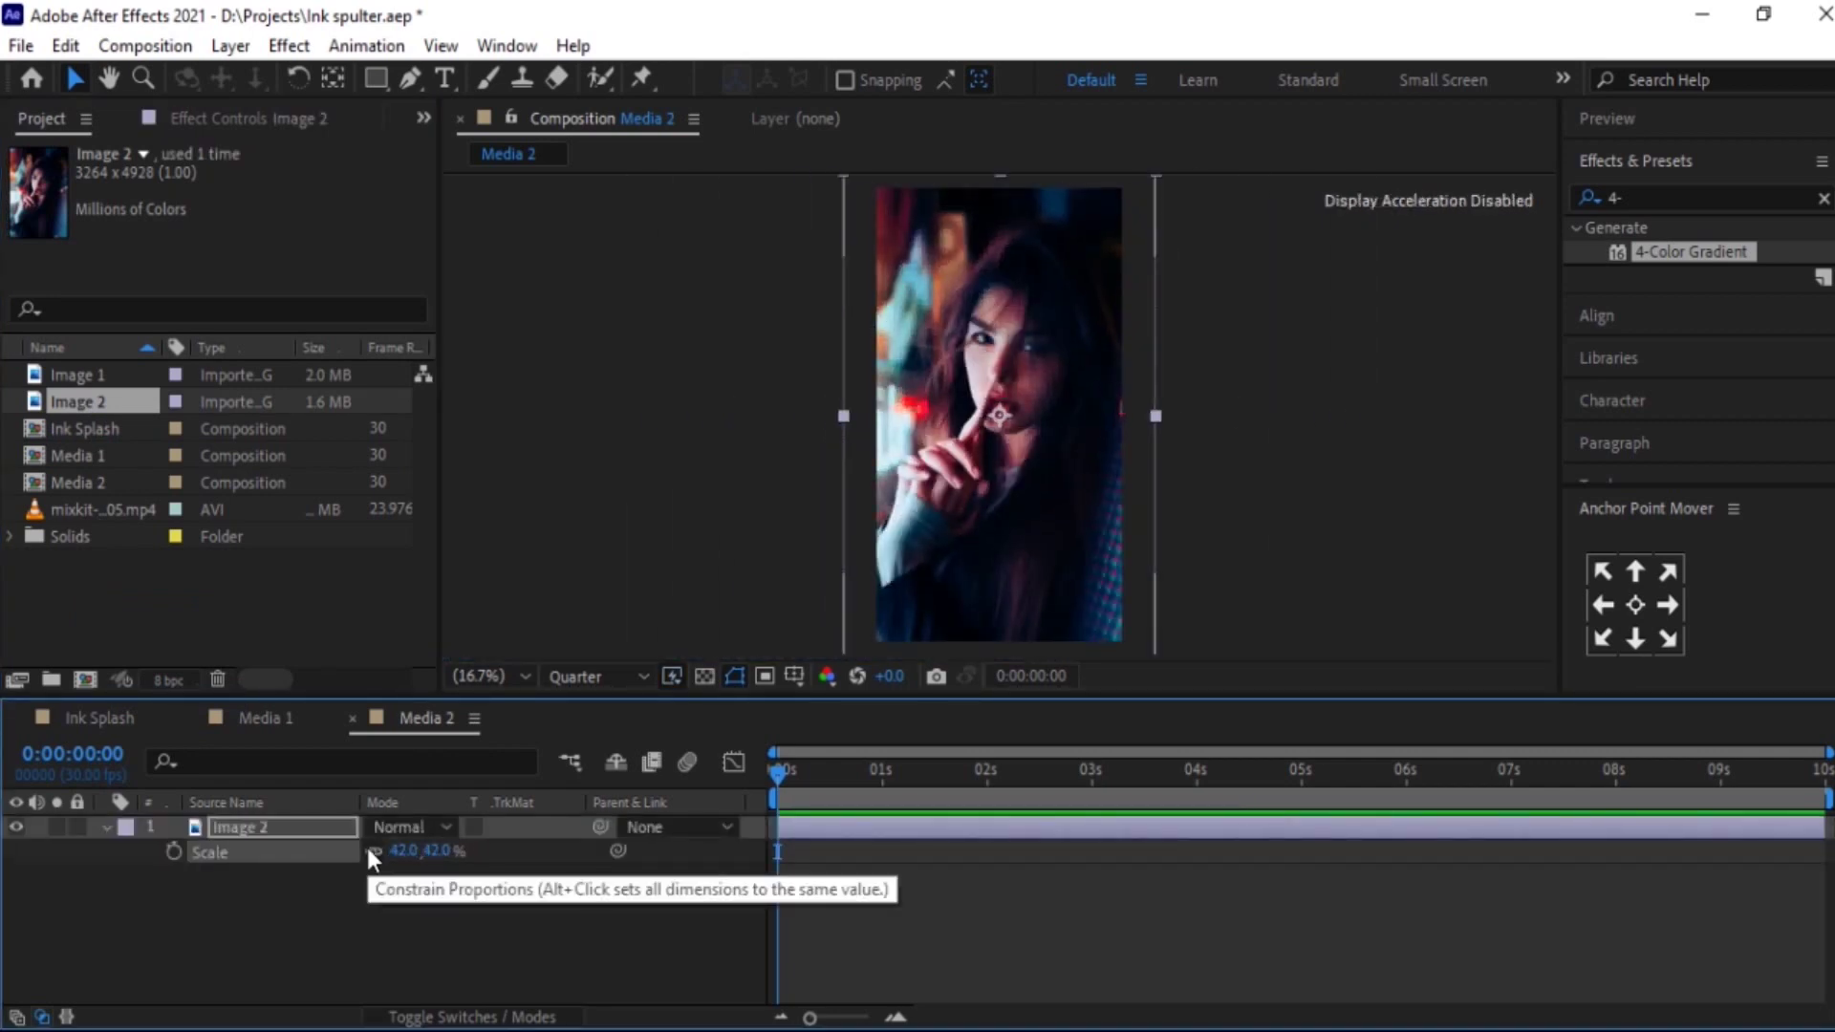
{"action": "left_click", "coordinate": [104, 827]}
{"action": "left_click", "coordinate": [313, 934]}
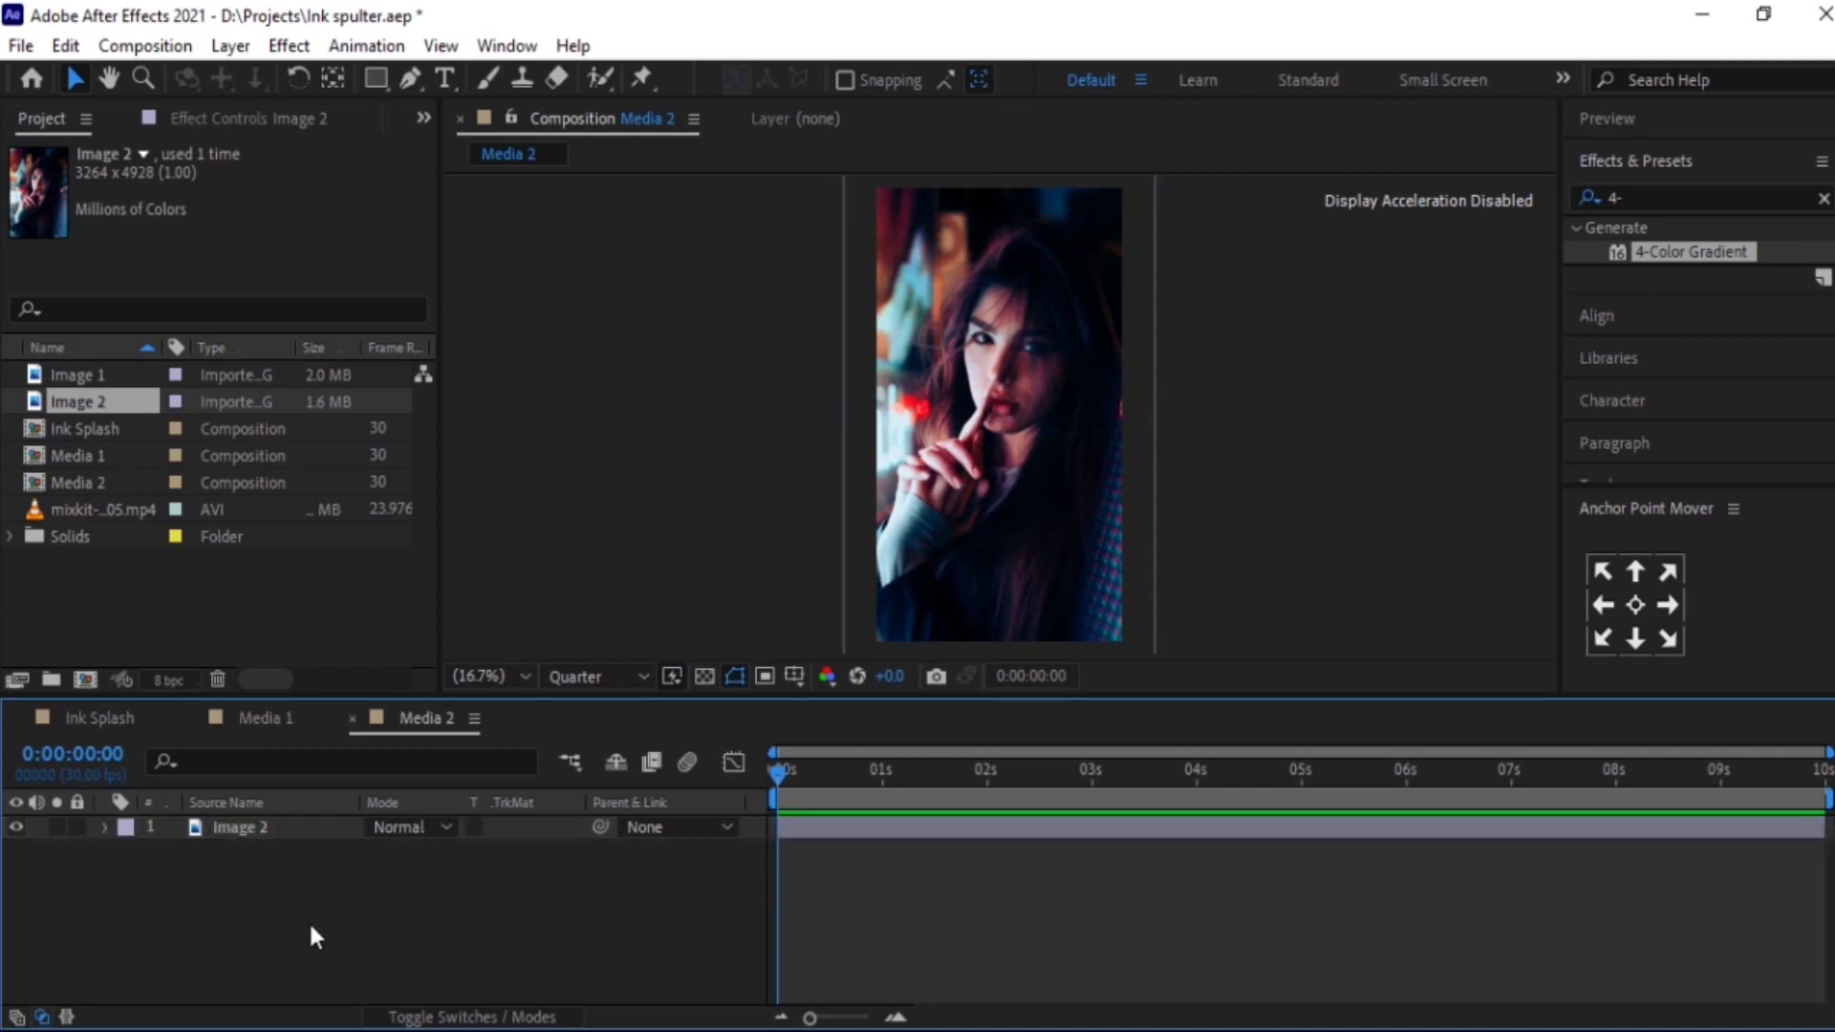
- Add the Media 1 composition above BG in the Ink Splash composition and keyframe its scale at 110% at 0:00:00:00
{"action": "left_click", "coordinate": [86, 722]}
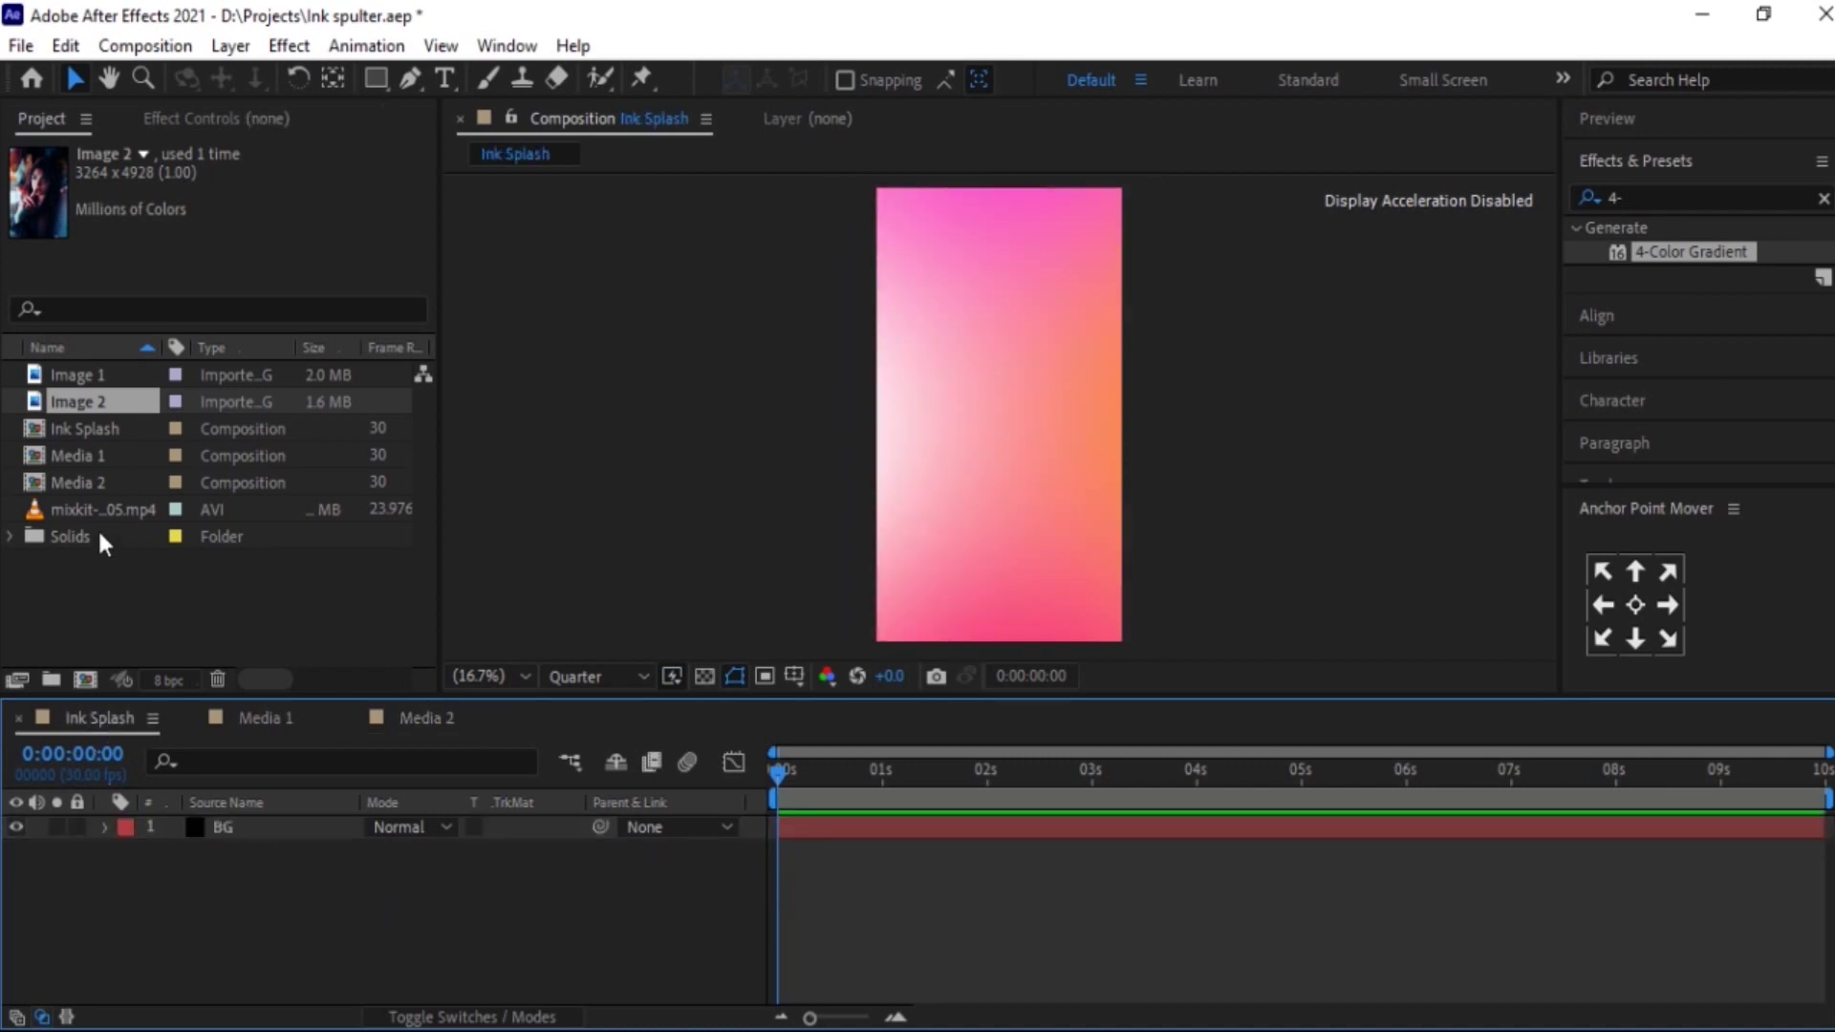
{"action": "mouse_move", "coordinate": [53, 453]}
{"action": "left_mouse_down"}
{"action": "mouse_move", "coordinate": [210, 850]}
{"action": "mouse_move", "coordinate": [231, 816]}
{"action": "left_mouse_up"}
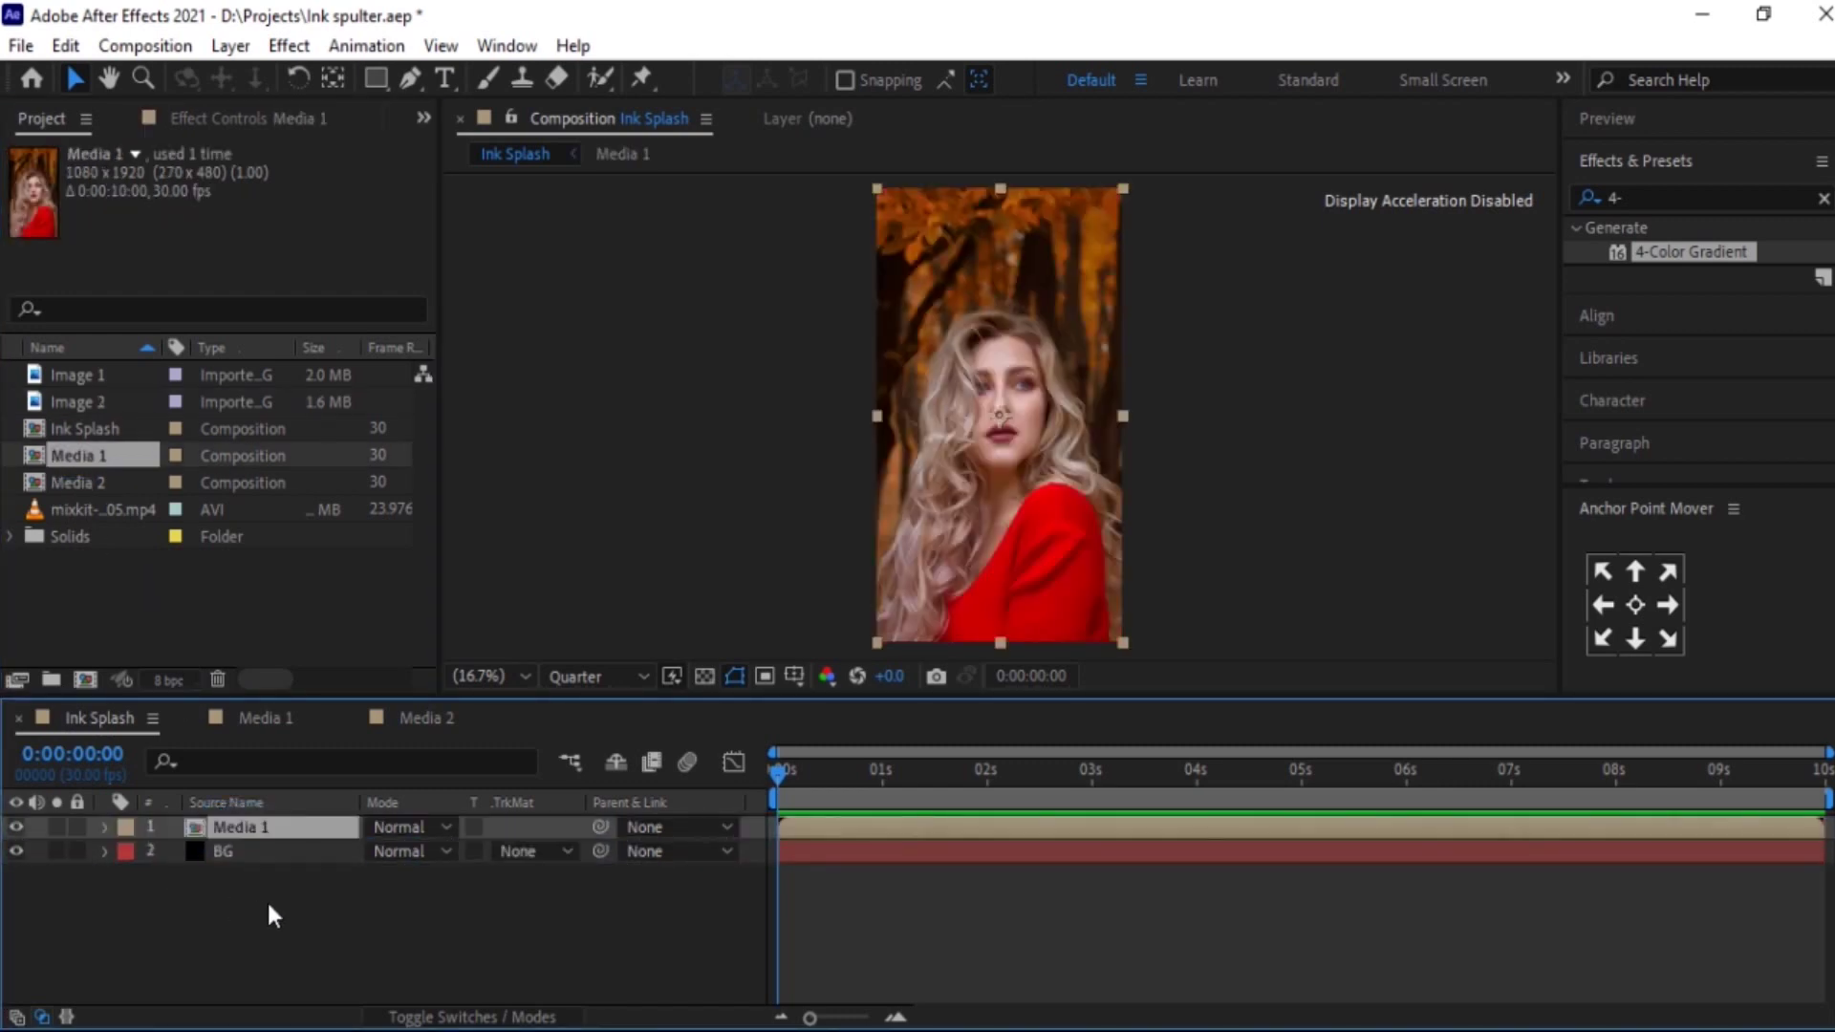
{"action": "left_click", "coordinate": [282, 821]}
{"action": "key", "text": "s"}
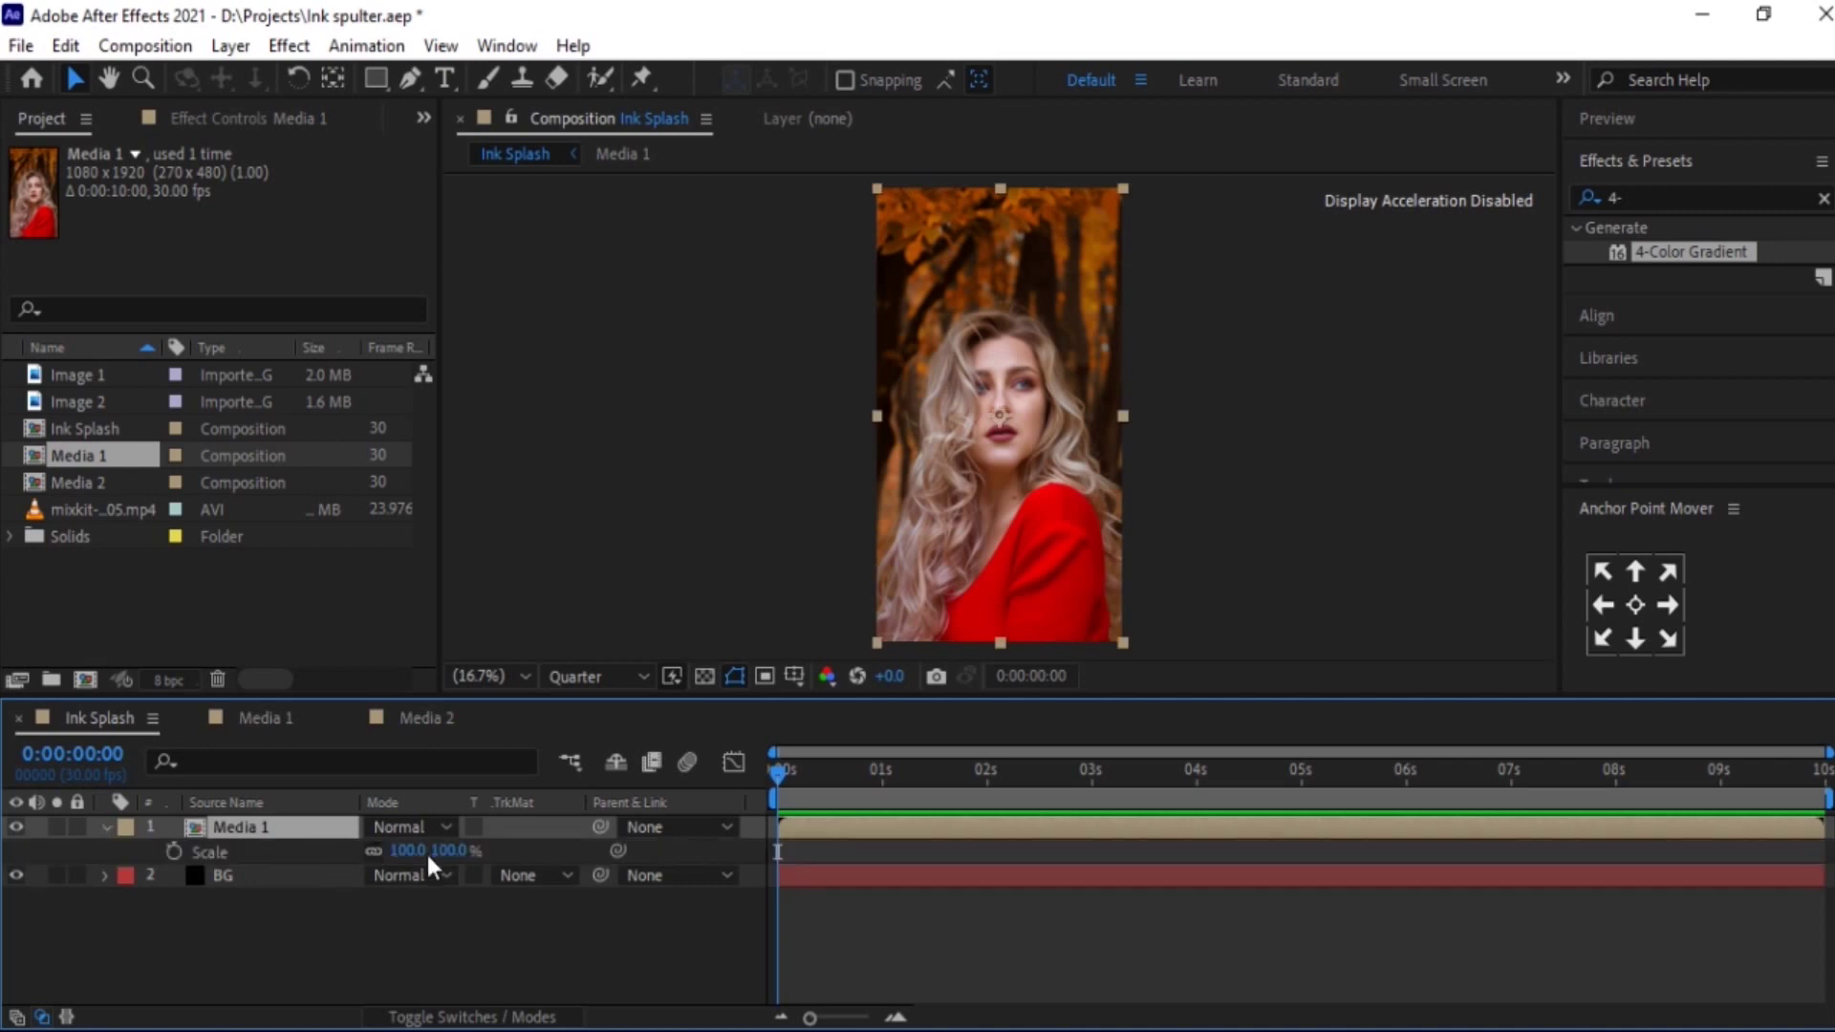
{"action": "left_click", "coordinate": [174, 852]}
{"action": "left_click", "coordinate": [453, 850]}
{"action": "type", "text": "110"}
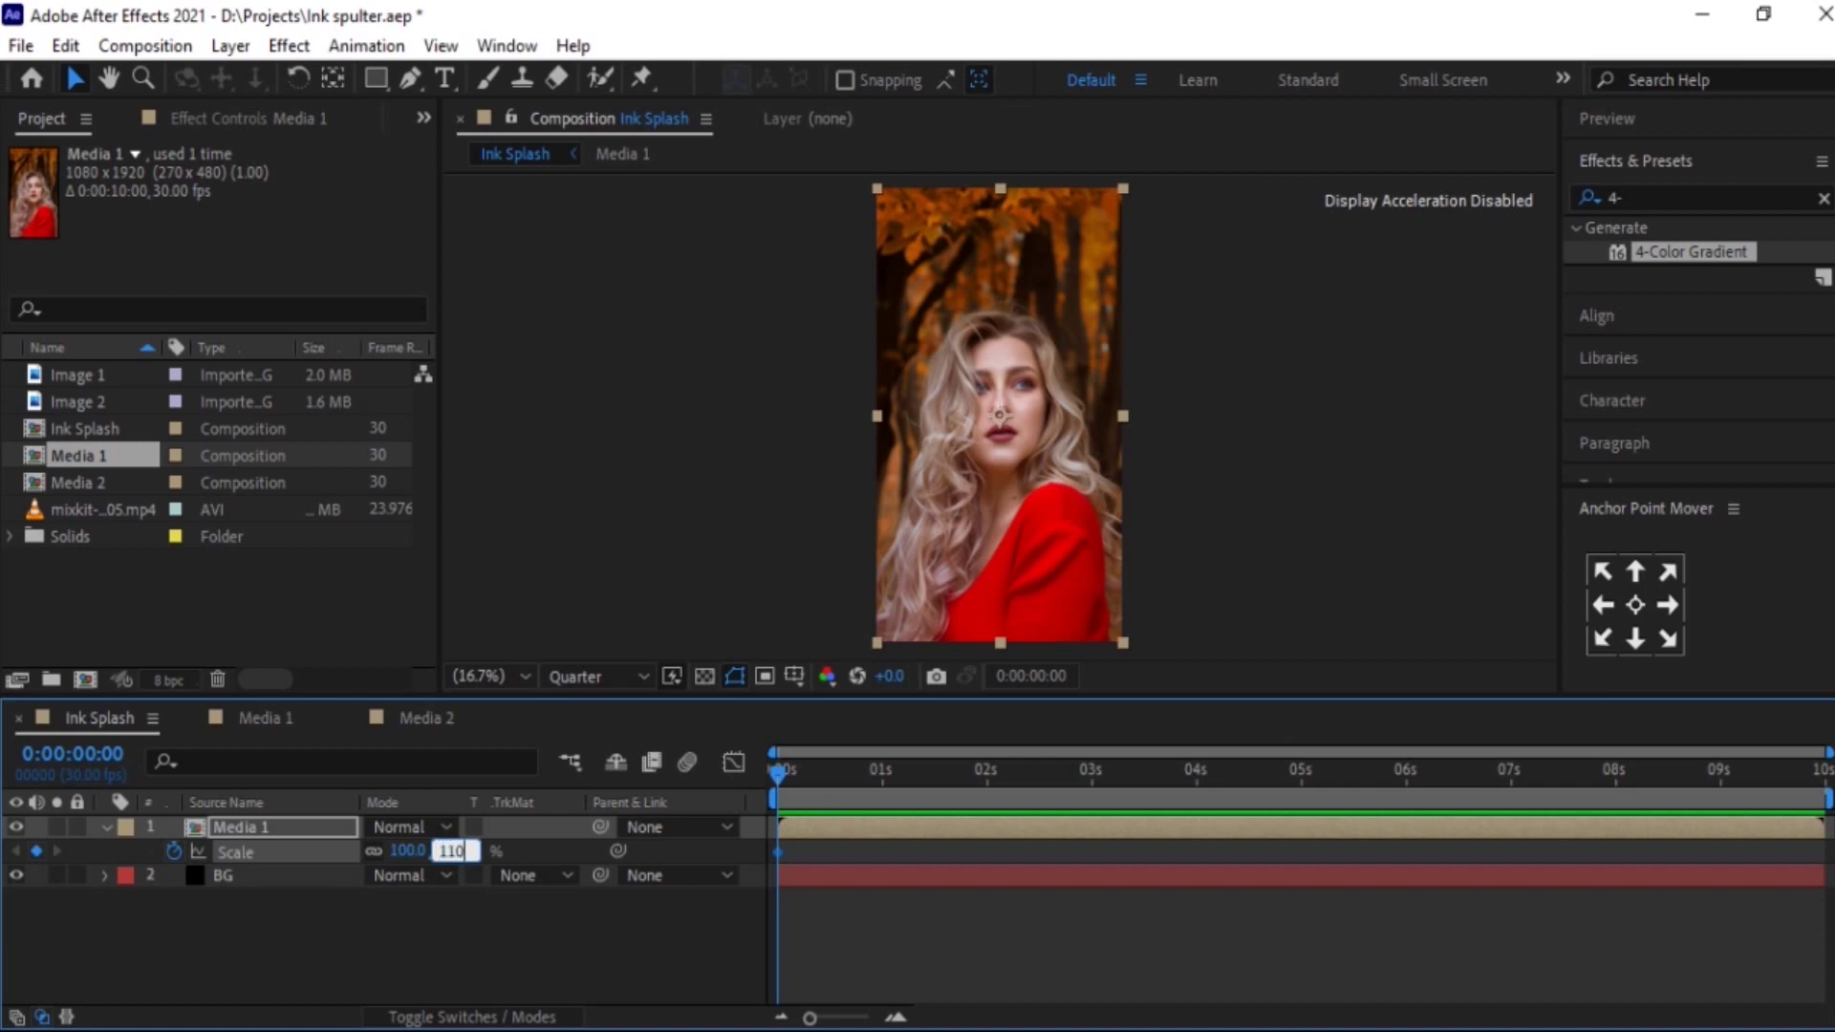
{"action": "key", "text": "Return"}
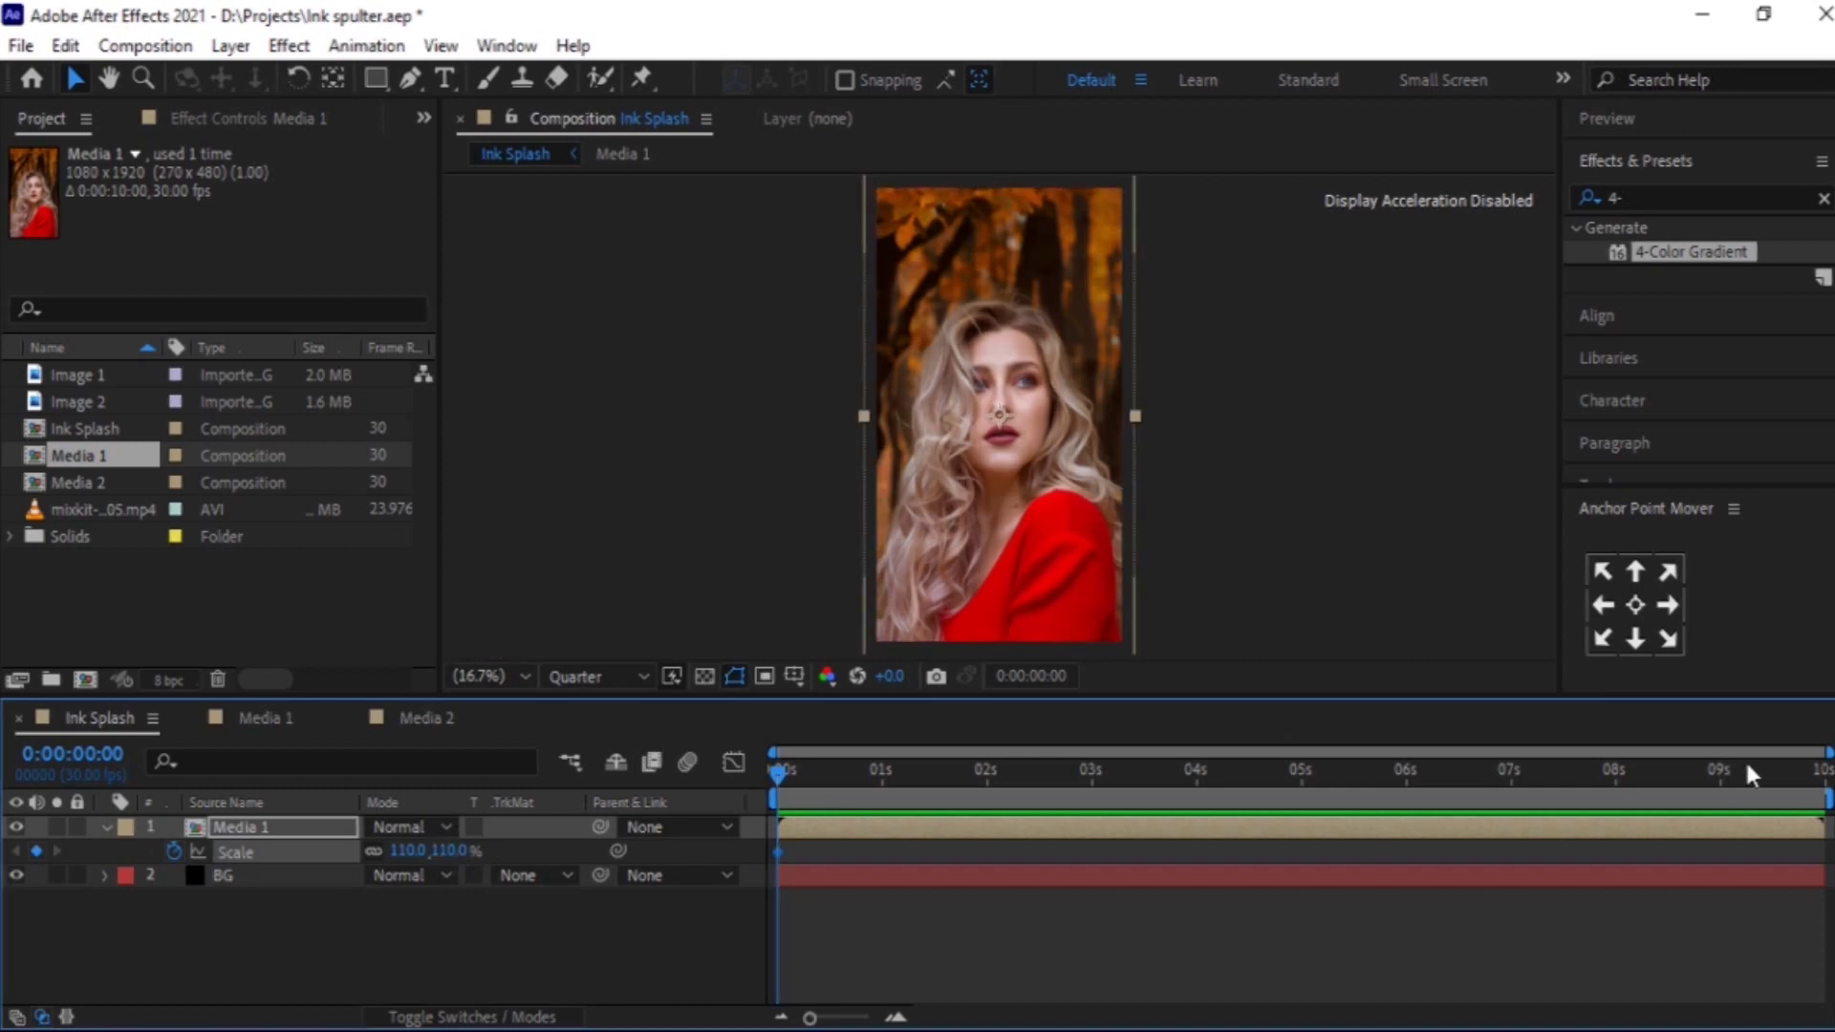
- Keyframe the Media 1 layer's scale at 100% on the last frame, 0:00:09:29
{"action": "left_click_drag", "start_coordinate": [1766, 773], "coordinate": [1822, 773]}
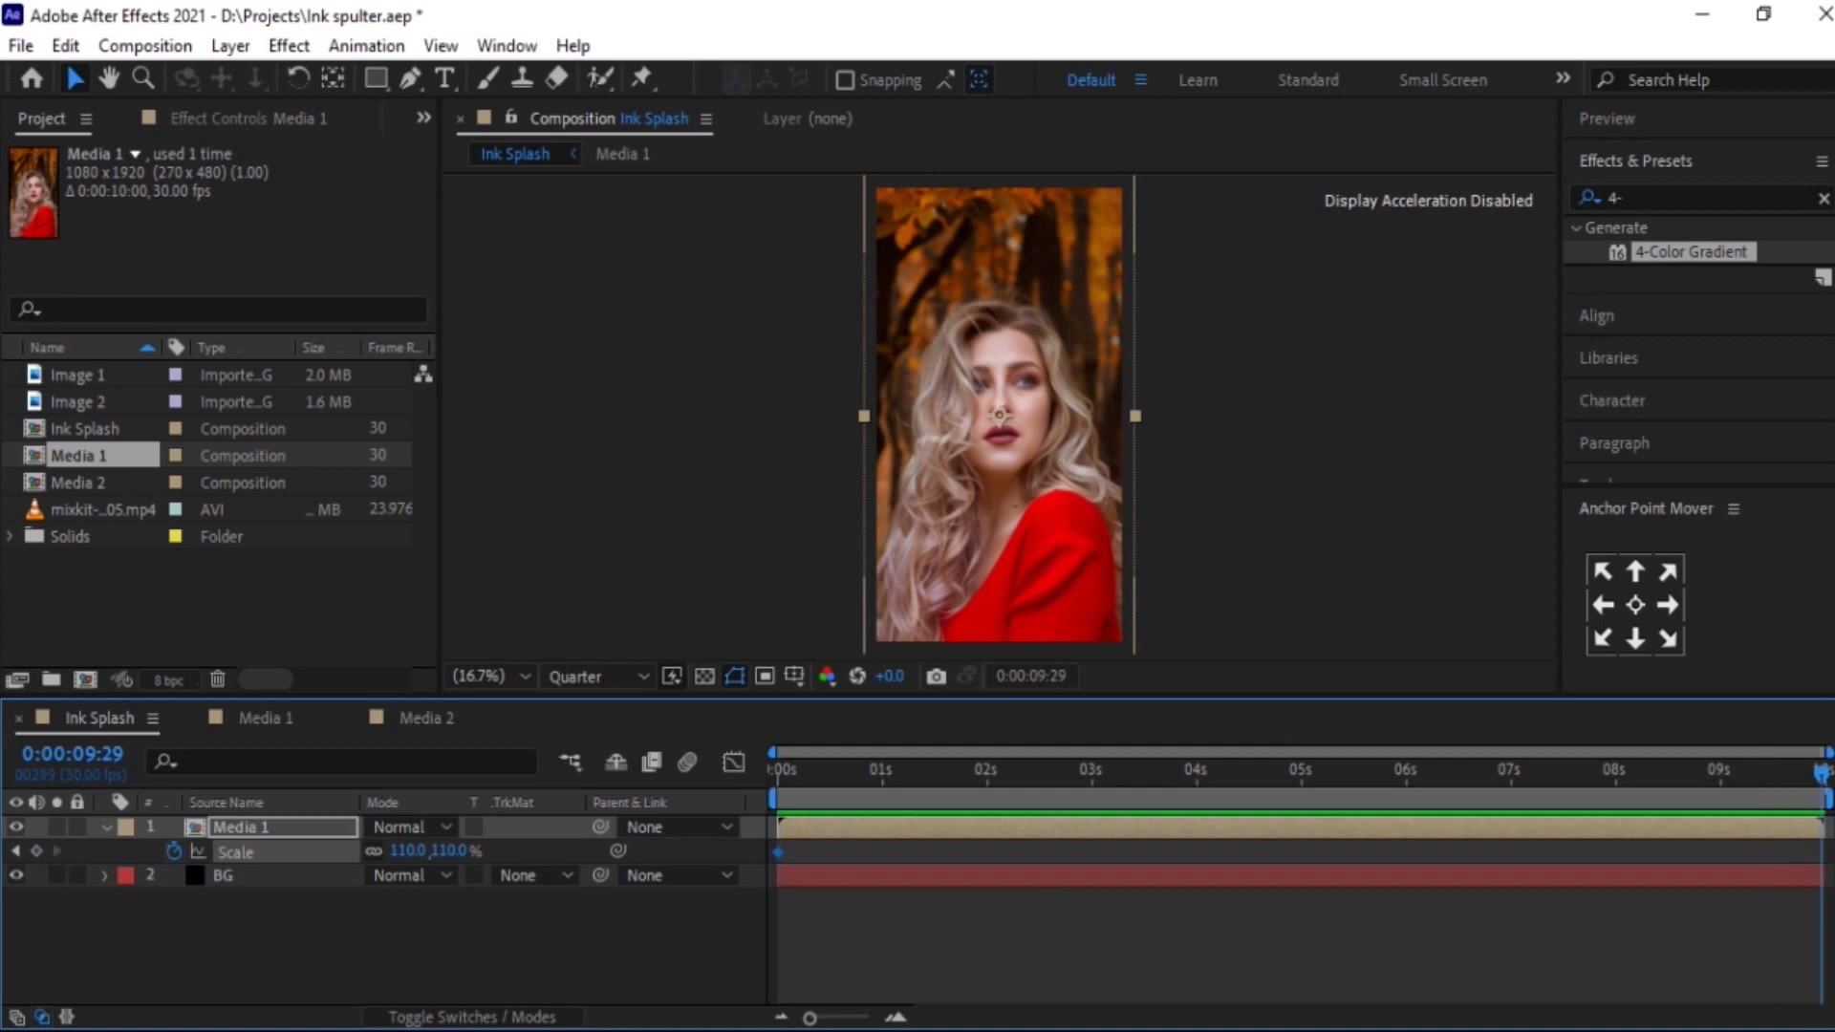
{"action": "left_click", "coordinate": [451, 849]}
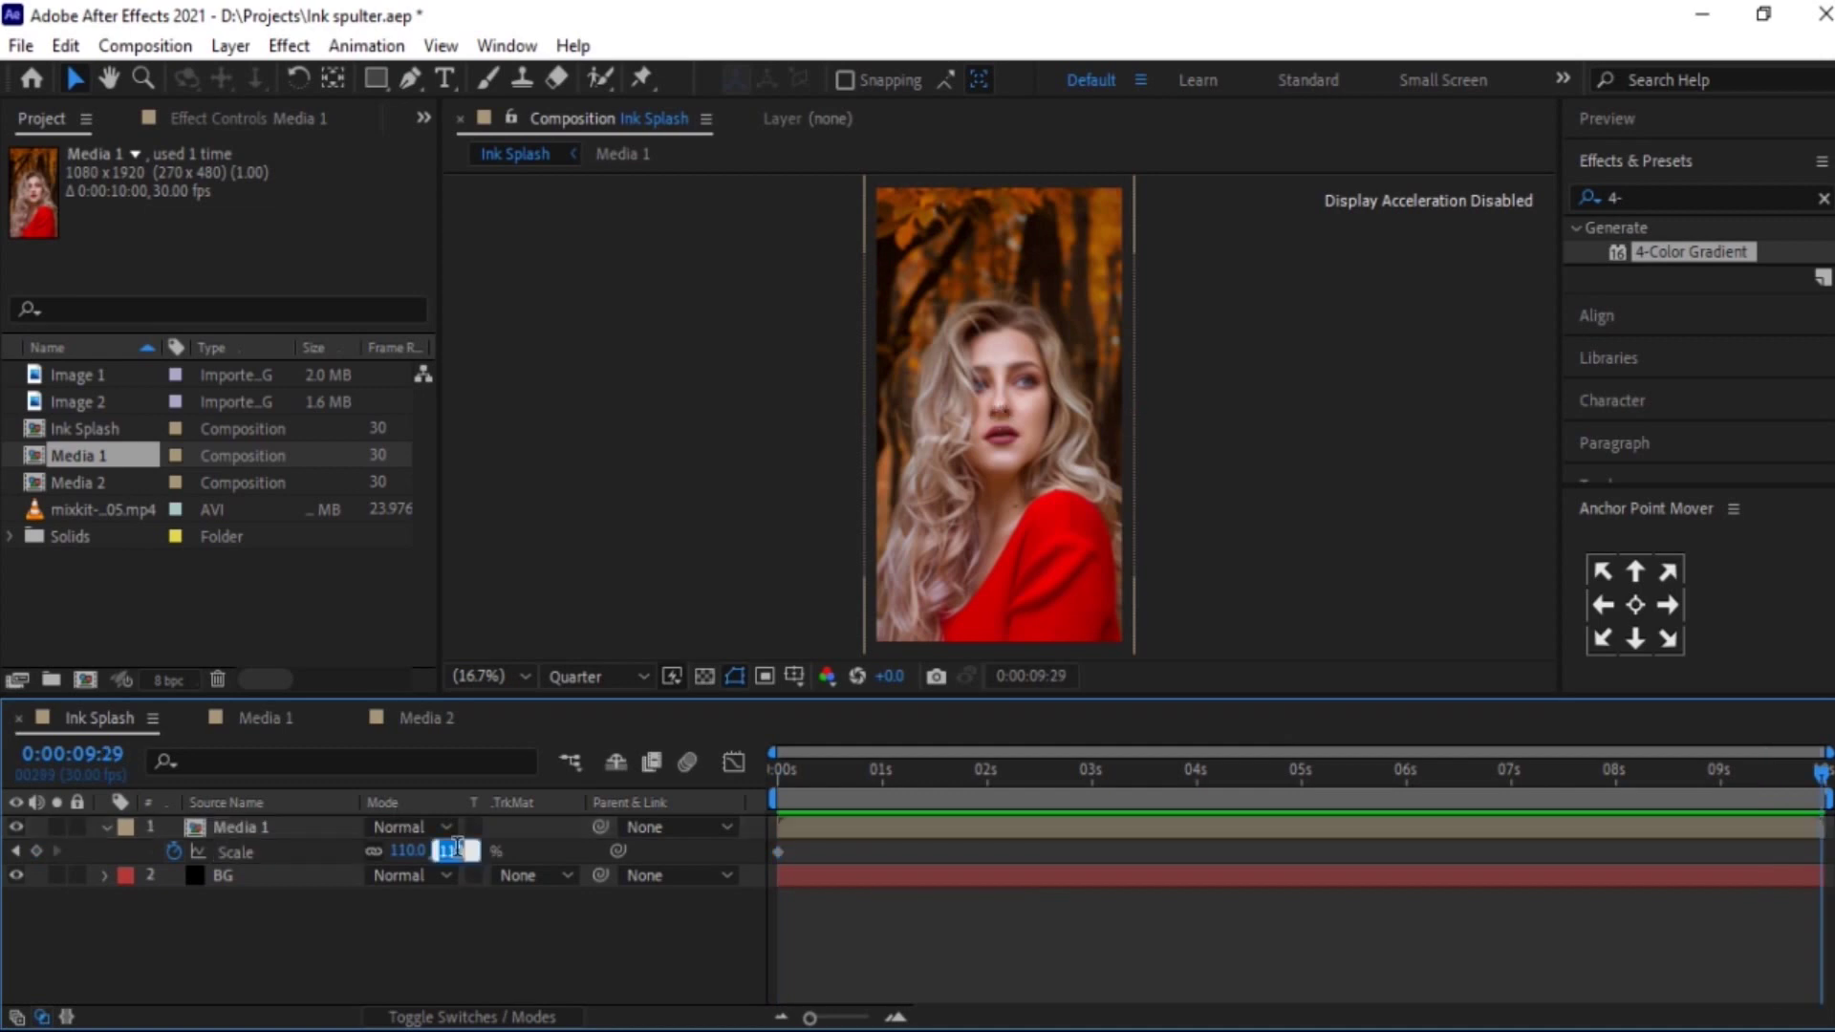
{"action": "type", "text": "100"}
{"action": "key", "text": "Return"}
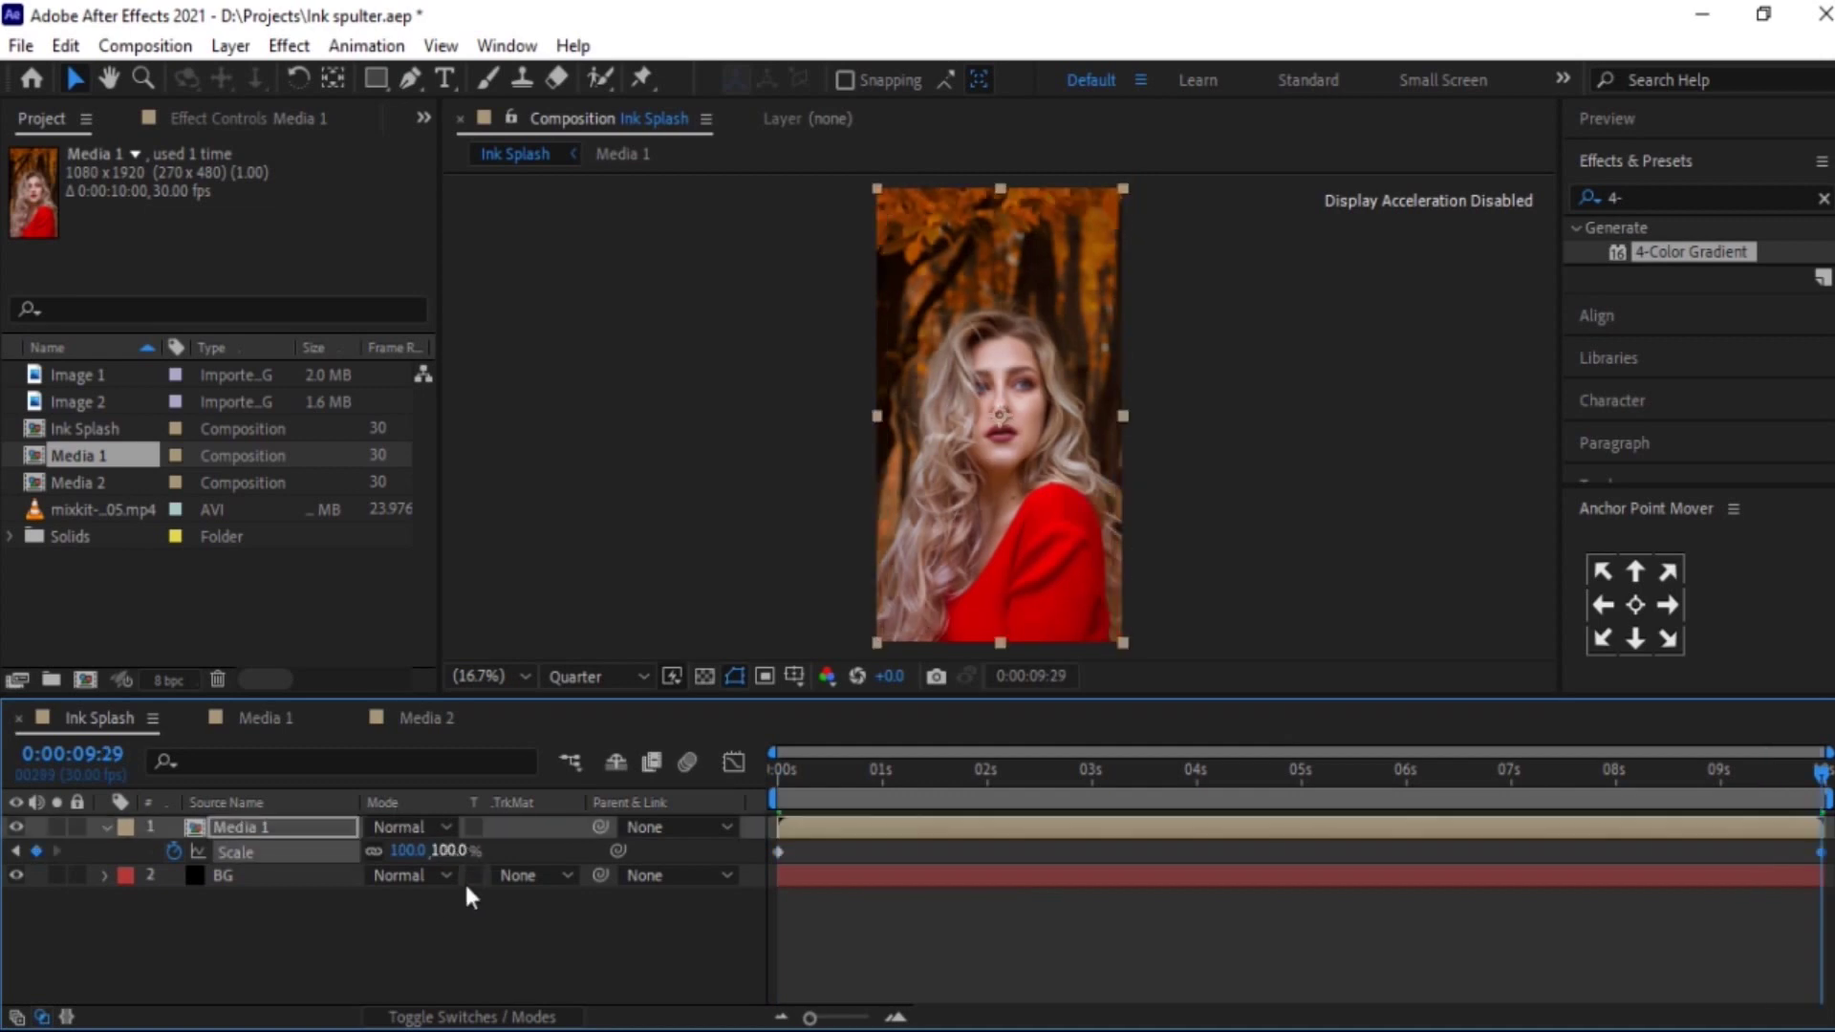
{"action": "left_click", "coordinate": [414, 920]}
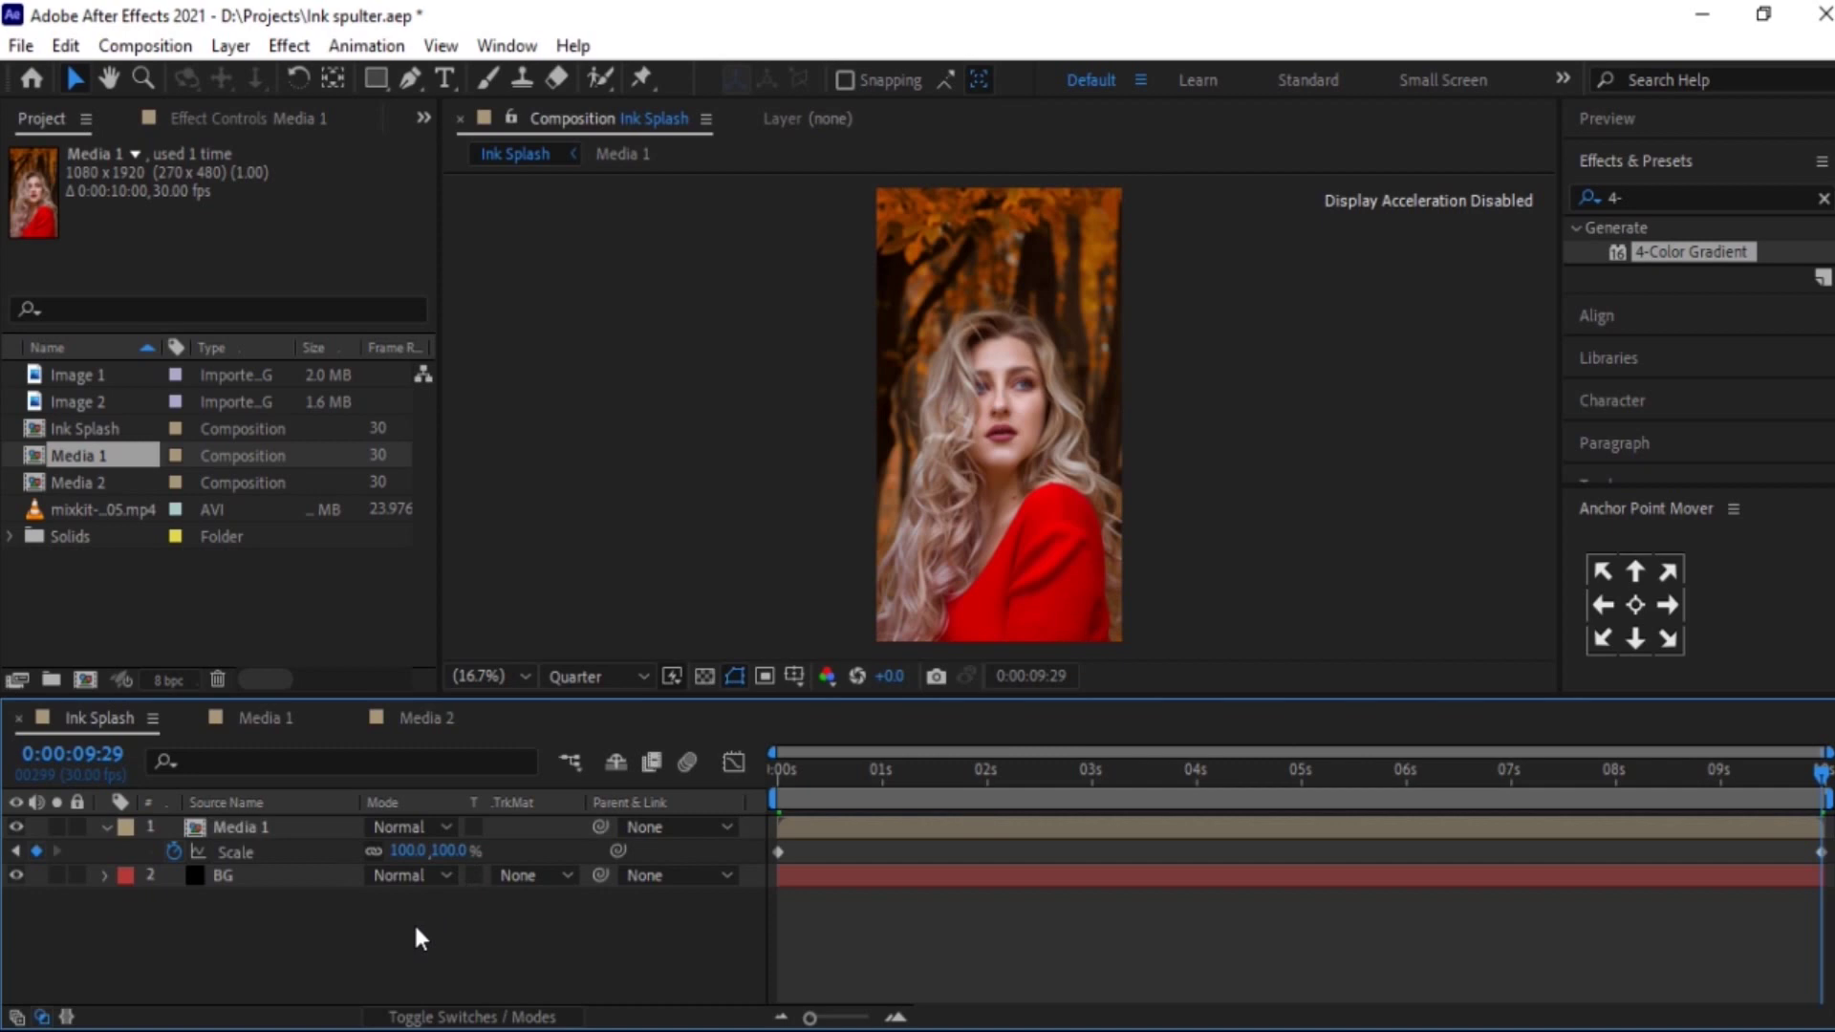
{"action": "left_click", "coordinate": [106, 825]}
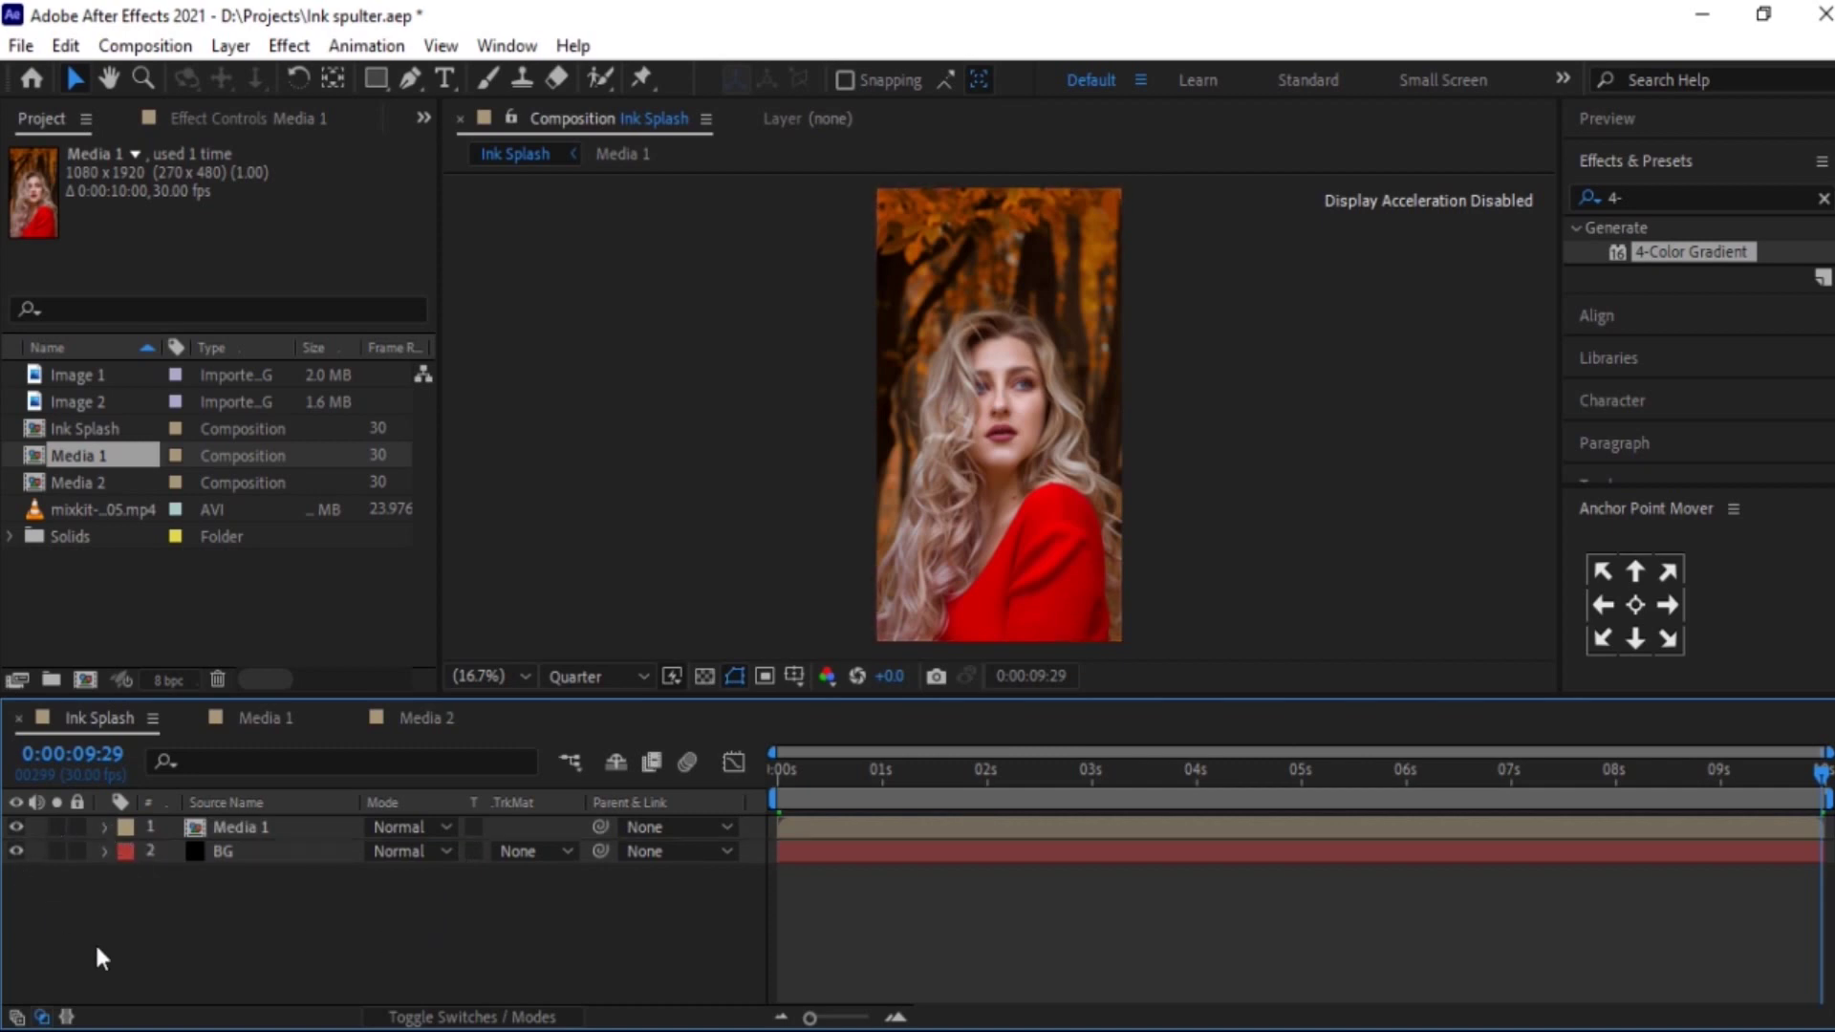
- Place the mixkit black ink video above Media 1 in Ink Splash and rotate it 90° so it fills the vertical frame
{"action": "left_click", "coordinate": [90, 511]}
{"action": "left_click_drag", "start_coordinate": [82, 505], "coordinate": [279, 823]}
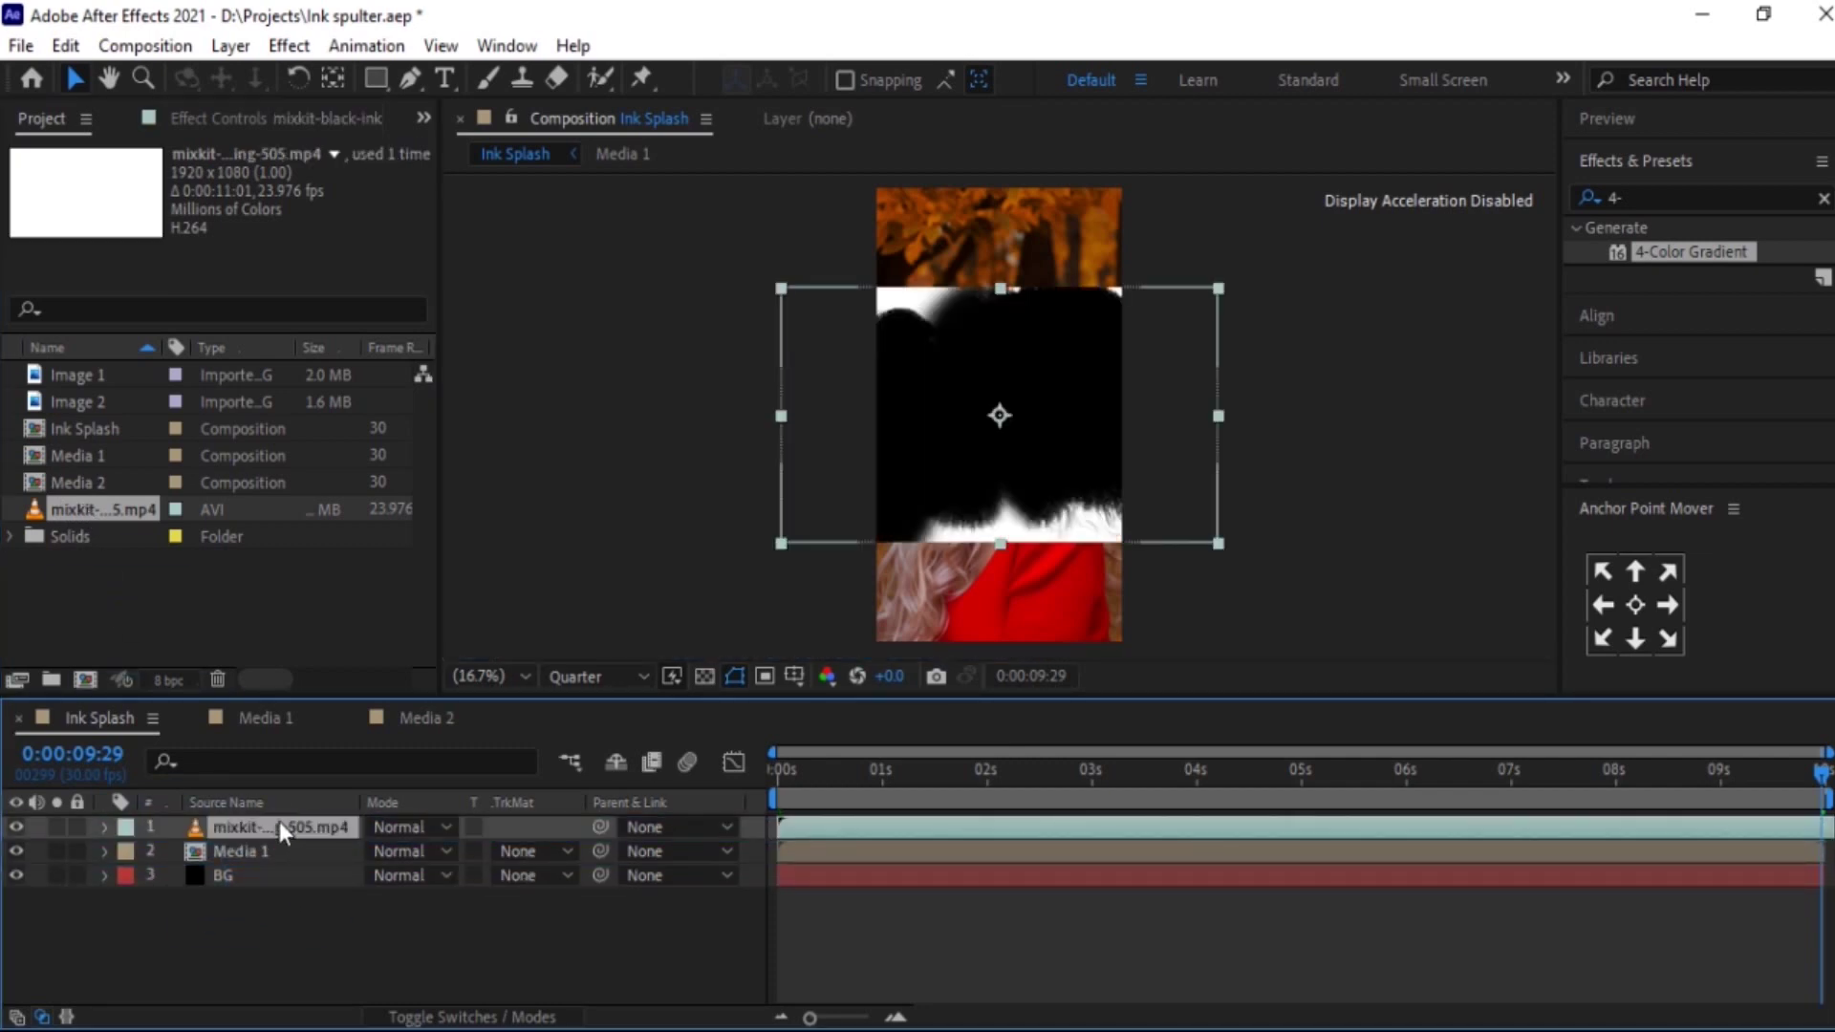
{"action": "key", "text": "r"}
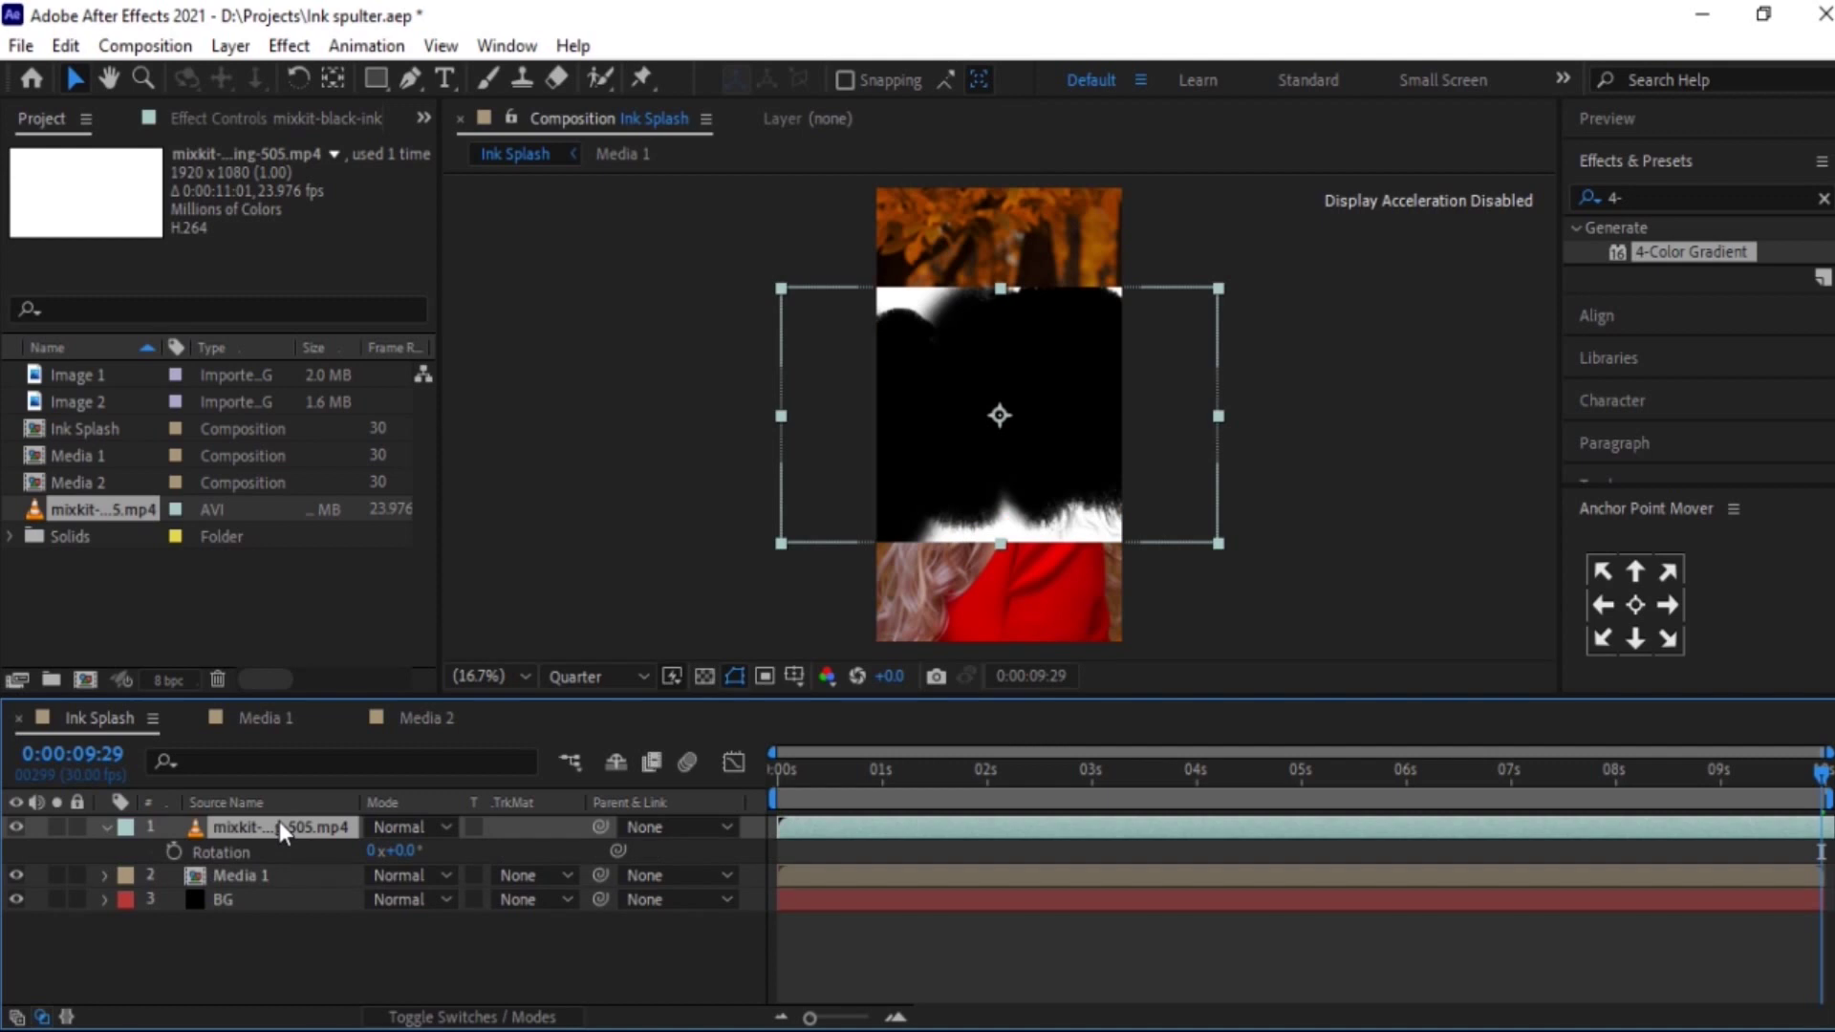
{"action": "left_click", "coordinate": [405, 848]}
{"action": "type", "text": "90"}
{"action": "key", "text": "Return"}
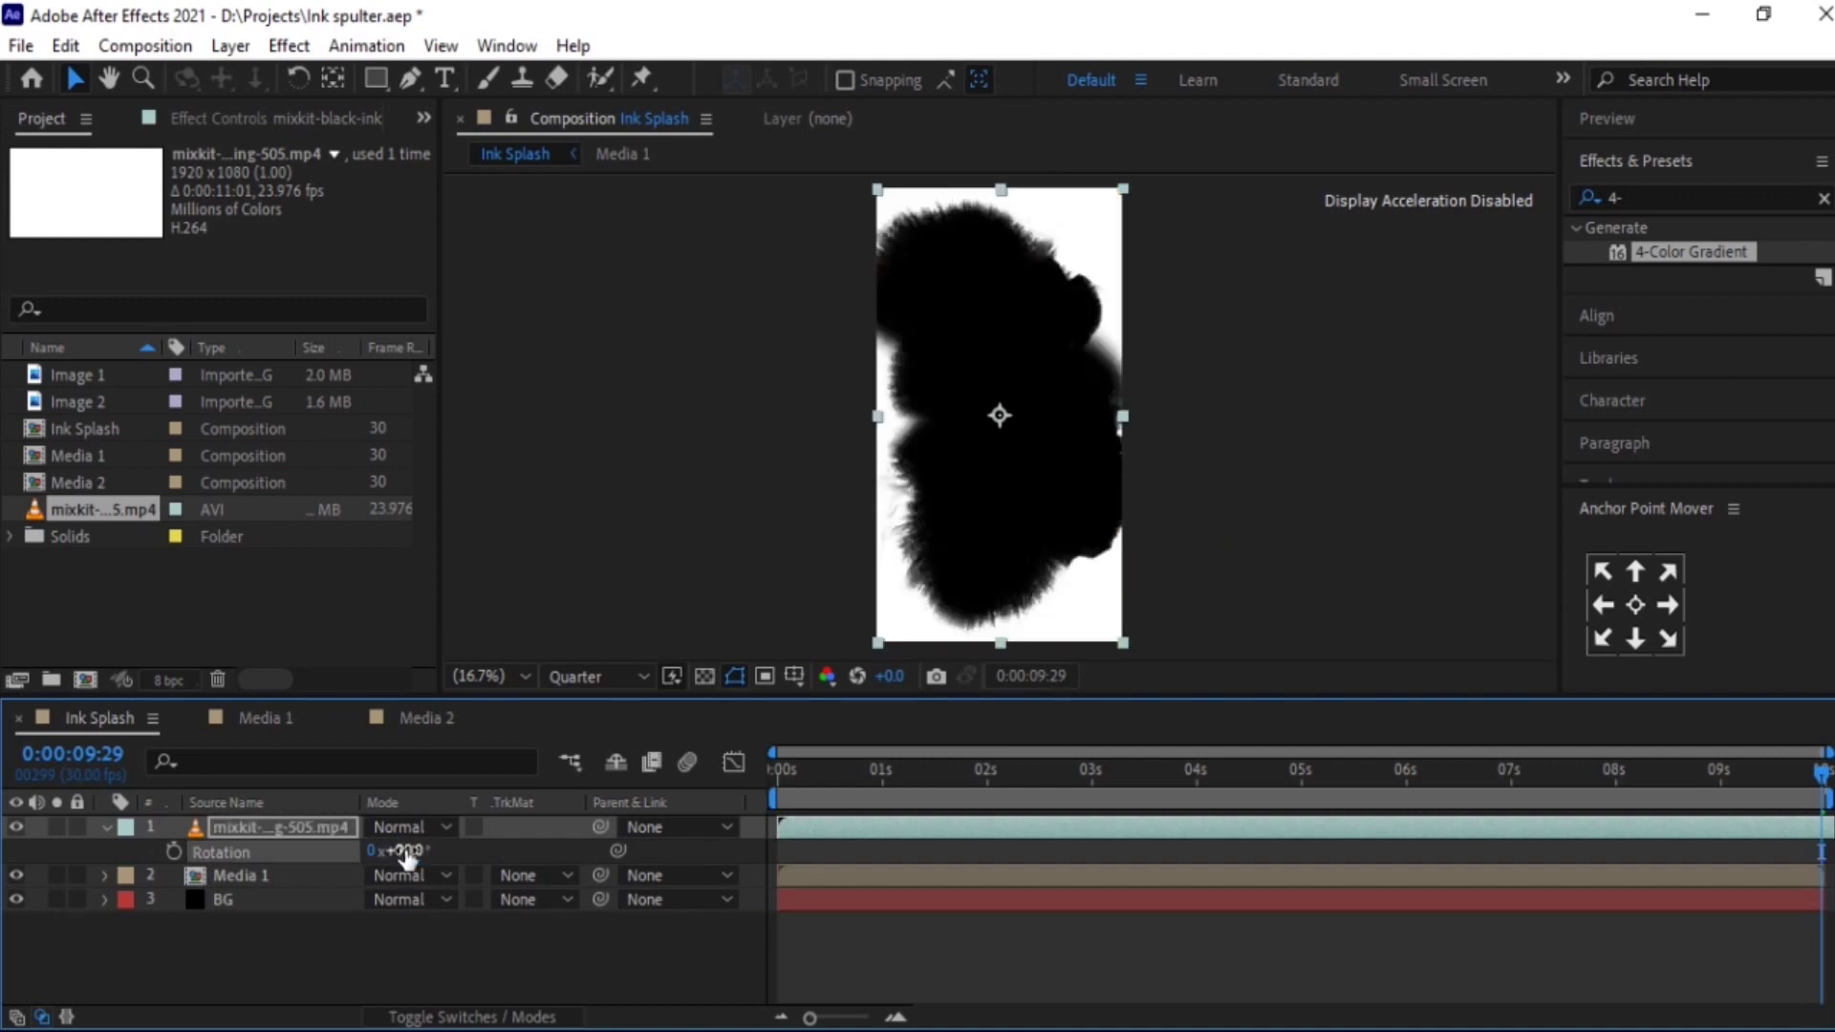
{"action": "left_click", "coordinate": [104, 828]}
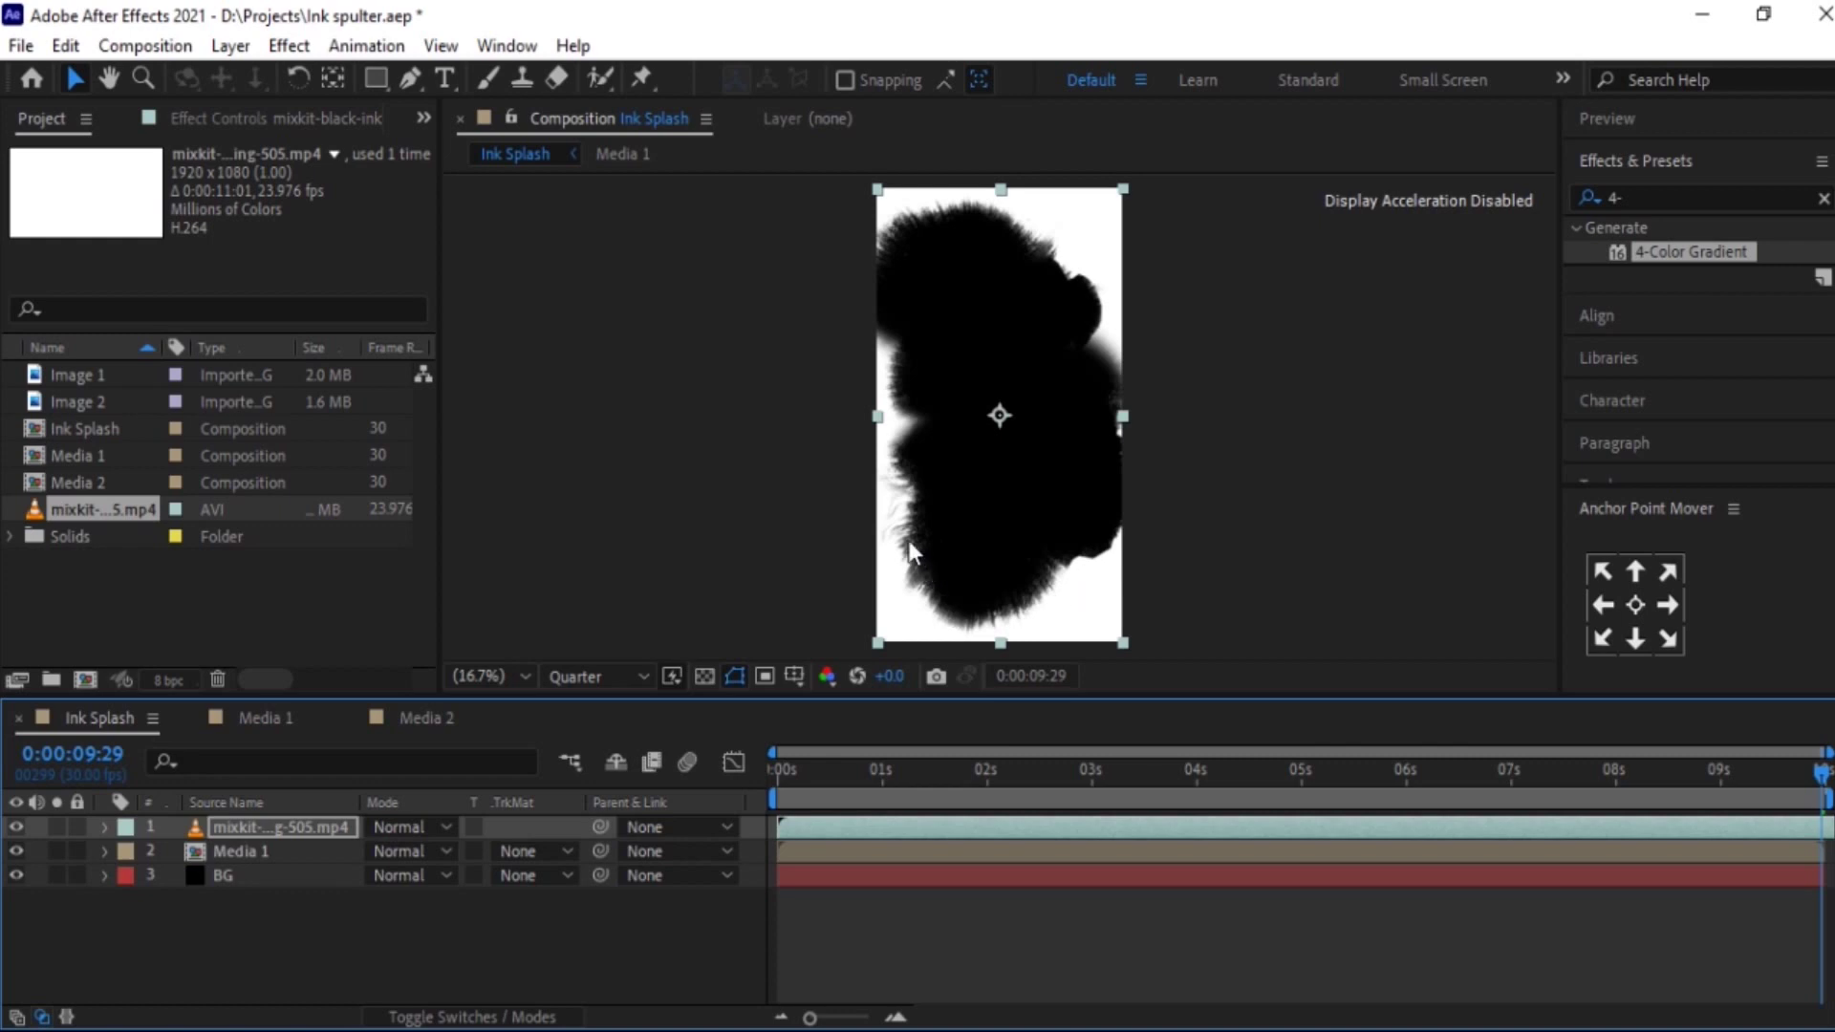
- Apply the Luma Key effect to the ink video layer with Key Out Brighter and a threshold of 50
{"action": "left_click", "coordinate": [1636, 195]}
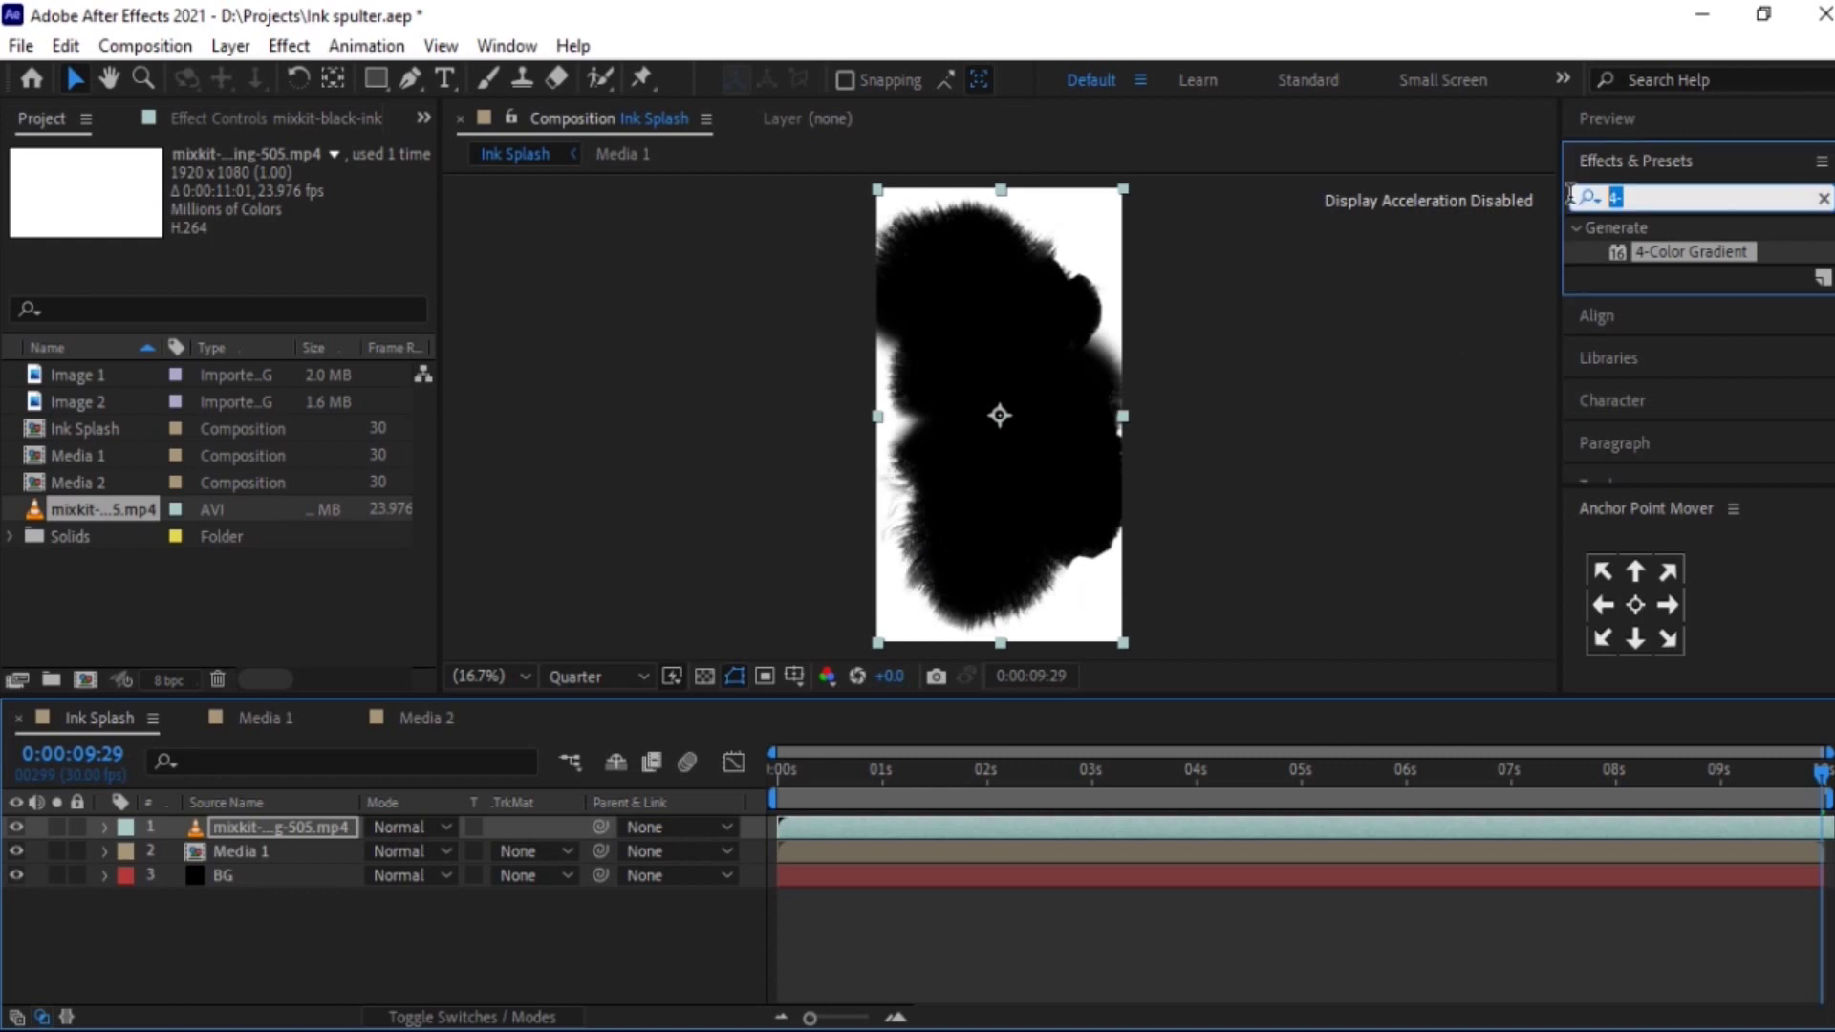
{"action": "type", "text": "luma"}
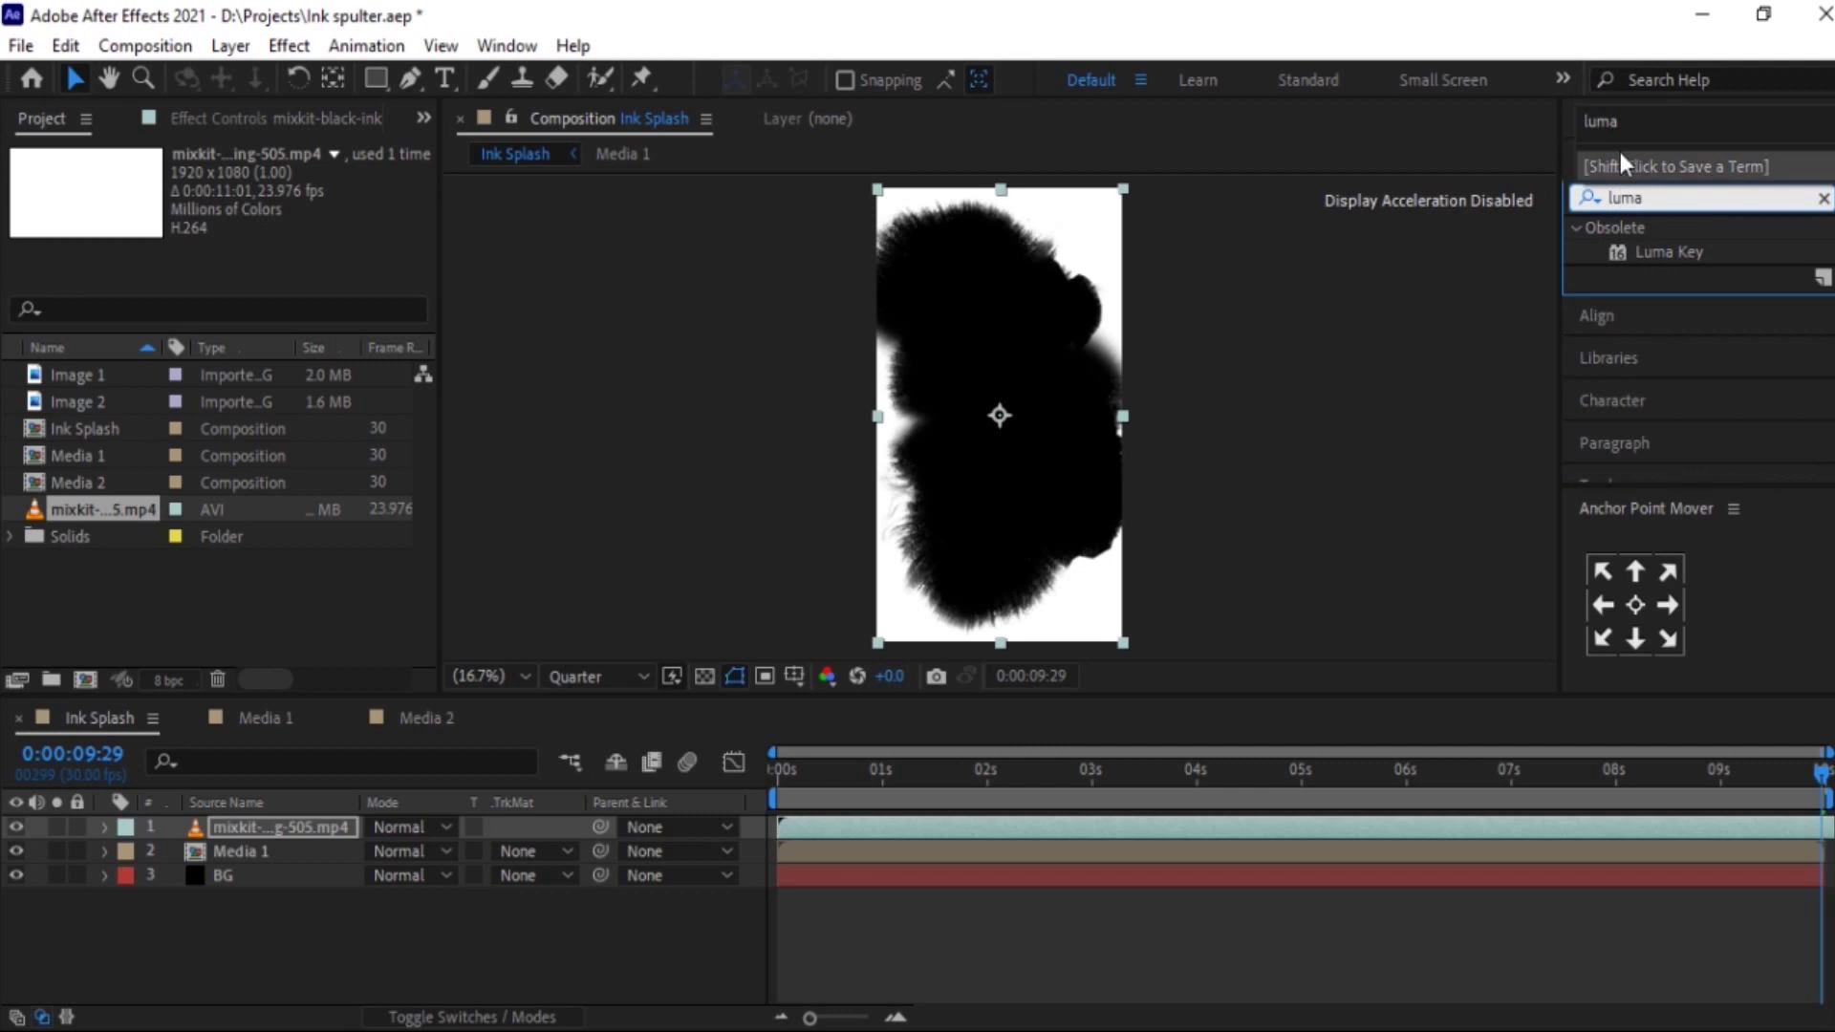
{"action": "double_click", "coordinate": [1676, 250]}
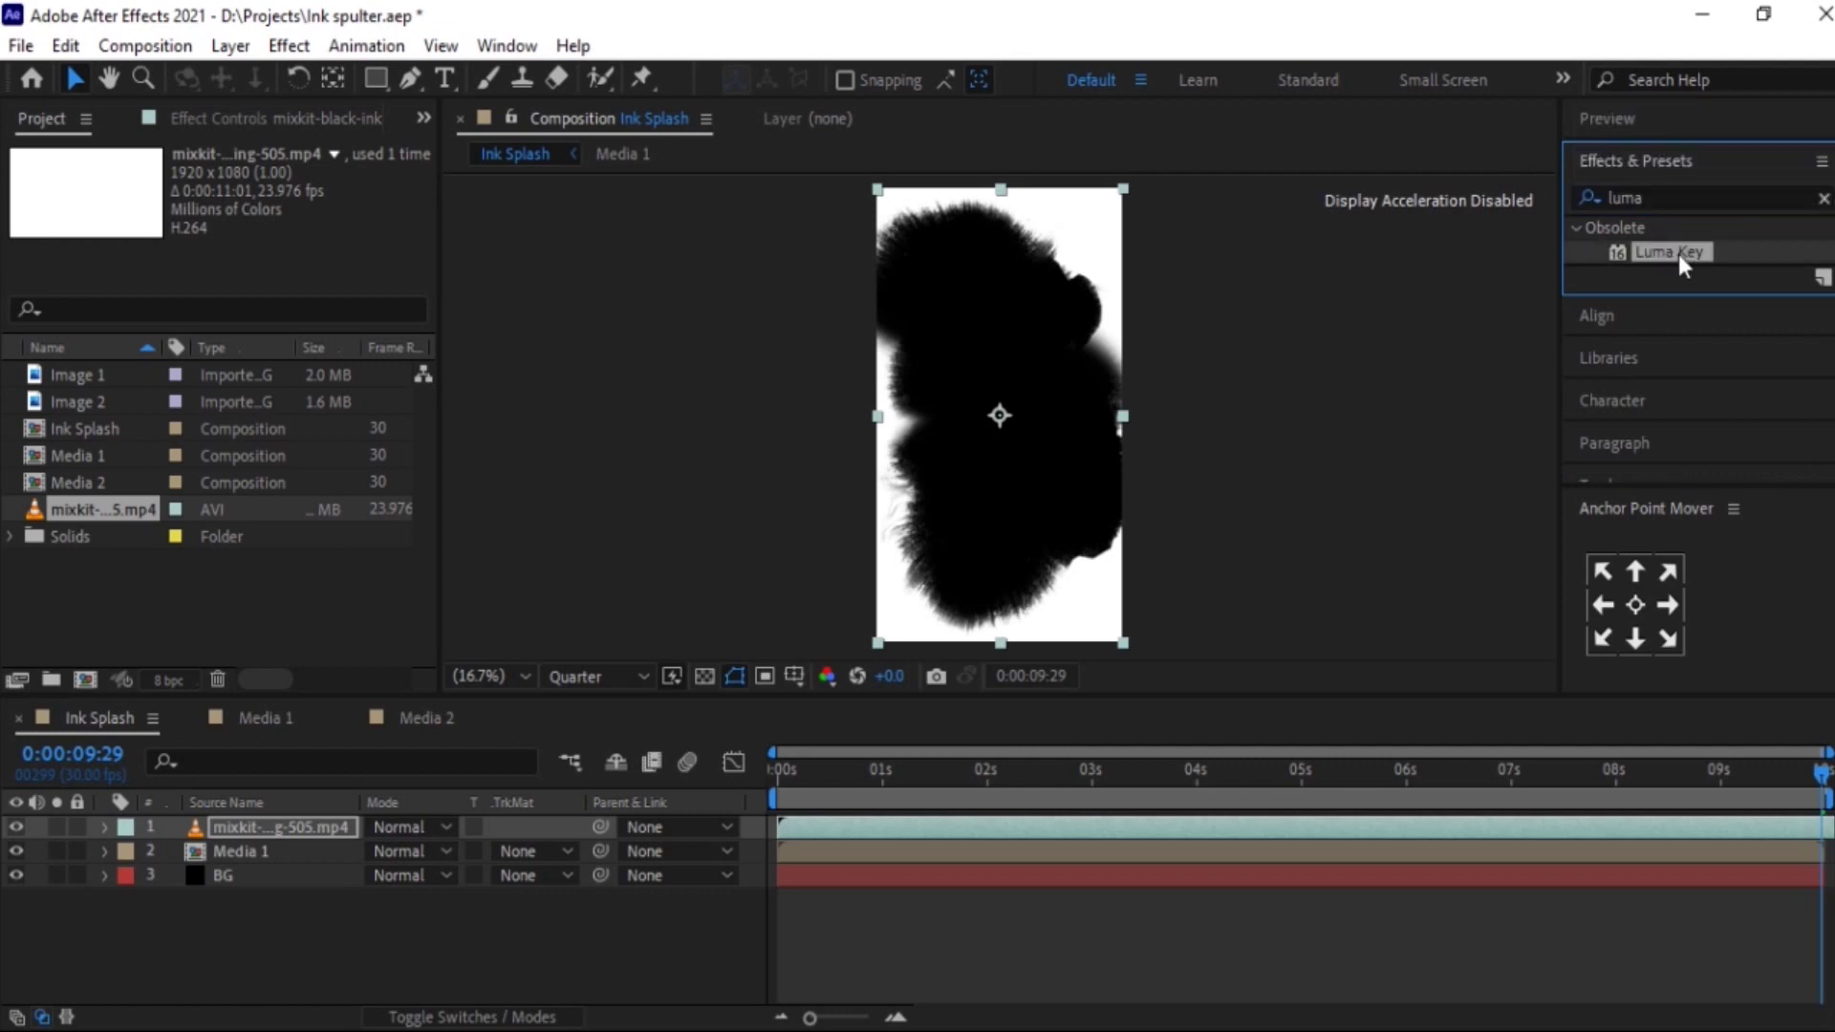
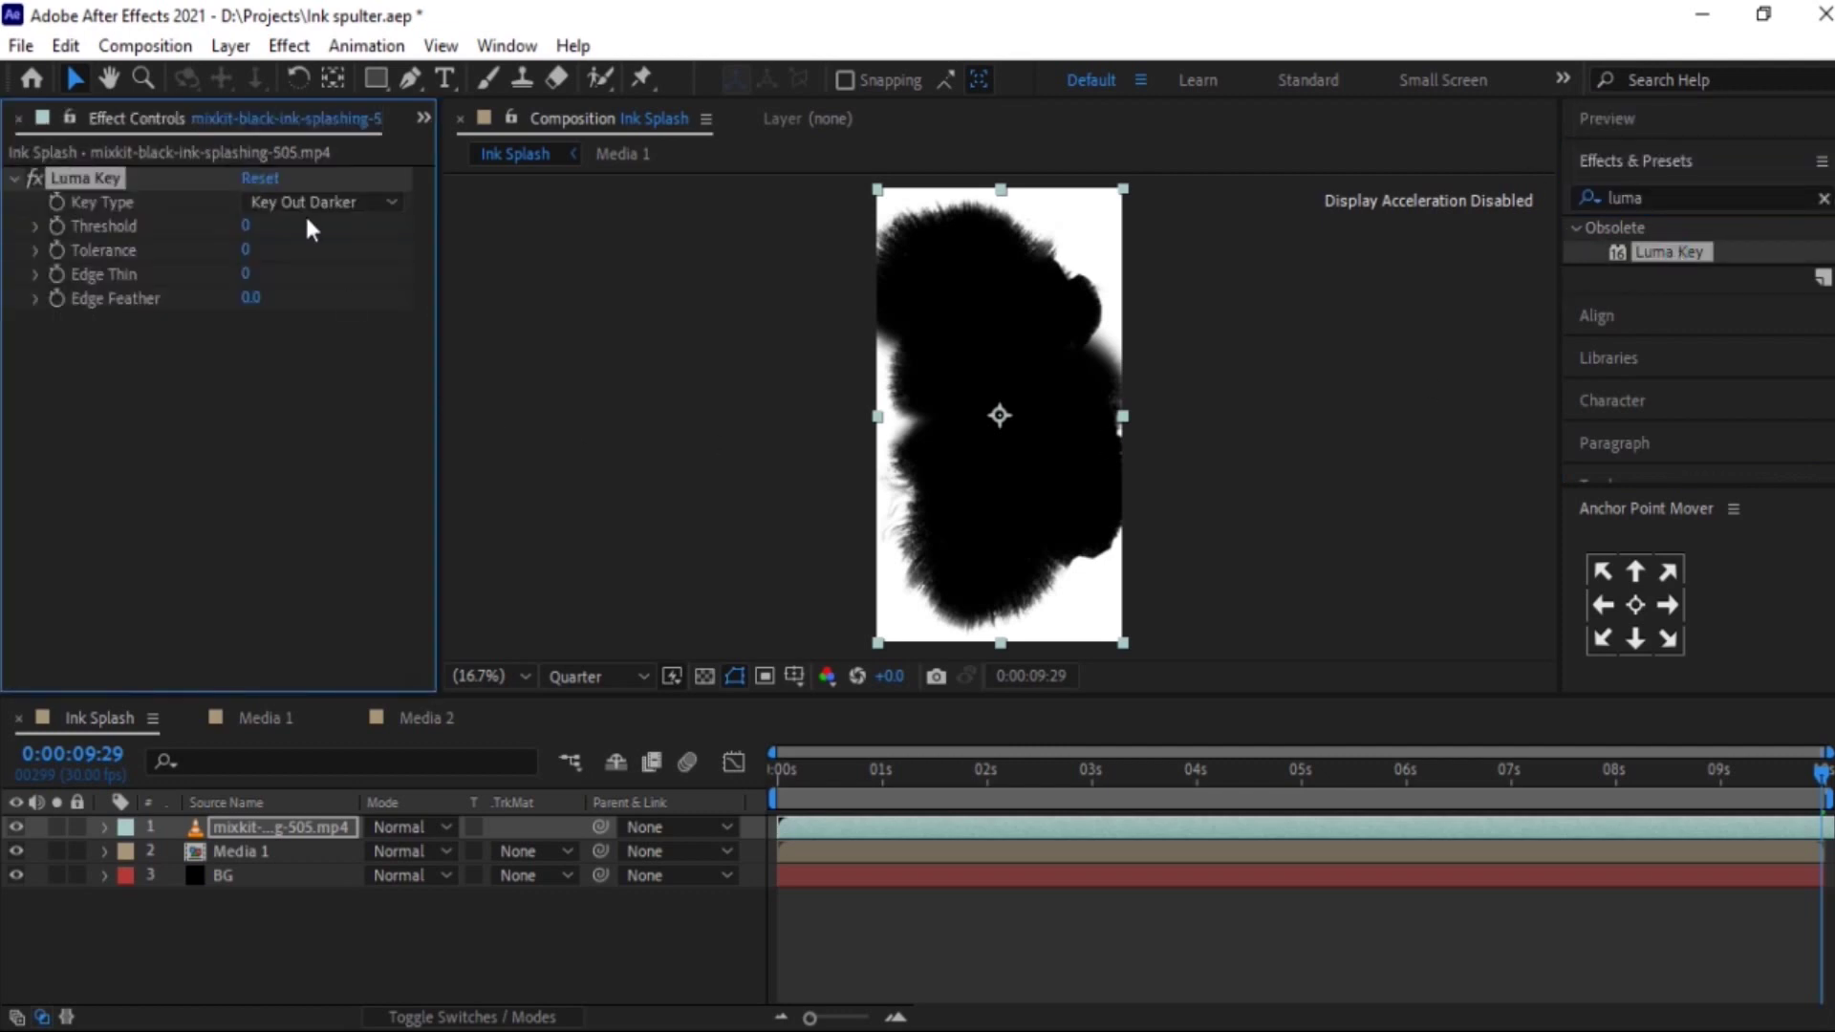
{"action": "left_click", "coordinate": [302, 203]}
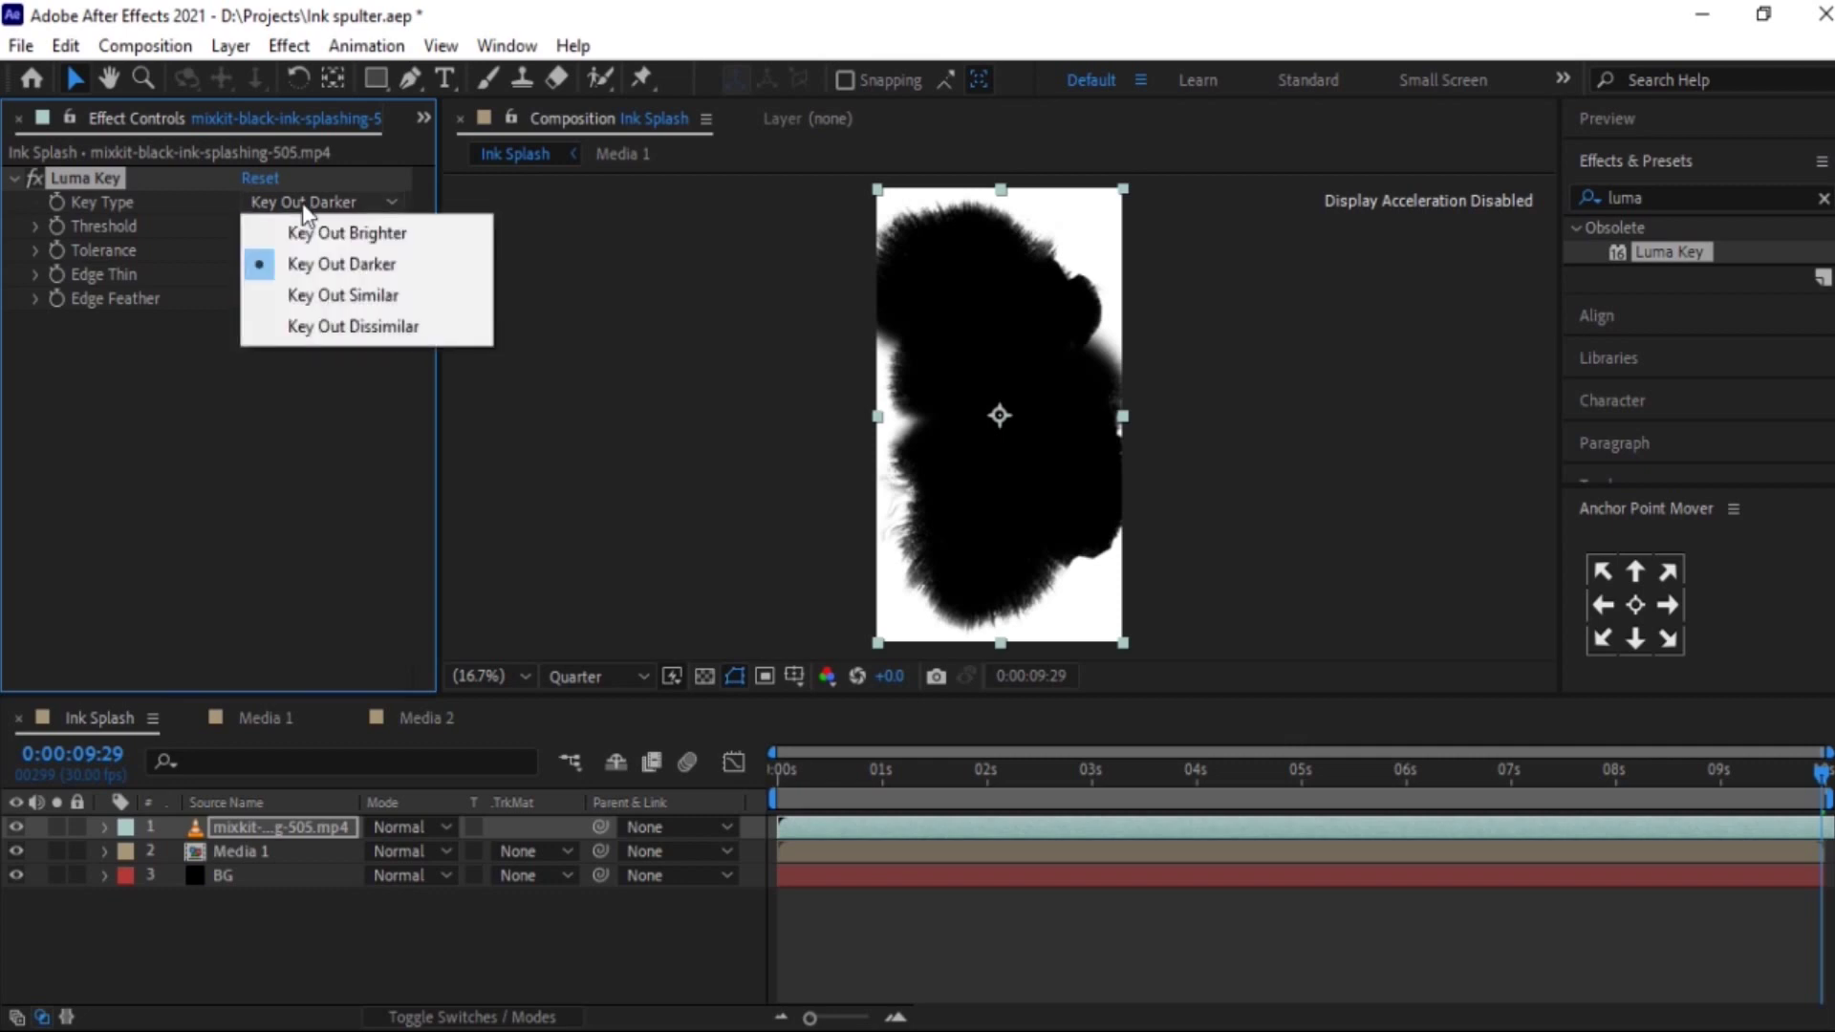
{"action": "left_click", "coordinate": [315, 234]}
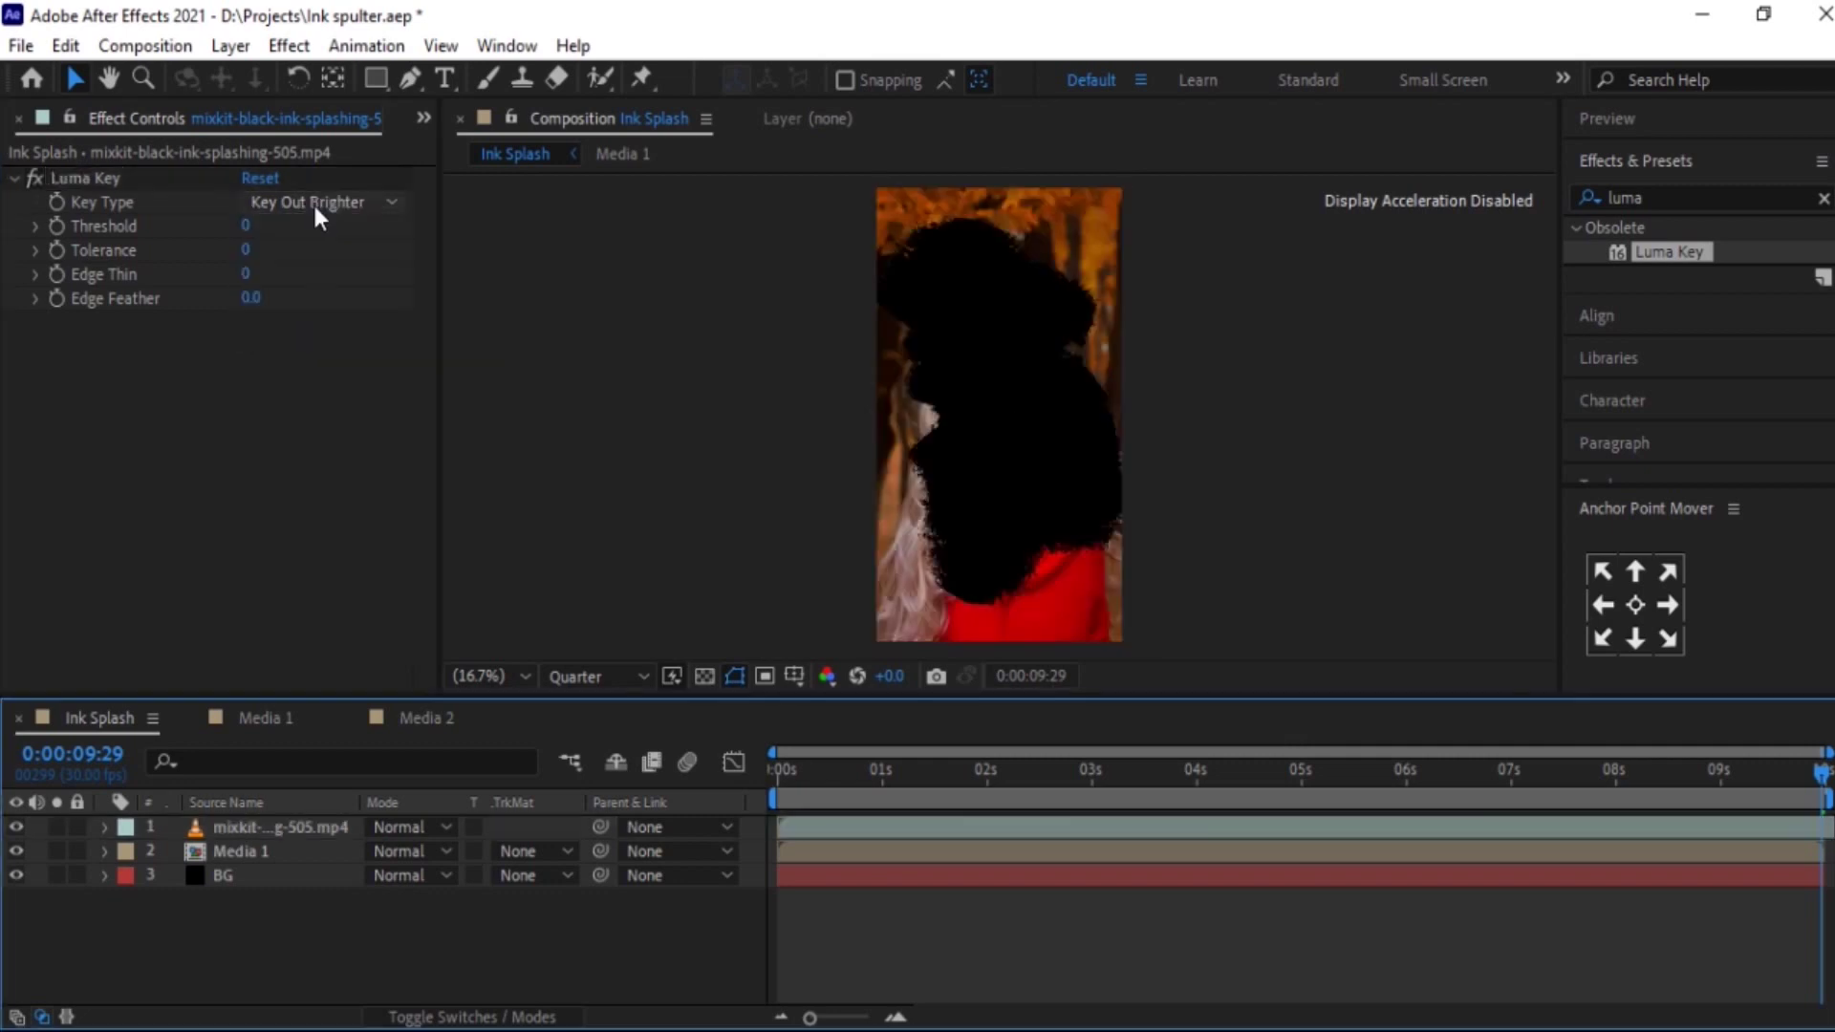
{"action": "left_click", "coordinate": [244, 226]}
{"action": "type", "text": "50"}
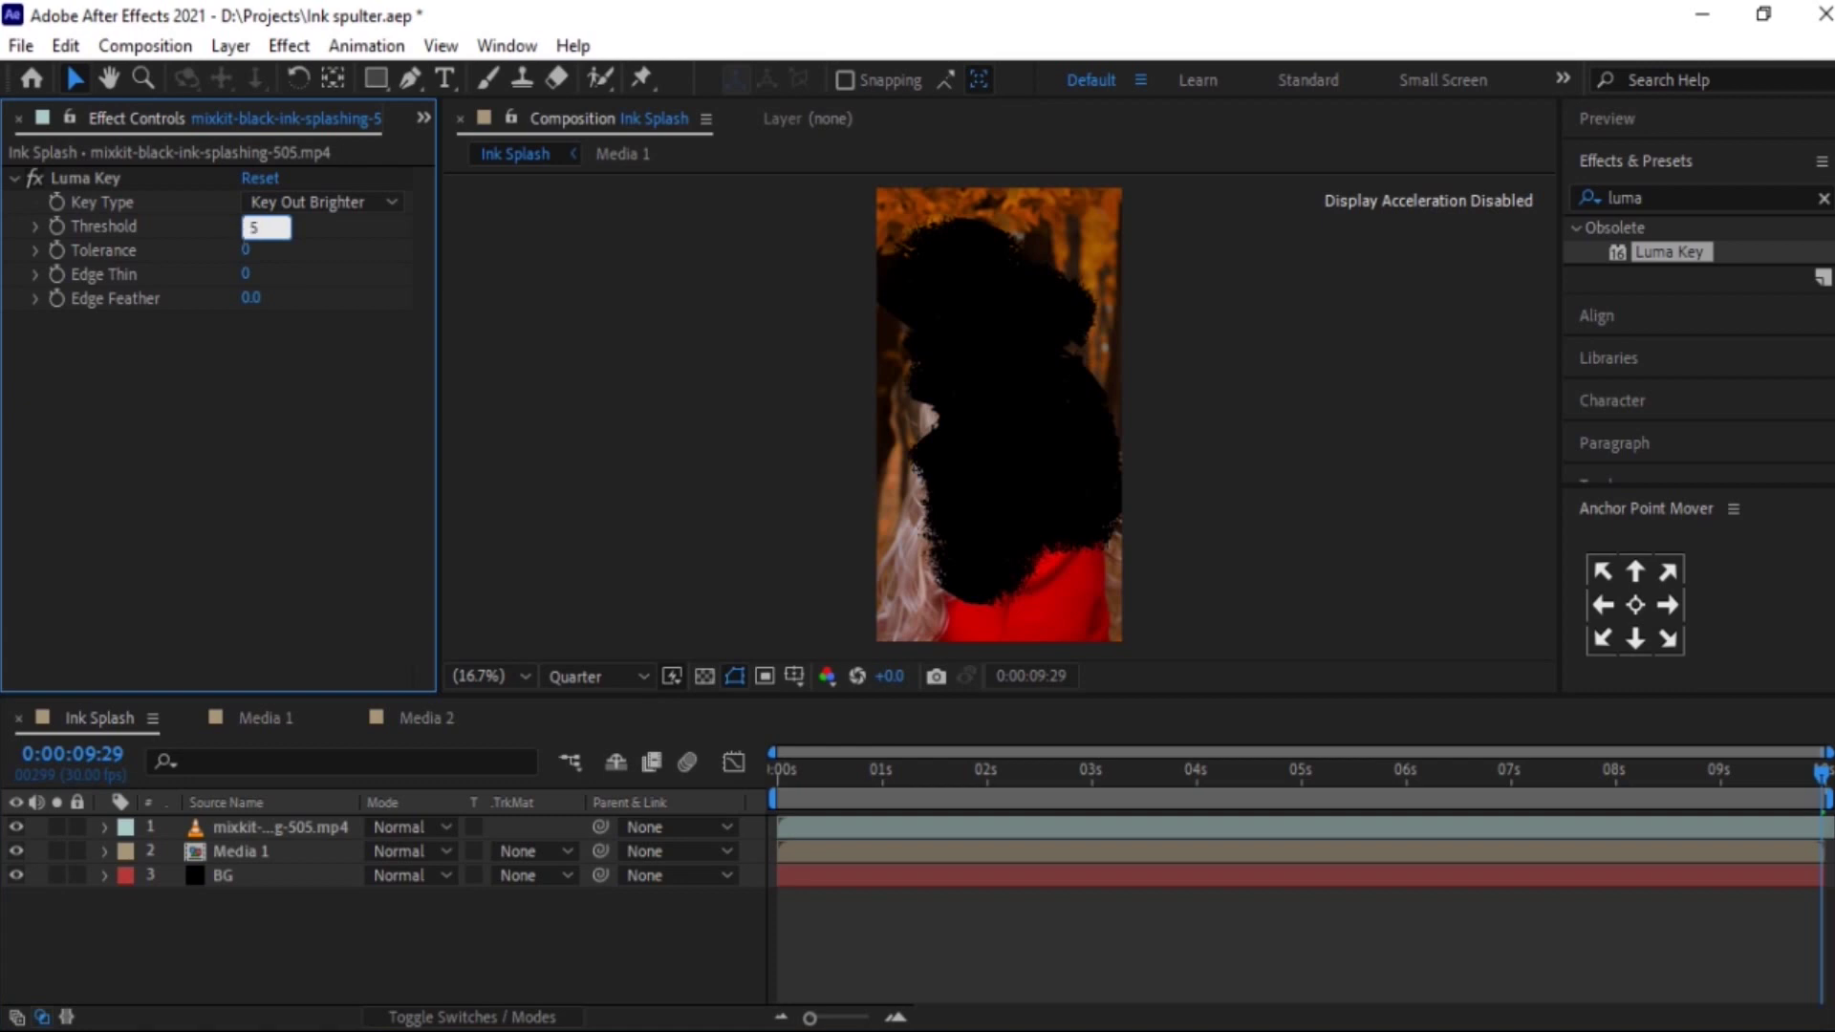
{"action": "key", "text": "Return"}
{"action": "left_click", "coordinate": [318, 344]}
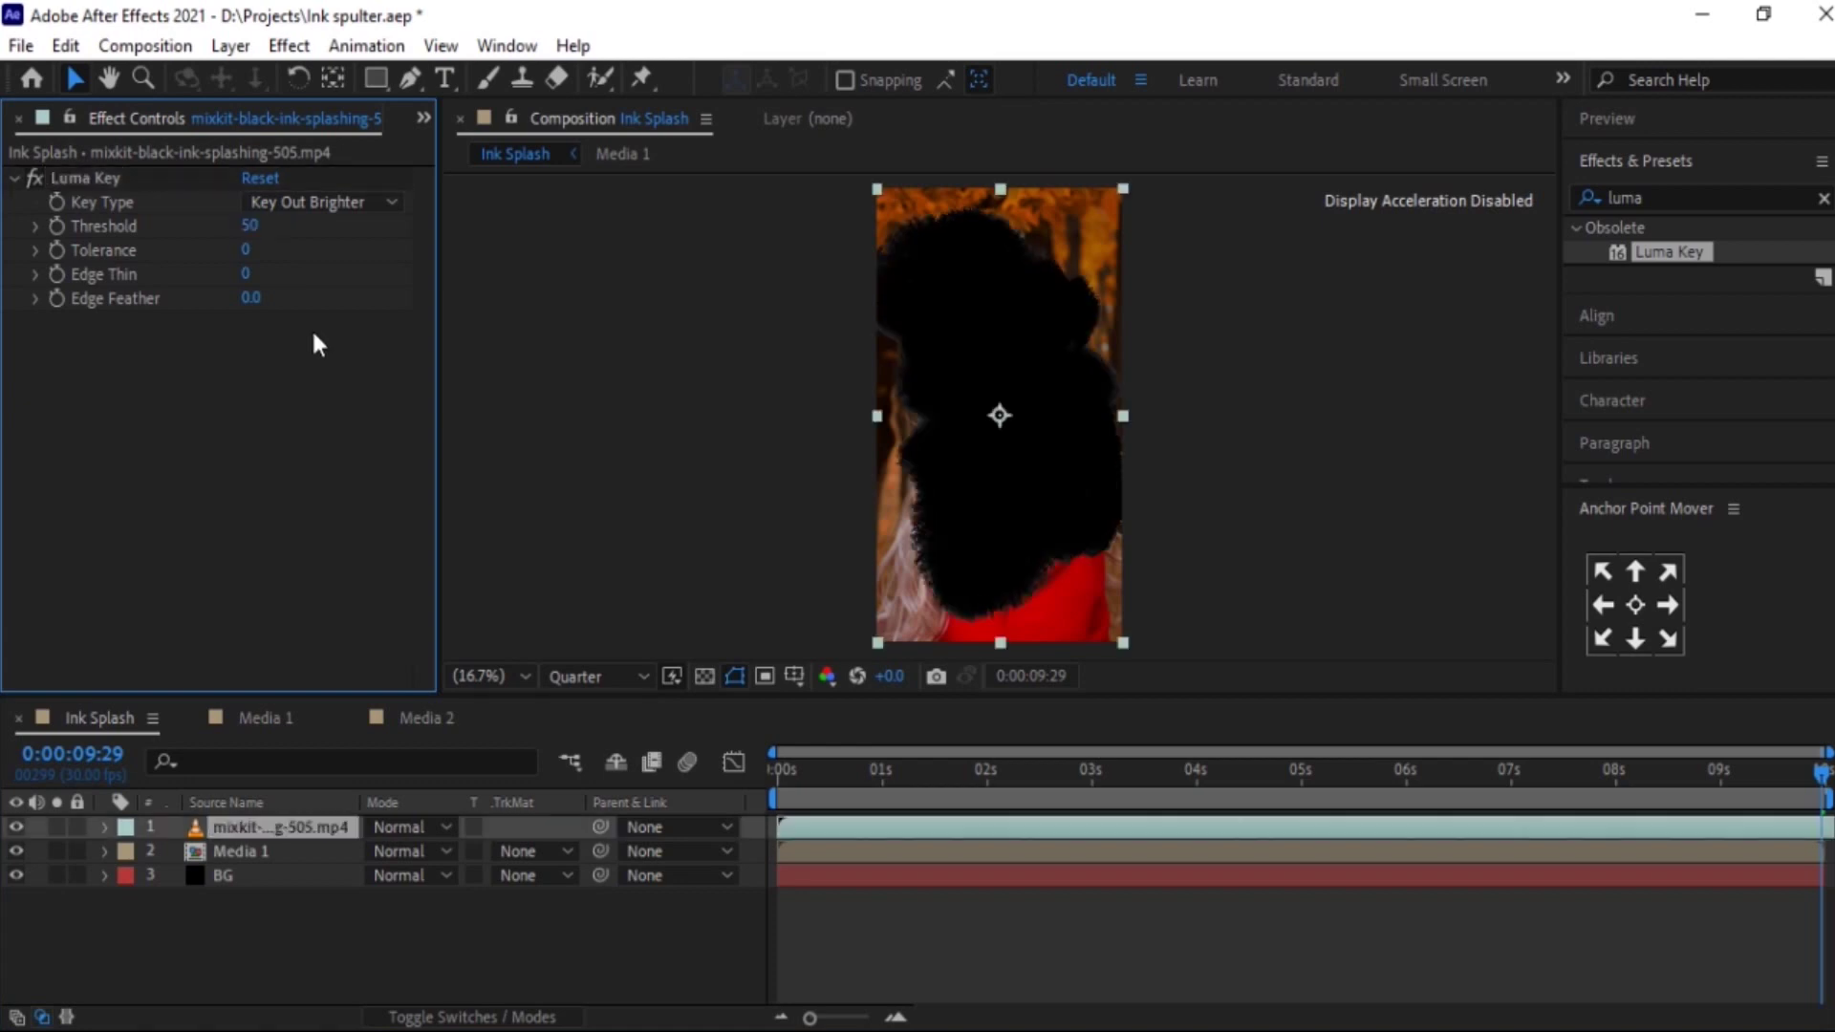
- Duplicate the ink video layer, scale the copy to 47%, and move it to the upper-left corner of the frame
{"action": "left_click", "coordinate": [273, 829]}
{"action": "key", "text": "ctrl+d"}
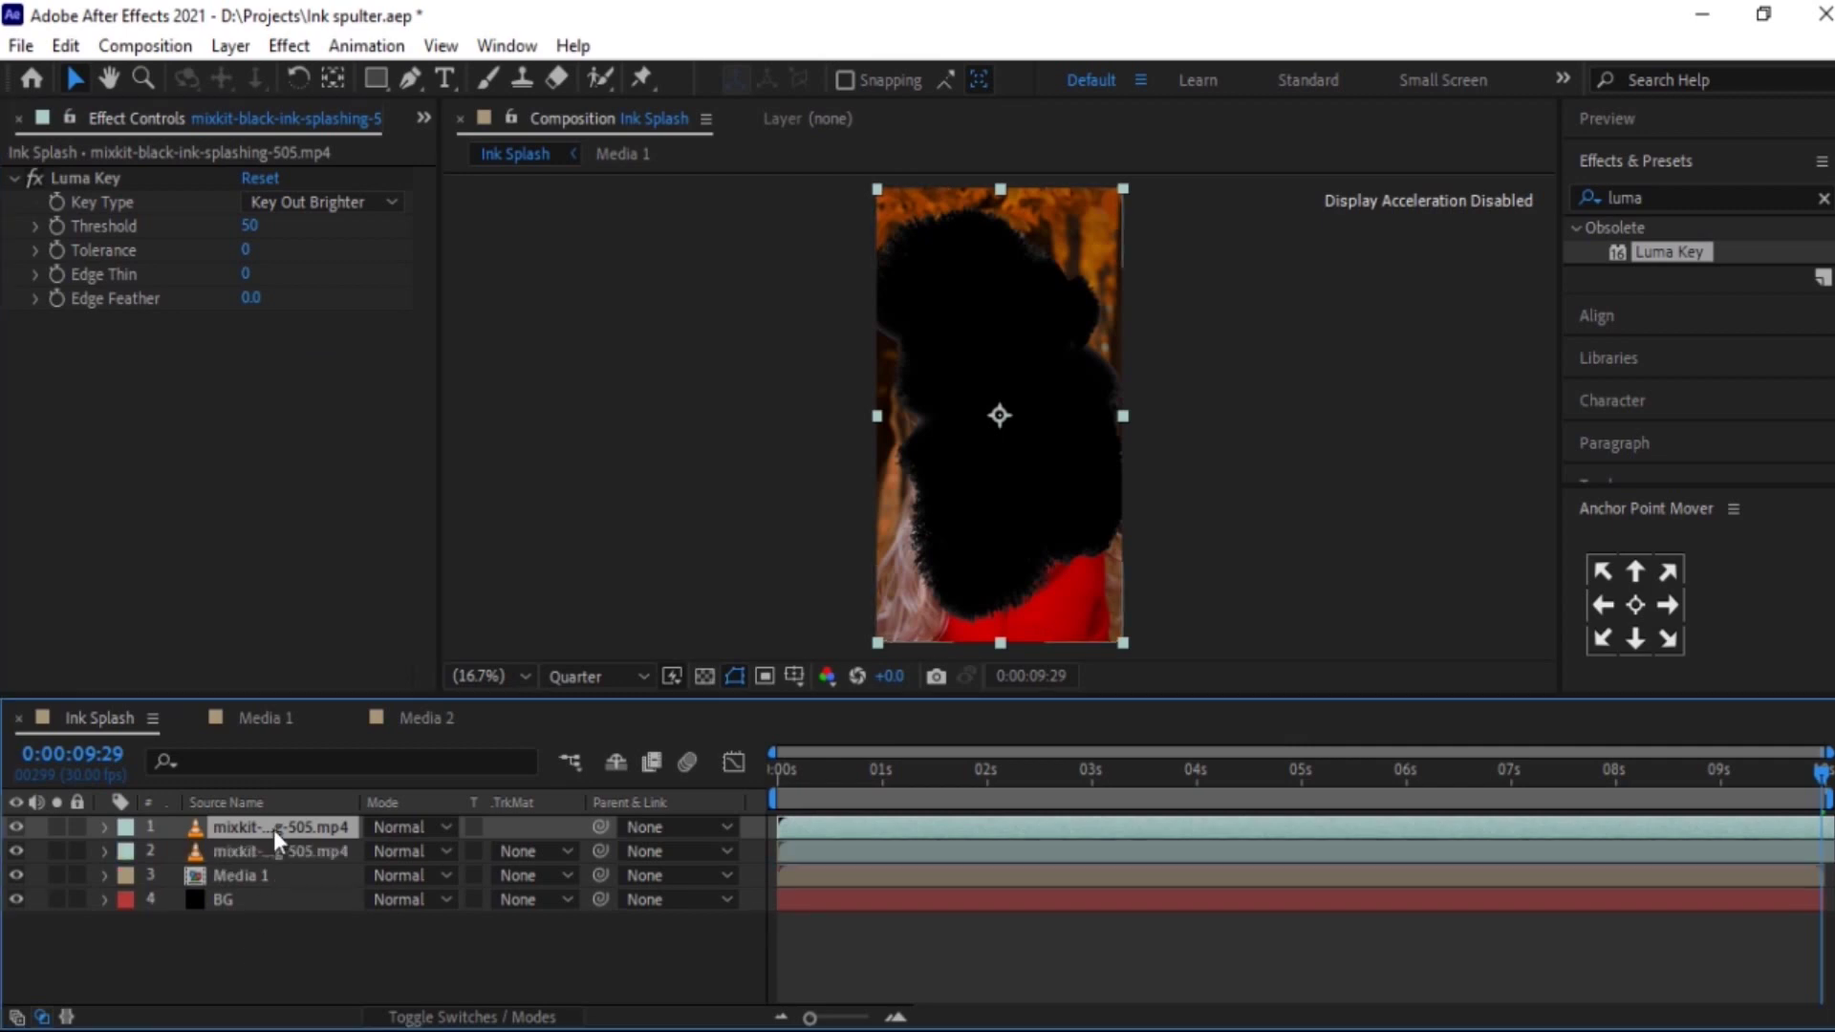
{"action": "key", "text": "s"}
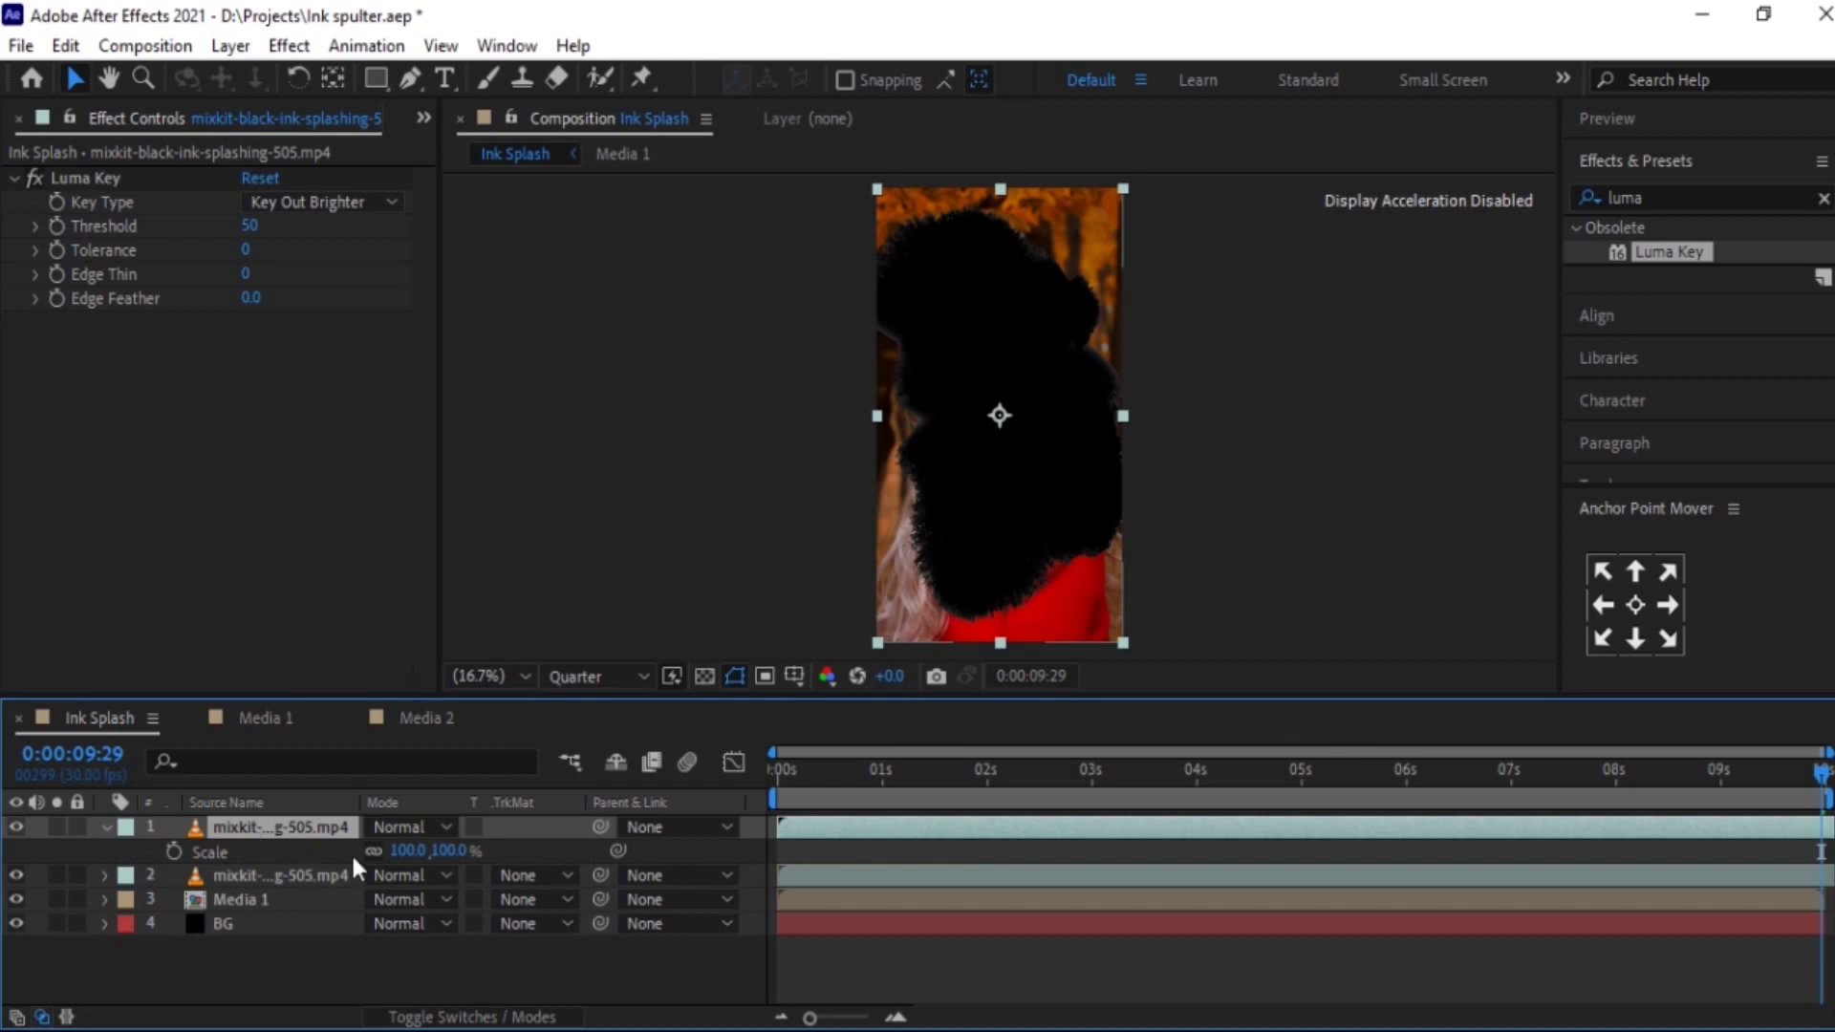
{"action": "left_click_drag", "start_coordinate": [438, 851], "coordinate": [420, 852]}
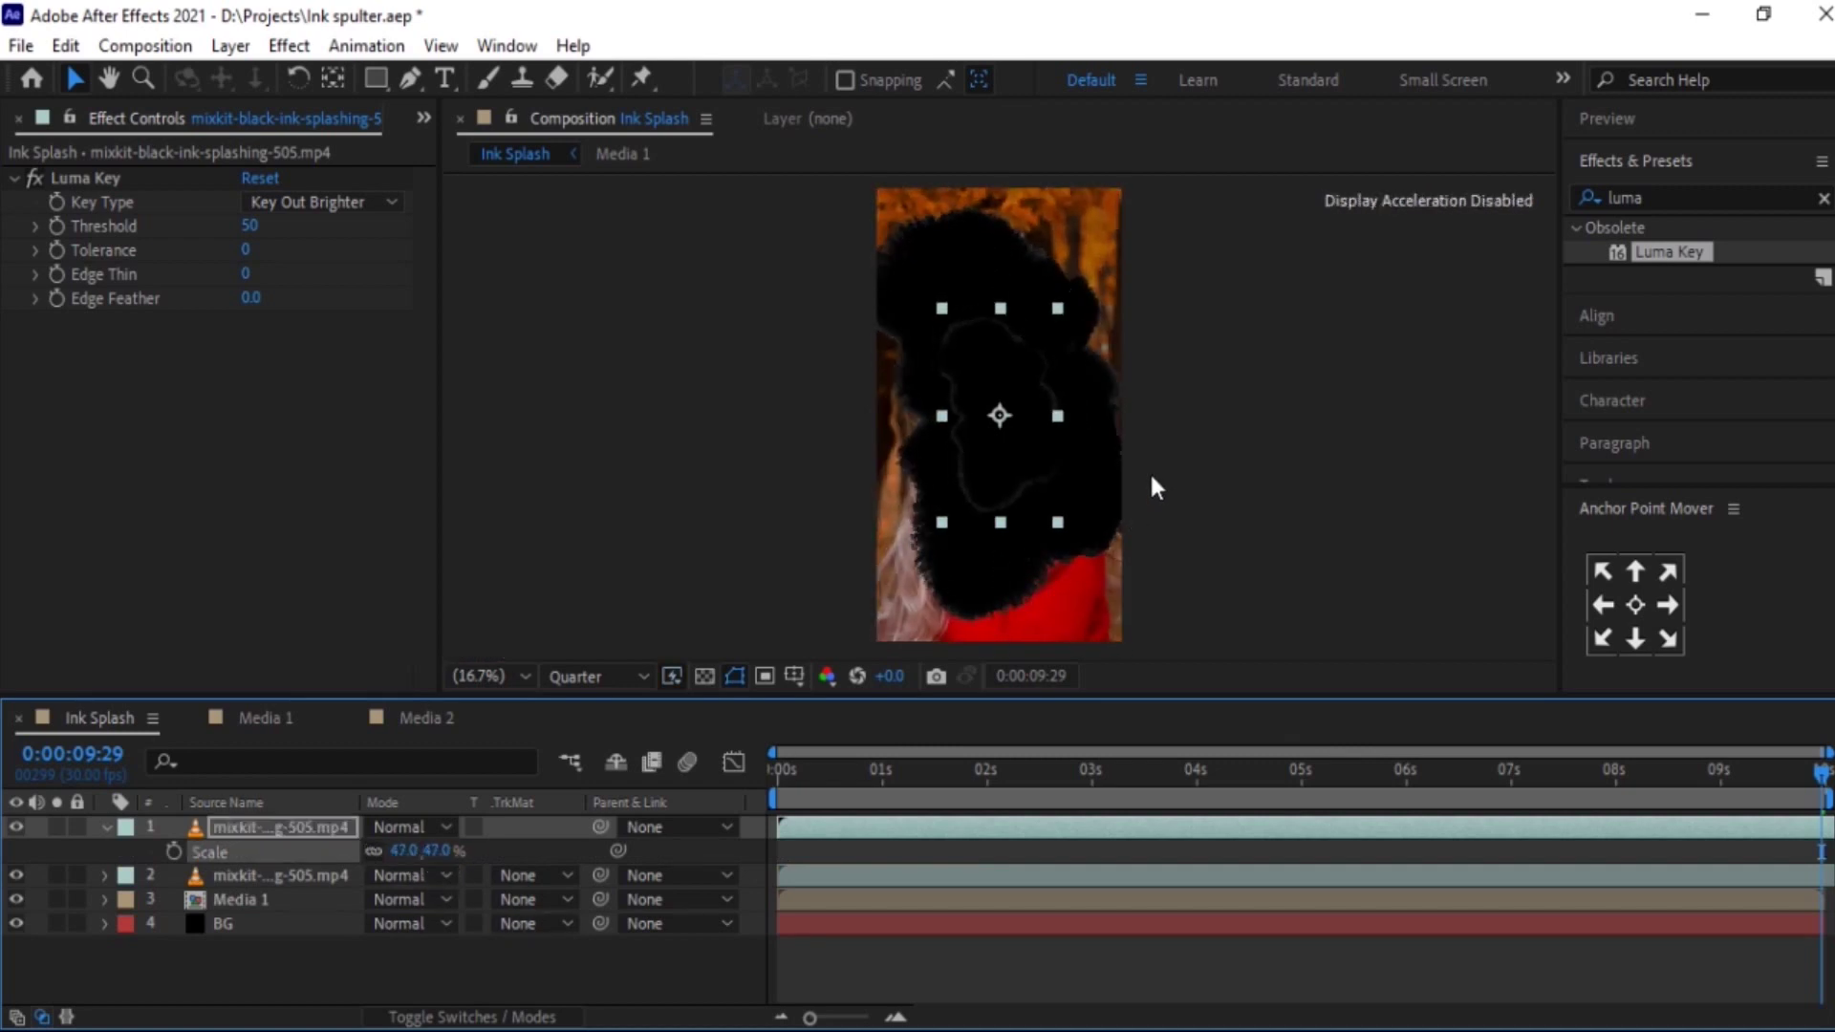
{"action": "left_click_drag", "start_coordinate": [1005, 474], "coordinate": [931, 339]}
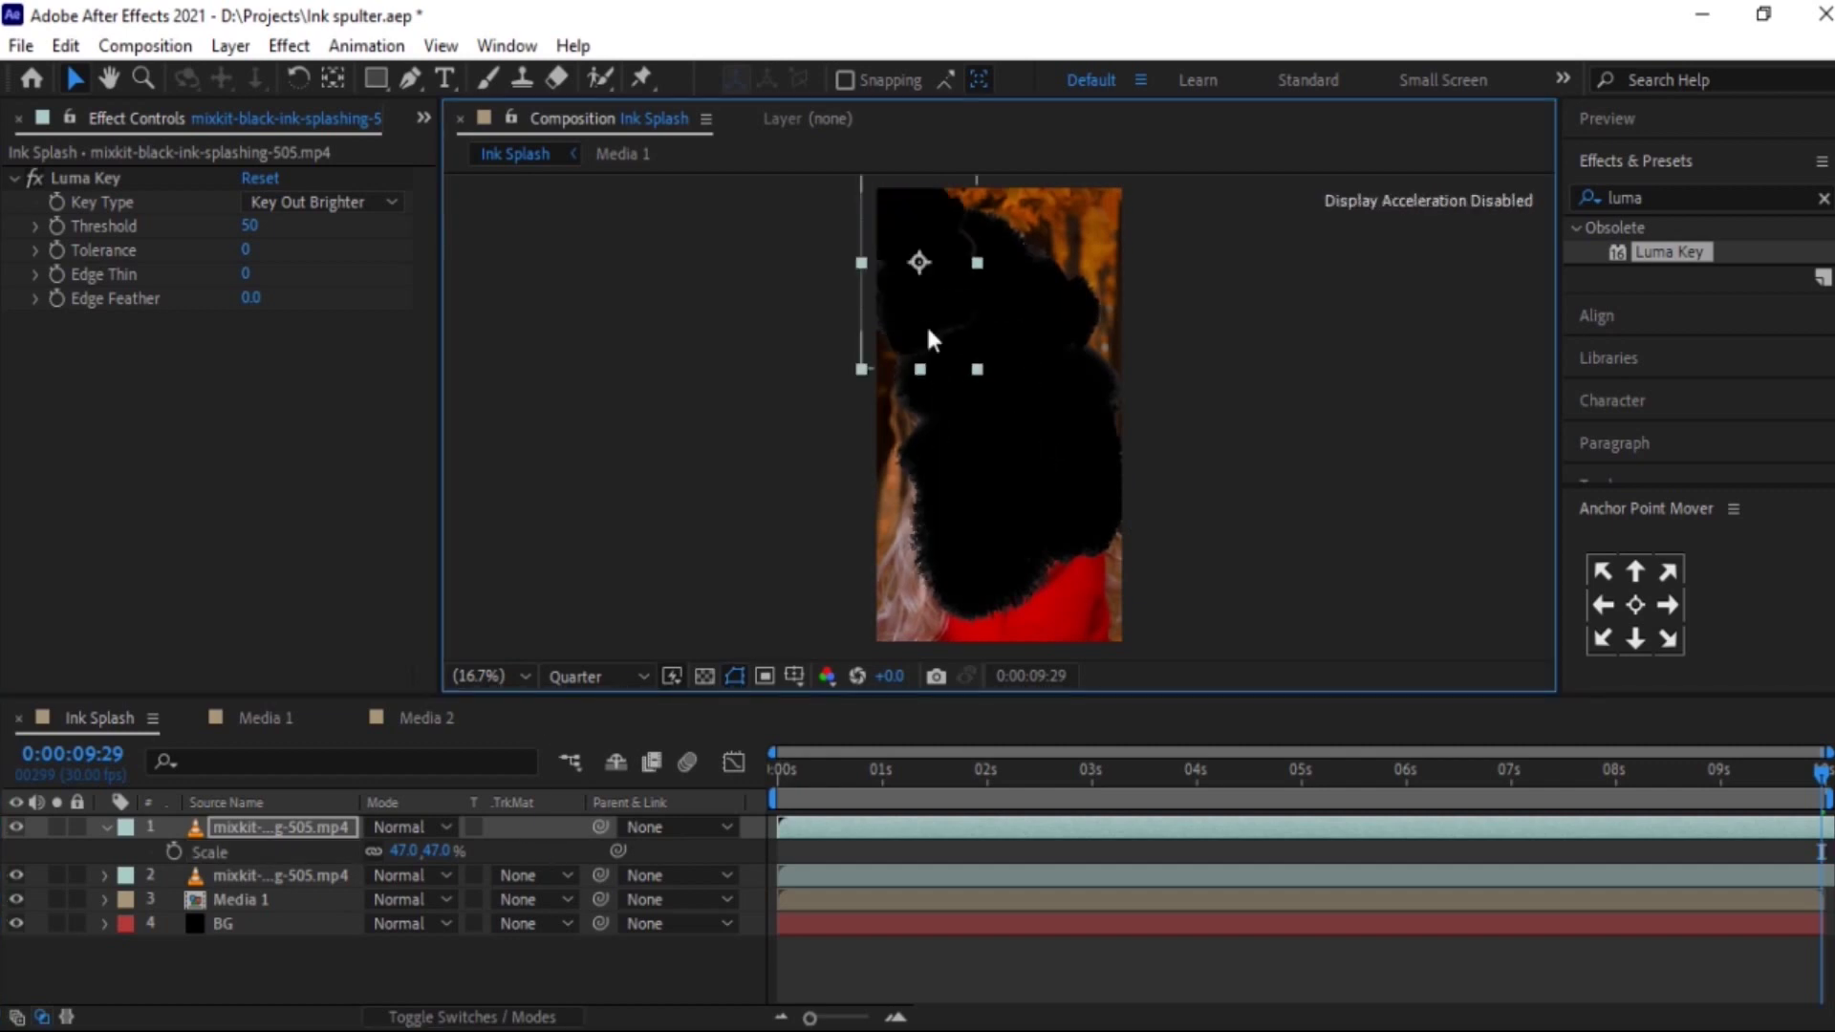
{"action": "left_click", "coordinate": [105, 828]}
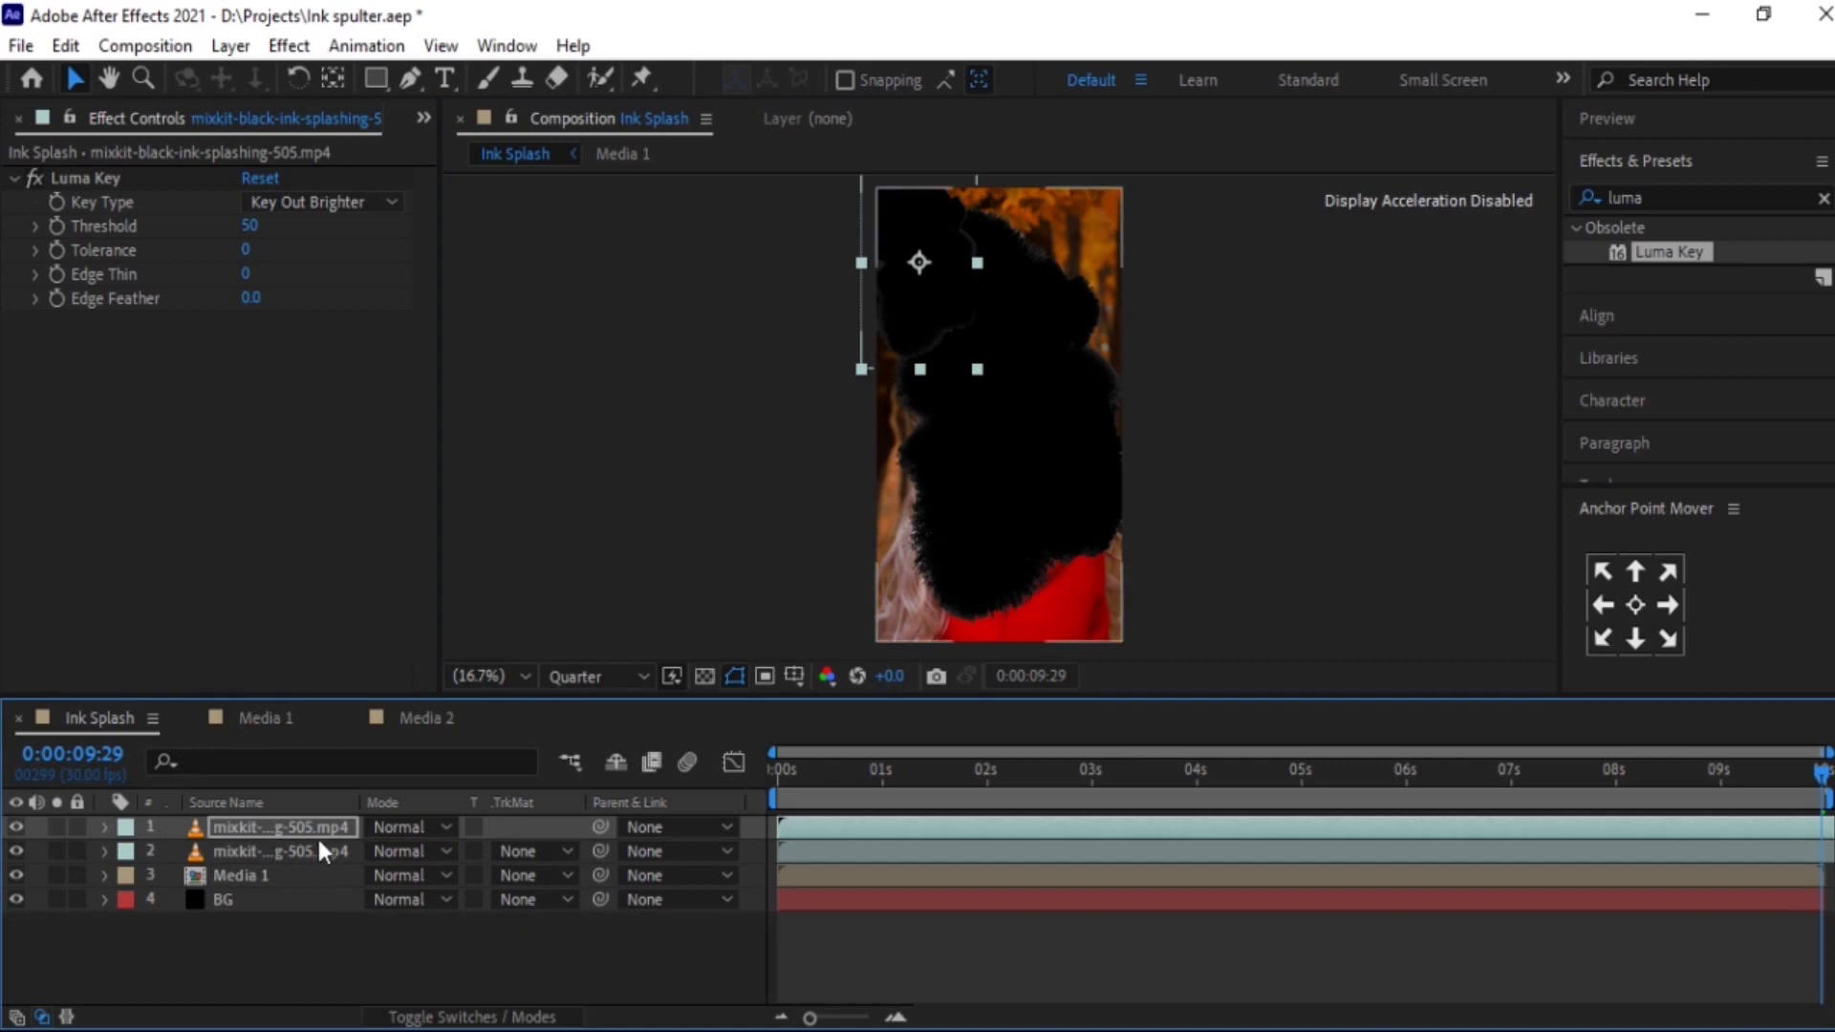
- Duplicate the small ink layer seven times and spread the copies until ink covers the whole frame
{"action": "key", "text": "ctrl+d"}
{"action": "mouse_move", "coordinate": [917, 325]}
{"action": "left_mouse_down"}
{"action": "mouse_move", "coordinate": [1076, 333]}
{"action": "mouse_move", "coordinate": [1108, 633]}
{"action": "mouse_move", "coordinate": [1027, 626]}
{"action": "mouse_move", "coordinate": [917, 571]}
{"action": "mouse_move", "coordinate": [885, 489]}
{"action": "mouse_move", "coordinate": [934, 483]}
{"action": "left_mouse_up"}
{"action": "key", "text": "ctrl+d"}
{"action": "key", "text": "ctrl+d"}
{"action": "key", "text": "ctrl+d"}
{"action": "key", "text": "ctrl+d"}
{"action": "key", "text": "ctrl+d"}
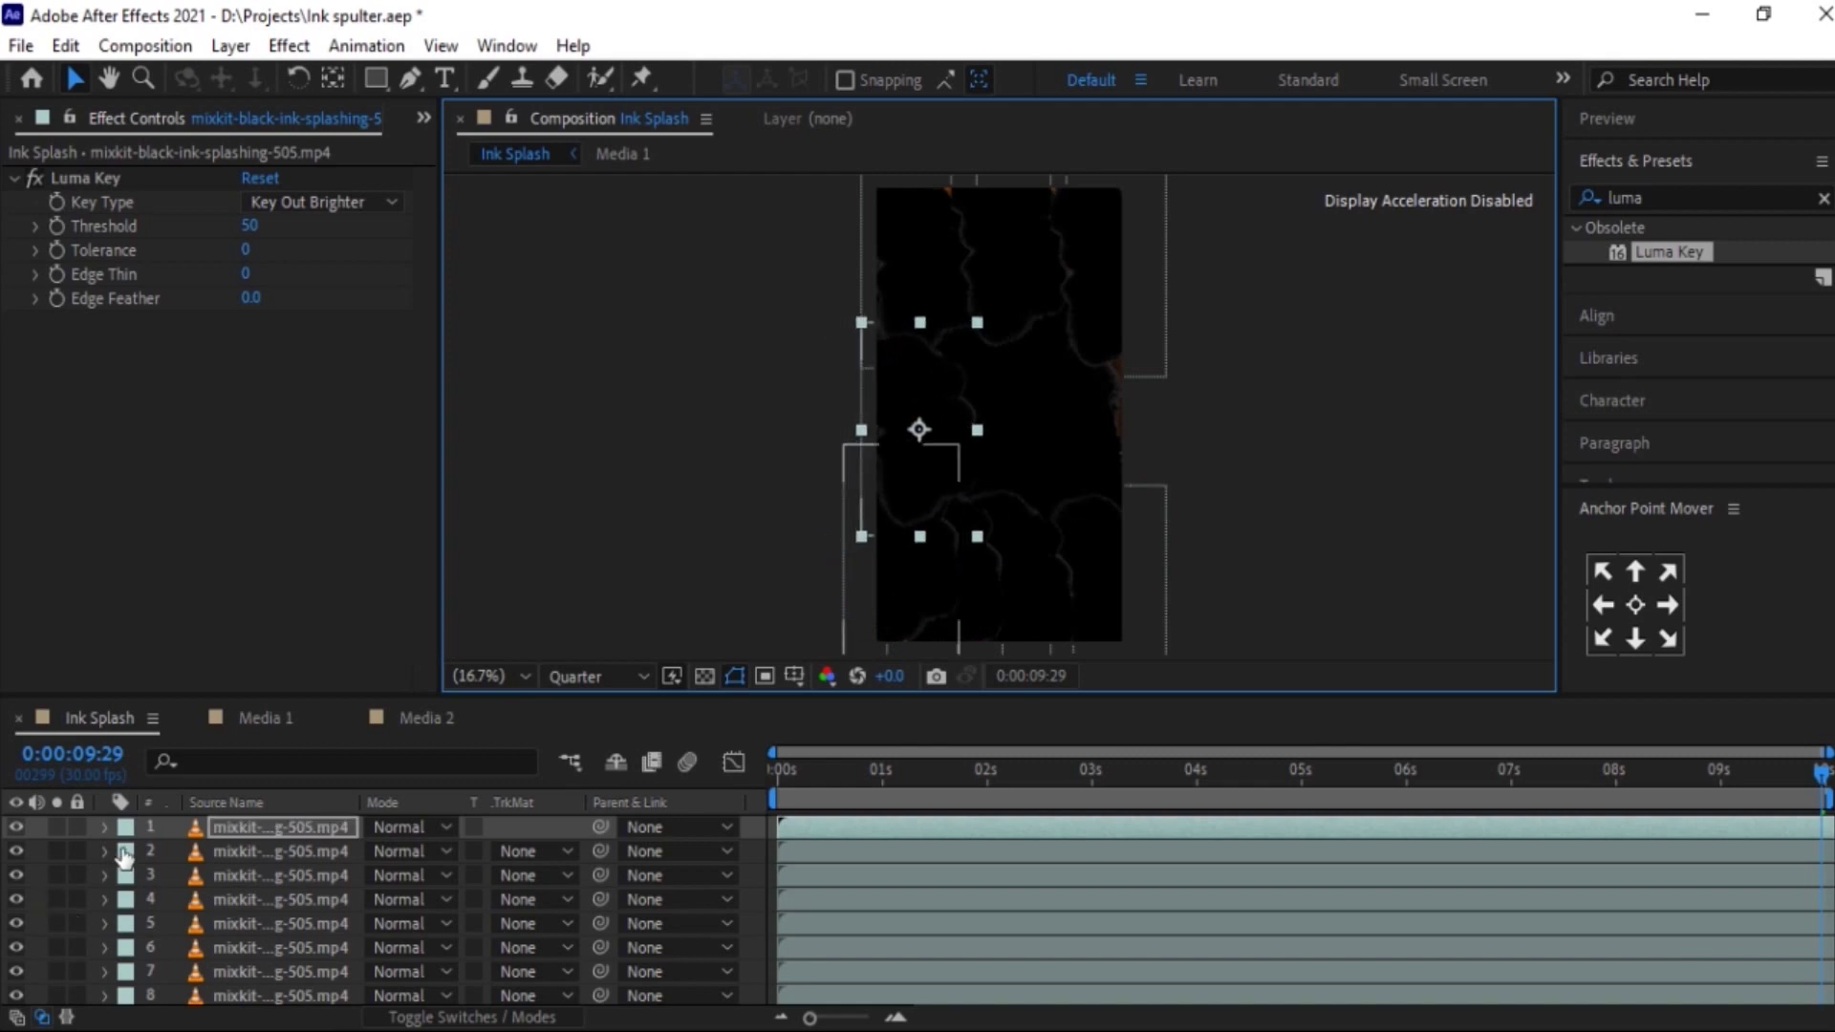
- Shift the lowest small ink layer, layer 8, so it starts at 0:00:00:10
{"action": "scroll", "coordinate": [279, 891], "scroll_direction": "down", "scroll_amount": 3}
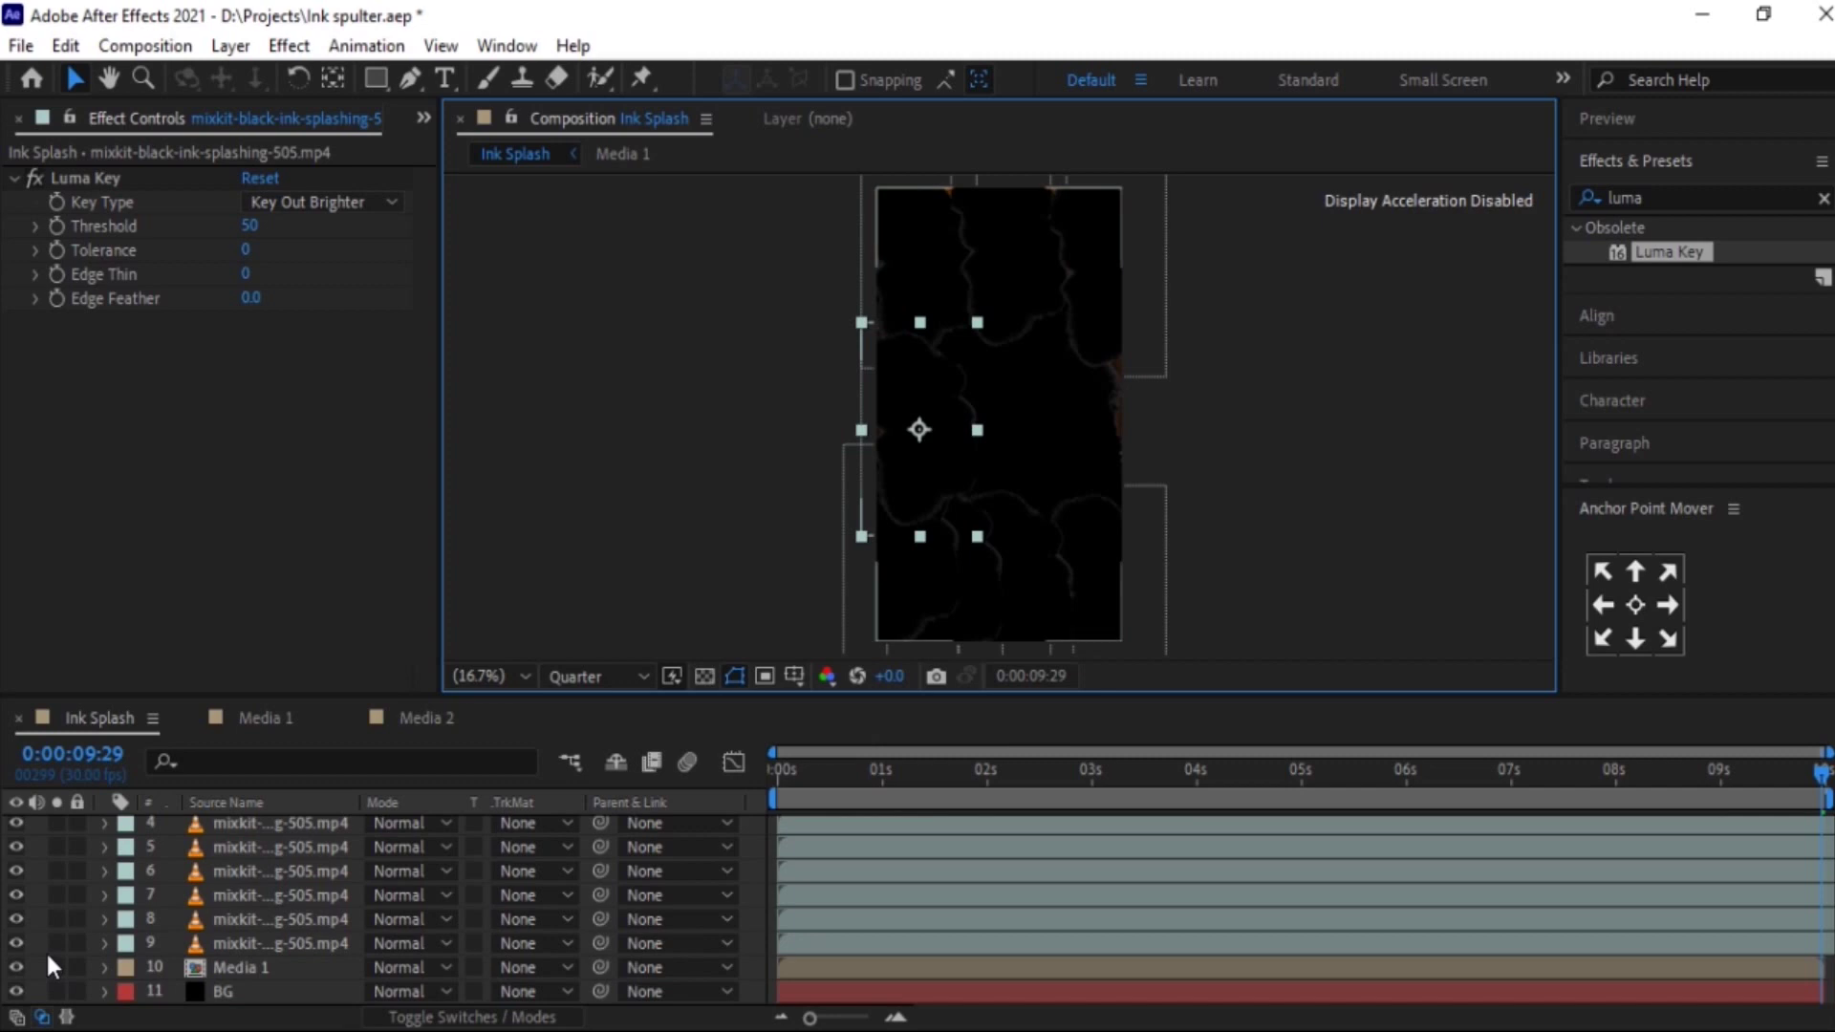
{"action": "left_click_drag", "start_coordinate": [811, 1018], "coordinate": [852, 1018]}
{"action": "left_click_drag", "start_coordinate": [1515, 753], "coordinate": [715, 755]}
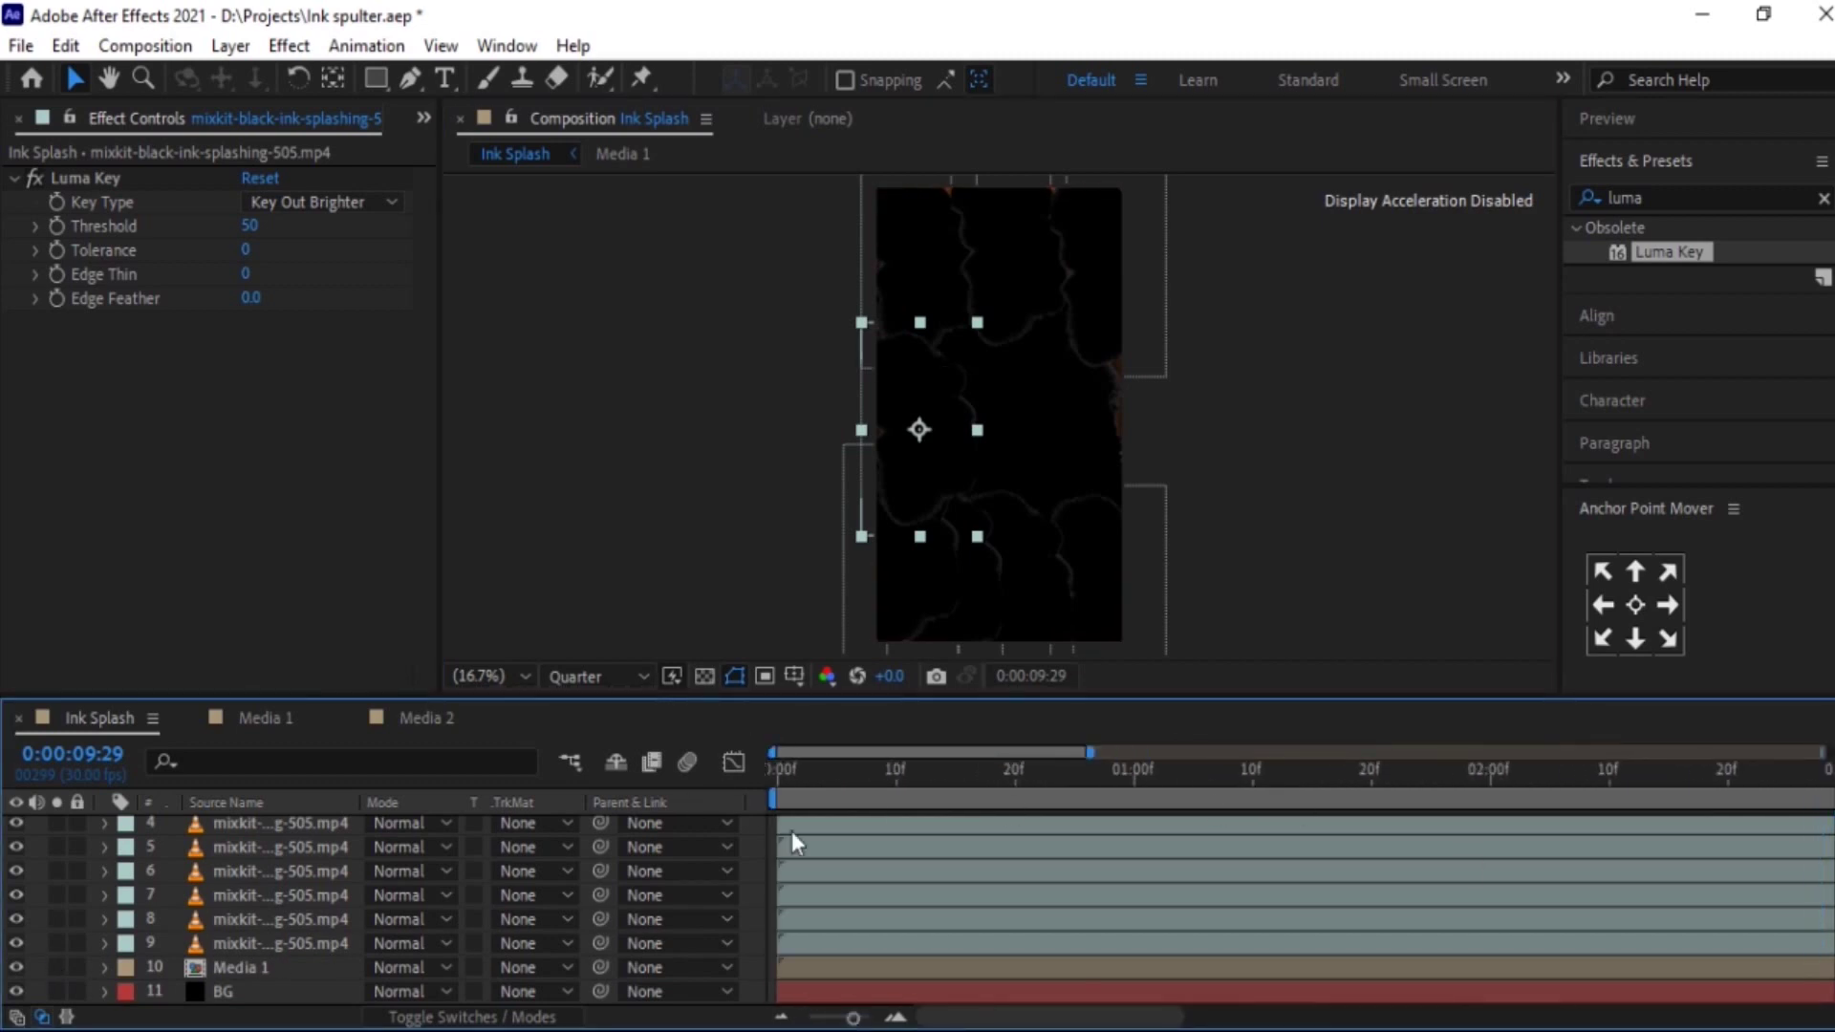
{"action": "left_click", "coordinate": [895, 778]}
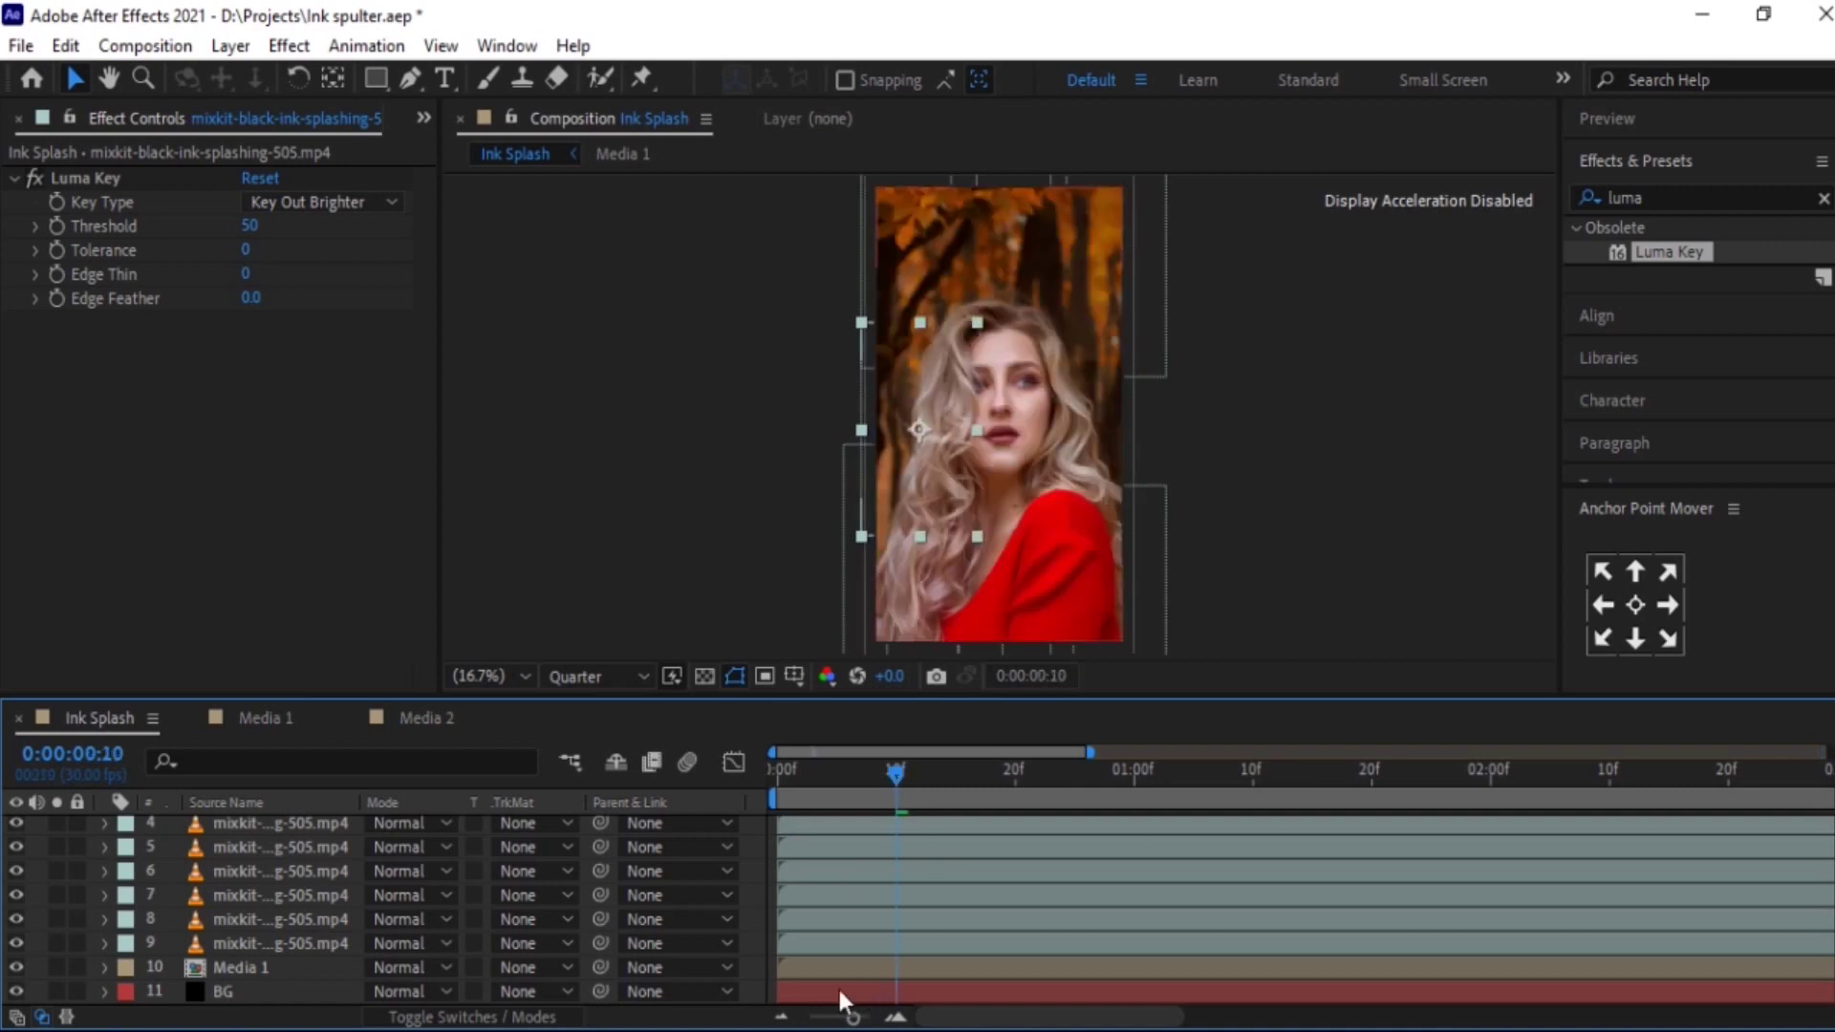
{"action": "left_click", "coordinate": [806, 937]}
{"action": "left_click_drag", "start_coordinate": [799, 918], "coordinate": [919, 913]}
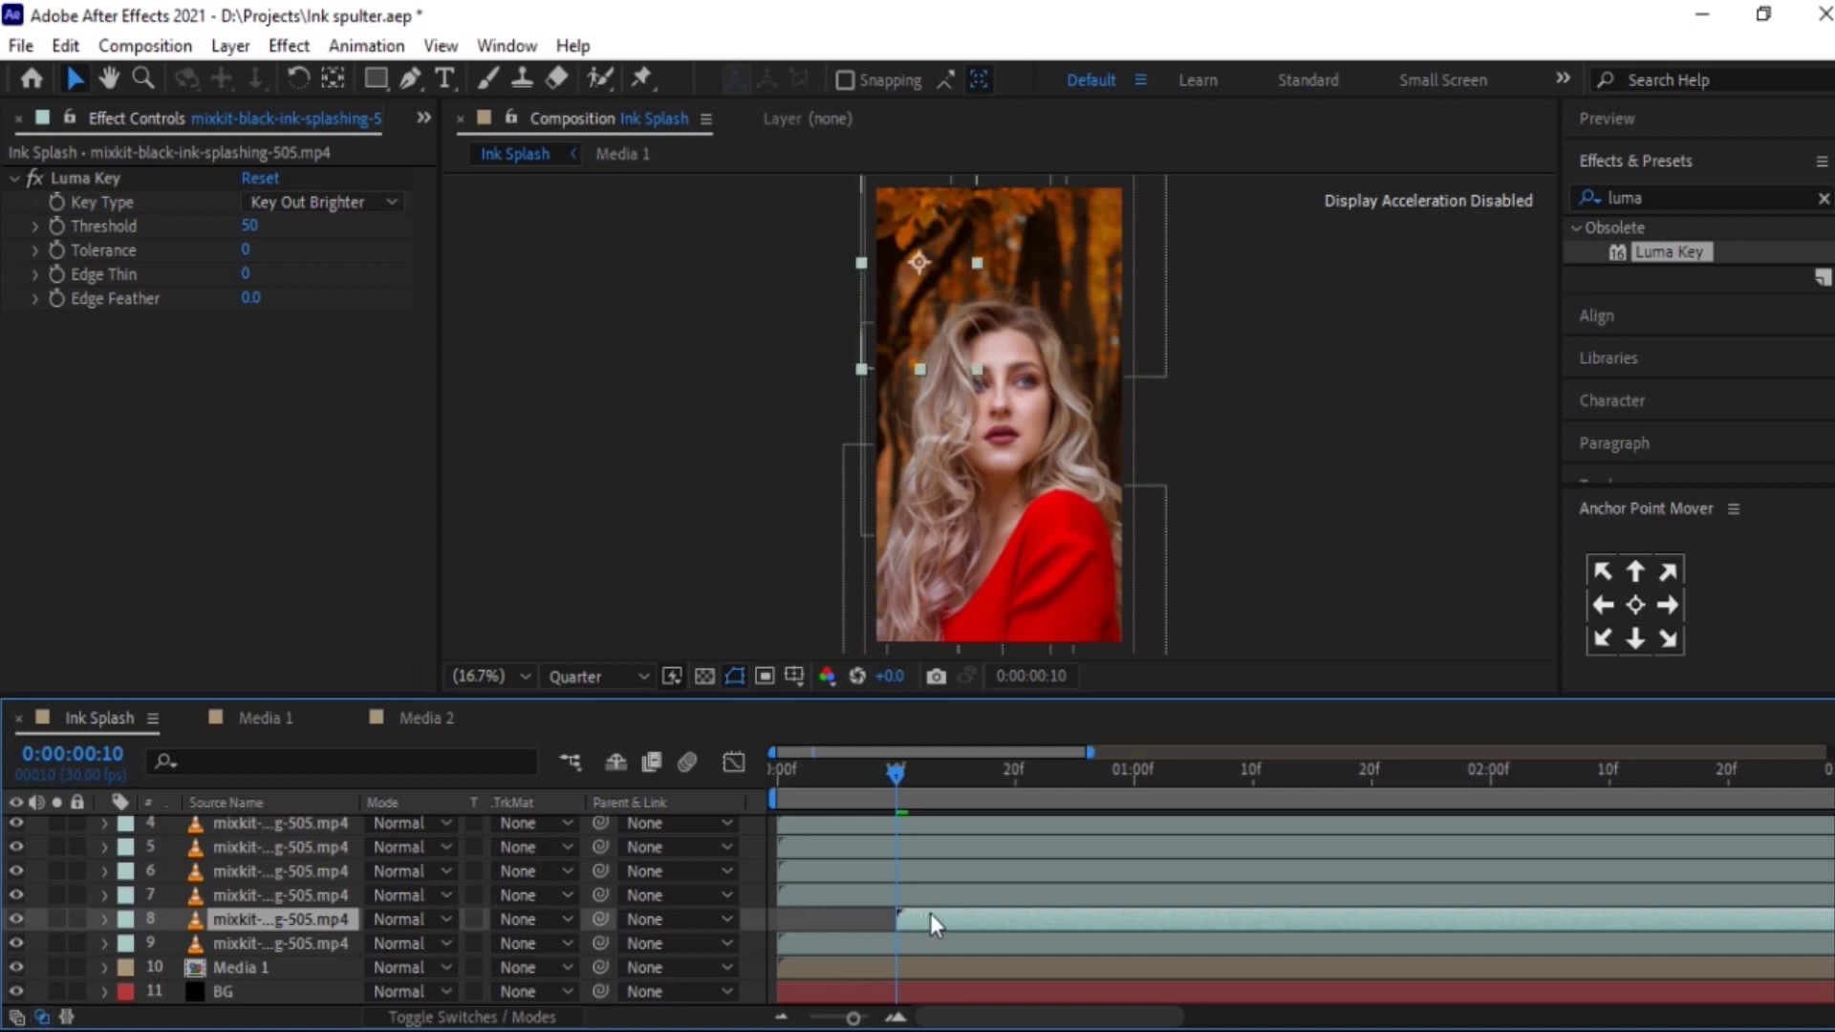
- Stagger ink layers 7 up to 1 about 10 frames apart, starting at frame 20 and ending at 0:00:02:20
{"action": "left_click_drag", "start_coordinate": [806, 894], "coordinate": [1039, 894]}
{"action": "left_click_drag", "start_coordinate": [843, 870], "coordinate": [1331, 844]}
{"action": "left_click_drag", "start_coordinate": [842, 823], "coordinate": [1437, 823]}
{"action": "scroll", "coordinate": [1437, 831], "scroll_direction": "up", "scroll_amount": 2}
{"action": "left_click_drag", "start_coordinate": [812, 875], "coordinate": [1544, 866]}
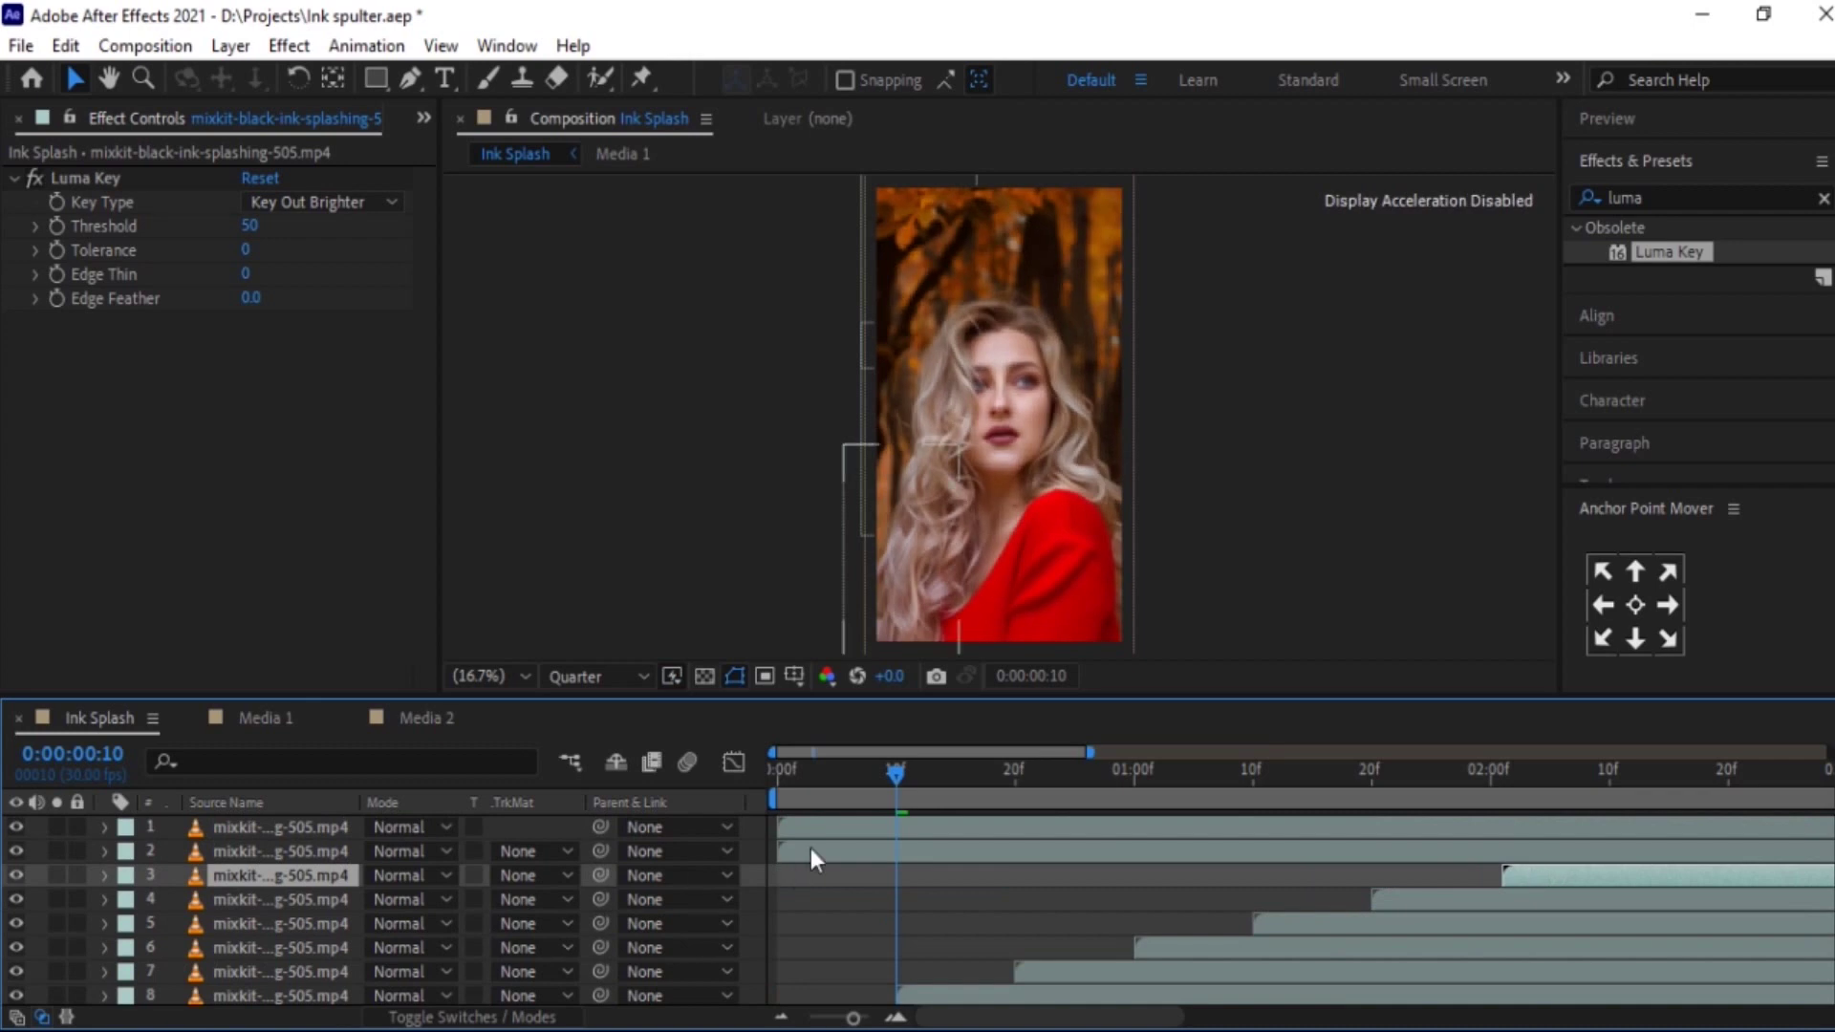
{"action": "left_click_drag", "start_coordinate": [810, 846], "coordinate": [1414, 845]}
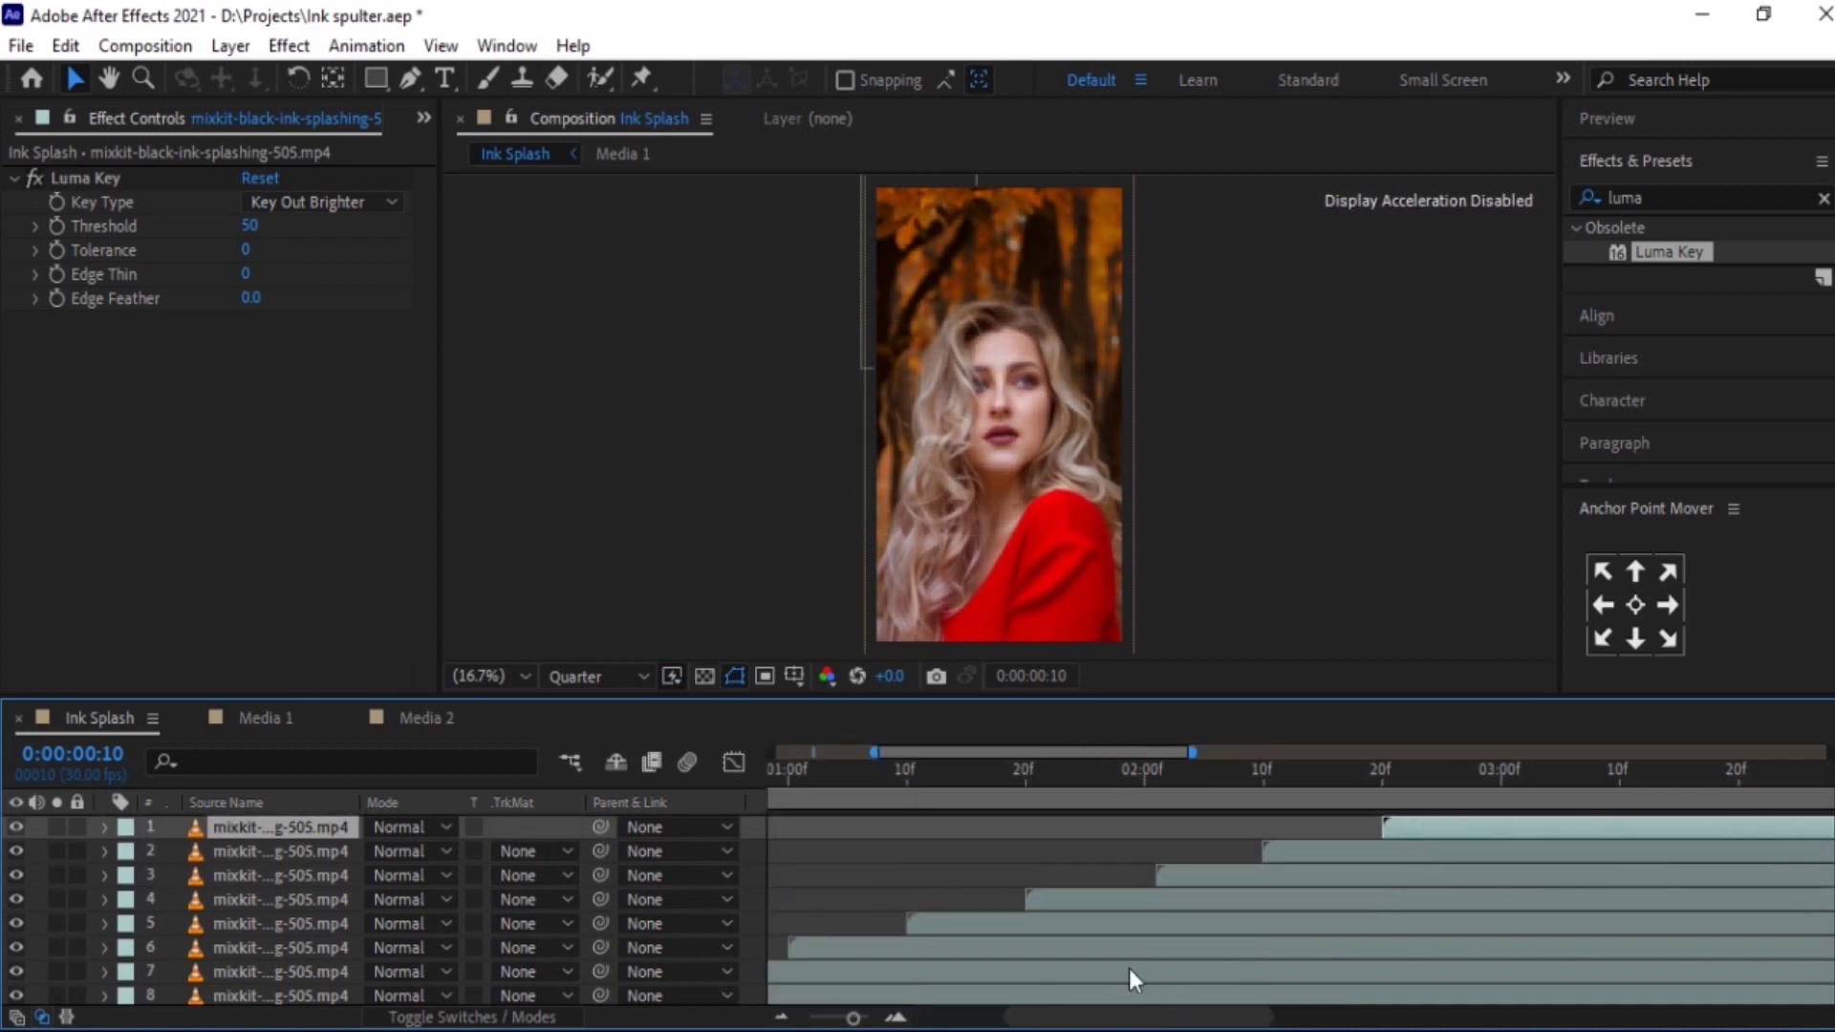
{"action": "left_click_drag", "start_coordinate": [984, 751], "coordinate": [848, 751]}
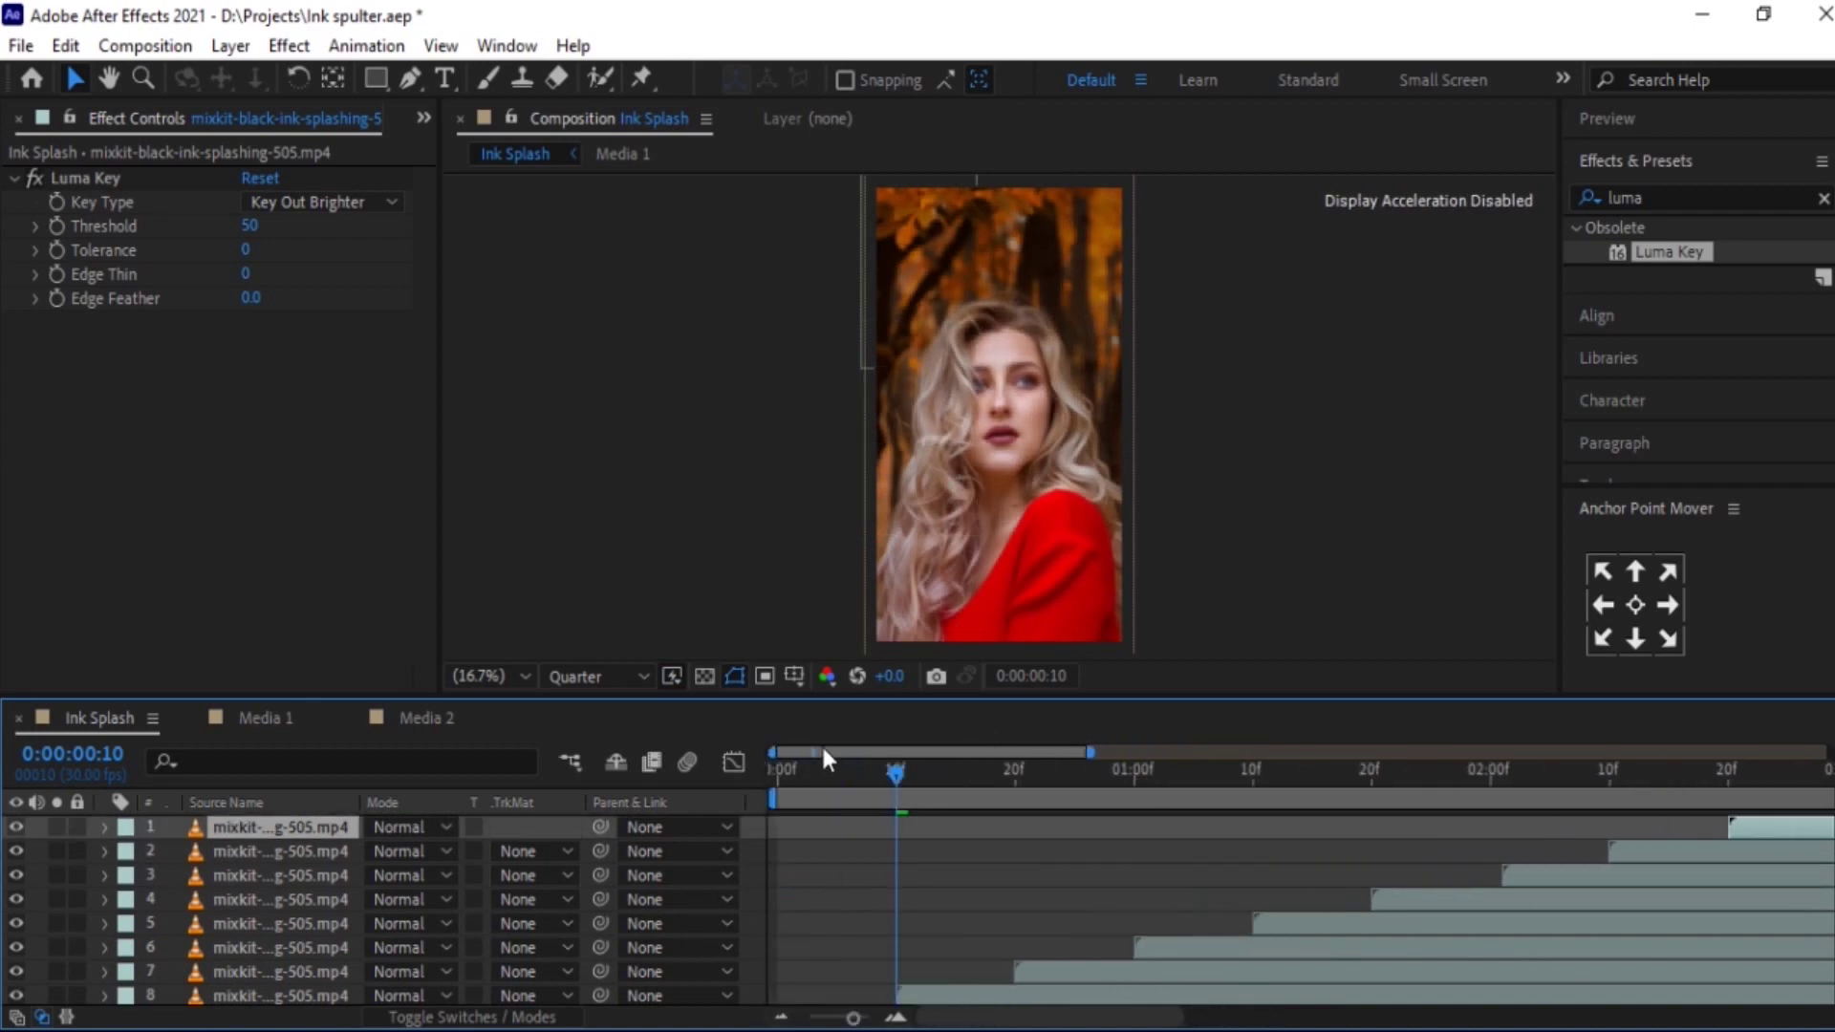
- Pre-compose all nine ink video layers into a new composition named Splash
{"action": "scroll", "coordinate": [803, 821], "scroll_direction": "down", "scroll_amount": 2}
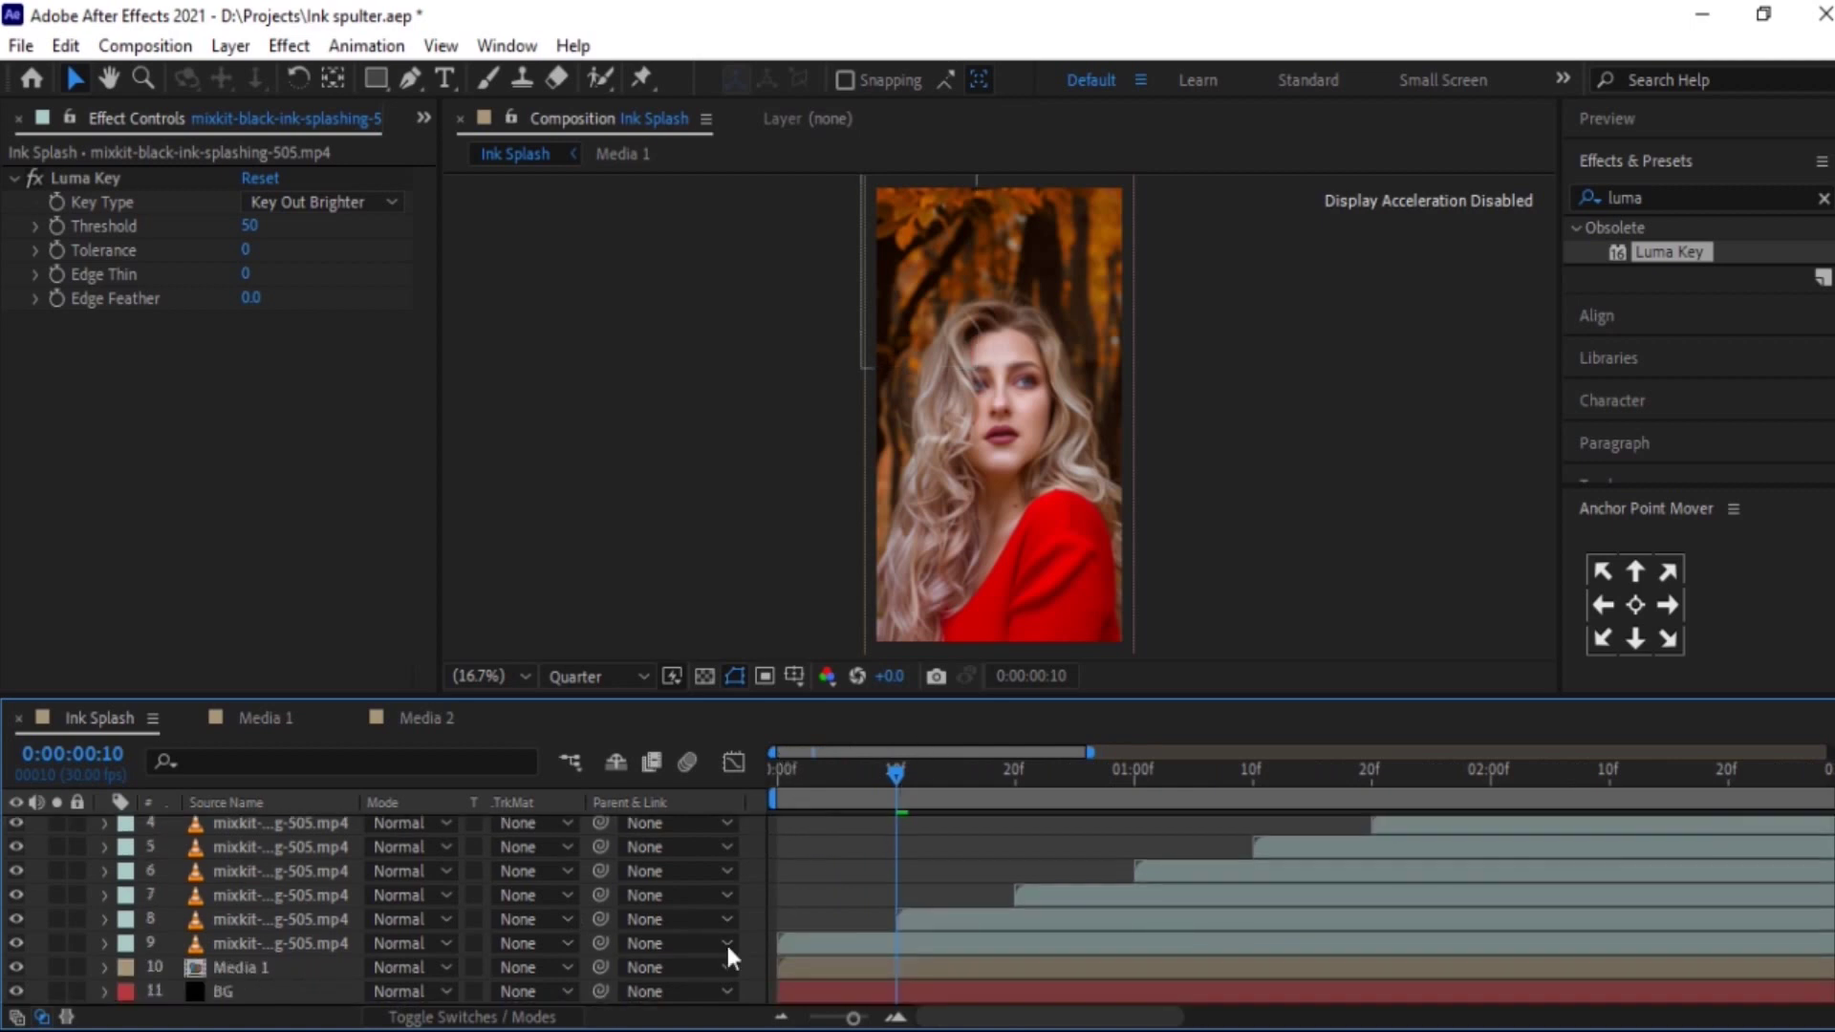
{"action": "left_click_drag", "start_coordinate": [851, 1018], "coordinate": [750, 1023]}
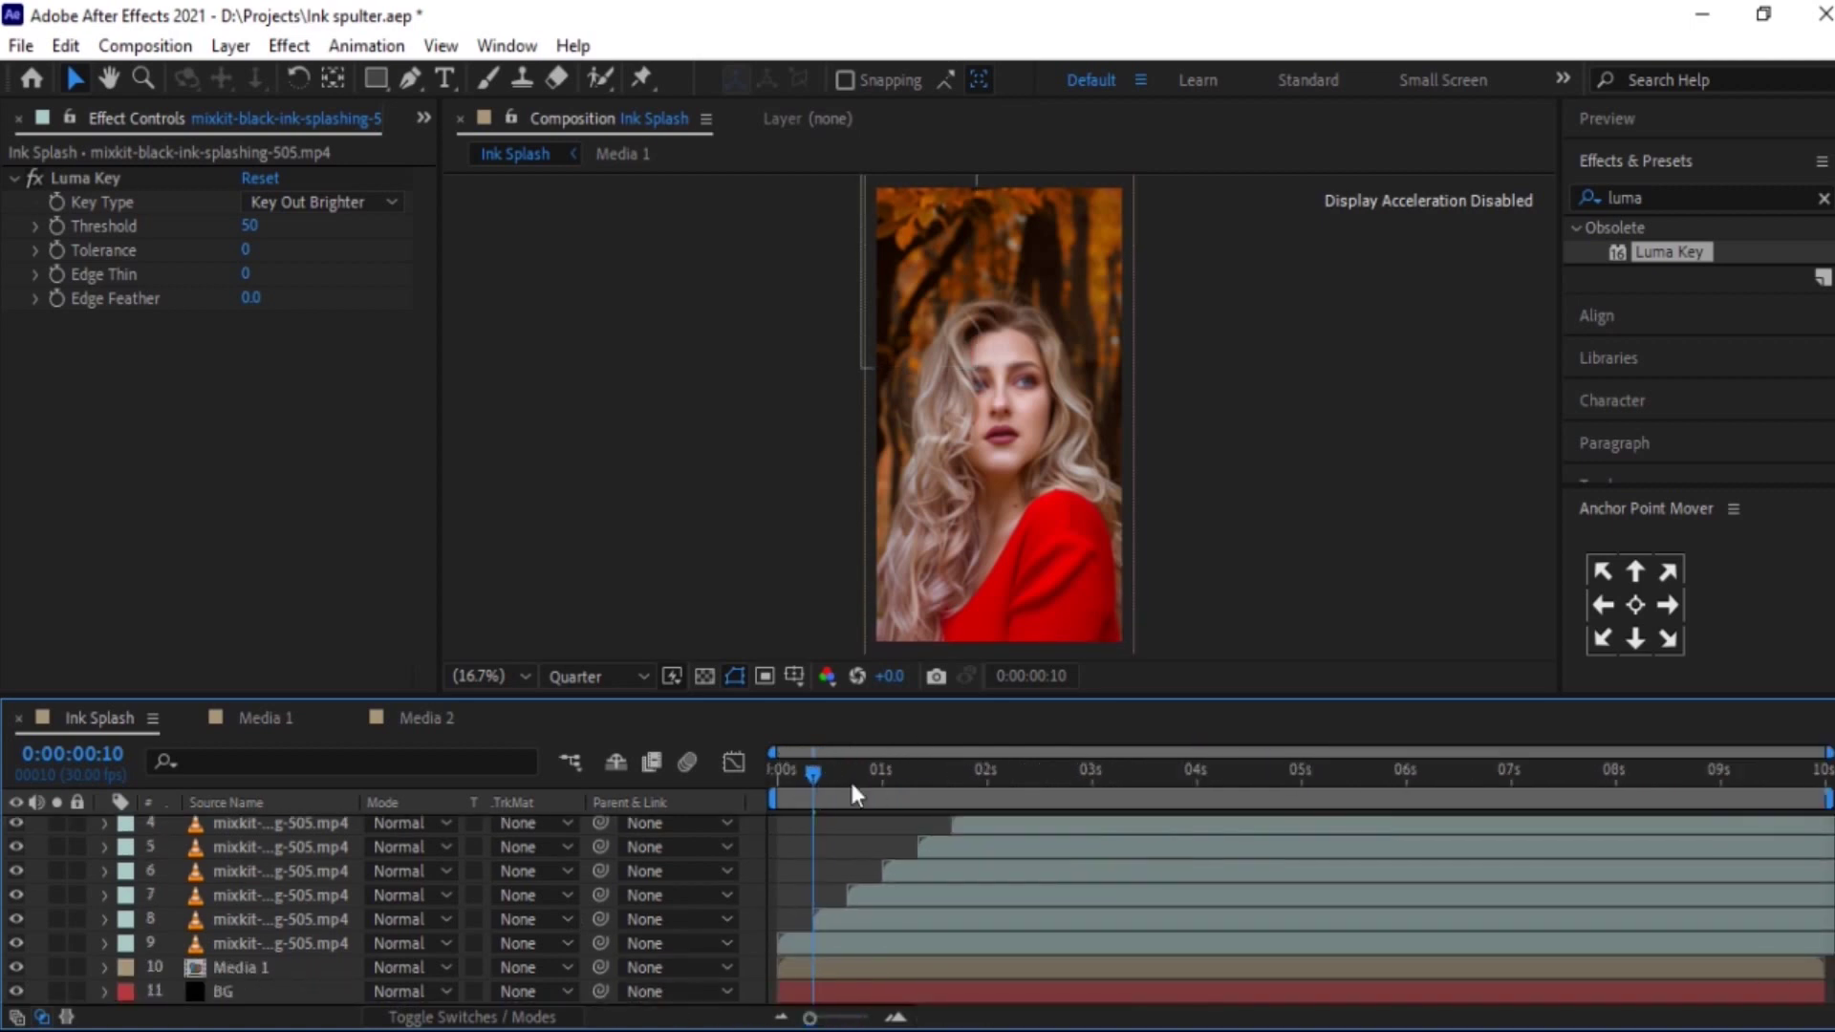
{"action": "mouse_move", "coordinate": [807, 769]}
{"action": "left_mouse_down"}
{"action": "mouse_move", "coordinate": [757, 763]}
{"action": "mouse_move", "coordinate": [963, 764]}
{"action": "left_mouse_up"}
{"action": "left_click_drag", "start_coordinate": [33, 943], "coordinate": [132, 758]}
{"action": "right_click", "coordinate": [282, 898]}
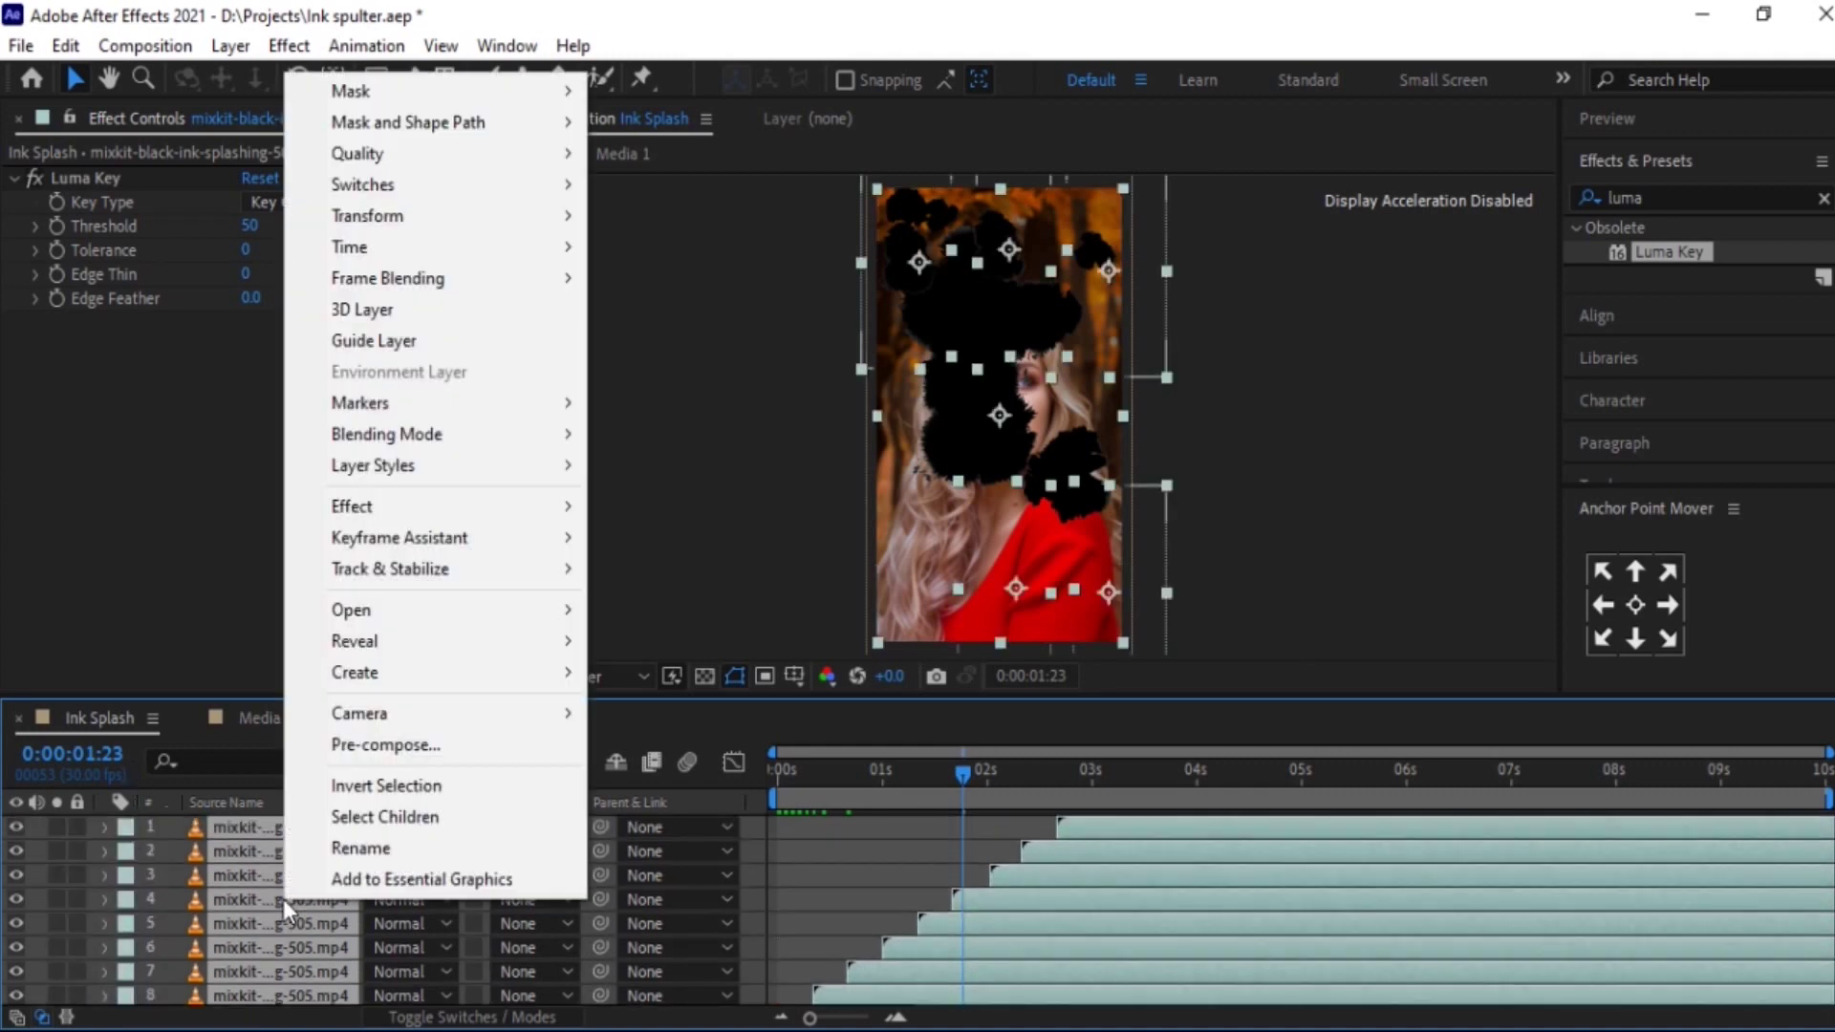
{"action": "left_click", "coordinate": [359, 753]}
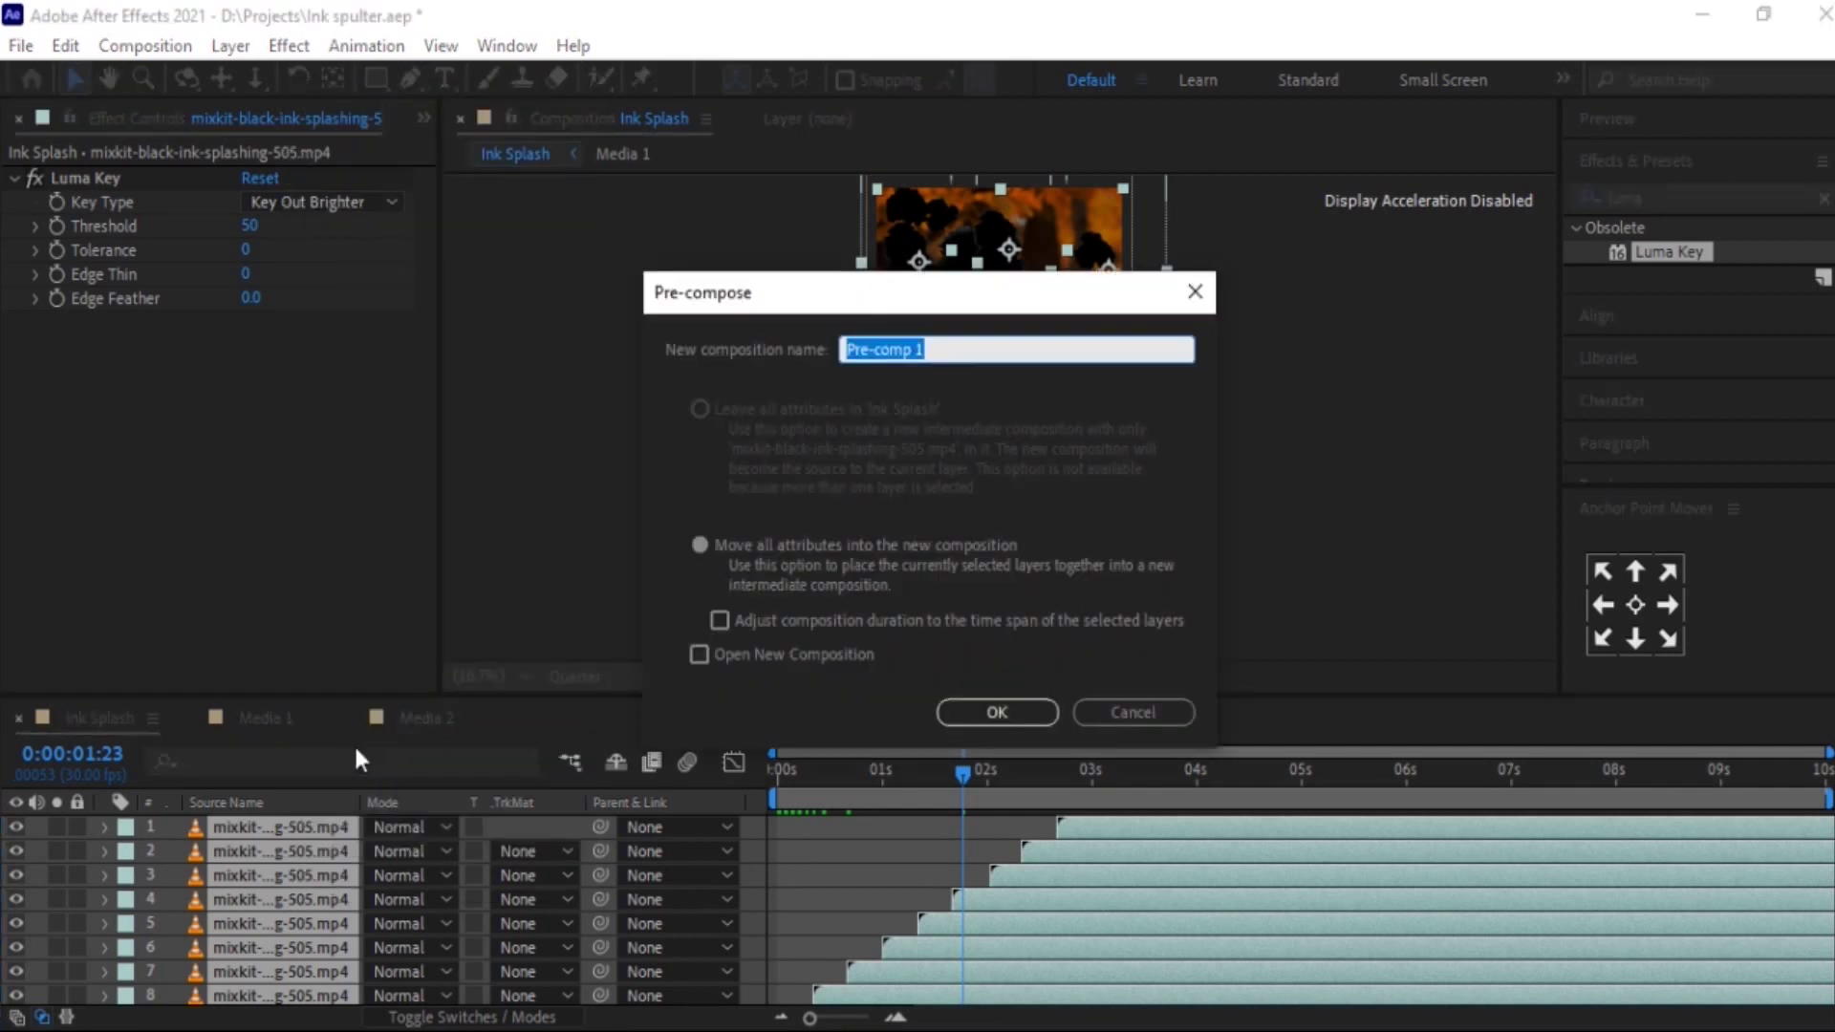
{"action": "type", "text": "Splash"}
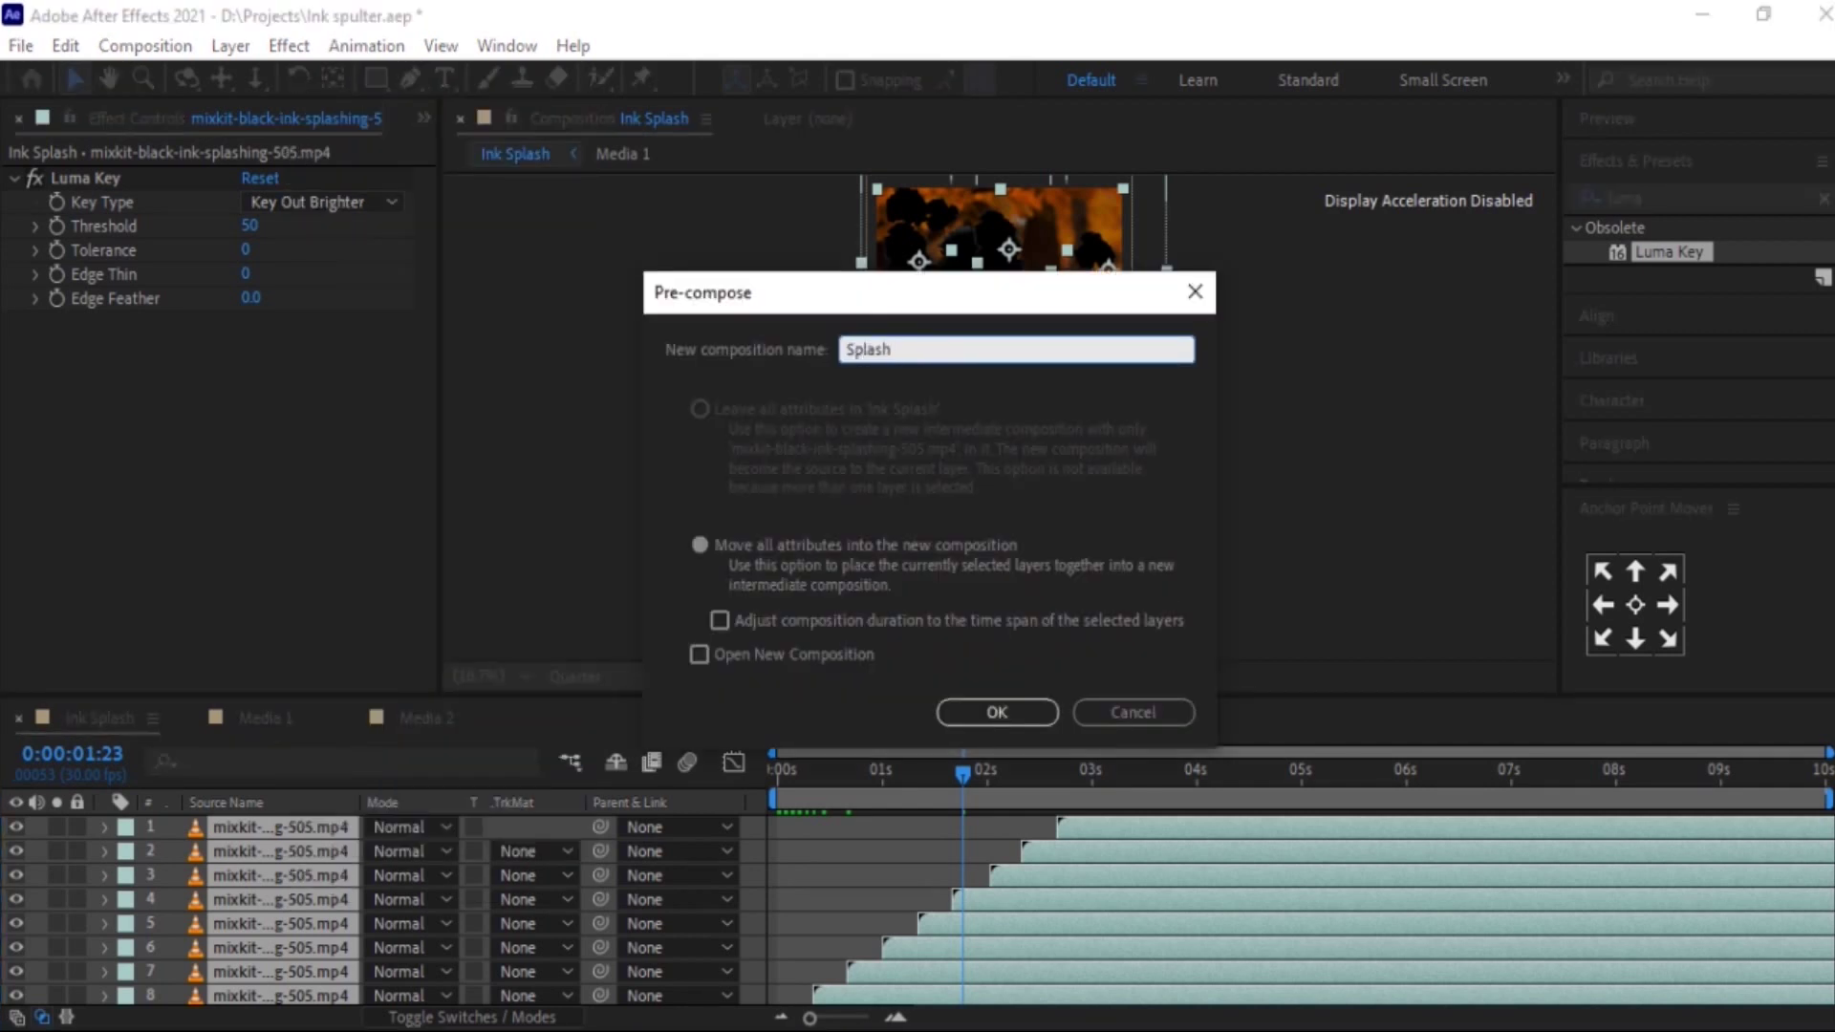
{"action": "key", "text": "Return"}
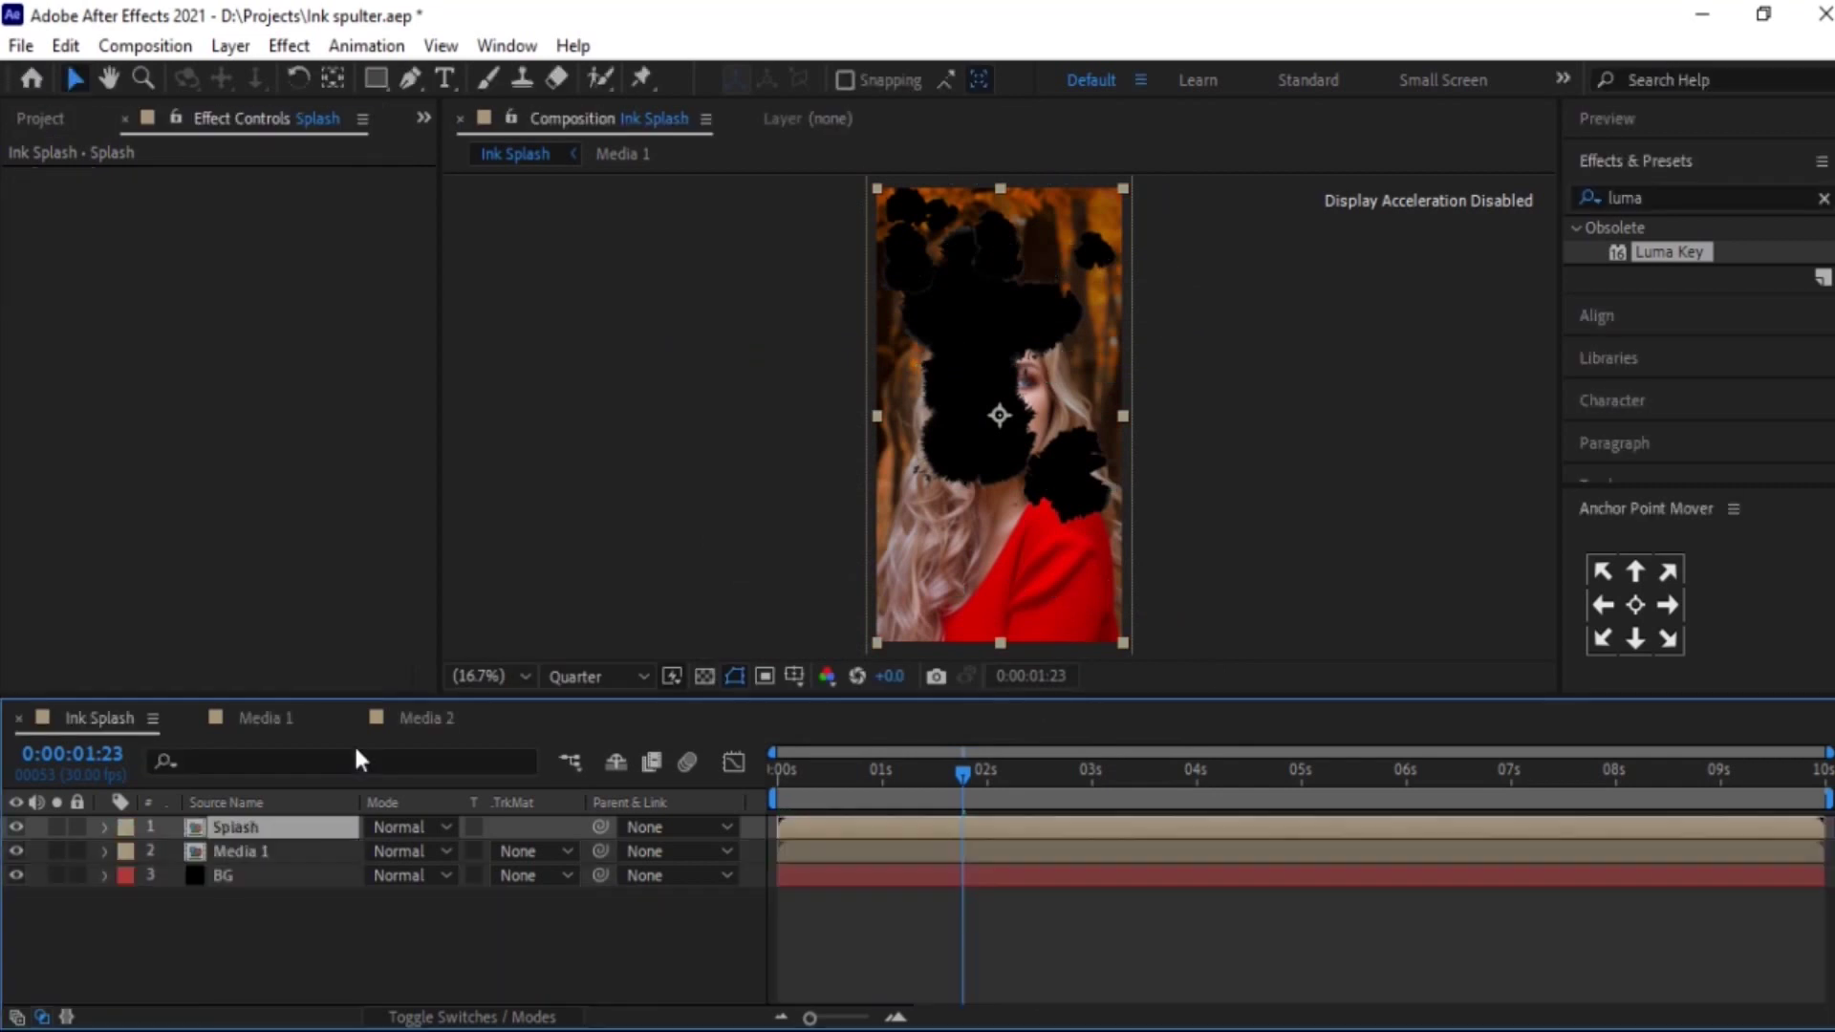
- Set the Media 1 layer's track matte to Alpha Matte "Splash" and preview the reveal from the start
{"action": "left_click", "coordinate": [275, 852]}
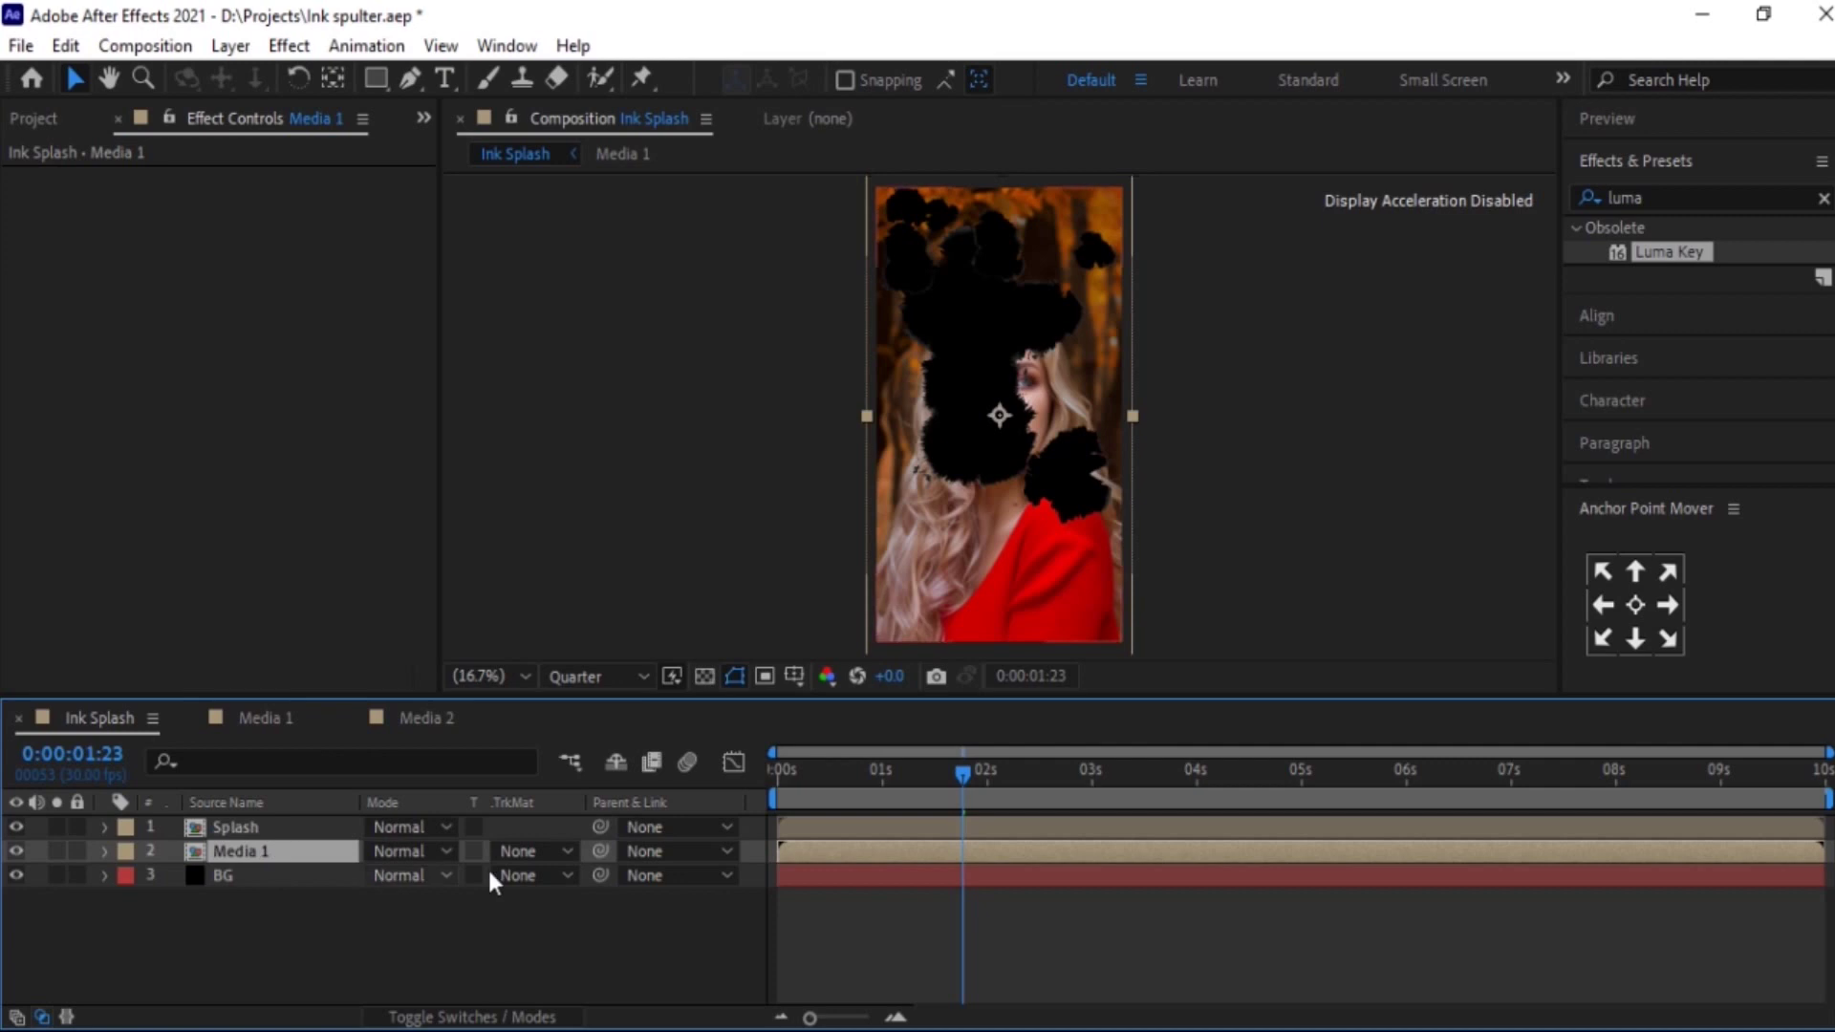
{"action": "left_click", "coordinate": [541, 850]}
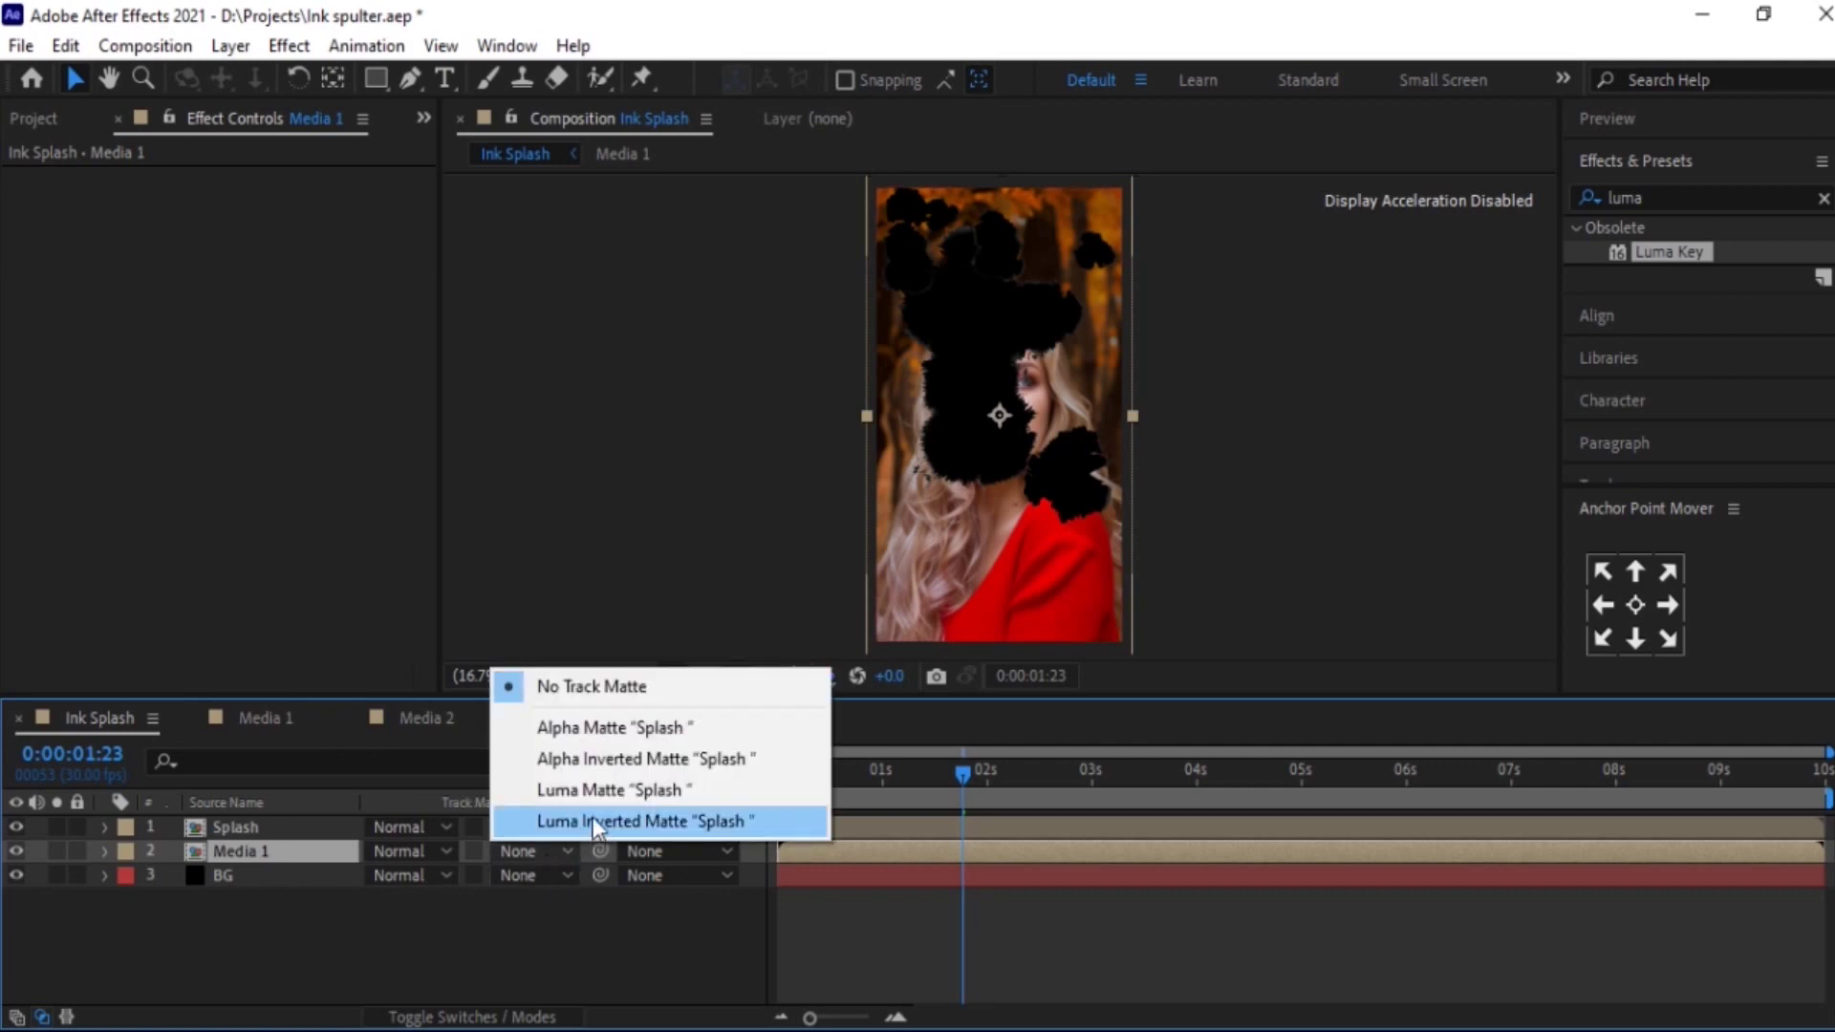
{"action": "left_click", "coordinate": [588, 731]}
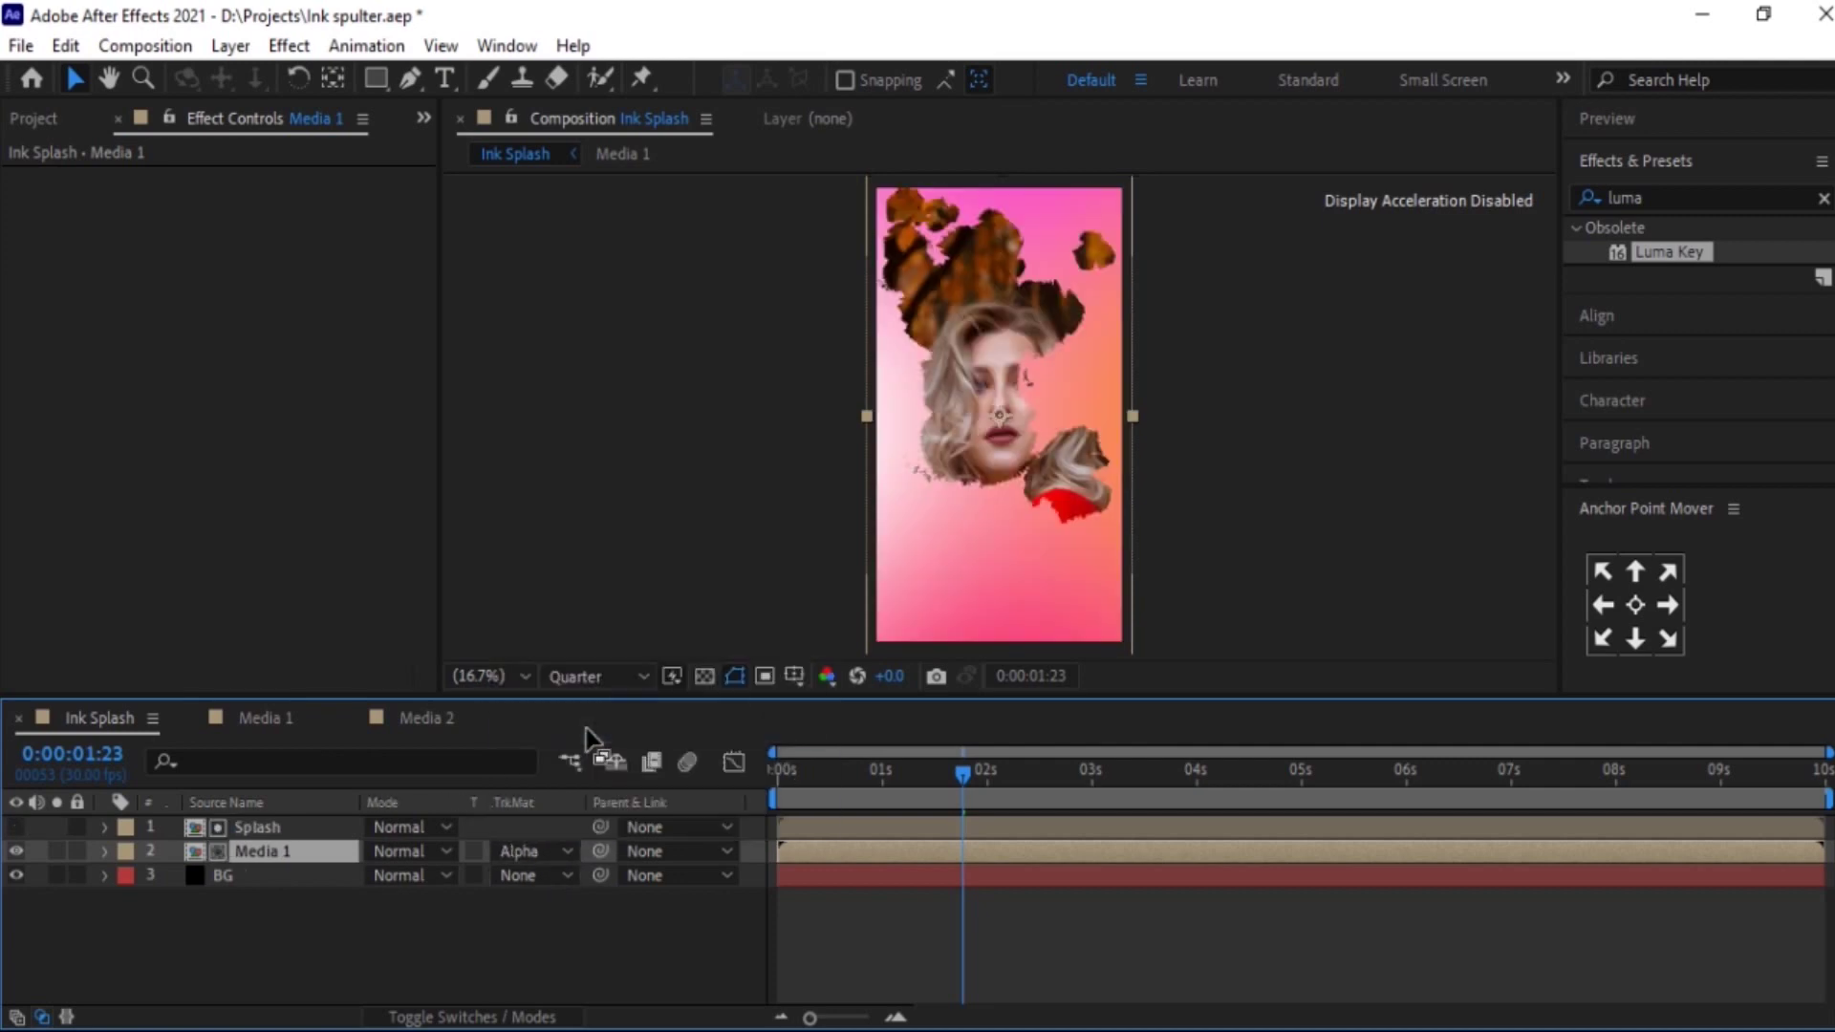
{"action": "left_click_drag", "start_coordinate": [966, 776], "coordinate": [693, 782]}
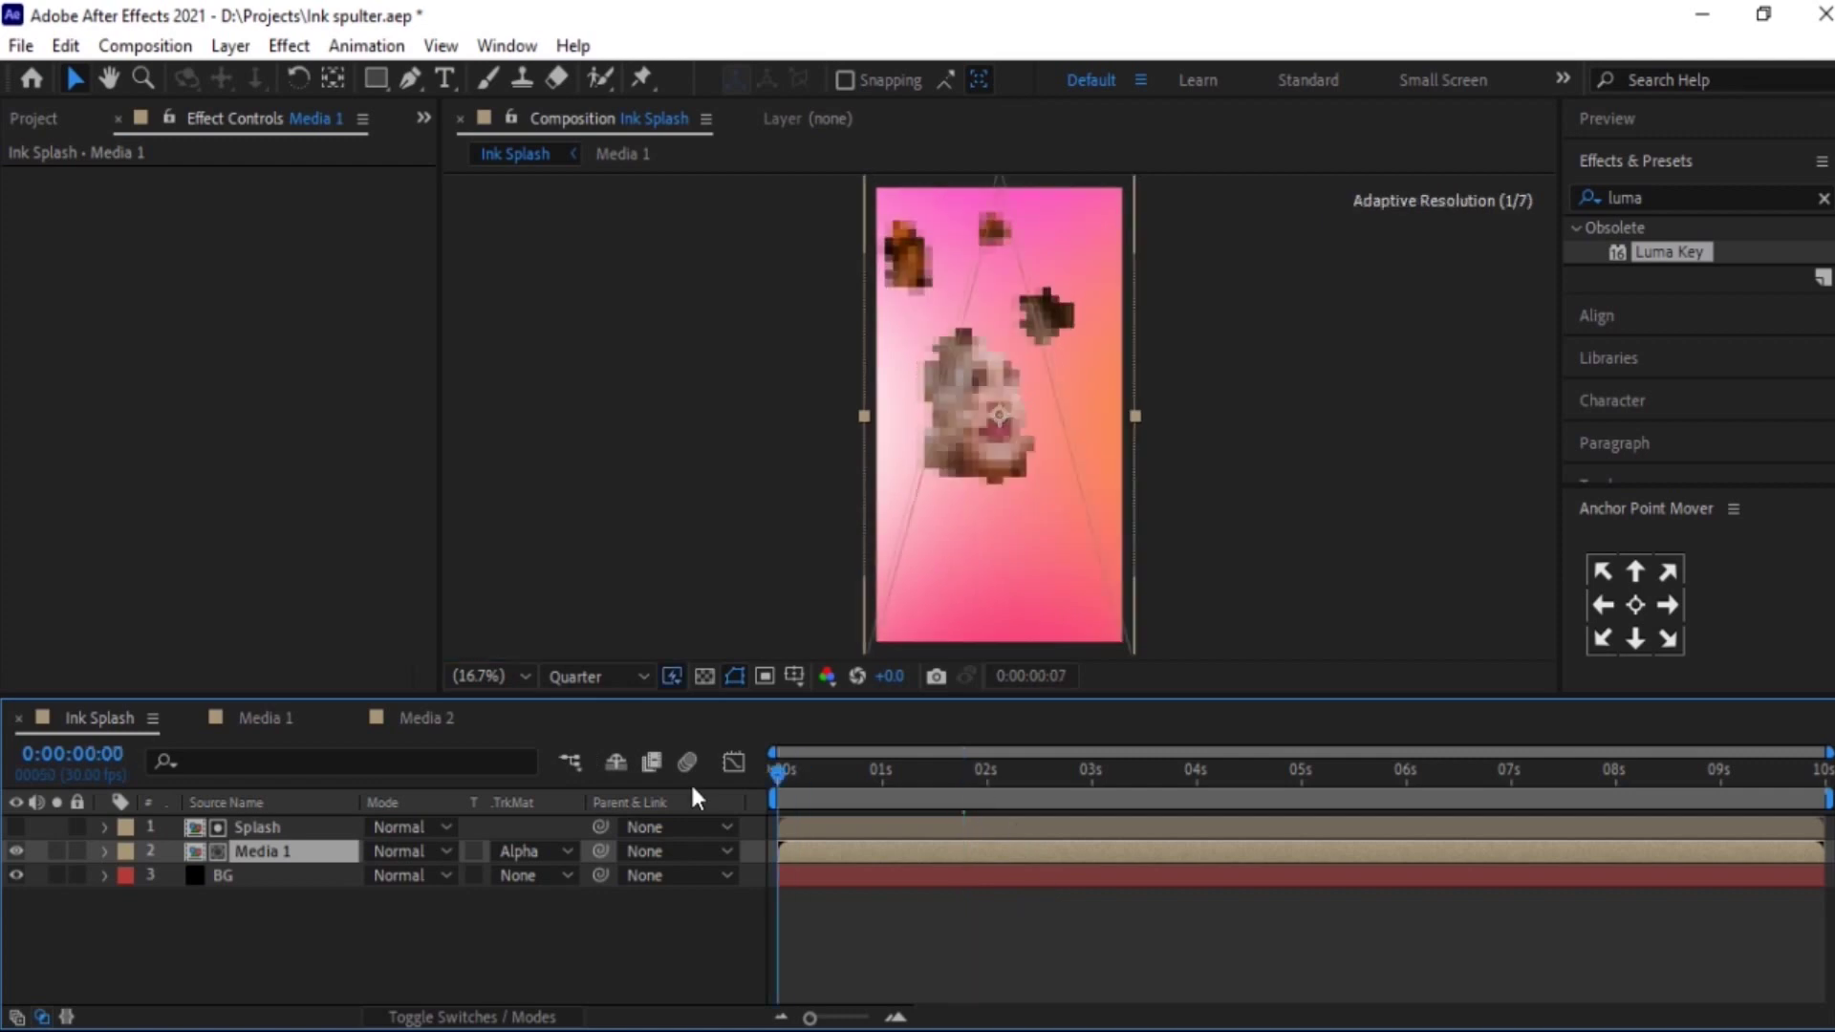
{"action": "key", "text": "space"}
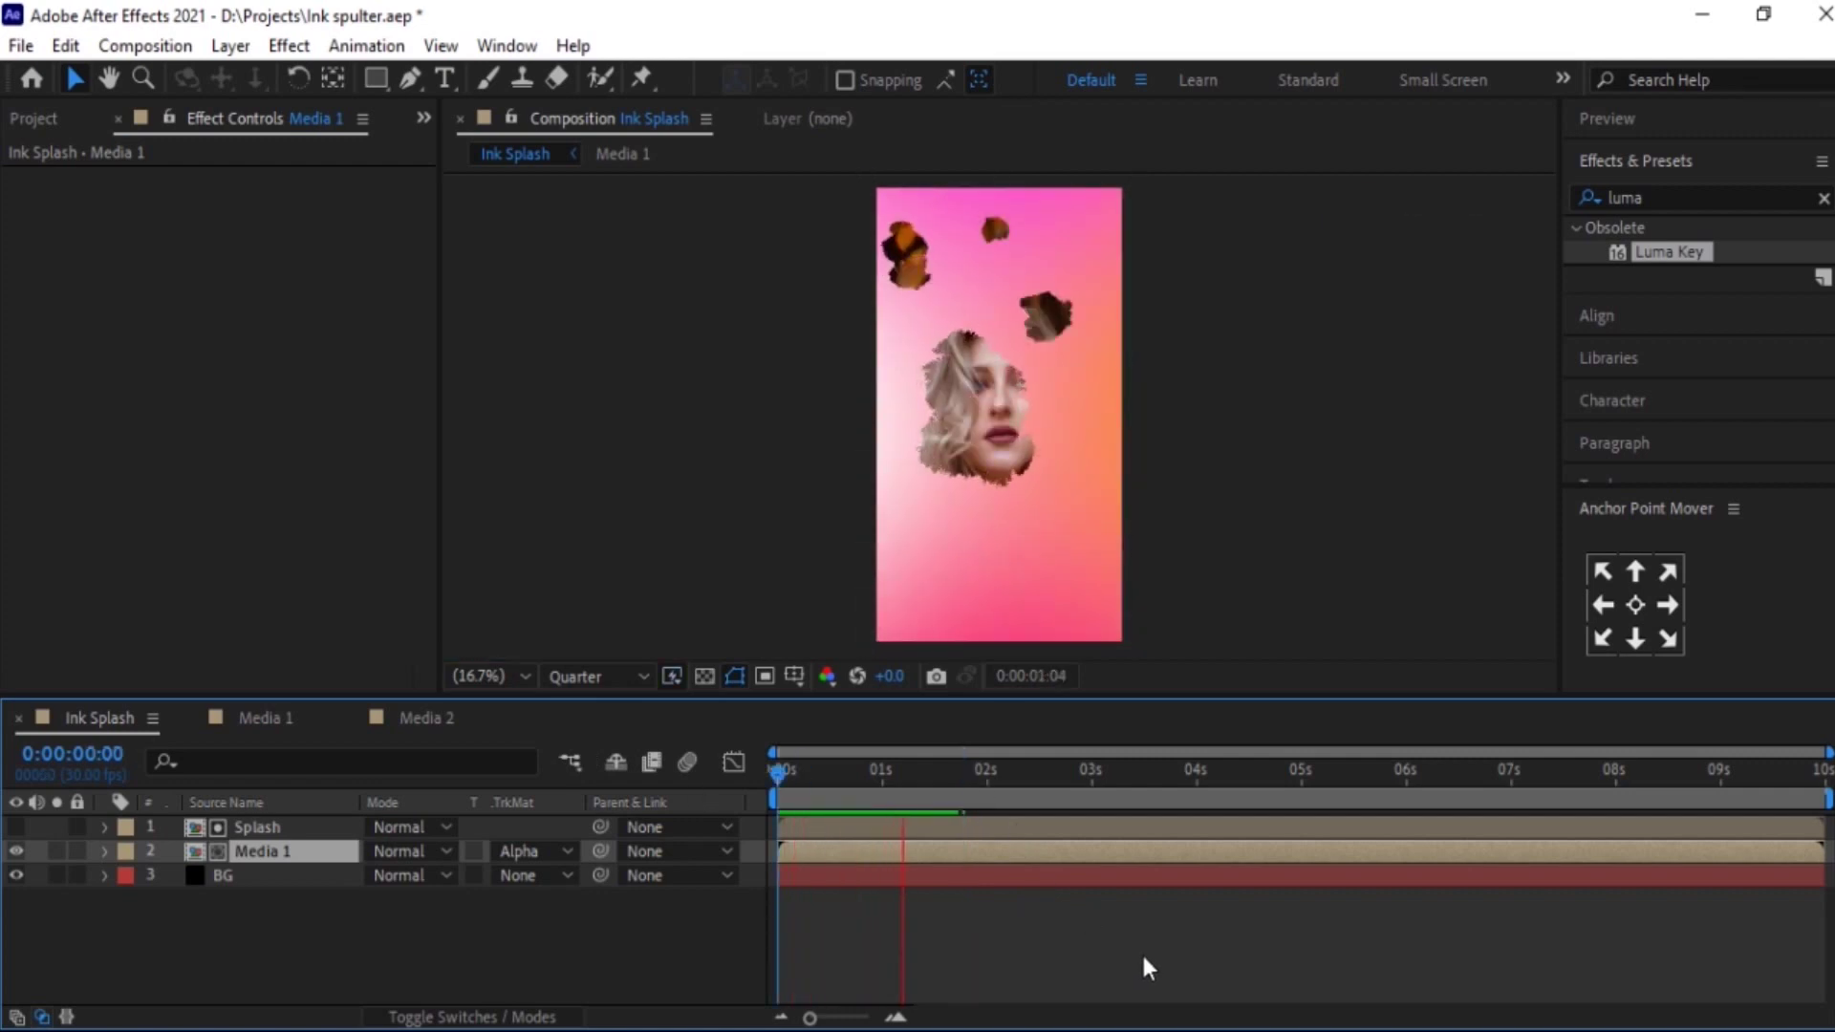
- At 0:00:02:23, add a two-line text layer reading "Fashion Style" near the bottom of the frame
{"action": "left_click", "coordinate": [1067, 769]}
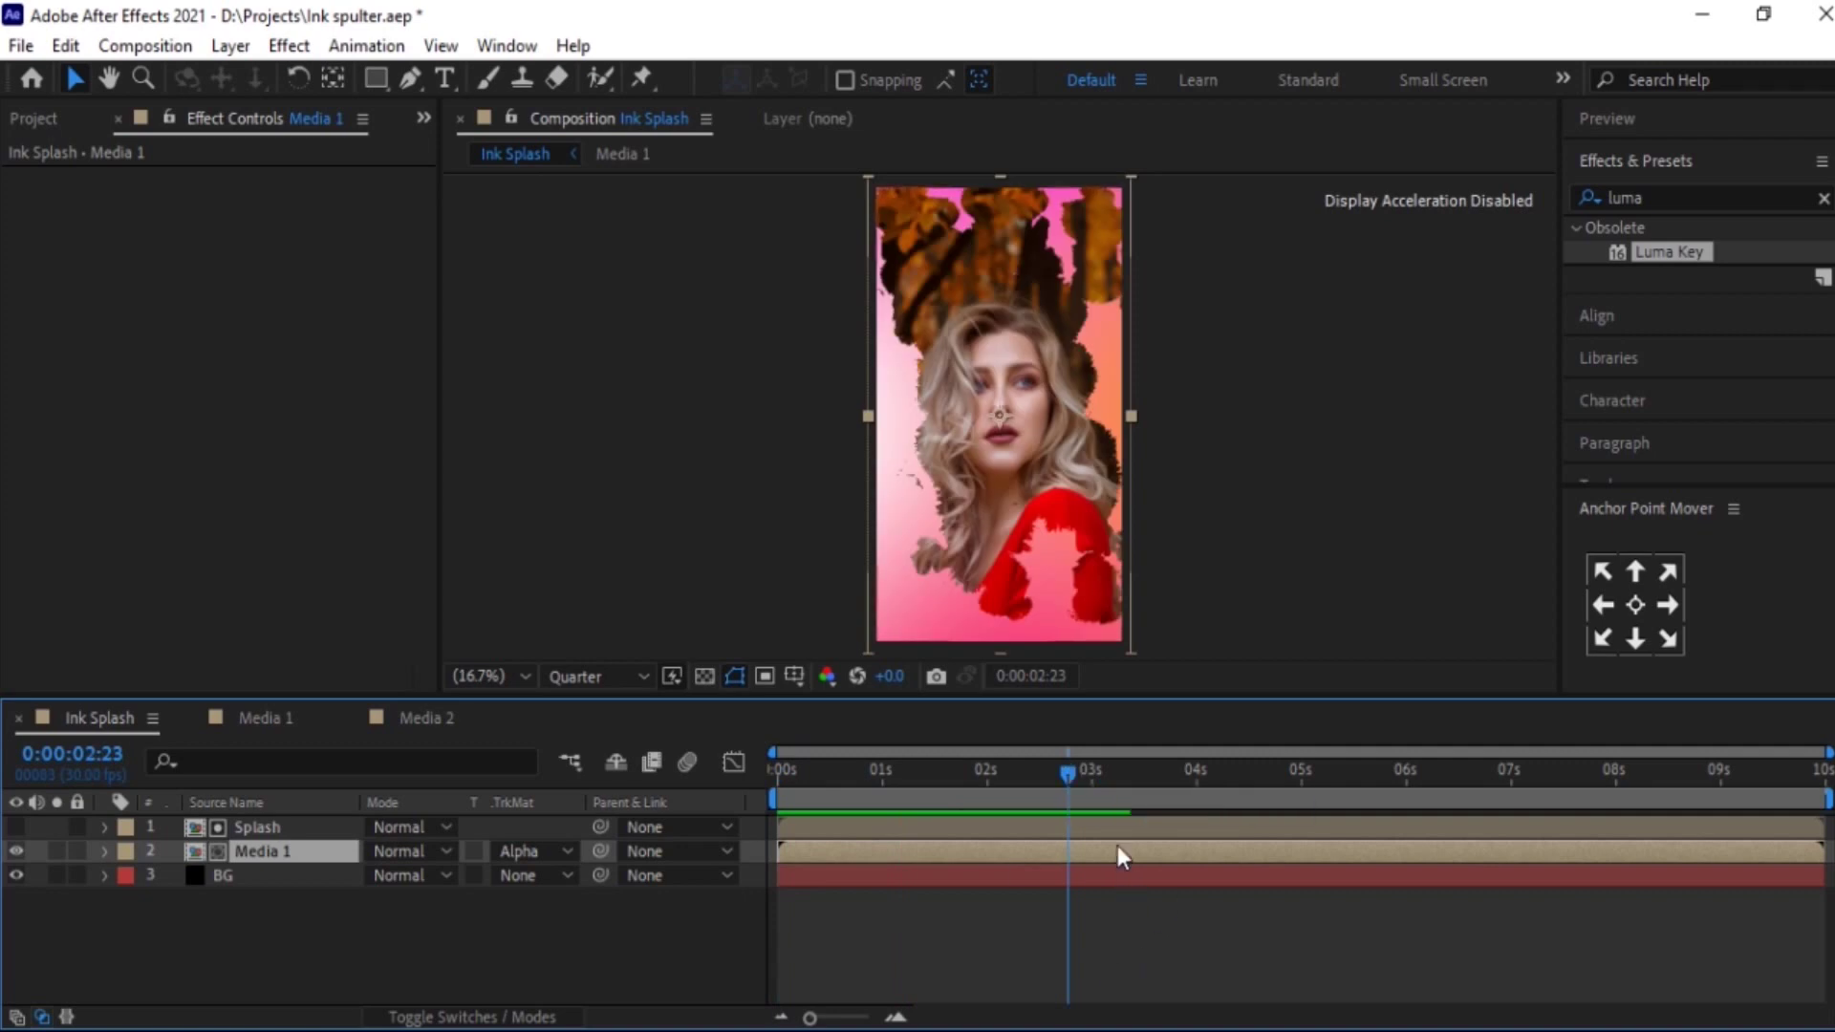
{"action": "left_click", "coordinate": [617, 188]}
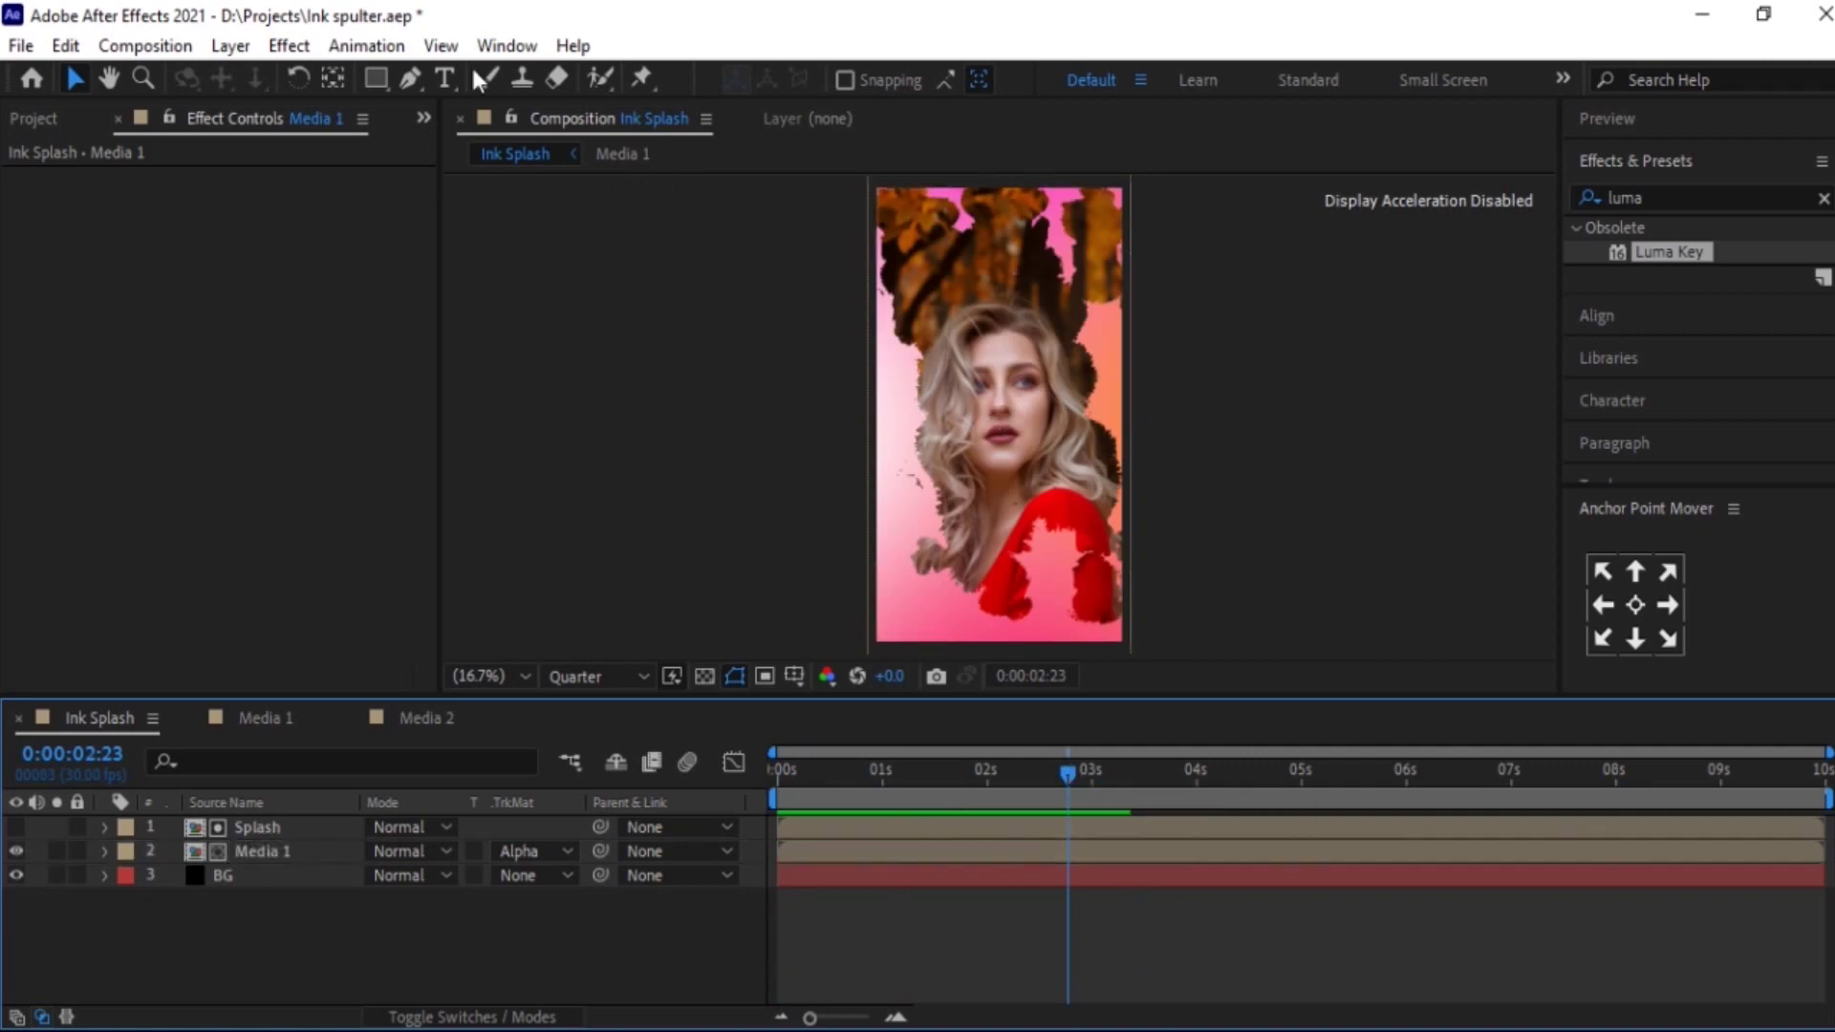
{"action": "left_click", "coordinate": [445, 76]}
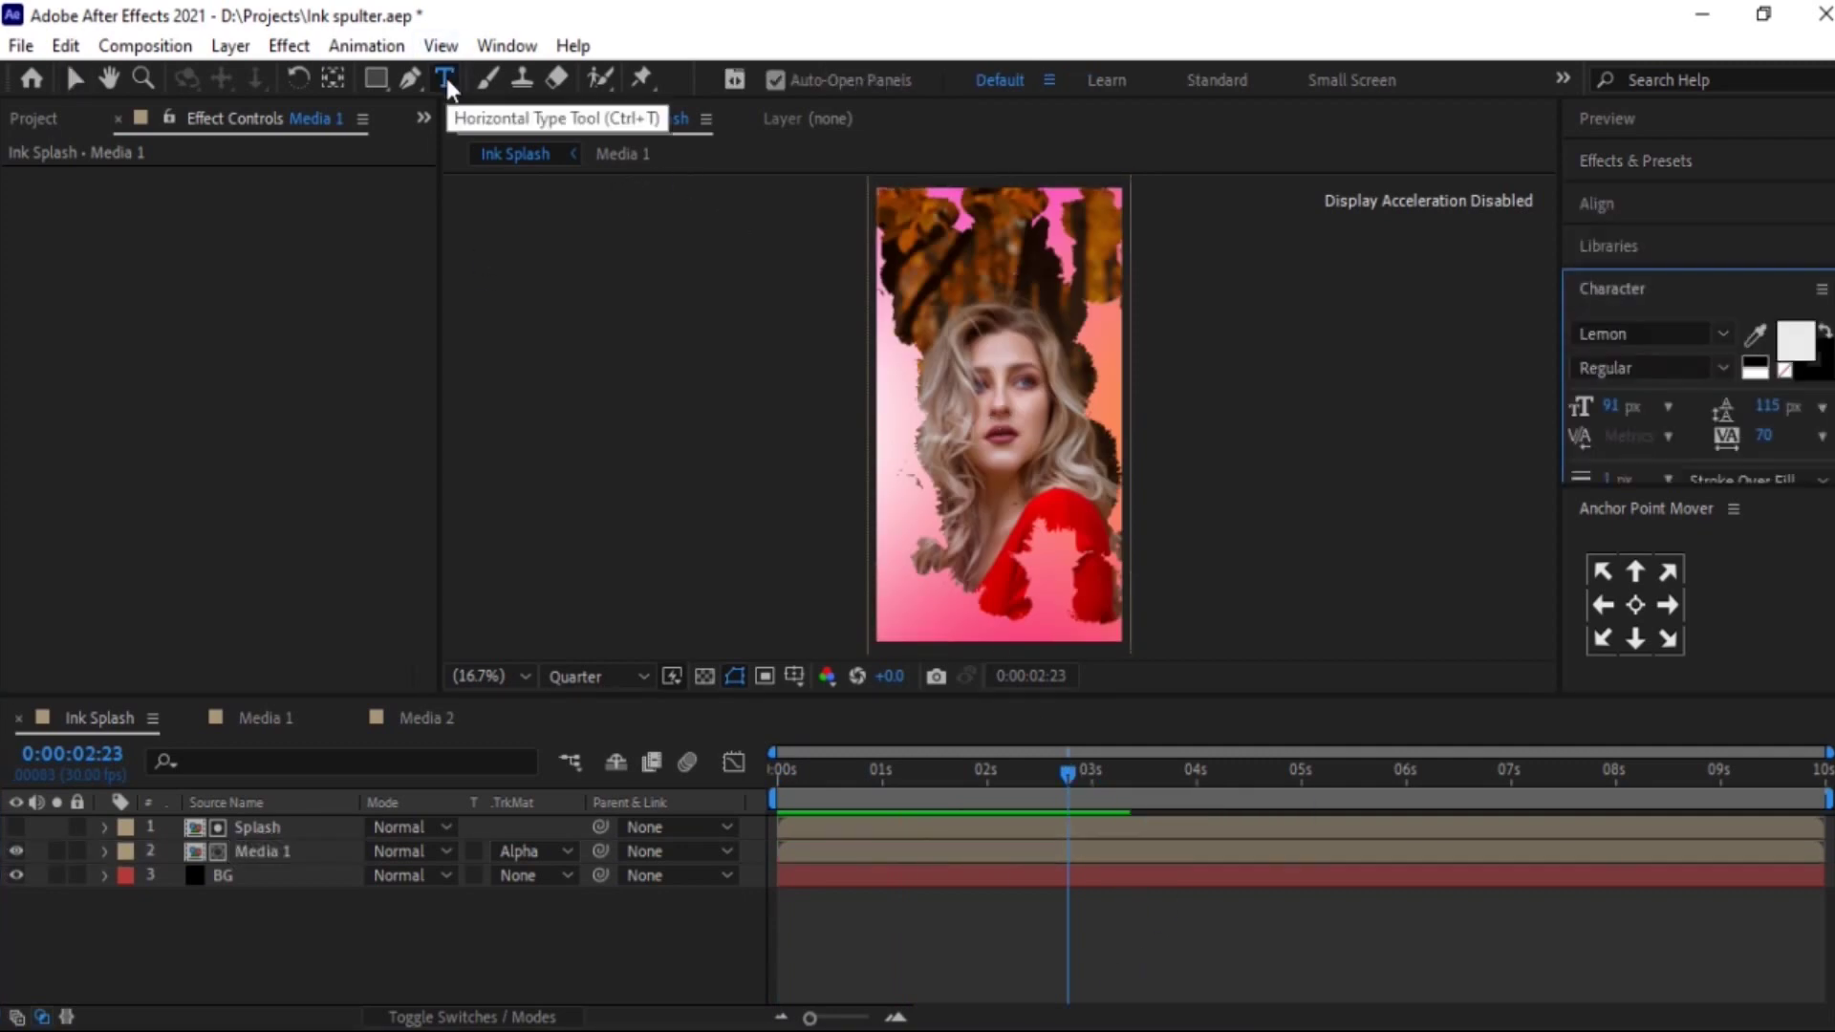
{"action": "left_click", "coordinate": [980, 594]}
{"action": "type", "text": "Fashion"}
{"action": "left_click", "coordinate": [1596, 203]}
{"action": "key", "text": "Return"}
{"action": "type", "text": "Style"}
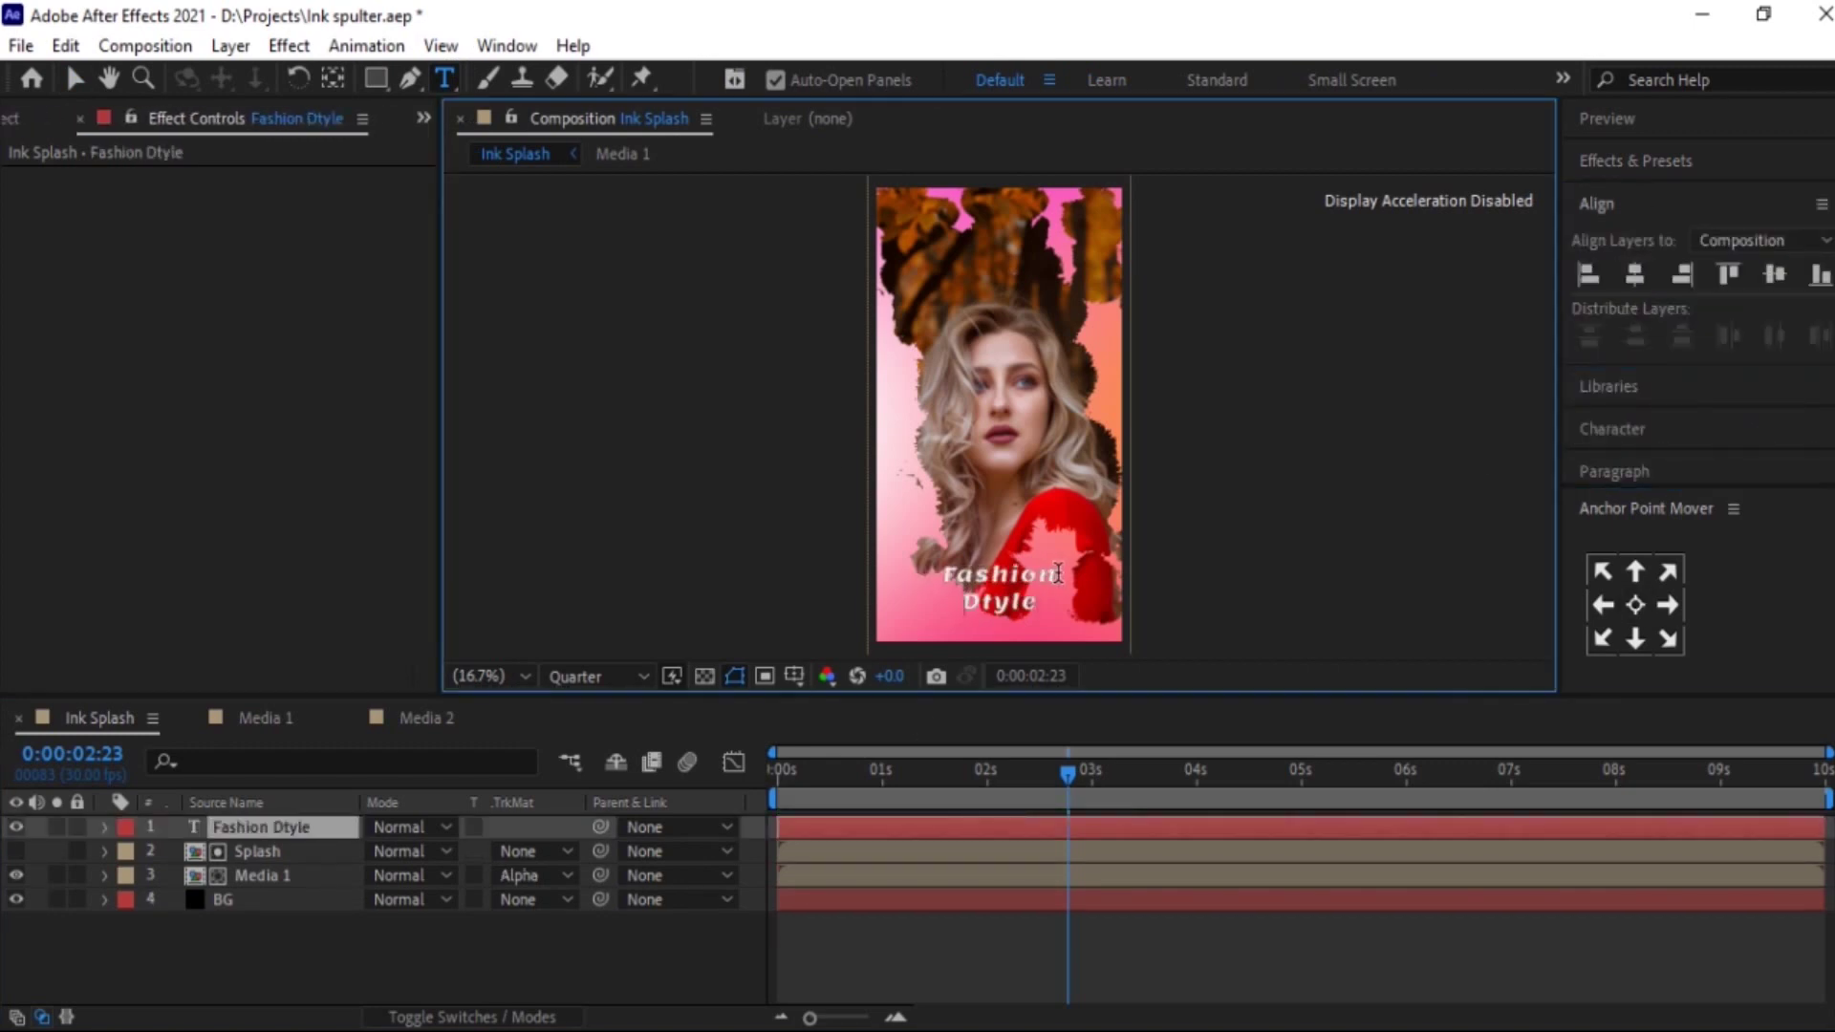
- Enlarge the word Fashion to span nearly the frame's width and adjust the font size of Style below it
{"action": "left_click_drag", "start_coordinate": [949, 577], "coordinate": [1061, 577]}
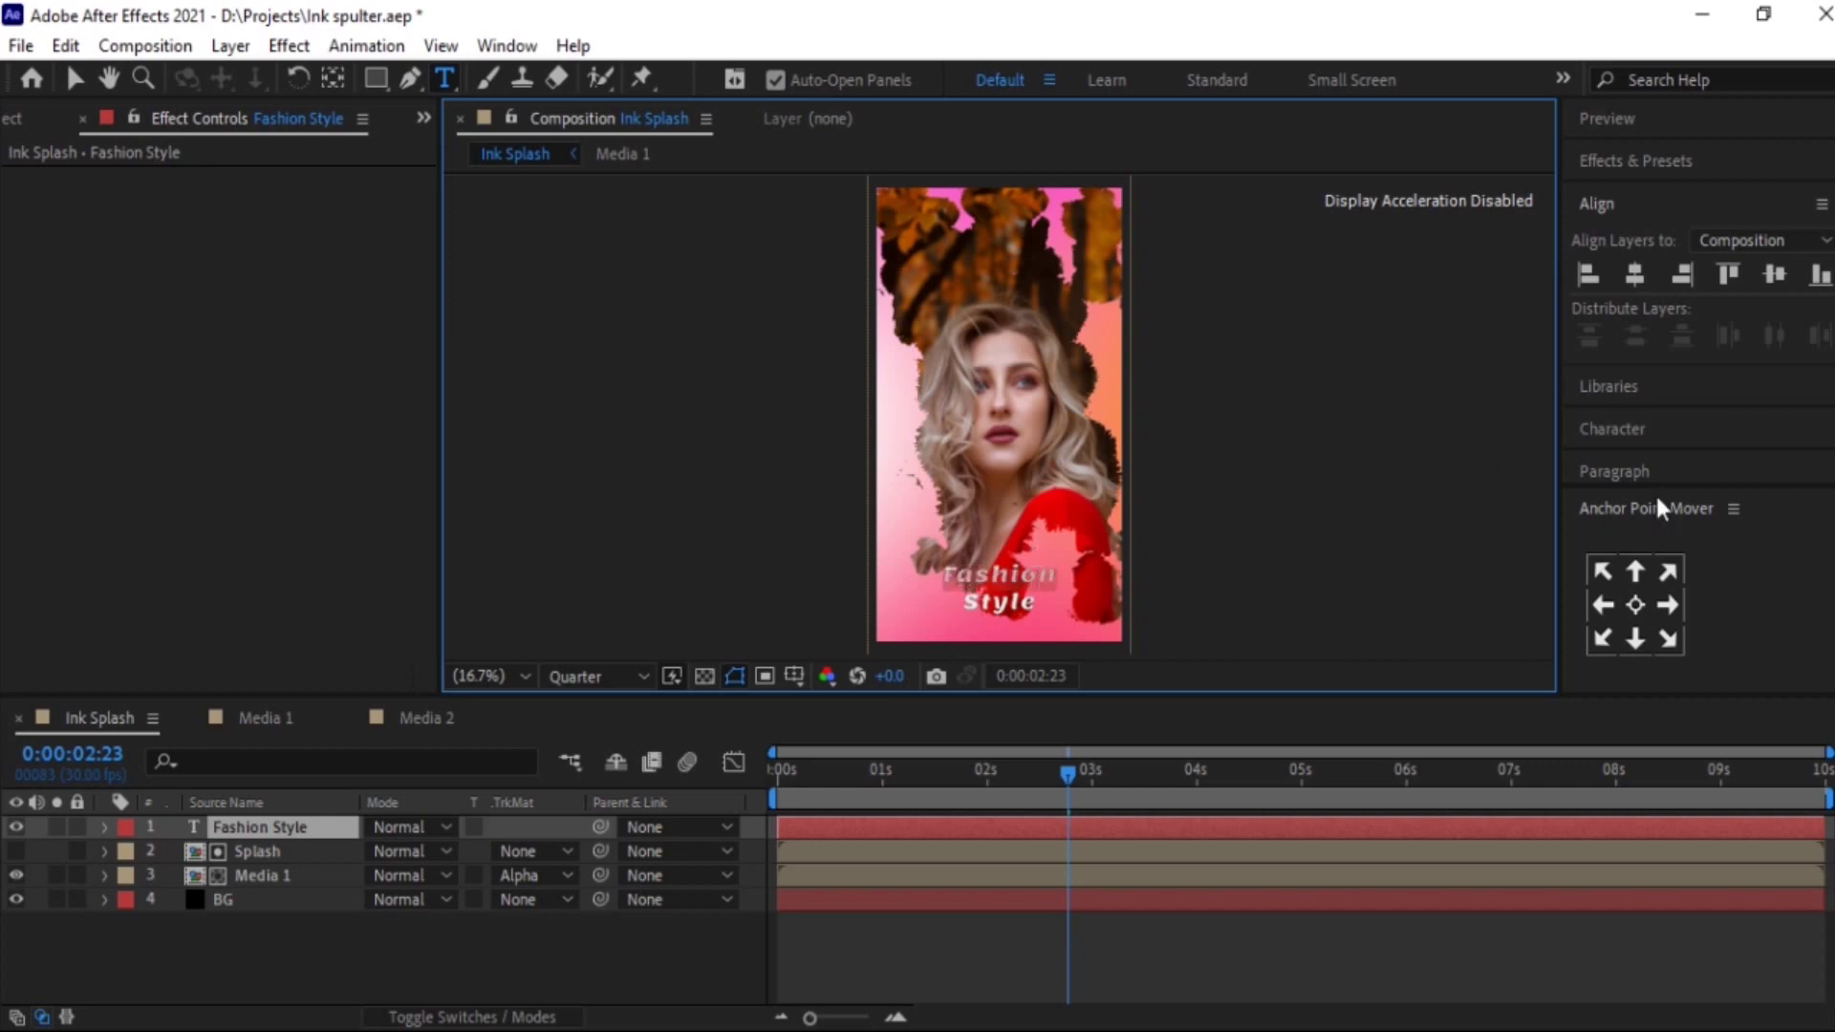
{"action": "left_click", "coordinate": [1629, 430]}
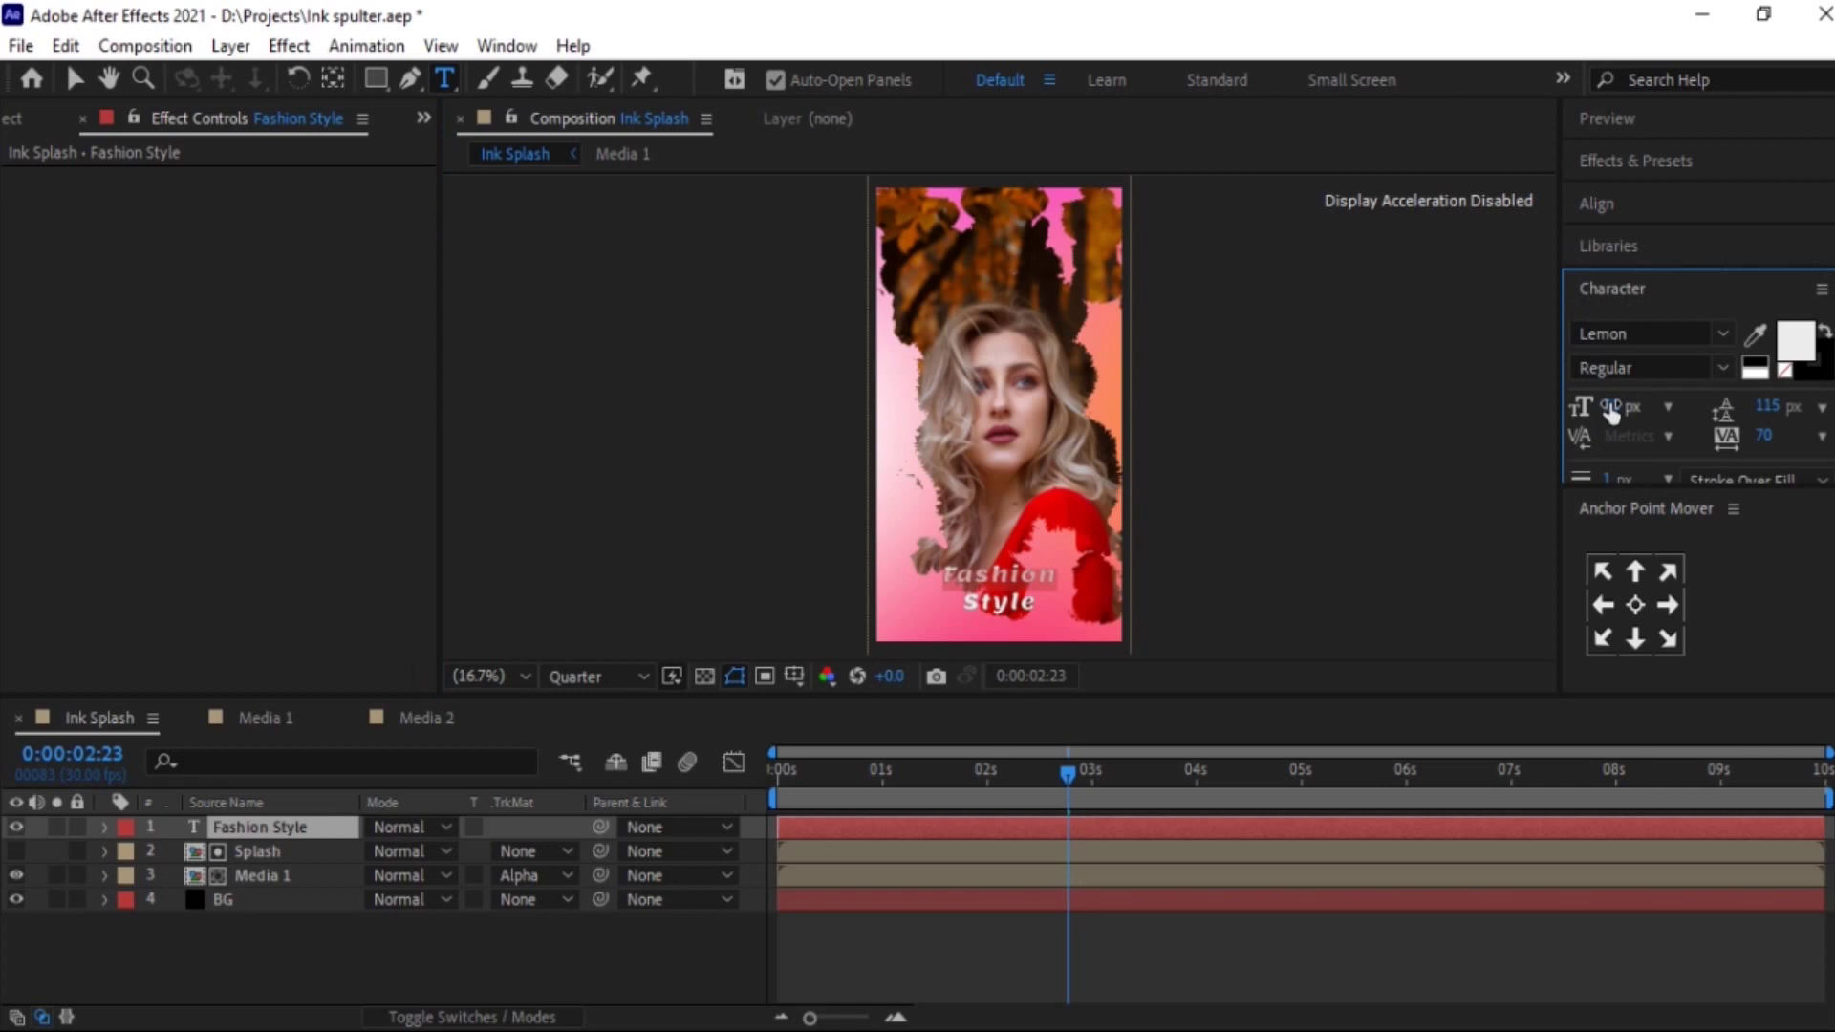
{"action": "left_click_drag", "start_coordinate": [1622, 405], "coordinate": [1649, 405]}
{"action": "left_click_drag", "start_coordinate": [1768, 405], "coordinate": [1806, 432]}
{"action": "left_click_drag", "start_coordinate": [1615, 405], "coordinate": [1613, 408]}
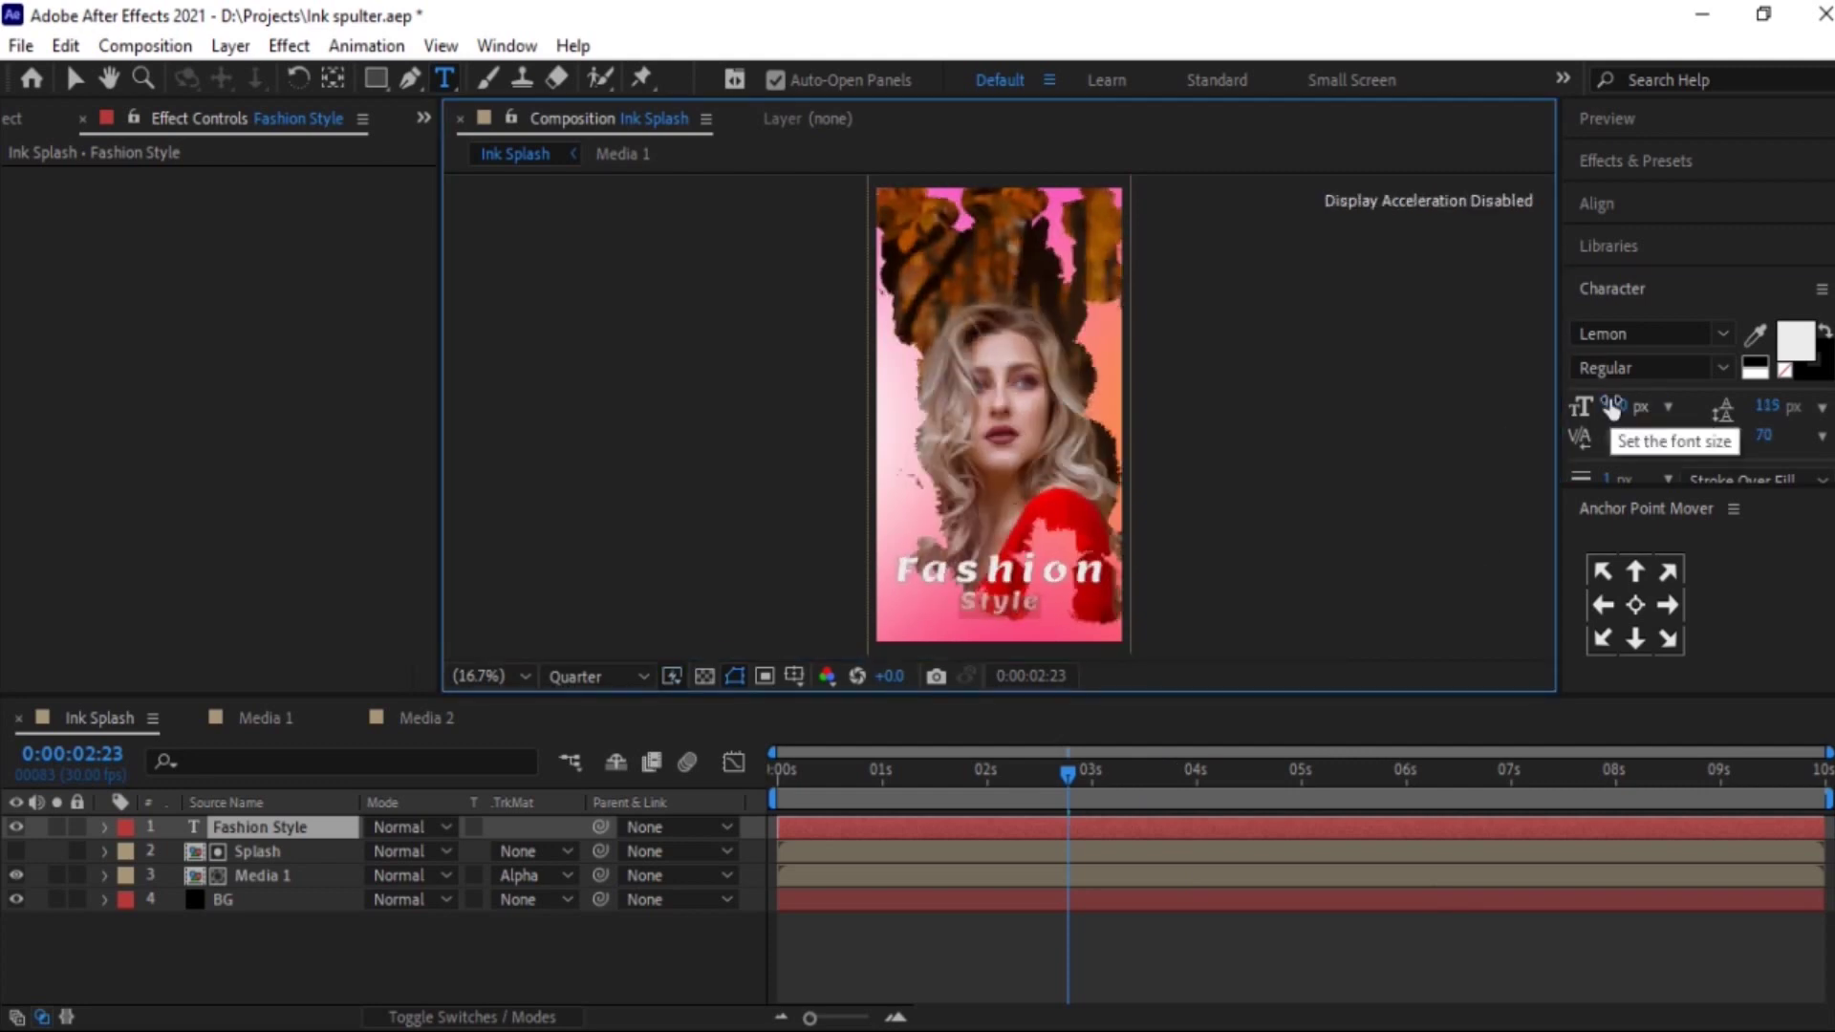
- Move the Fashion Style text slightly lower, close to the frame's bottom edge
{"action": "left_click", "coordinate": [304, 833]}
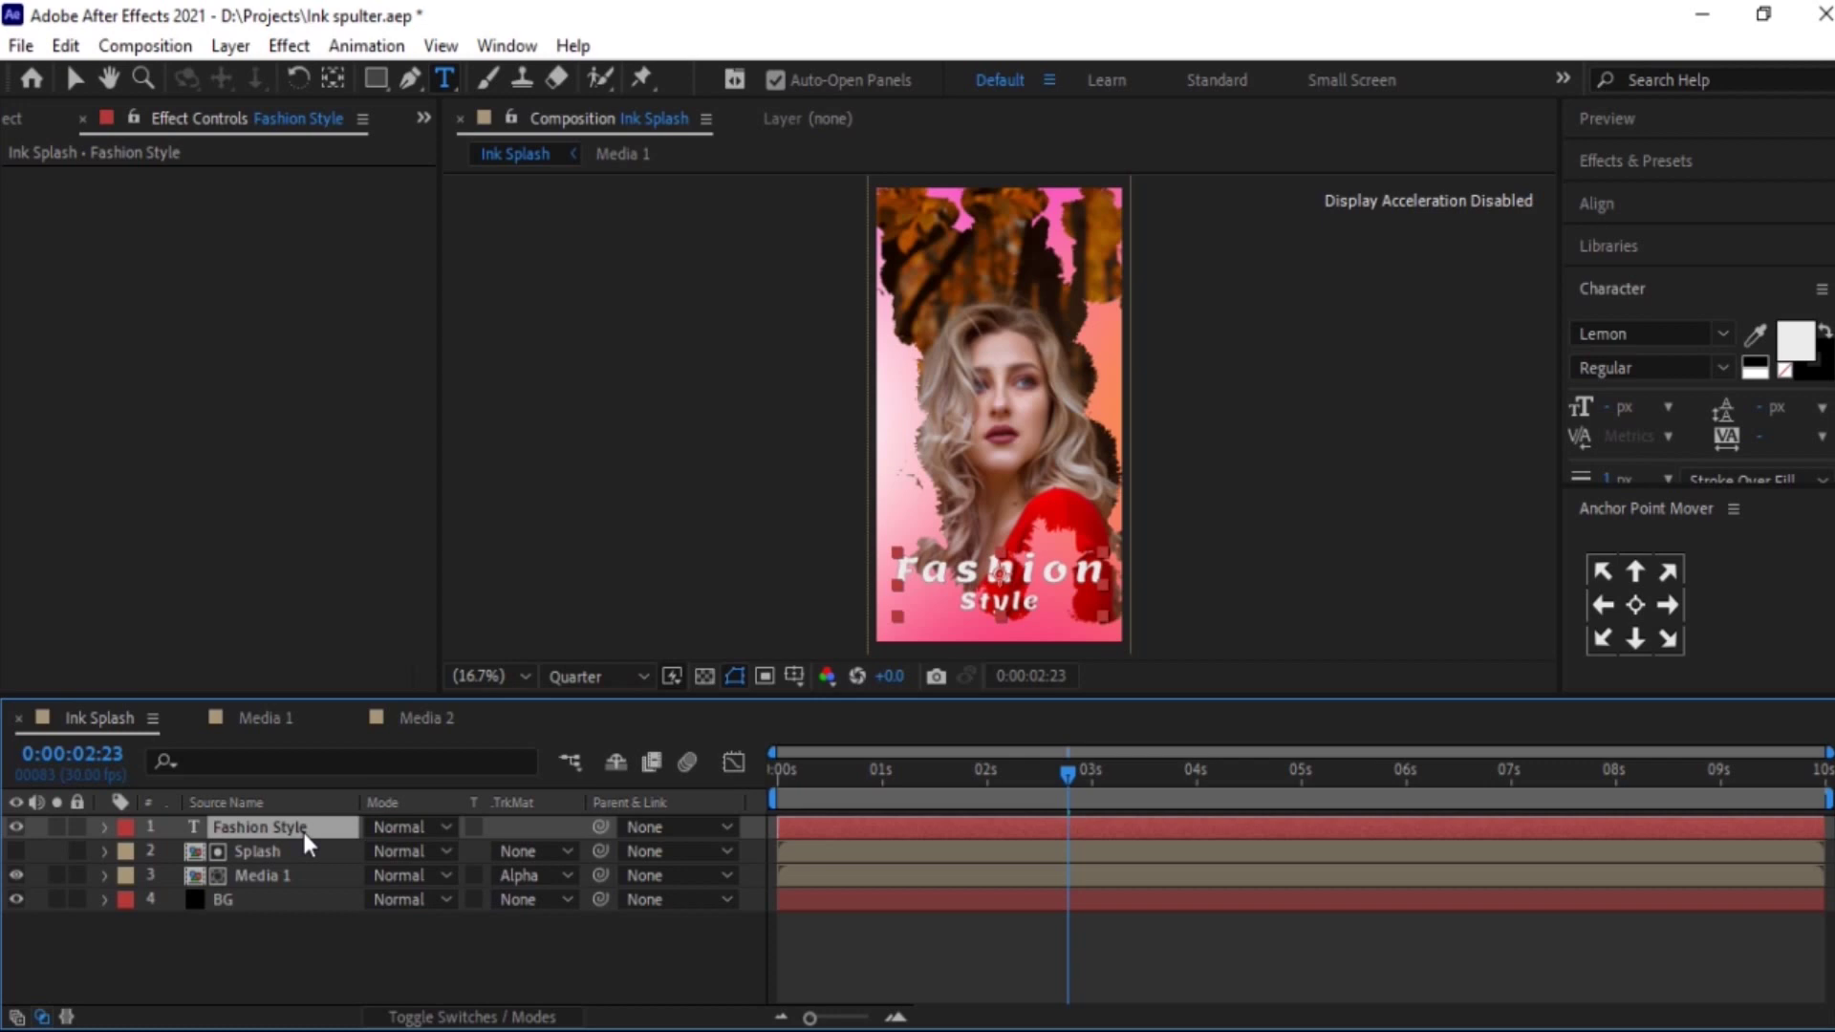
{"action": "key", "text": "v"}
{"action": "left_click_drag", "start_coordinate": [1013, 602], "coordinate": [1013, 619]}
{"action": "left_click", "coordinate": [1606, 204]}
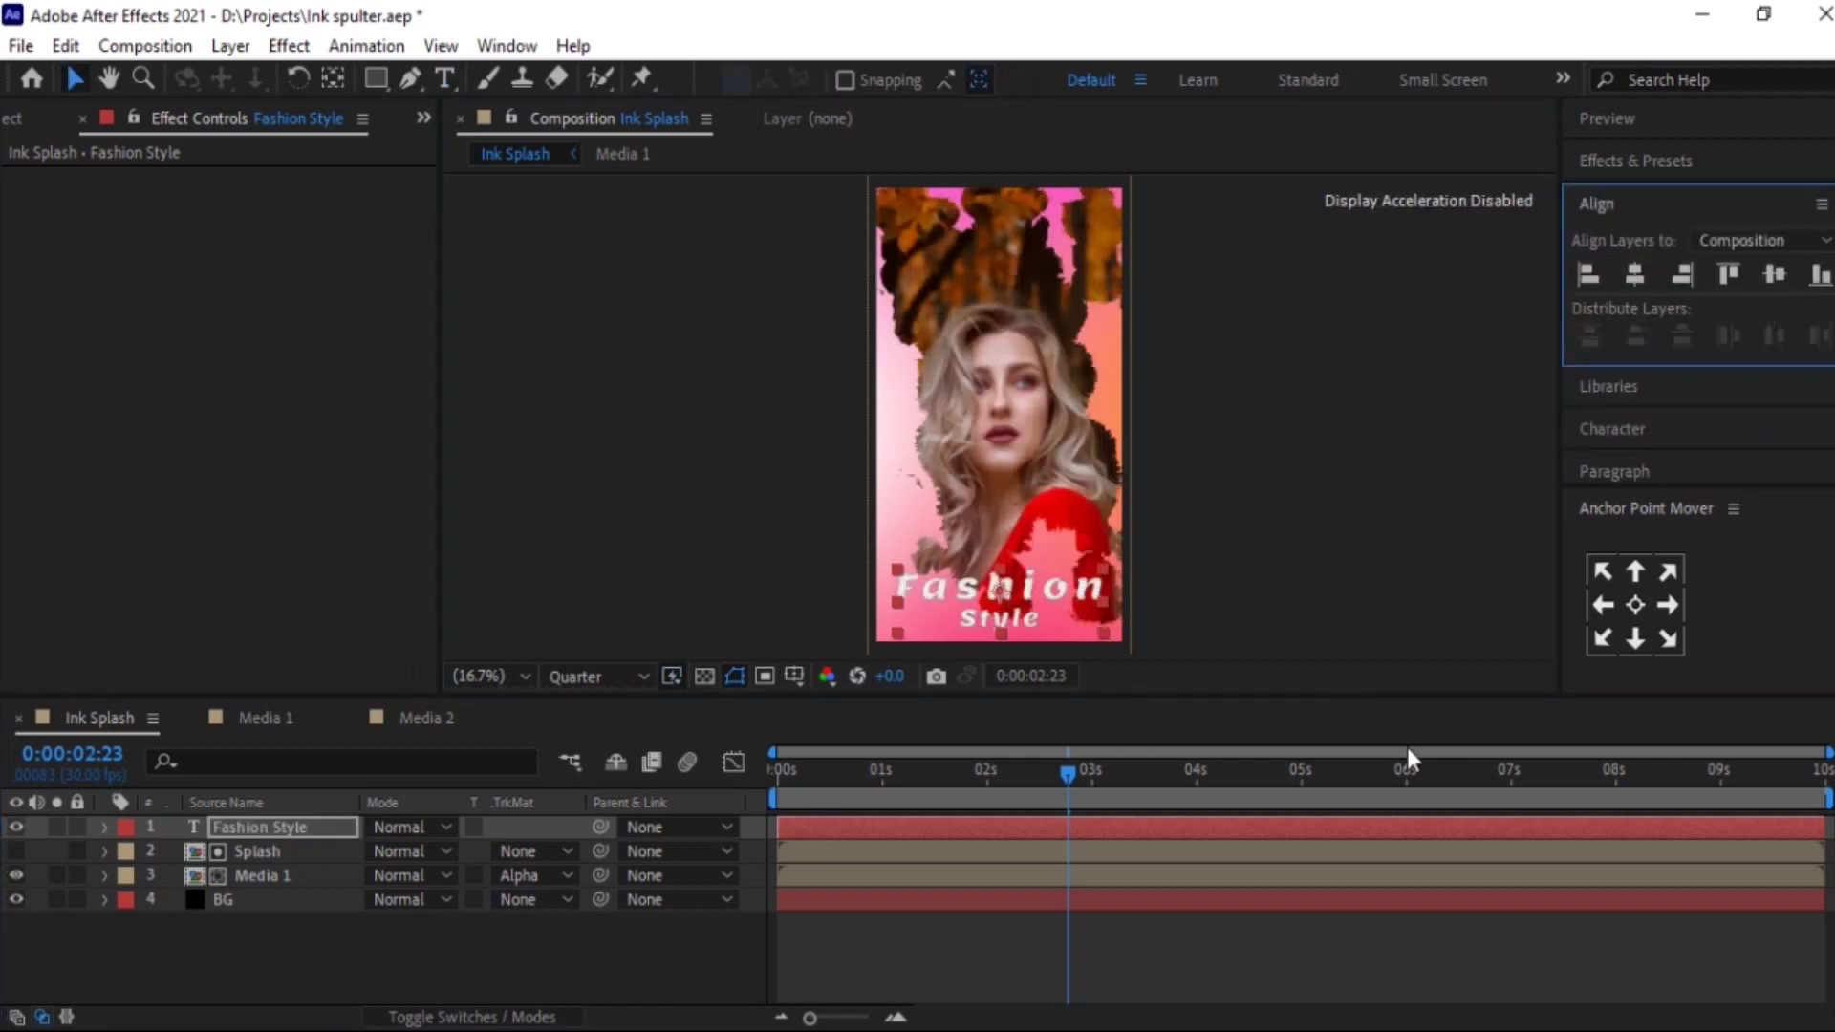
{"action": "left_click", "coordinate": [1334, 908]}
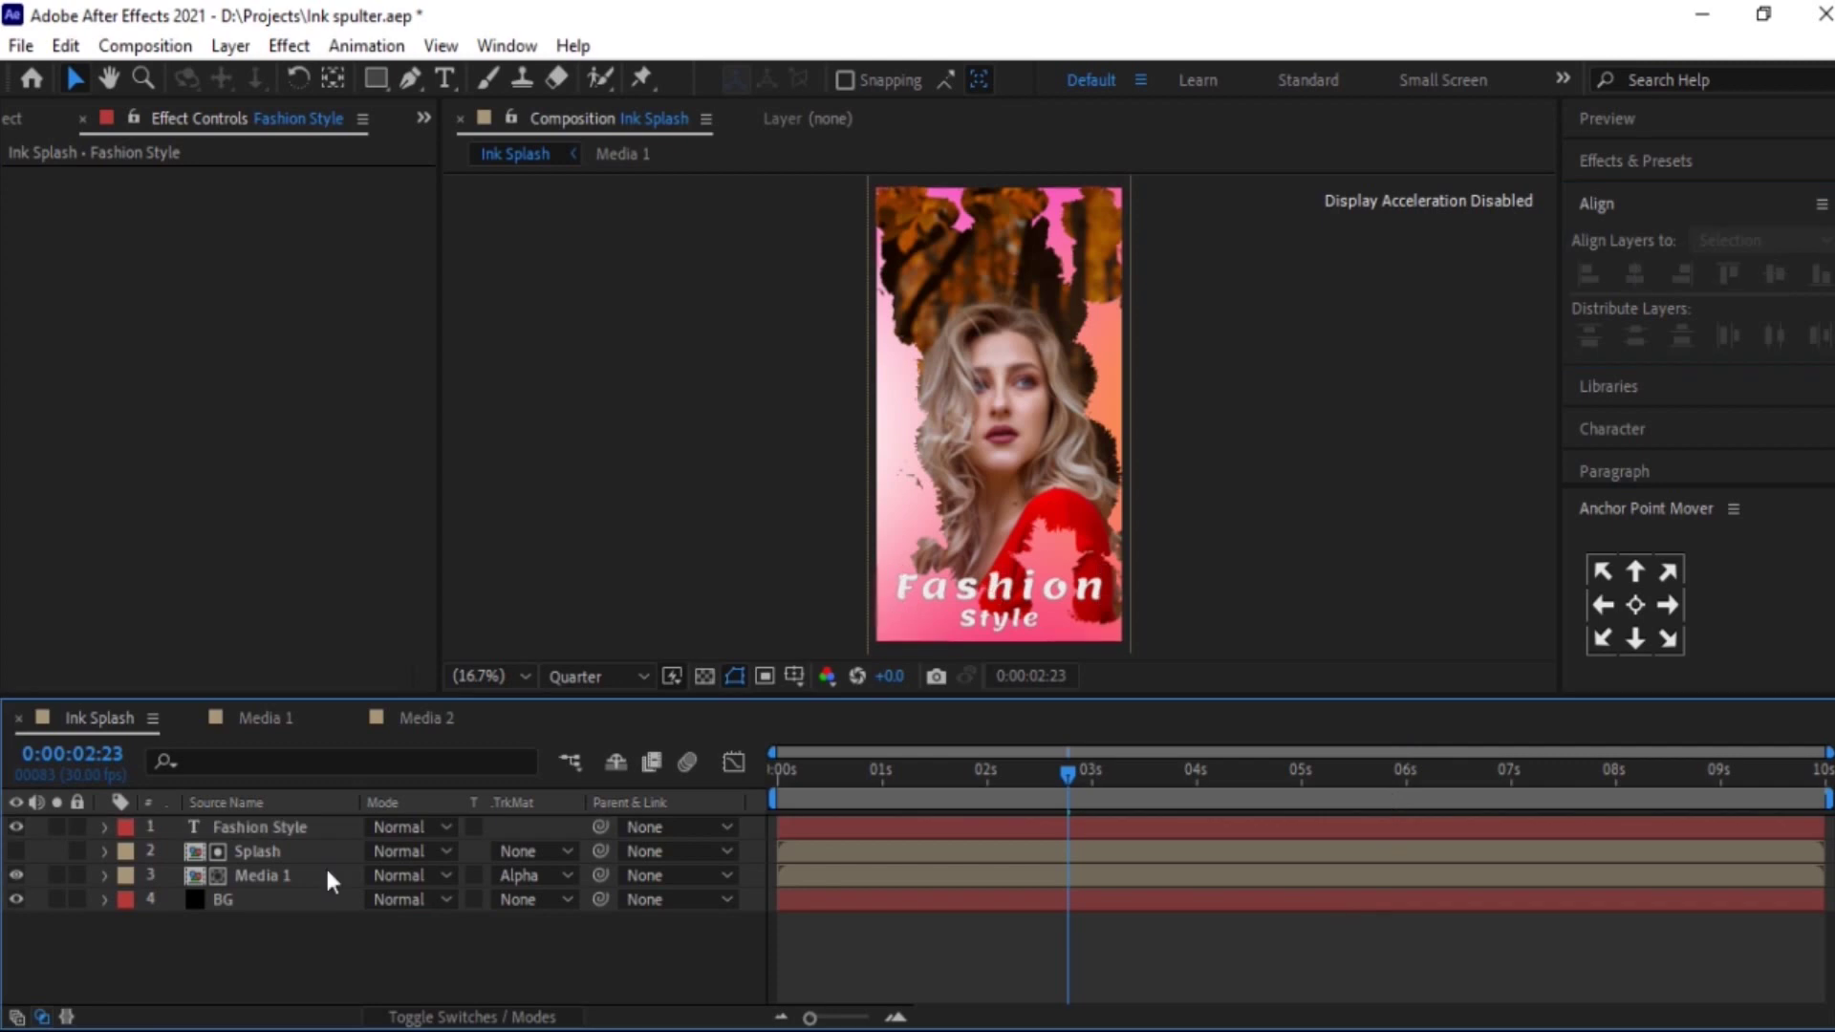
- Add 100% Scale keyframes to the Fashion Style layer at 0:00:00:00 and 0:00:09:29
{"action": "left_click", "coordinate": [265, 823]}
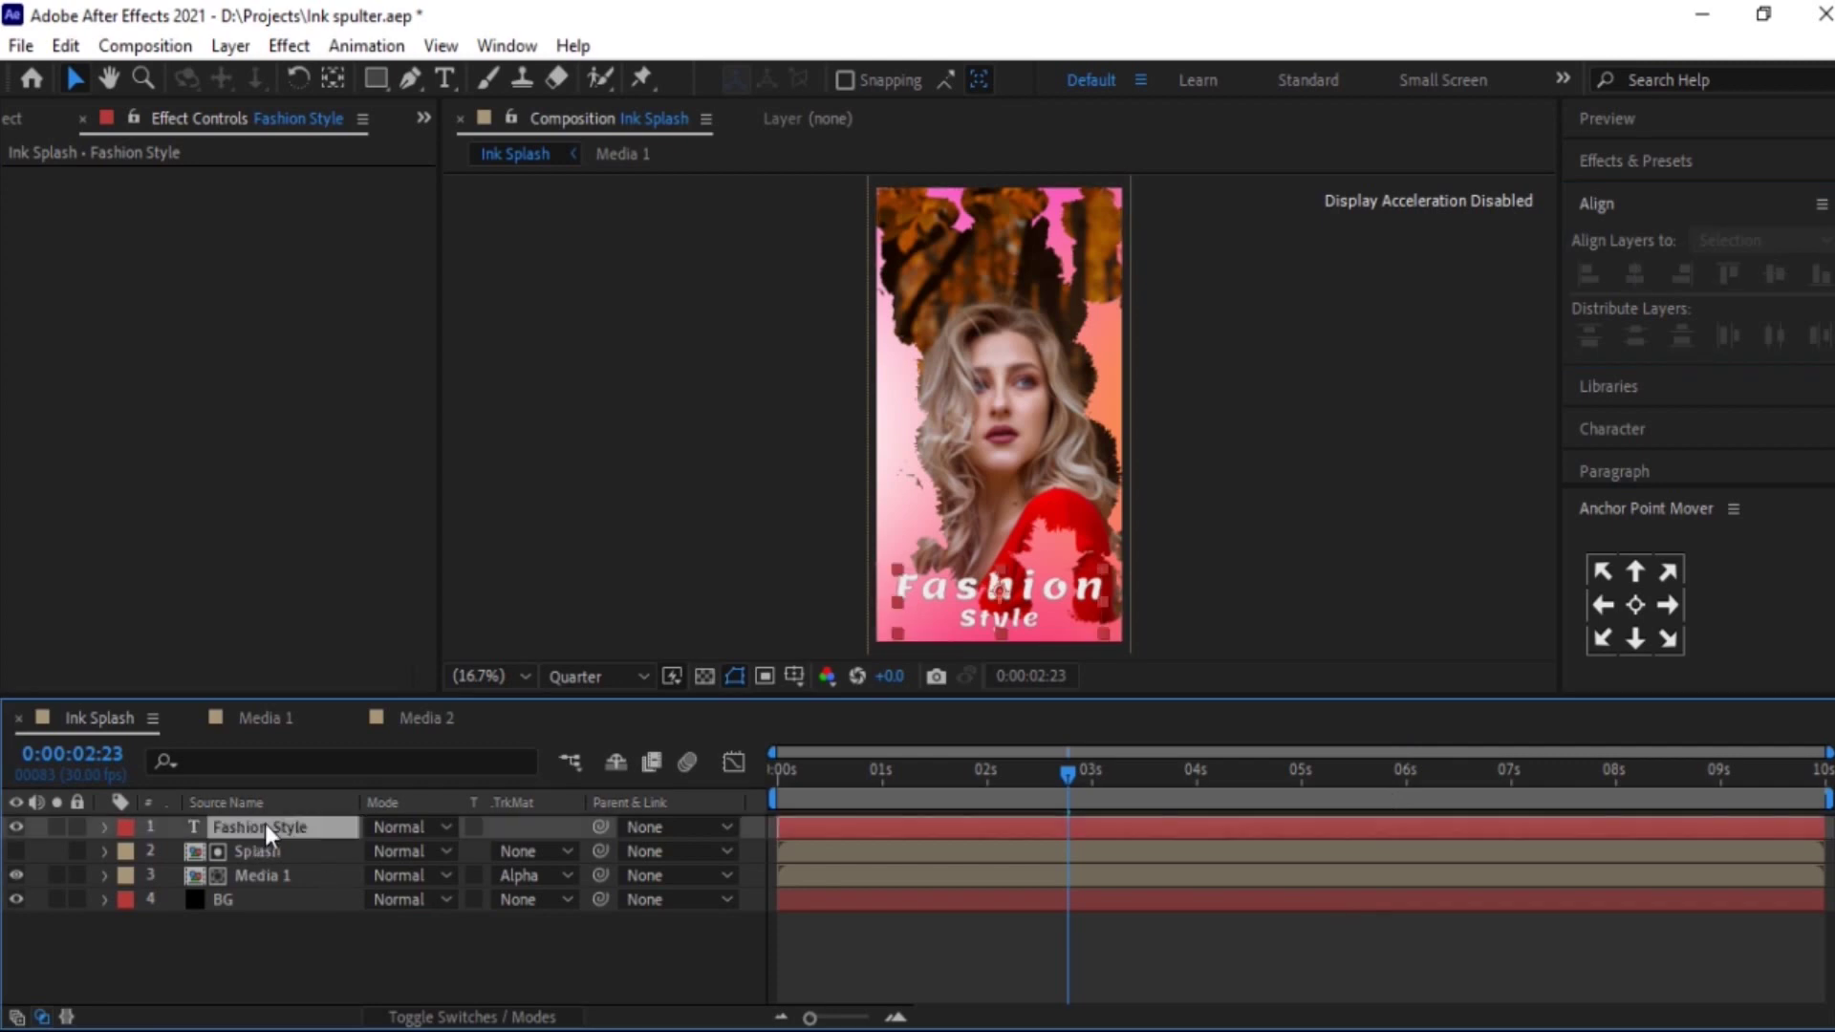
{"action": "key", "text": "s"}
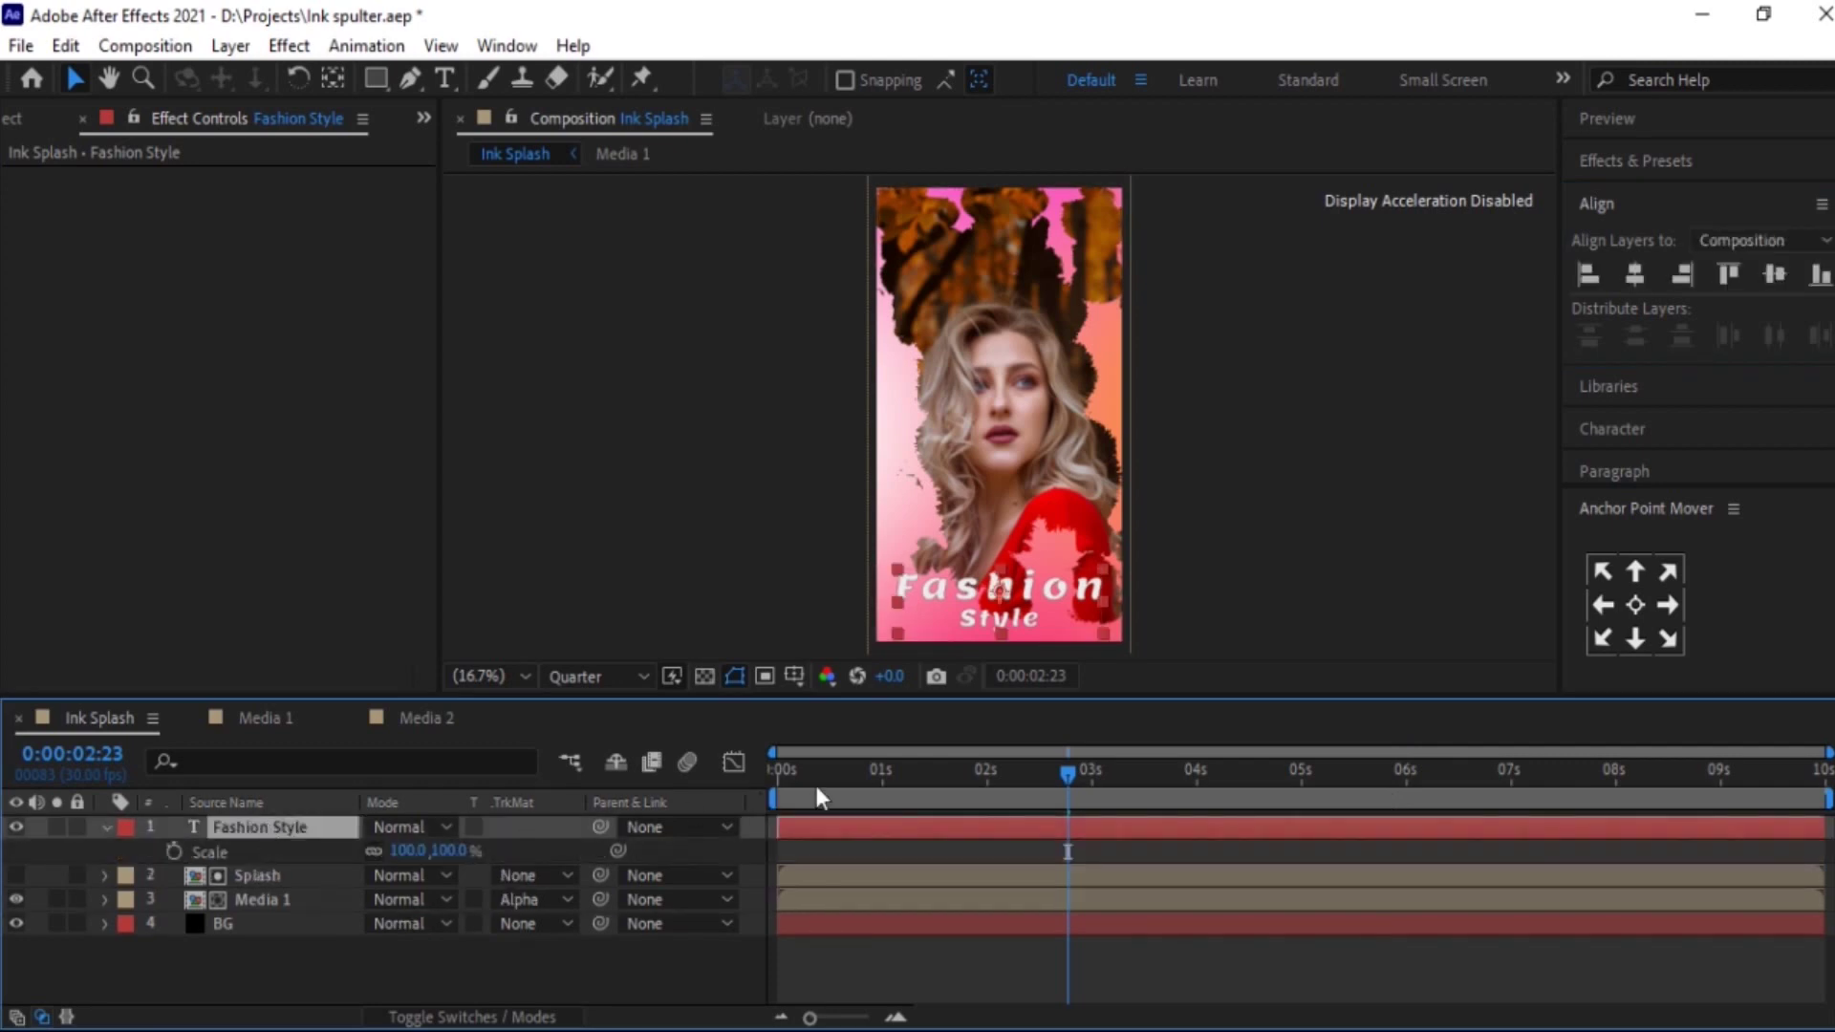
{"action": "left_click_drag", "start_coordinate": [824, 766], "coordinate": [668, 766]}
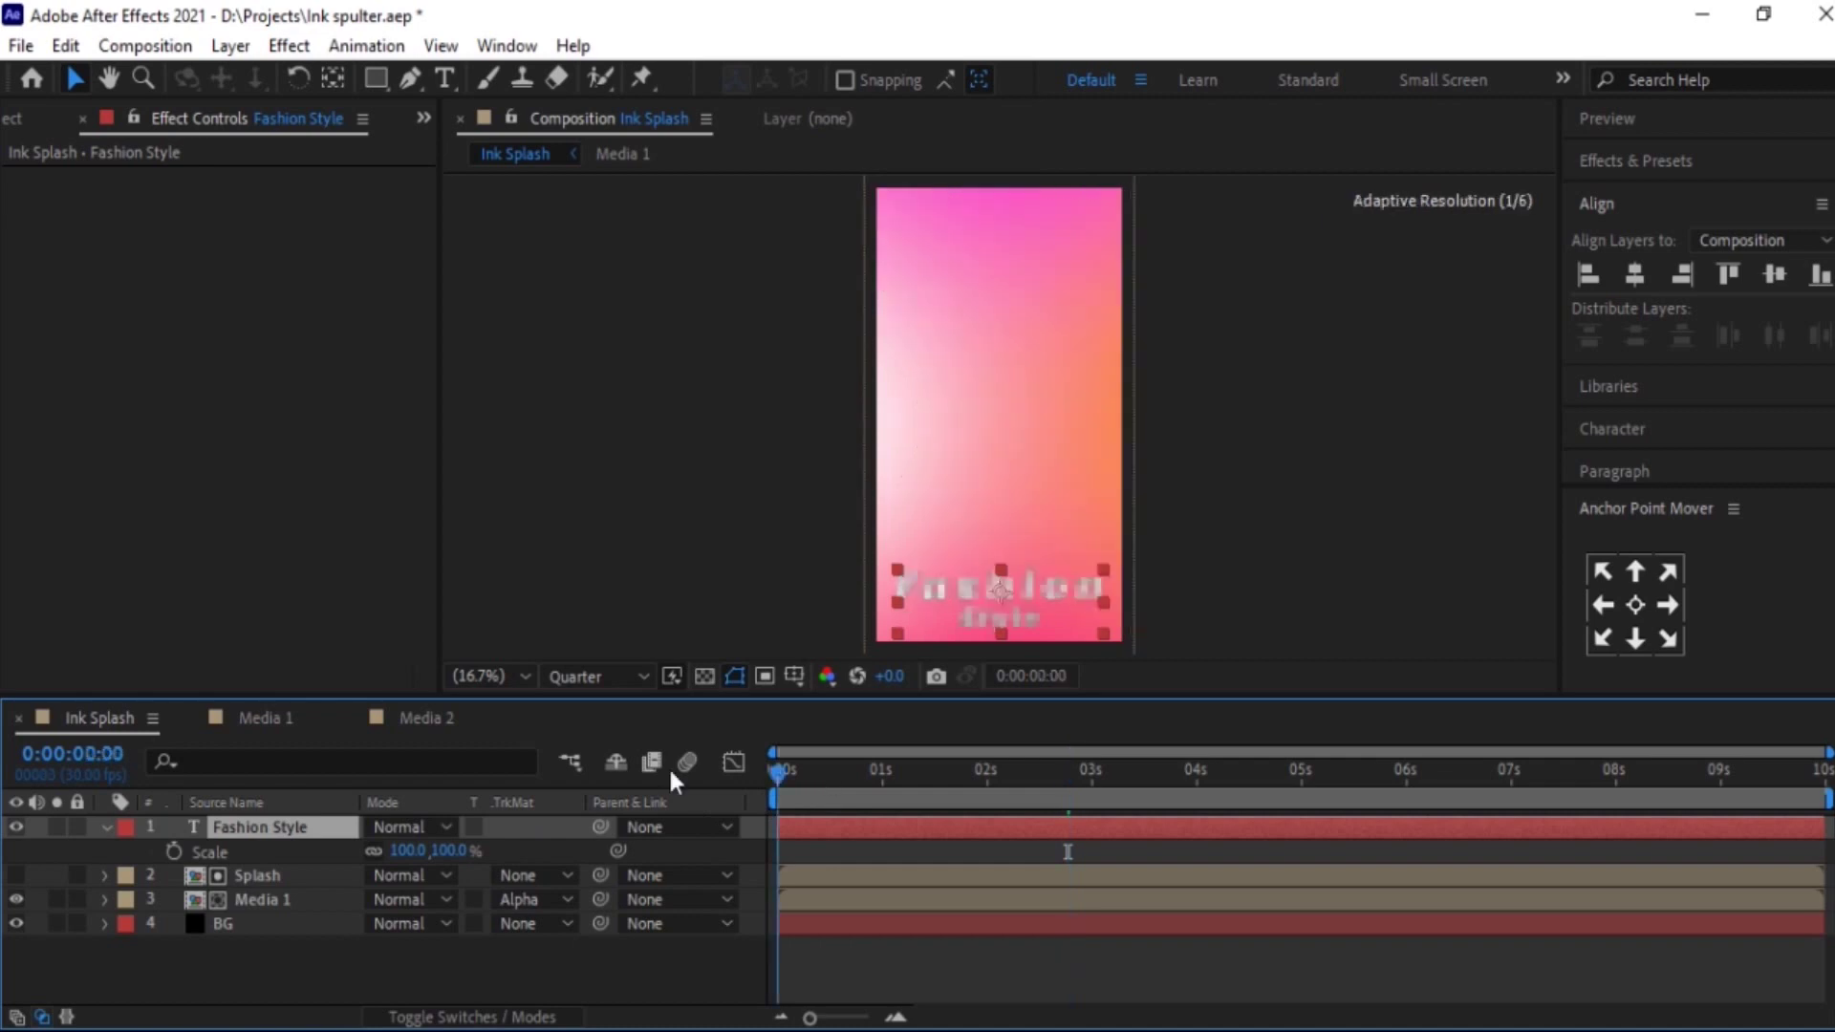
{"action": "left_click", "coordinate": [174, 850]}
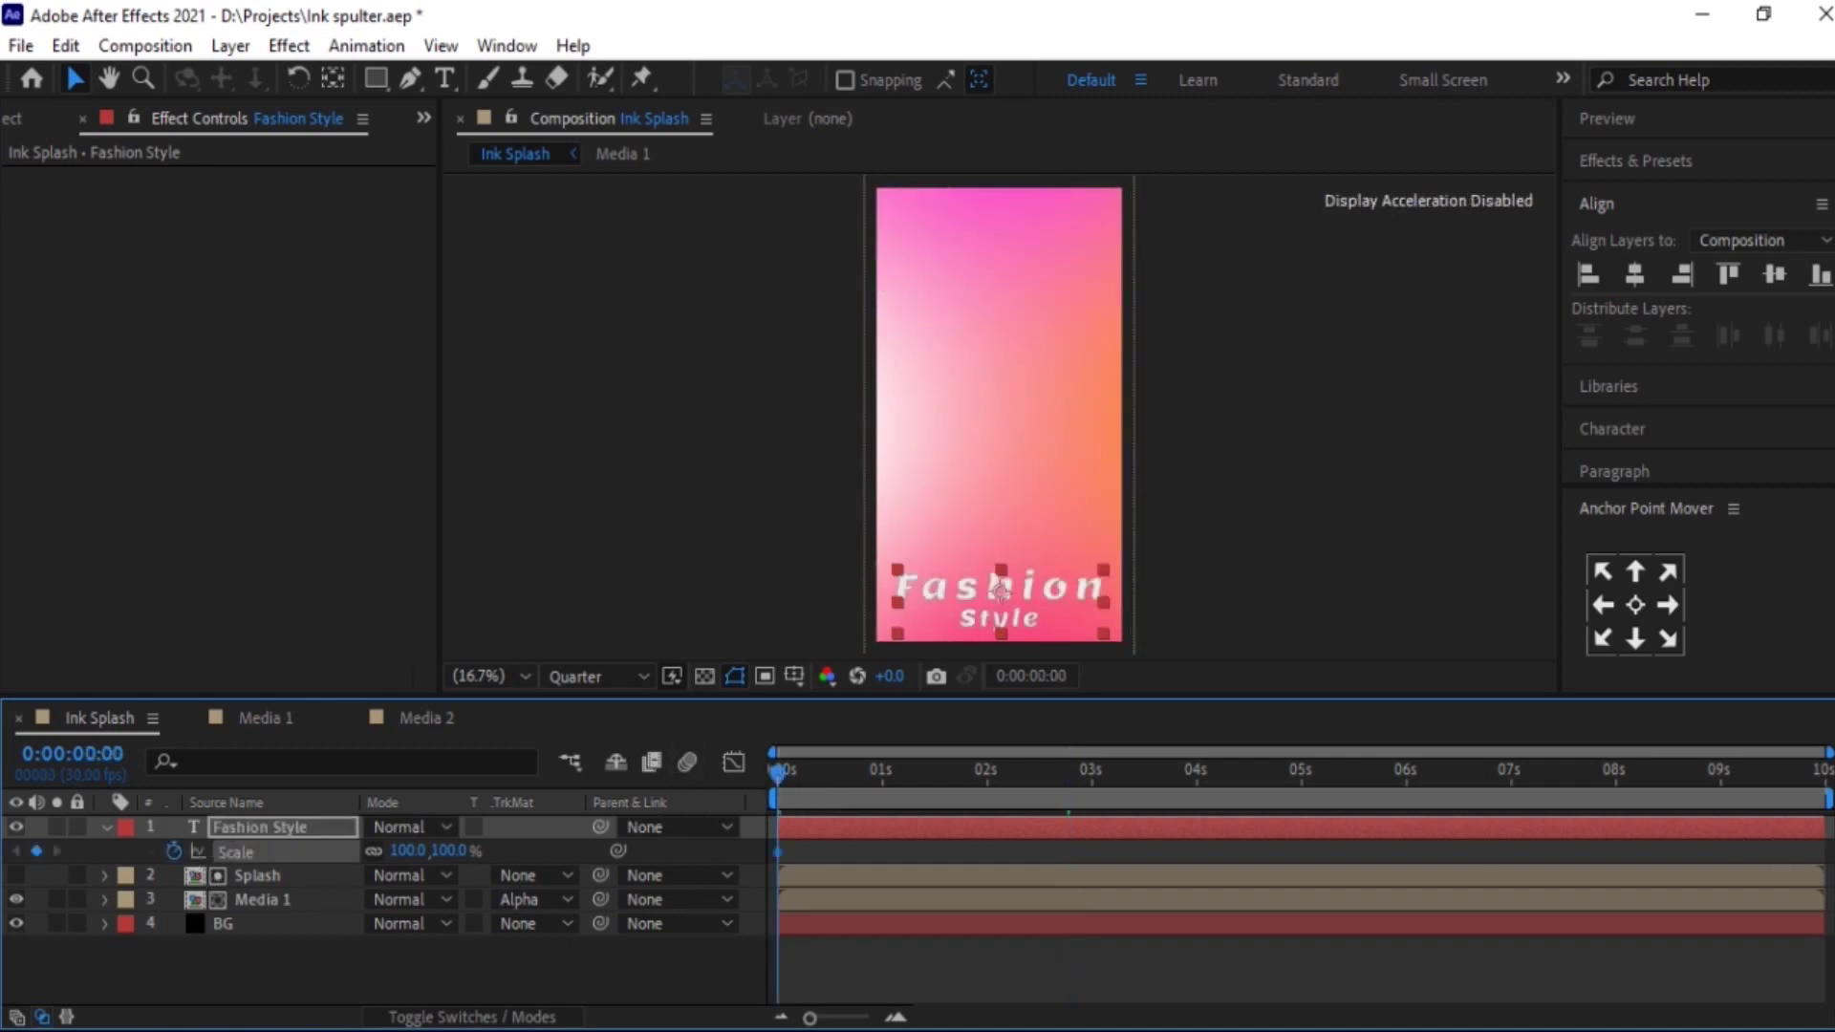
{"action": "key", "text": "End"}
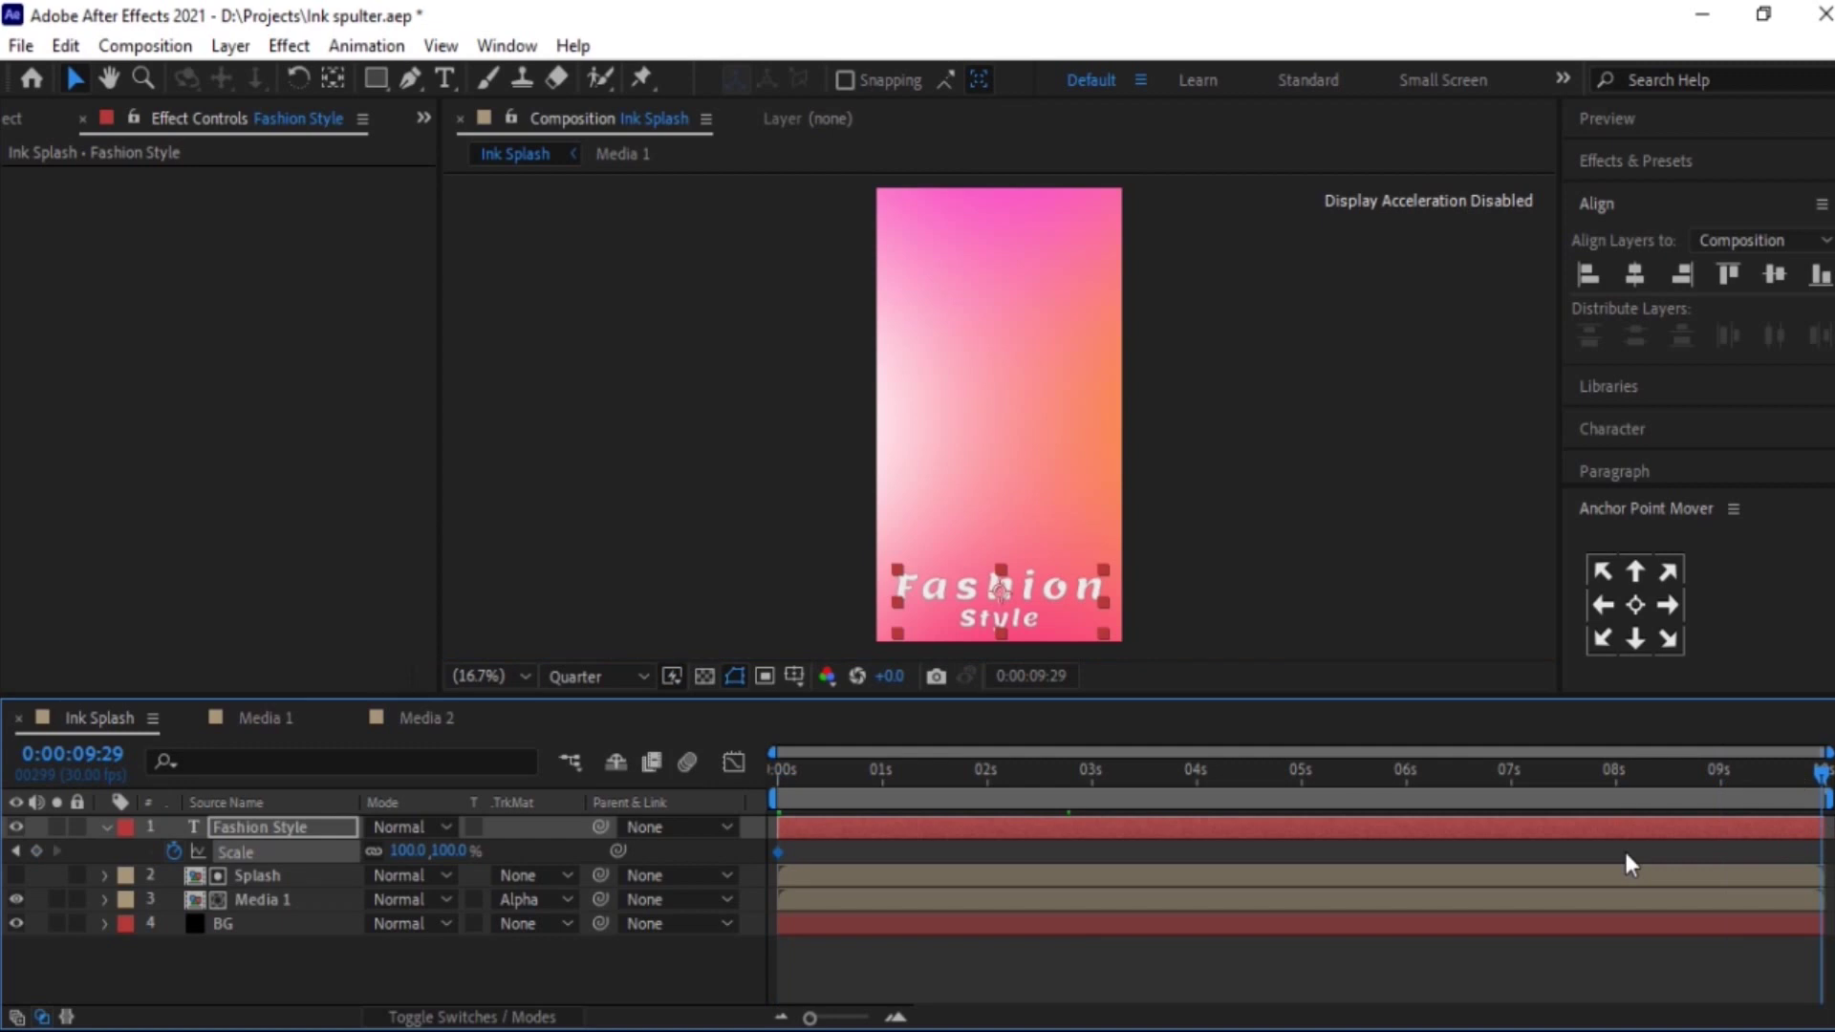
{"action": "key", "text": "alt+shift+s"}
- Set the text layer's first Scale keyframe to 110% and check the animation through 0:00:02:20
{"action": "key", "text": "Home"}
{"action": "left_click", "coordinate": [450, 851]}
{"action": "type", "text": "110"}
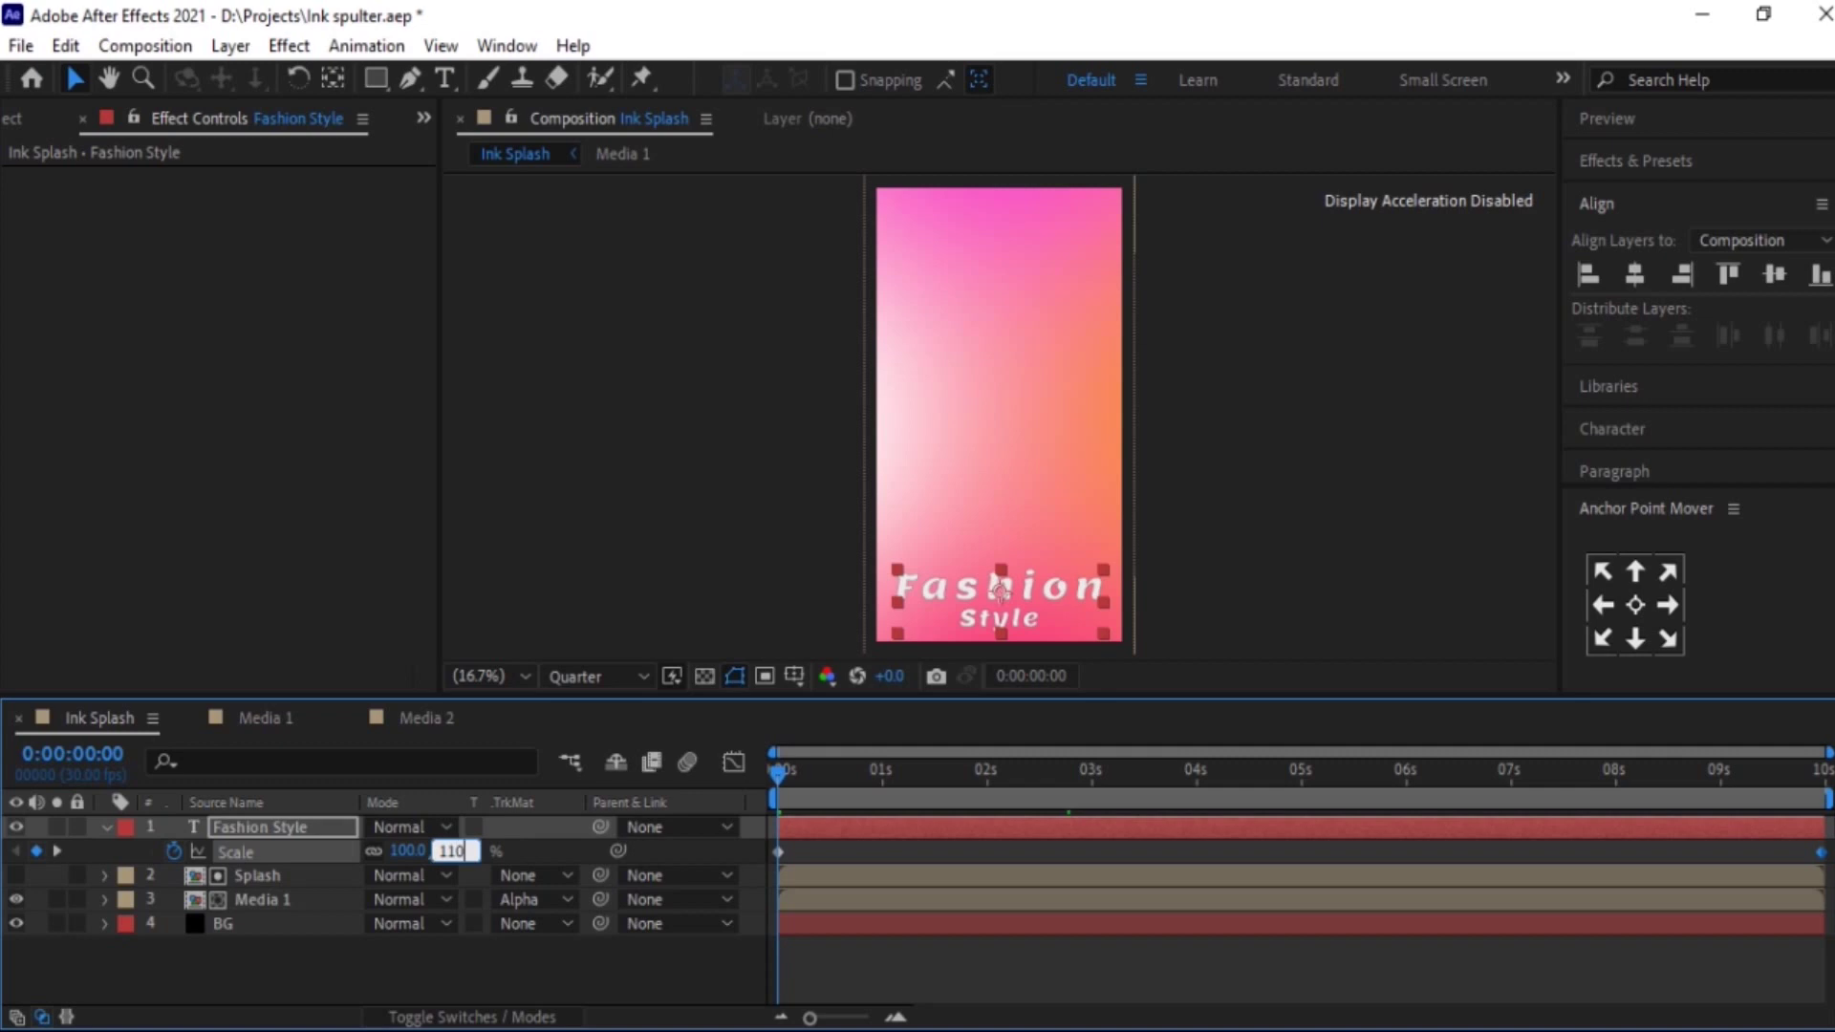
{"action": "key", "text": "Return"}
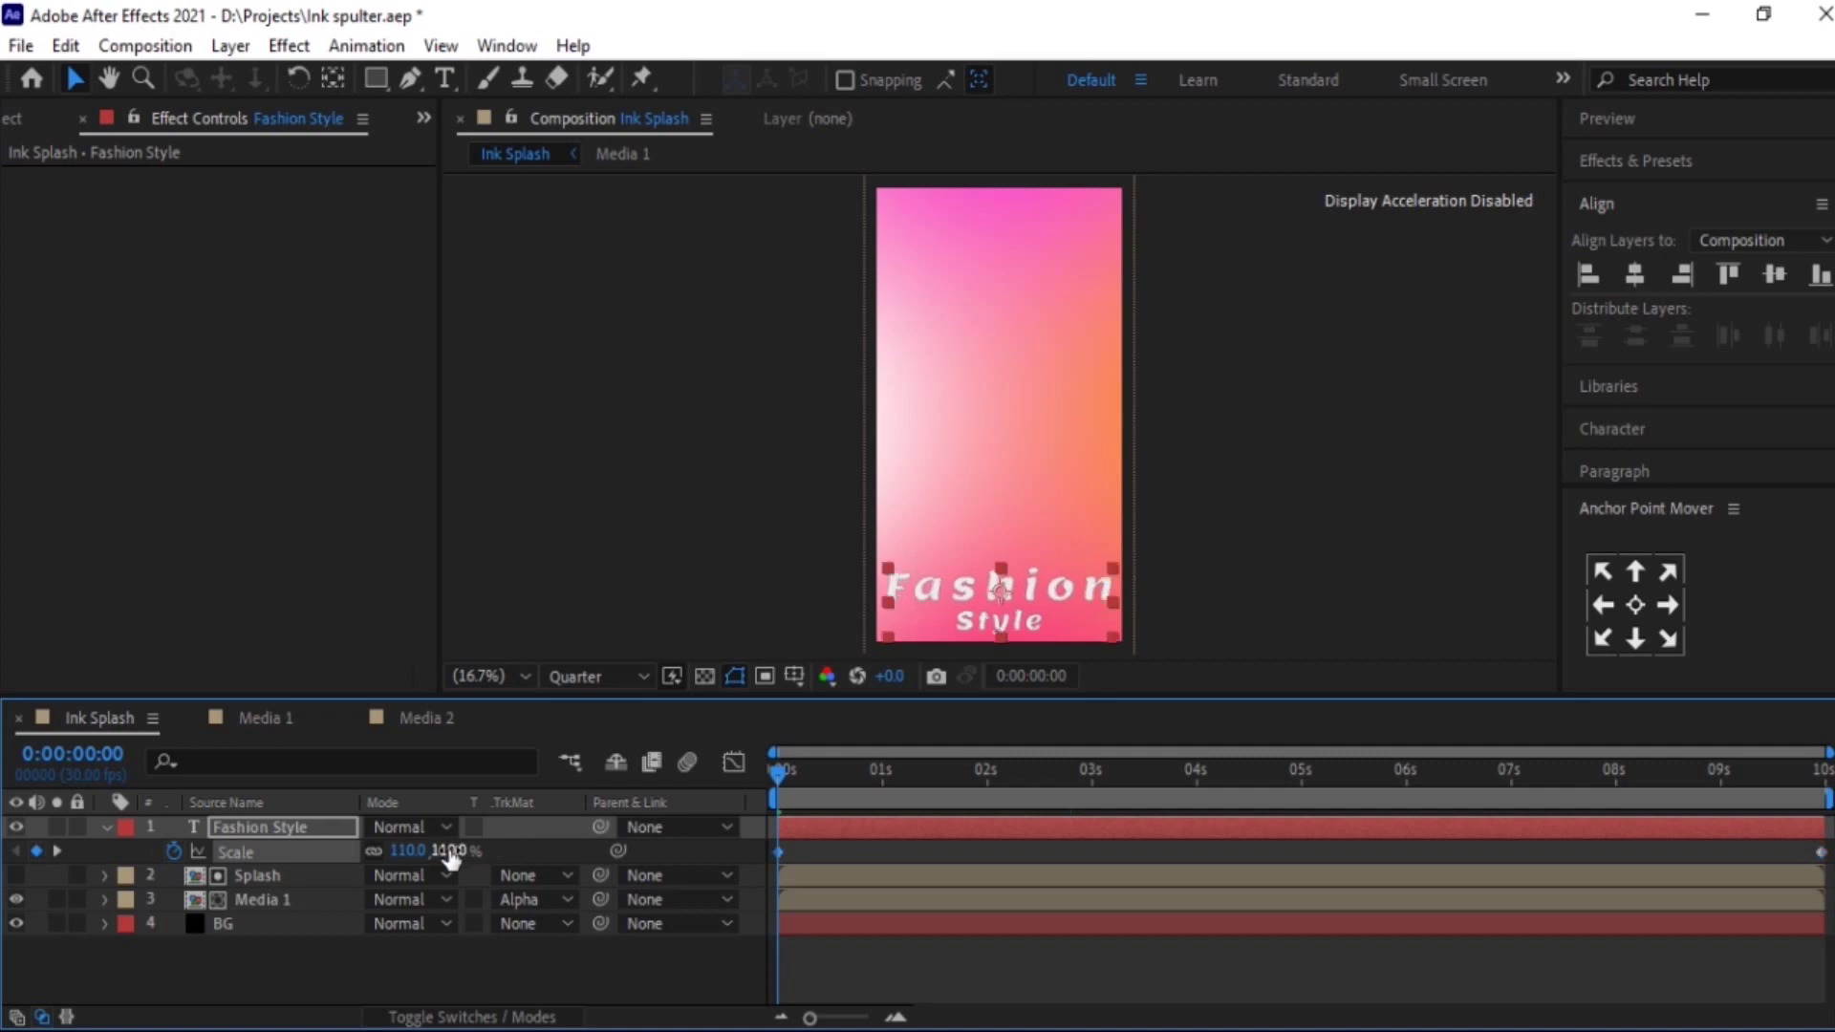
{"action": "left_click_drag", "start_coordinate": [956, 772], "coordinate": [1057, 853]}
{"action": "left_click", "coordinate": [106, 828]}
{"action": "left_click", "coordinate": [262, 931]}
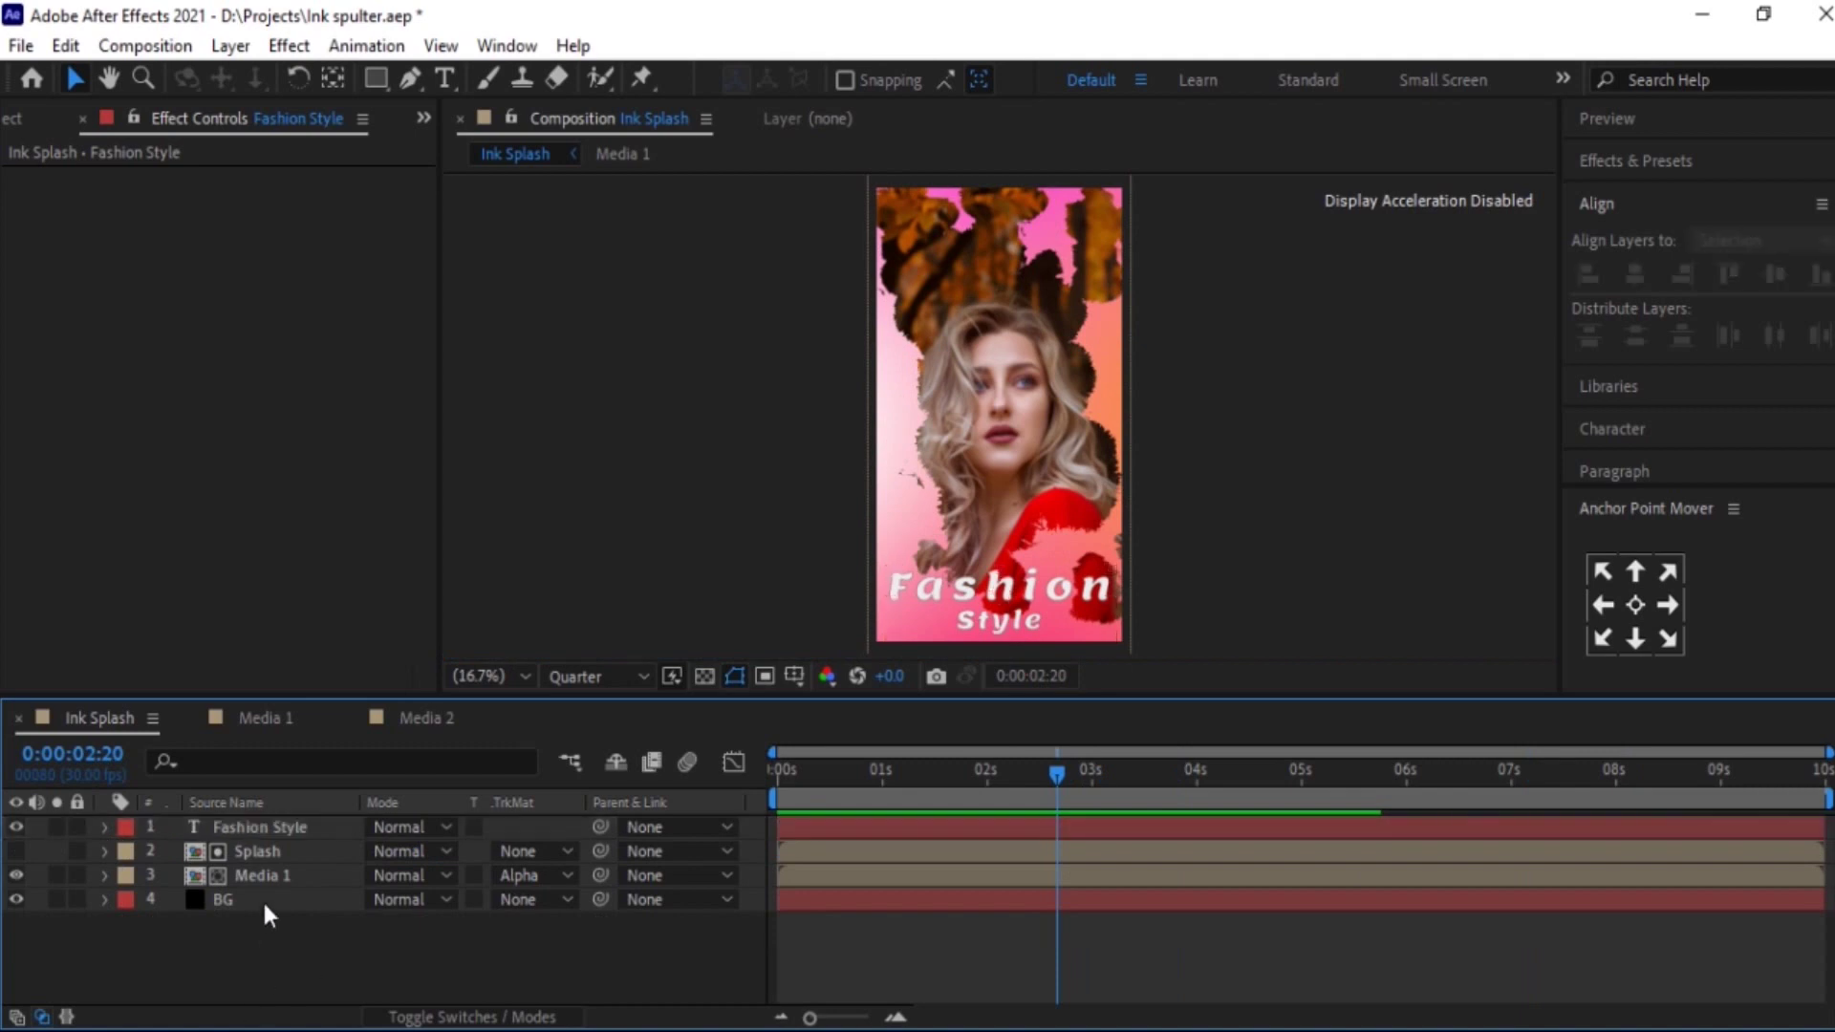
- Duplicate the Media 1 layer and place the copy directly beneath the original, above BG
{"action": "left_click", "coordinate": [277, 852]}
{"action": "left_click_drag", "start_coordinate": [885, 779], "coordinate": [777, 767]}
{"action": "left_click", "coordinate": [279, 874]}
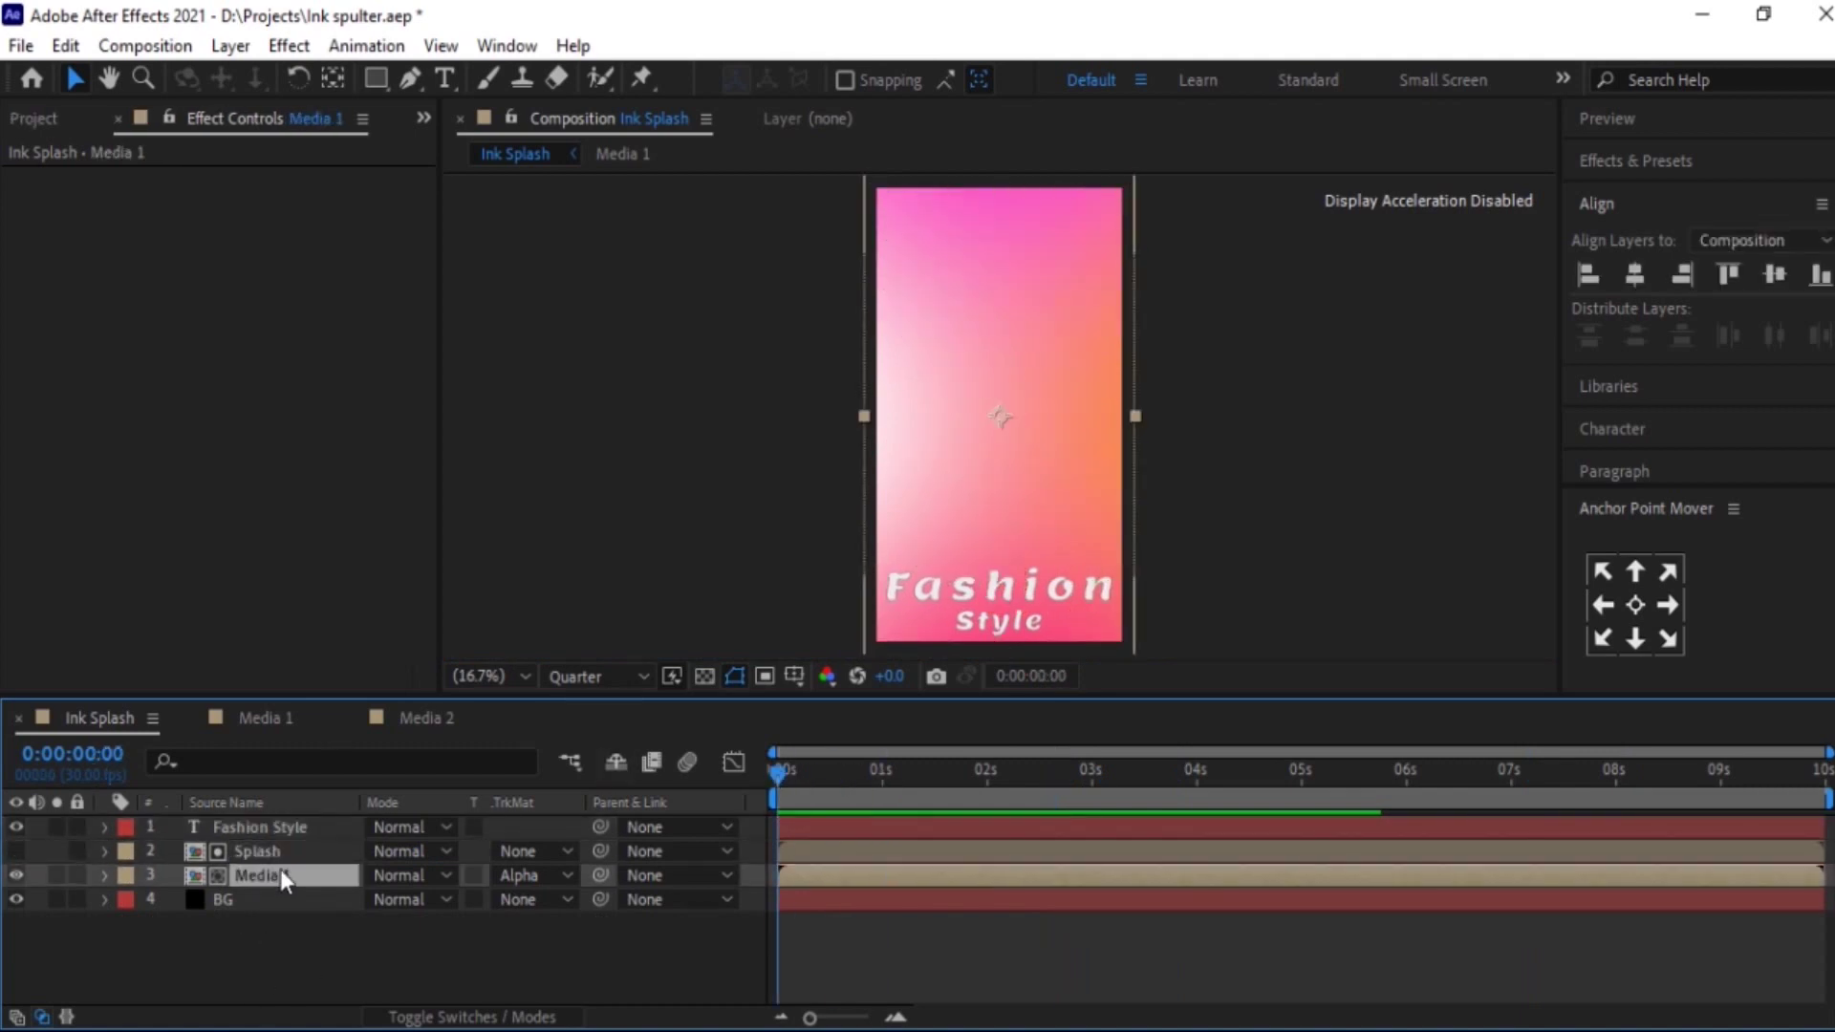
{"action": "key", "text": "ctrl+d"}
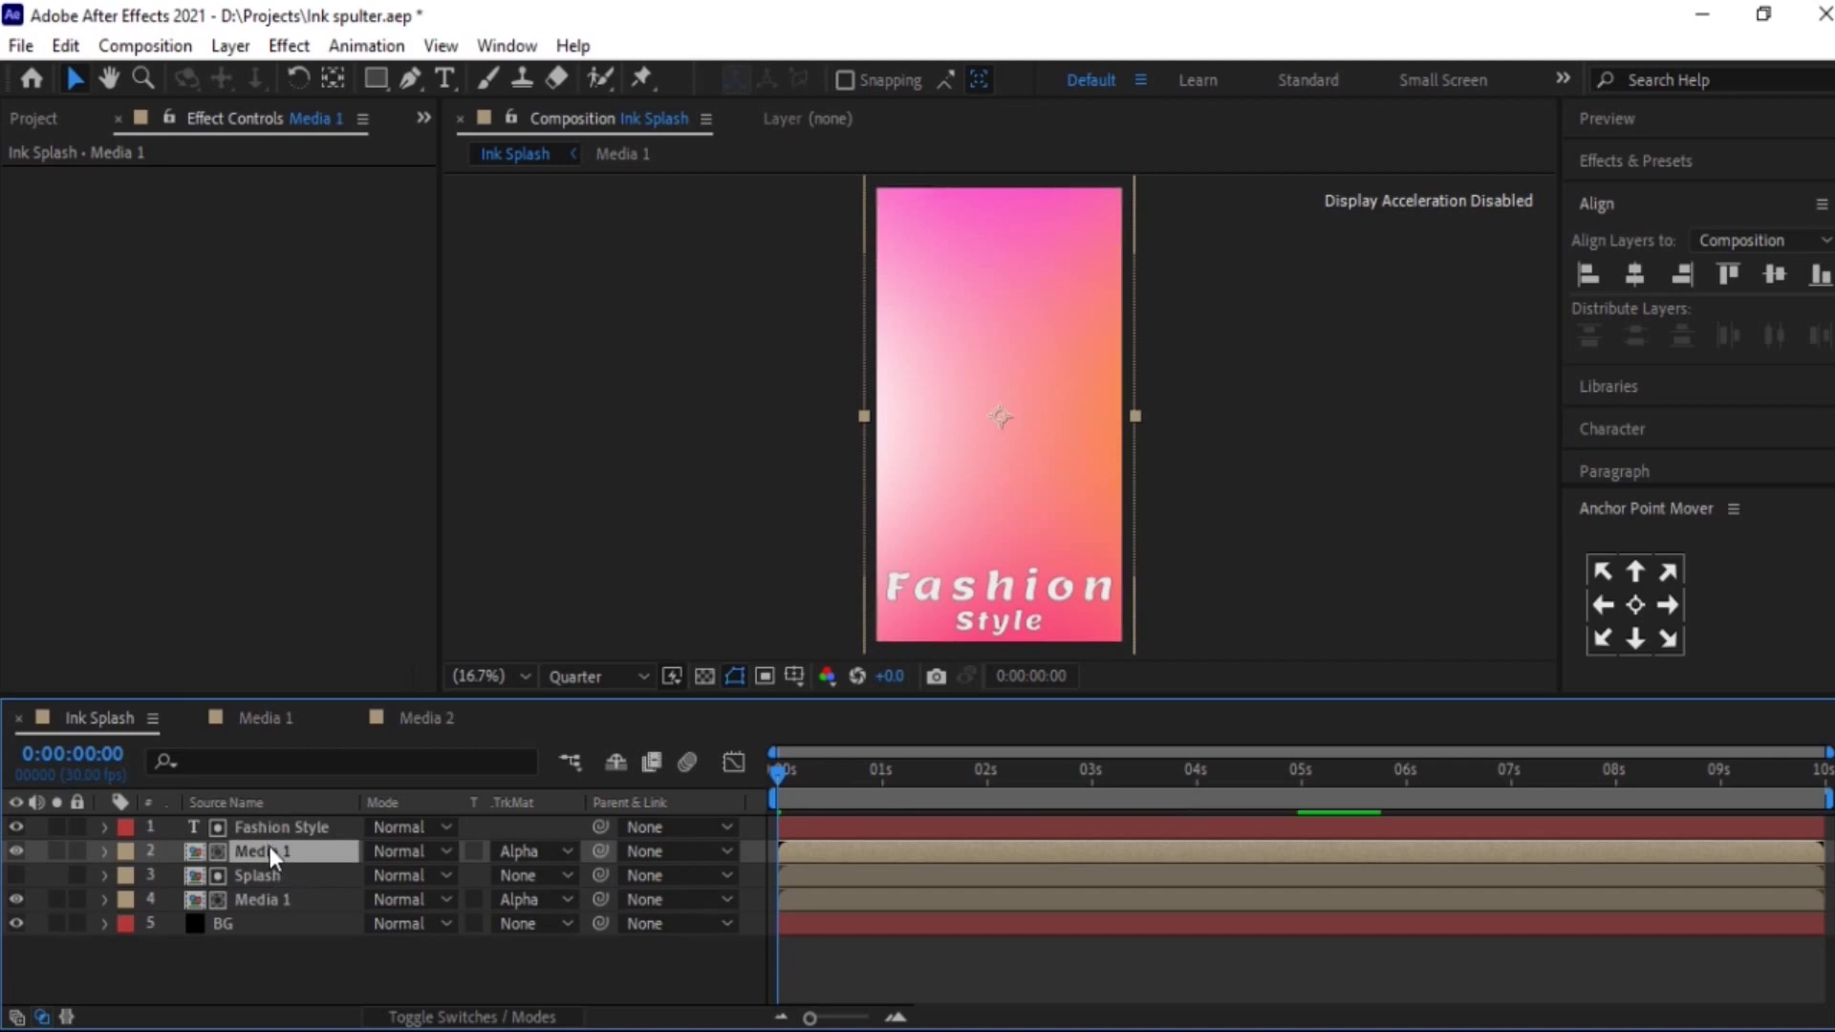
{"action": "left_click_drag", "start_coordinate": [270, 846], "coordinate": [274, 891]}
- Set the opacity of the lower Media 1 copy to 20%
{"action": "left_click", "coordinate": [276, 899]}
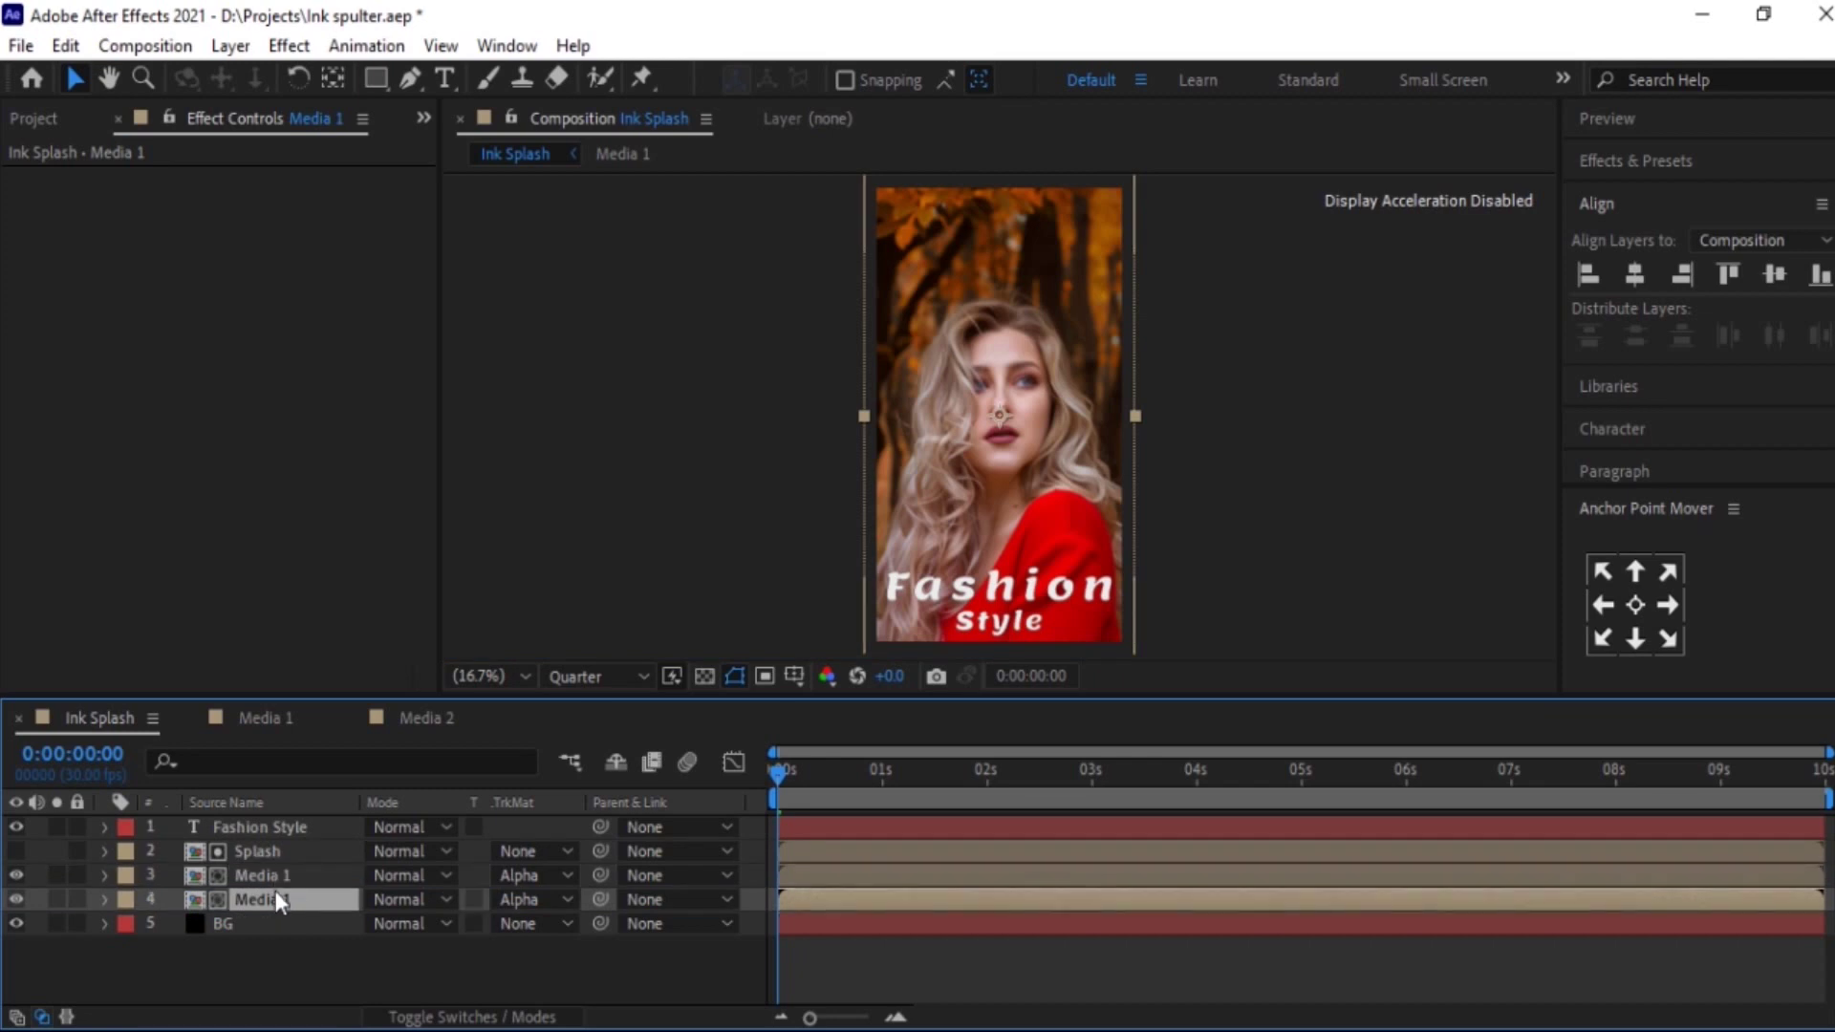
{"action": "key", "text": "t"}
{"action": "left_click", "coordinate": [387, 923]}
{"action": "type", "text": "20"}
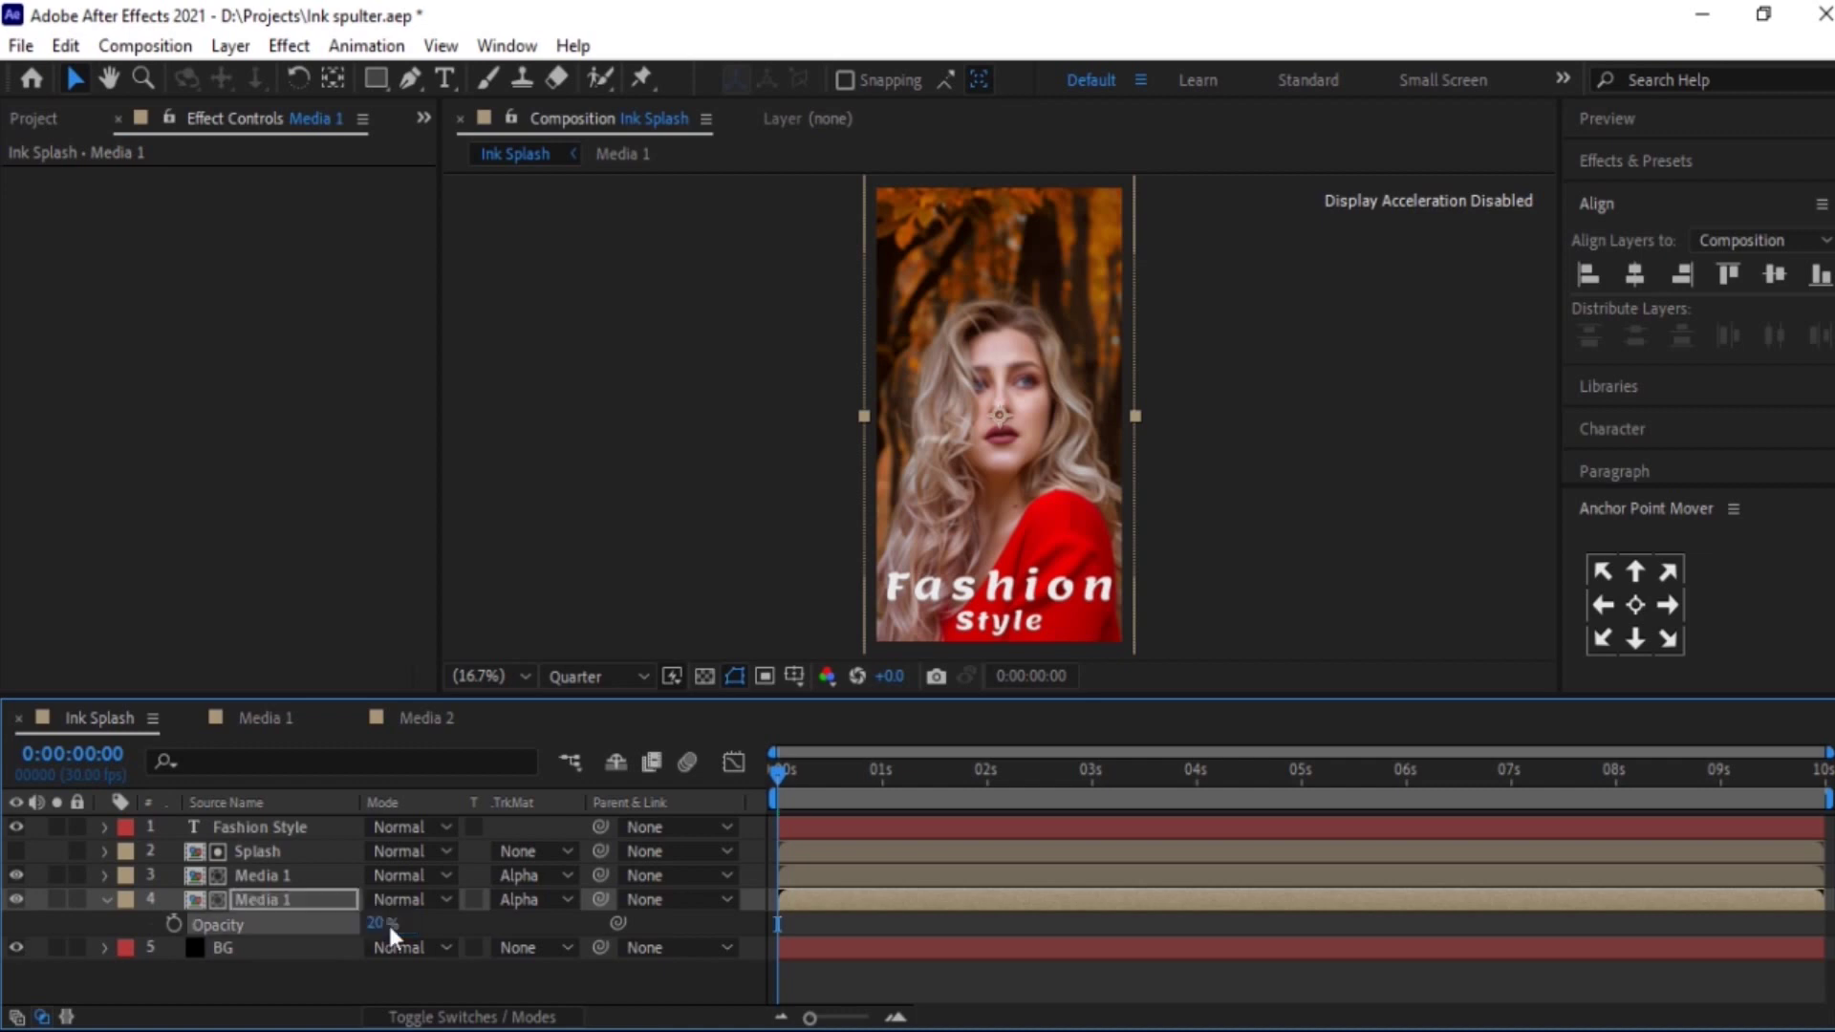
{"action": "key", "text": "Return"}
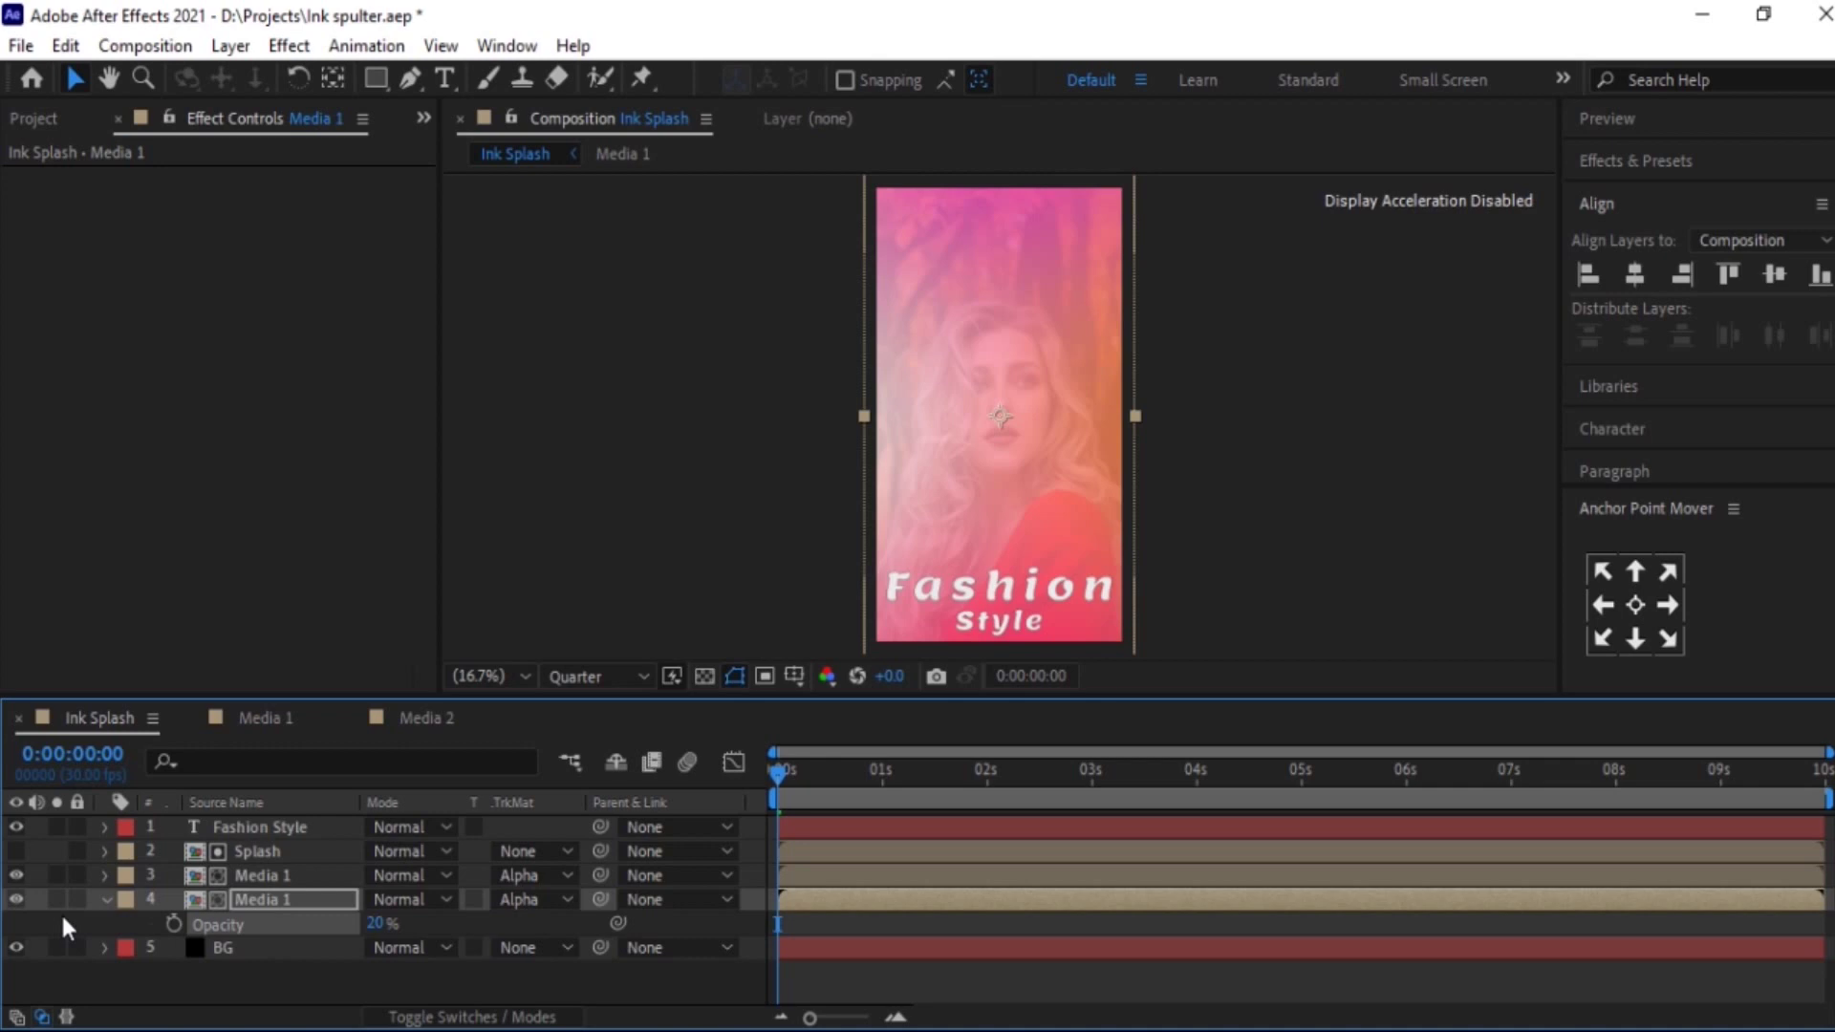
{"action": "left_click", "coordinate": [103, 900]}
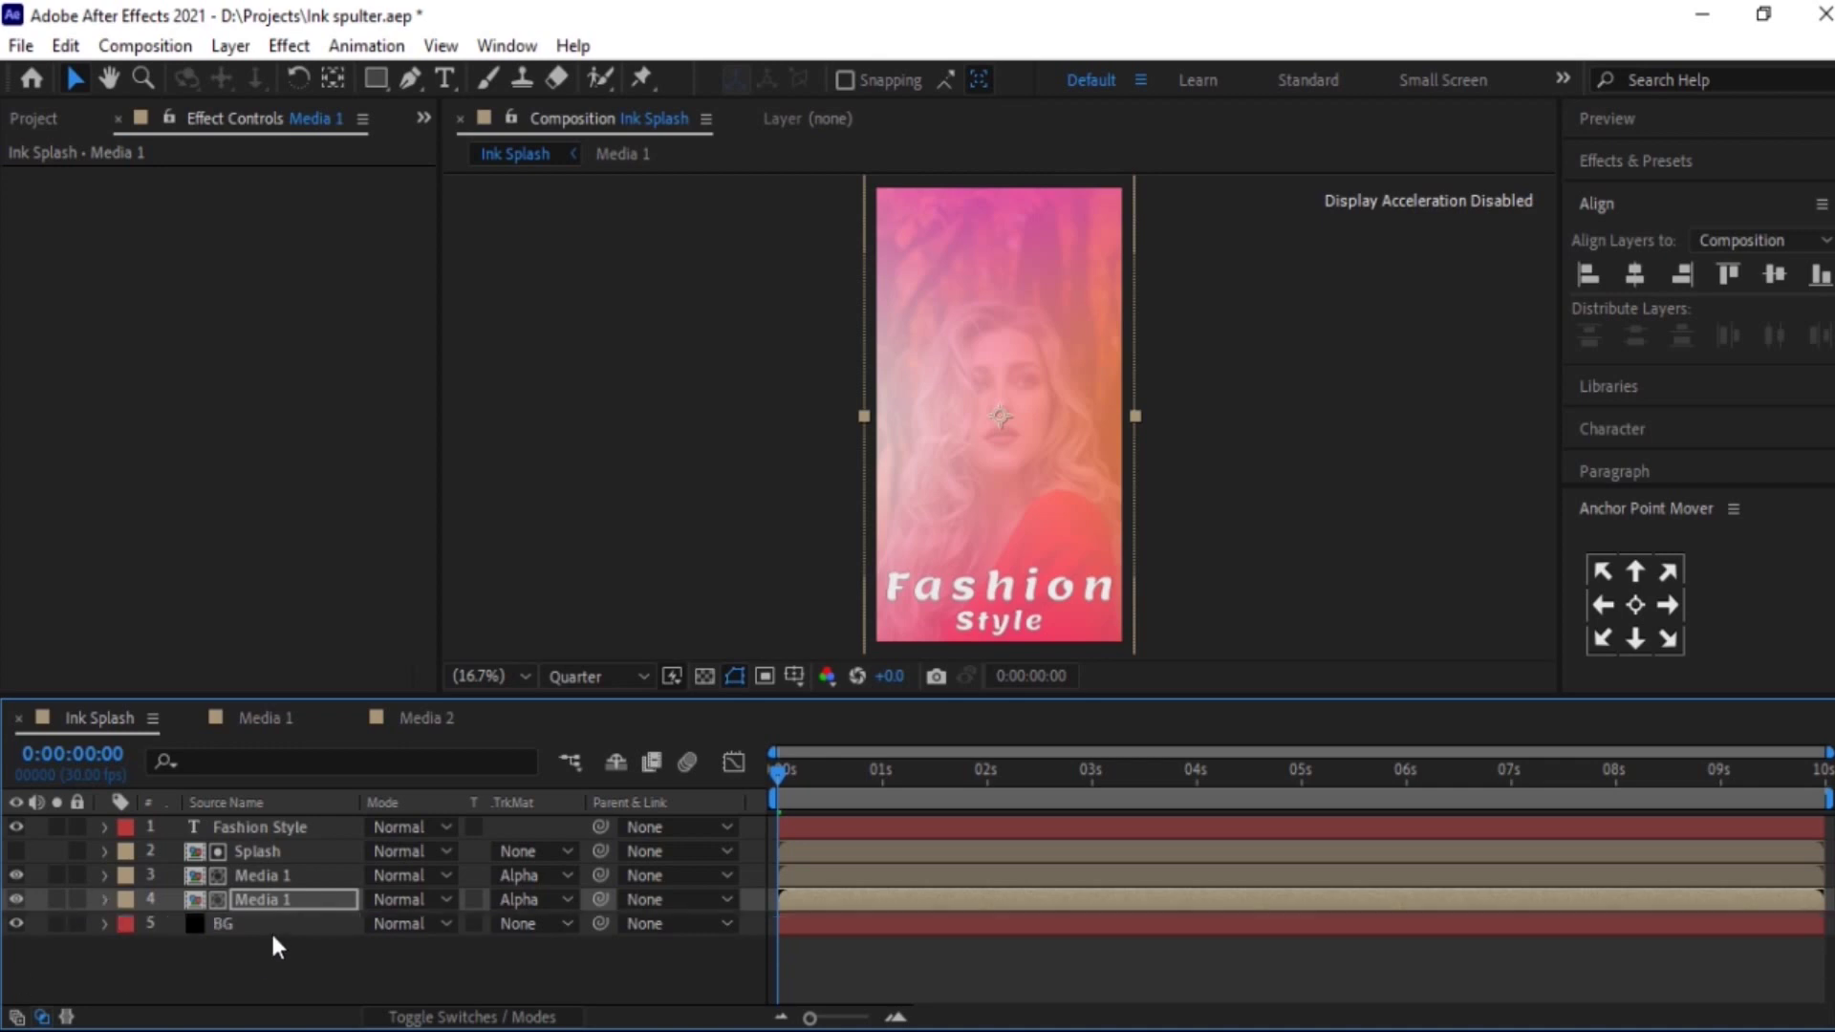
- Make the Splash matte layer visible near the end of the timeline and duplicate it
{"action": "left_click", "coordinate": [268, 849]}
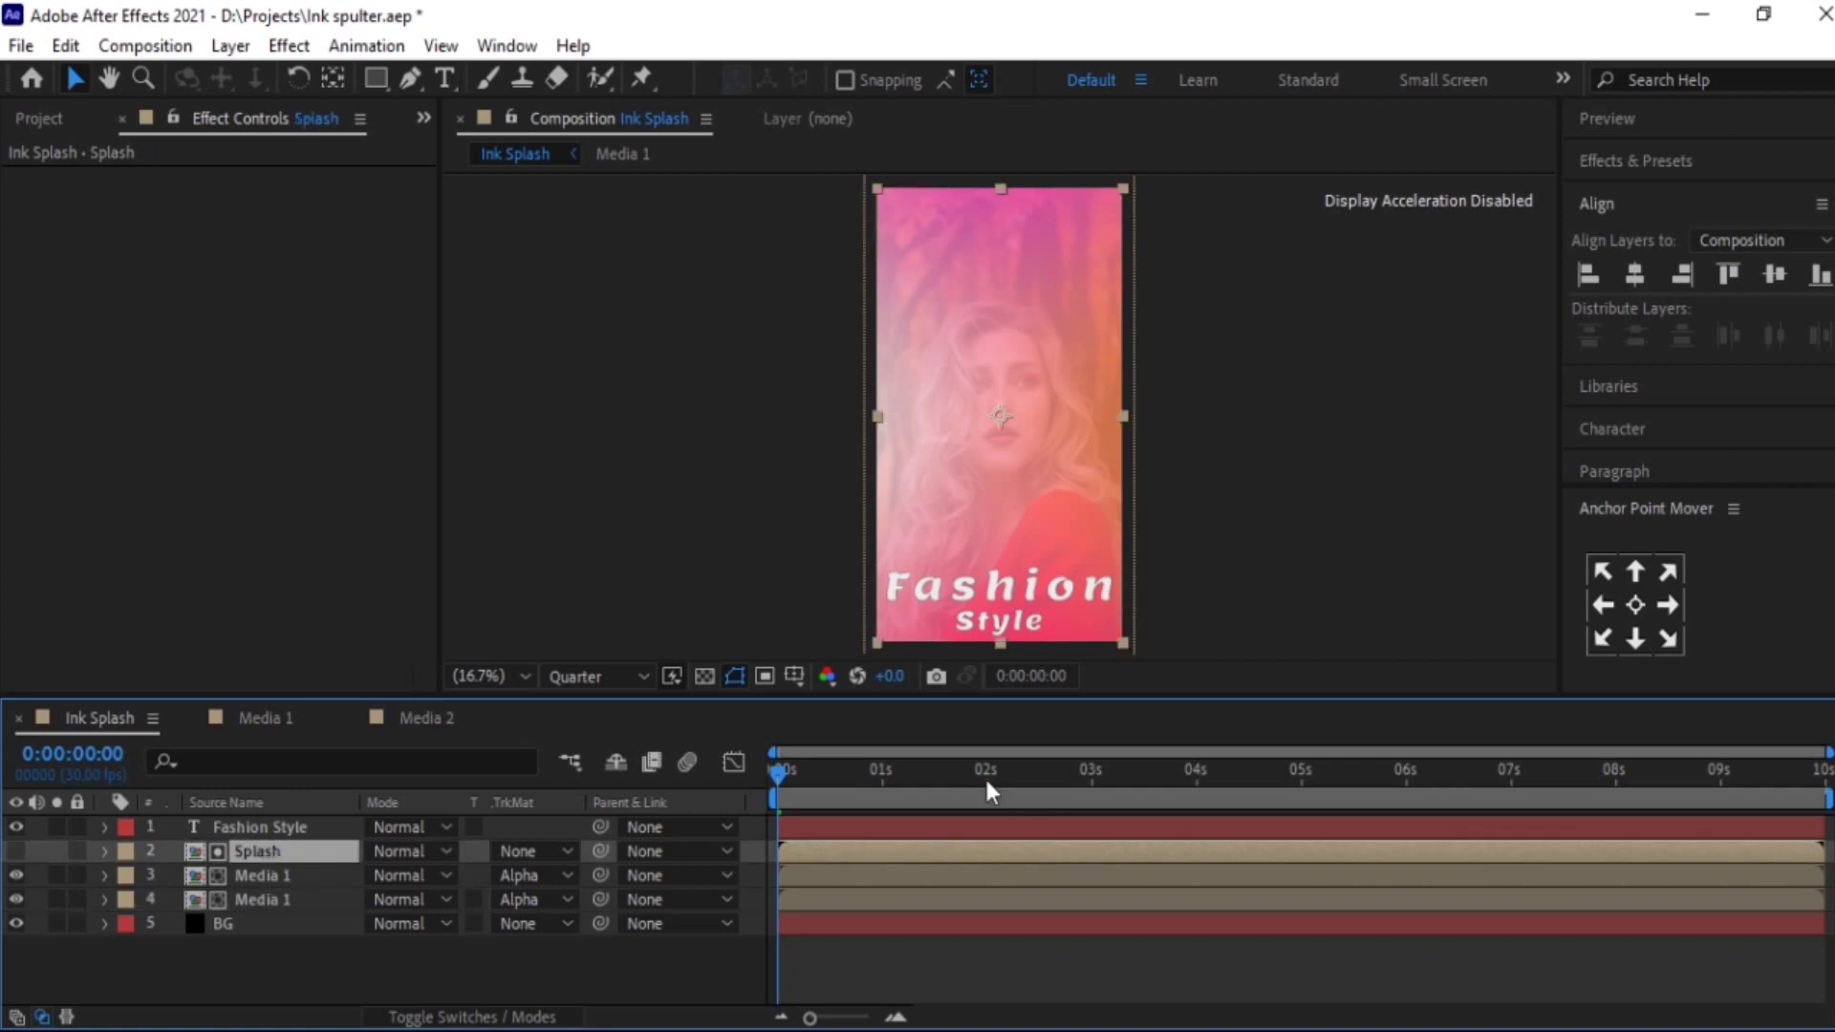
{"action": "left_click_drag", "start_coordinate": [948, 770], "coordinate": [1826, 793]}
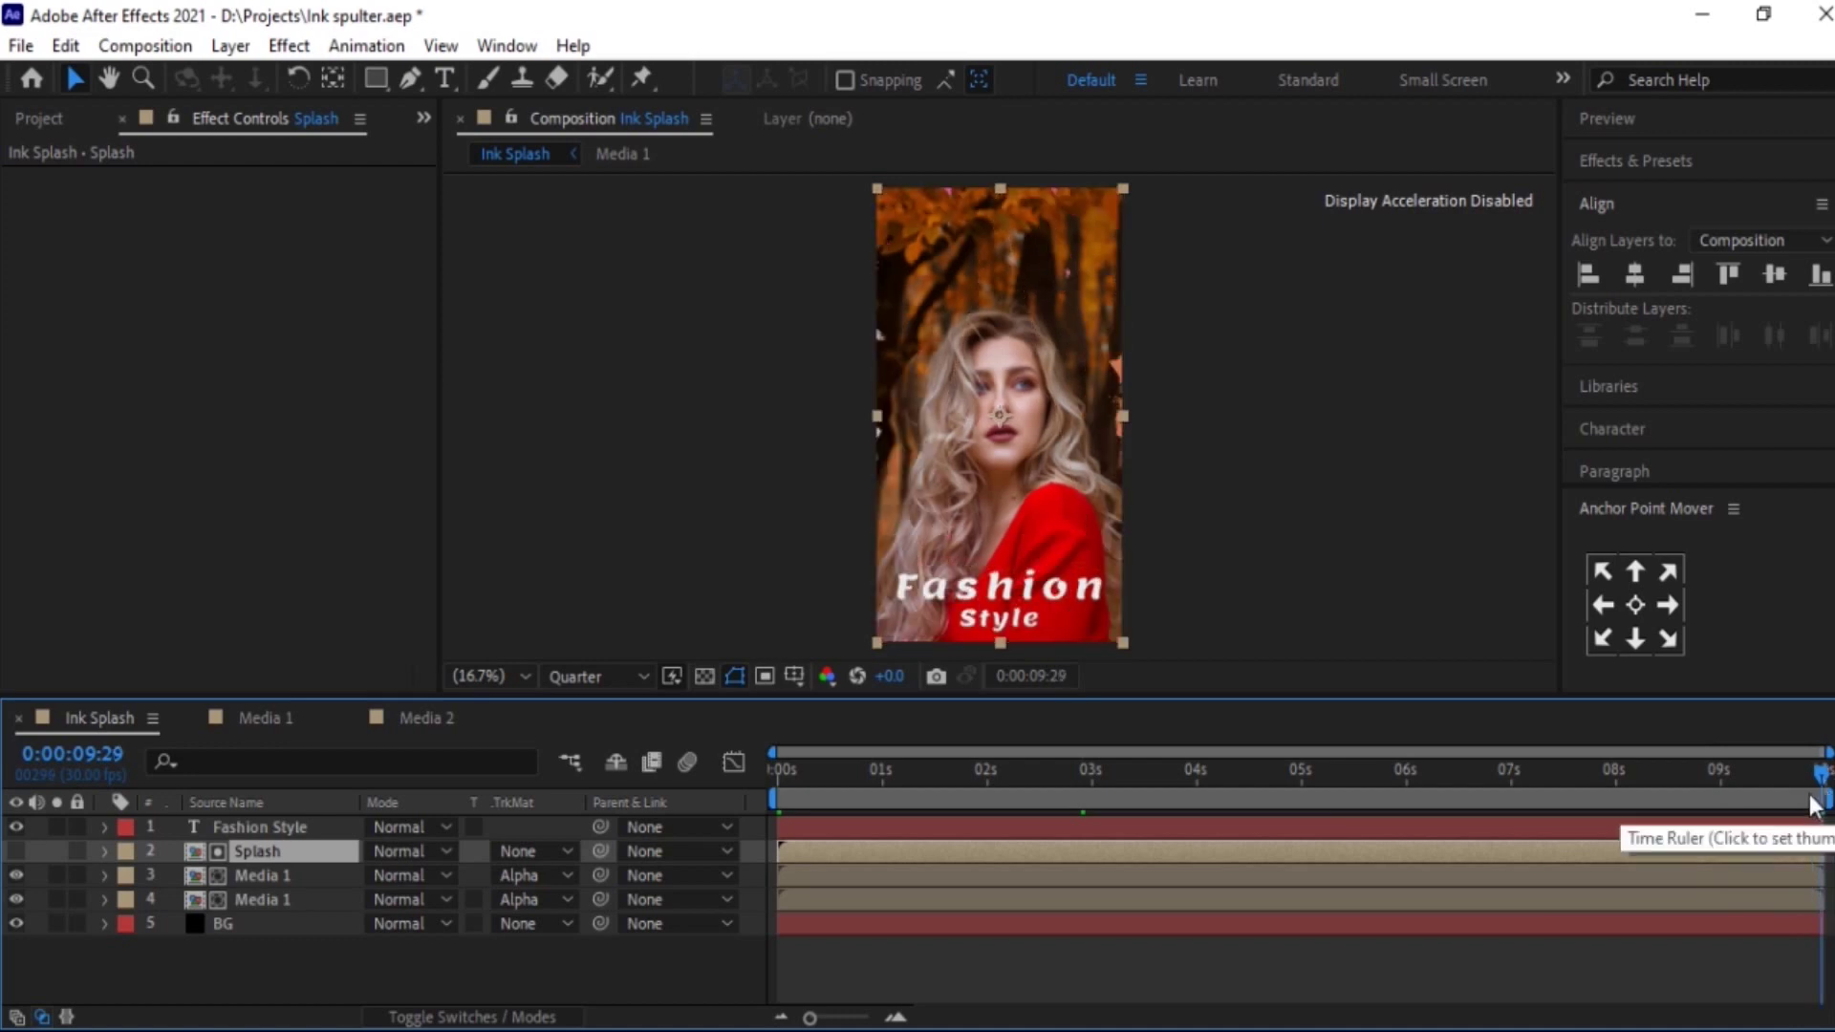
{"action": "left_click", "coordinate": [1809, 789]}
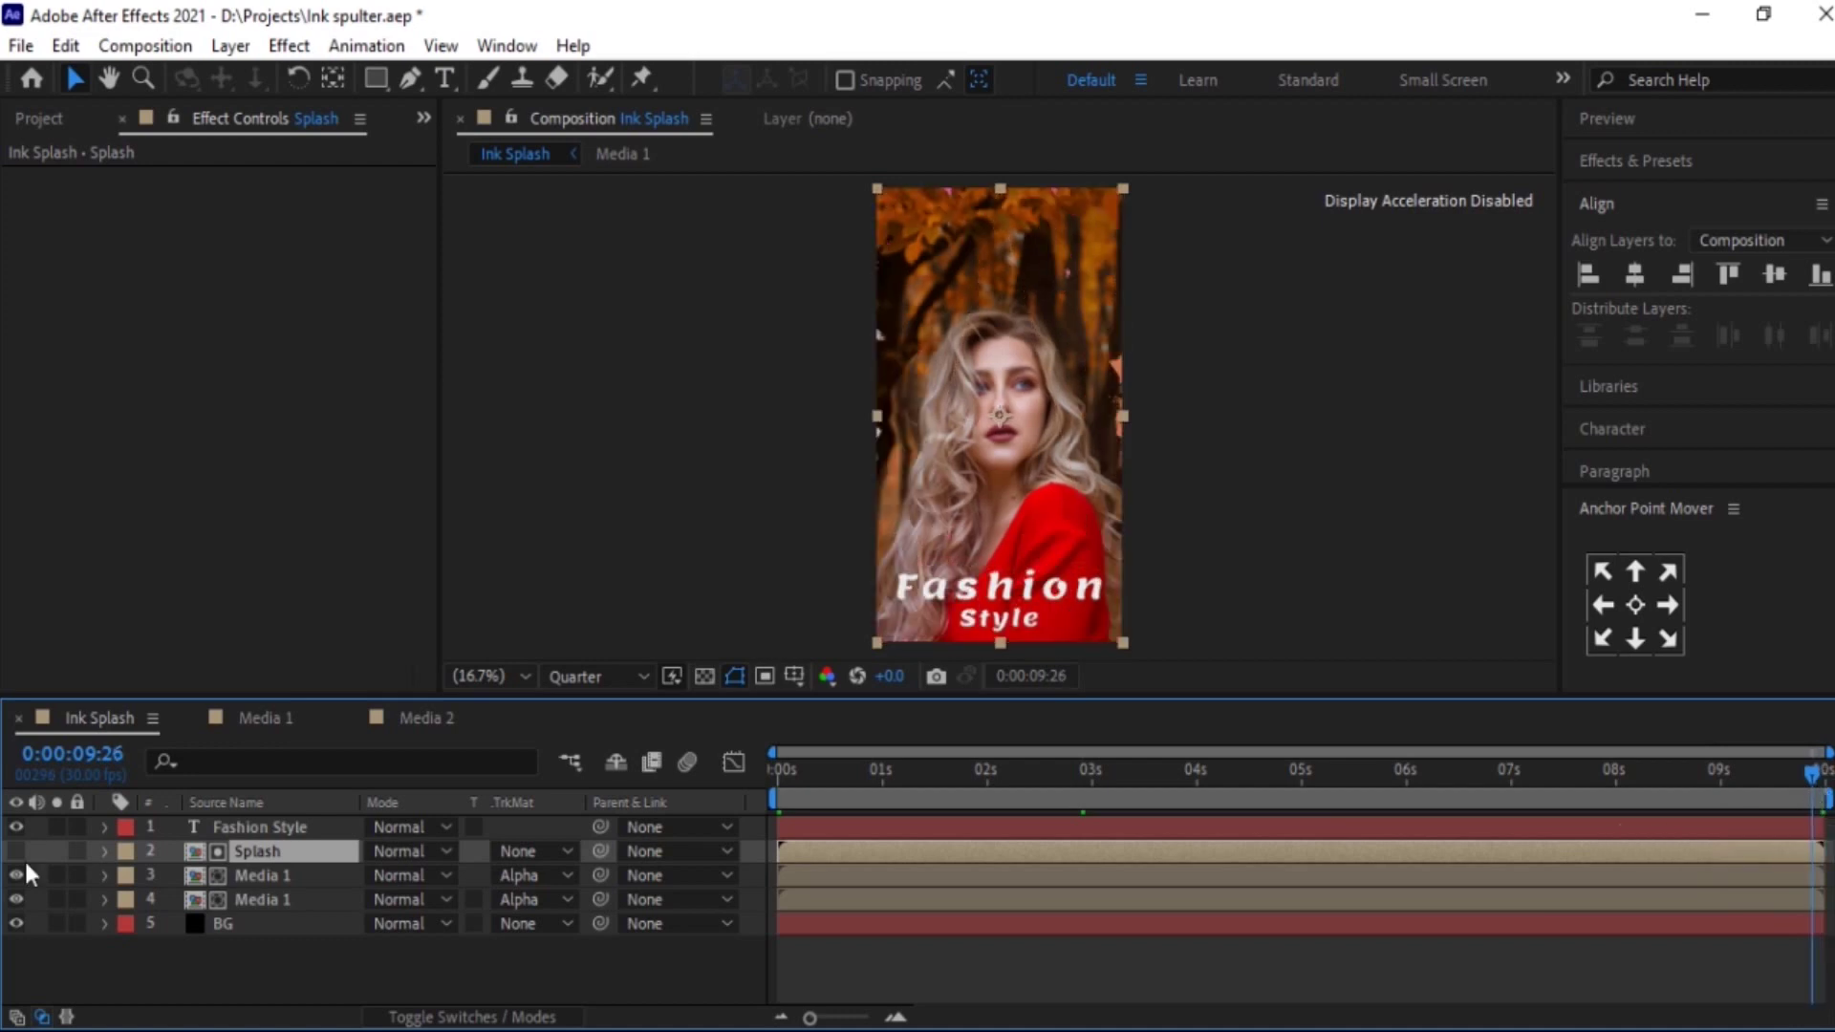
{"action": "left_click", "coordinate": [16, 851]}
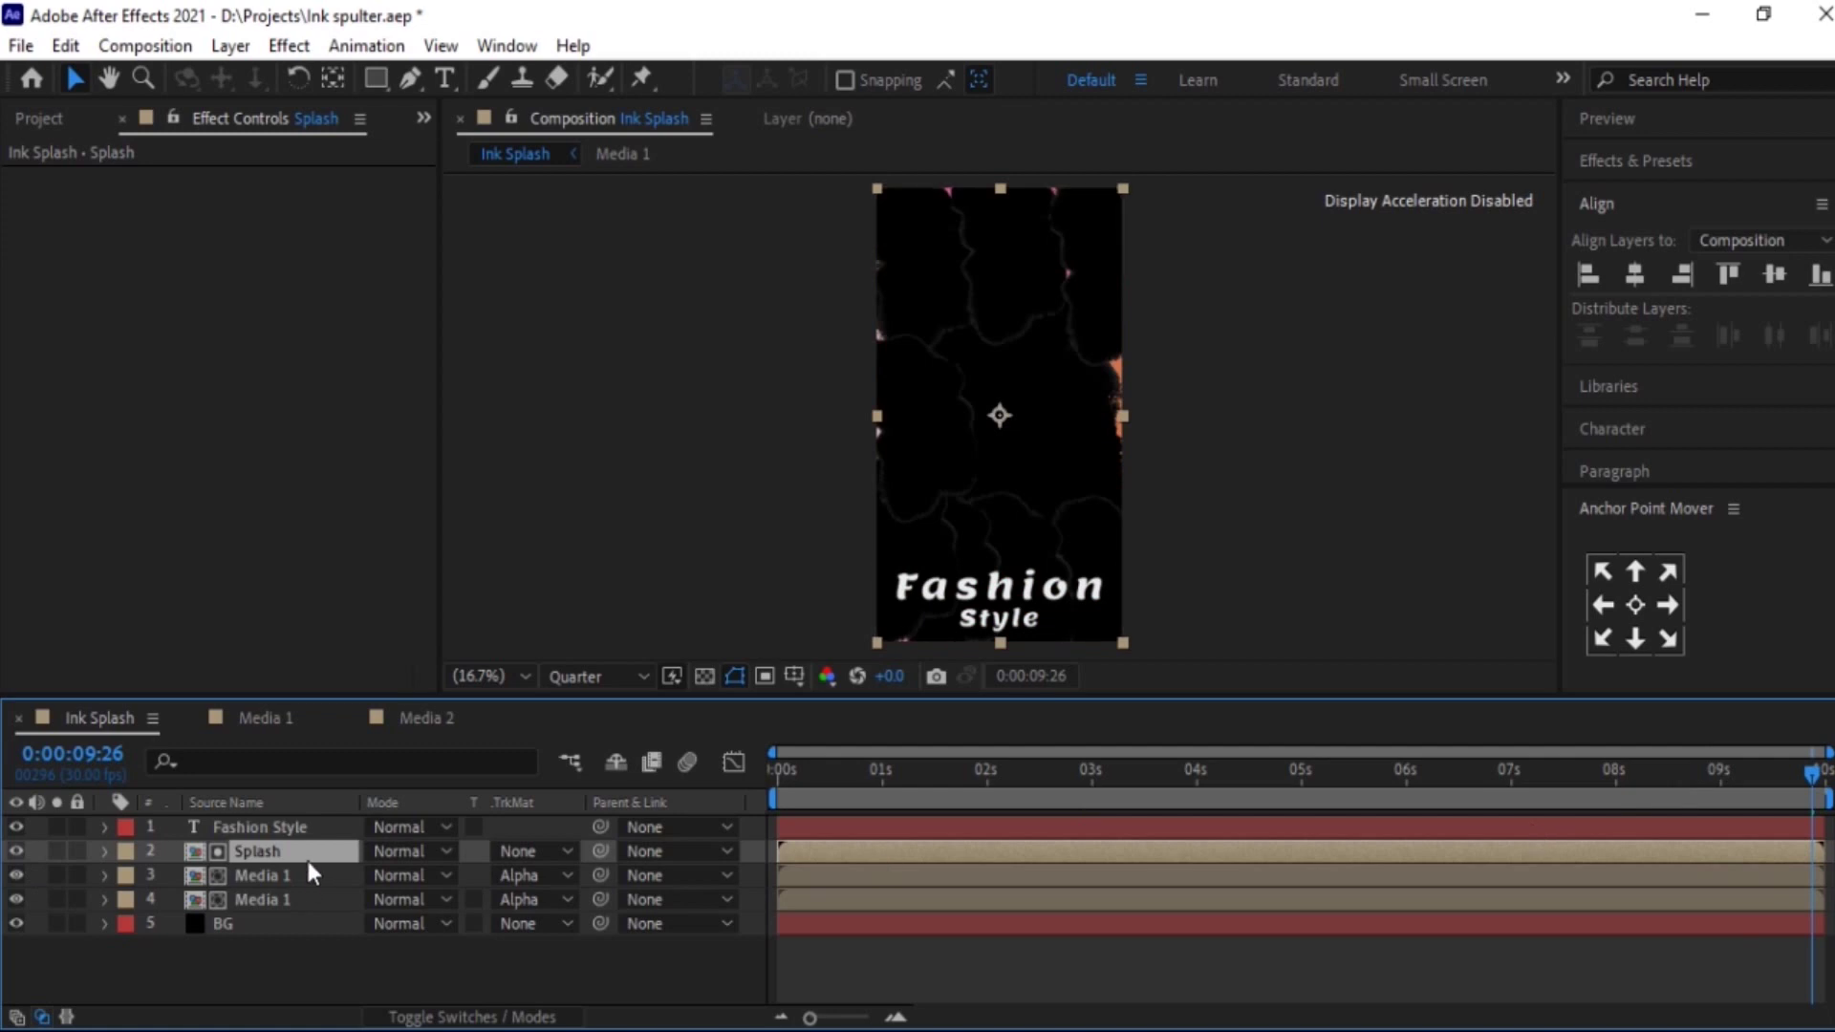
{"action": "key", "text": "ctrl+d"}
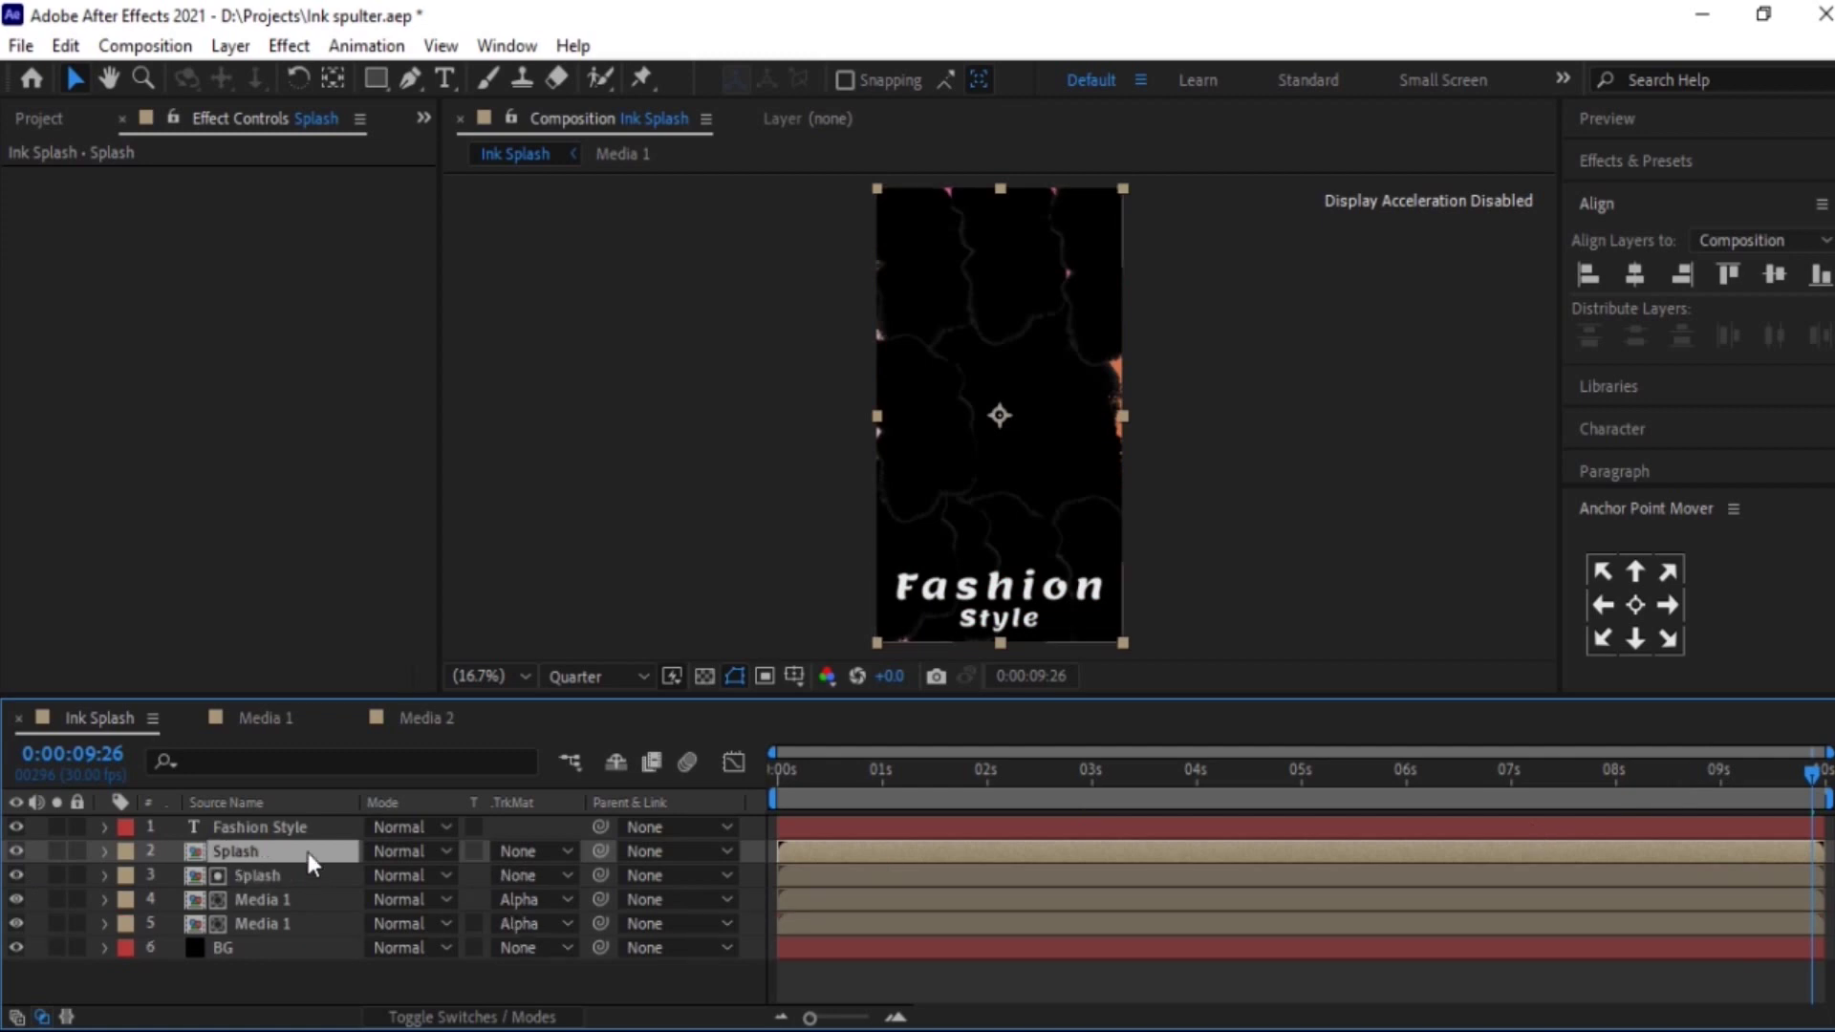
- Scale the upper Splash copy to 35%, hide the original Splash layer again, and move the copy down onto the title
{"action": "key", "text": "s"}
{"action": "left_click_drag", "start_coordinate": [432, 875], "coordinate": [410, 879]}
{"action": "left_click", "coordinate": [16, 898]}
{"action": "left_click_drag", "start_coordinate": [1001, 469], "coordinate": [996, 602]}
{"action": "left_click", "coordinate": [438, 875]}
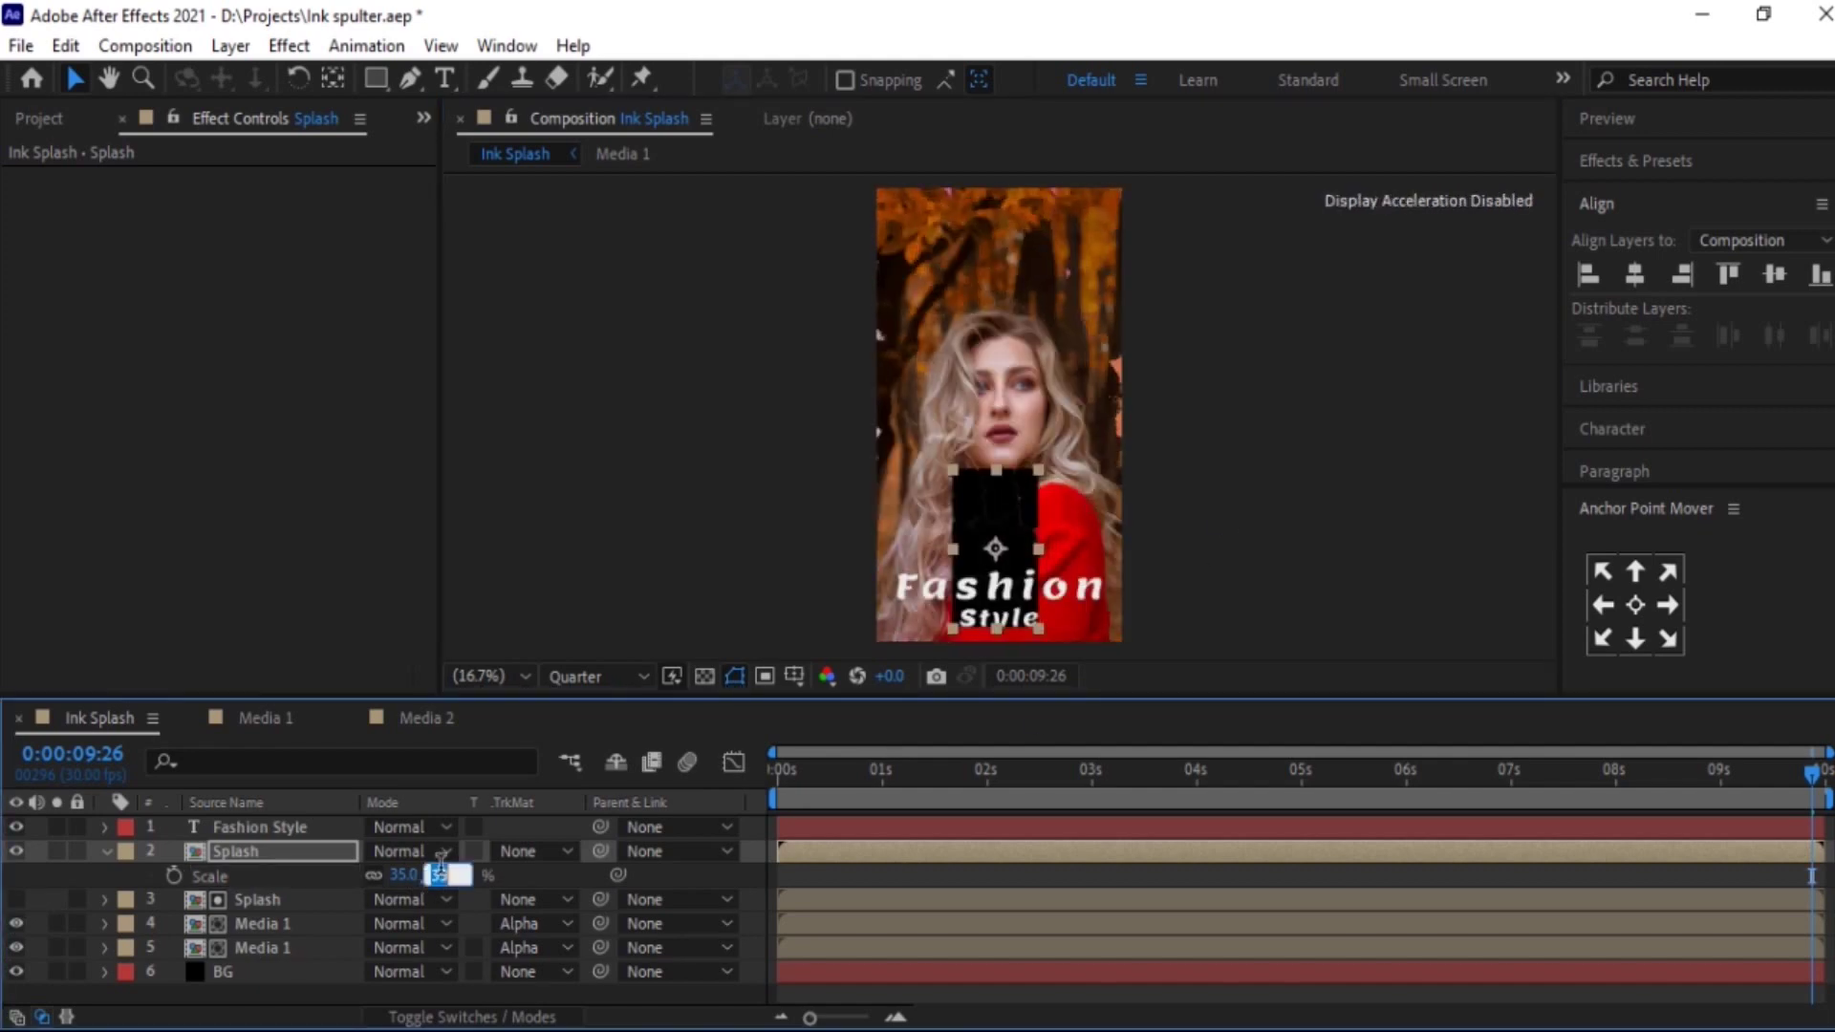
{"action": "type", "text": "90"}
{"action": "key", "text": "Escape"}
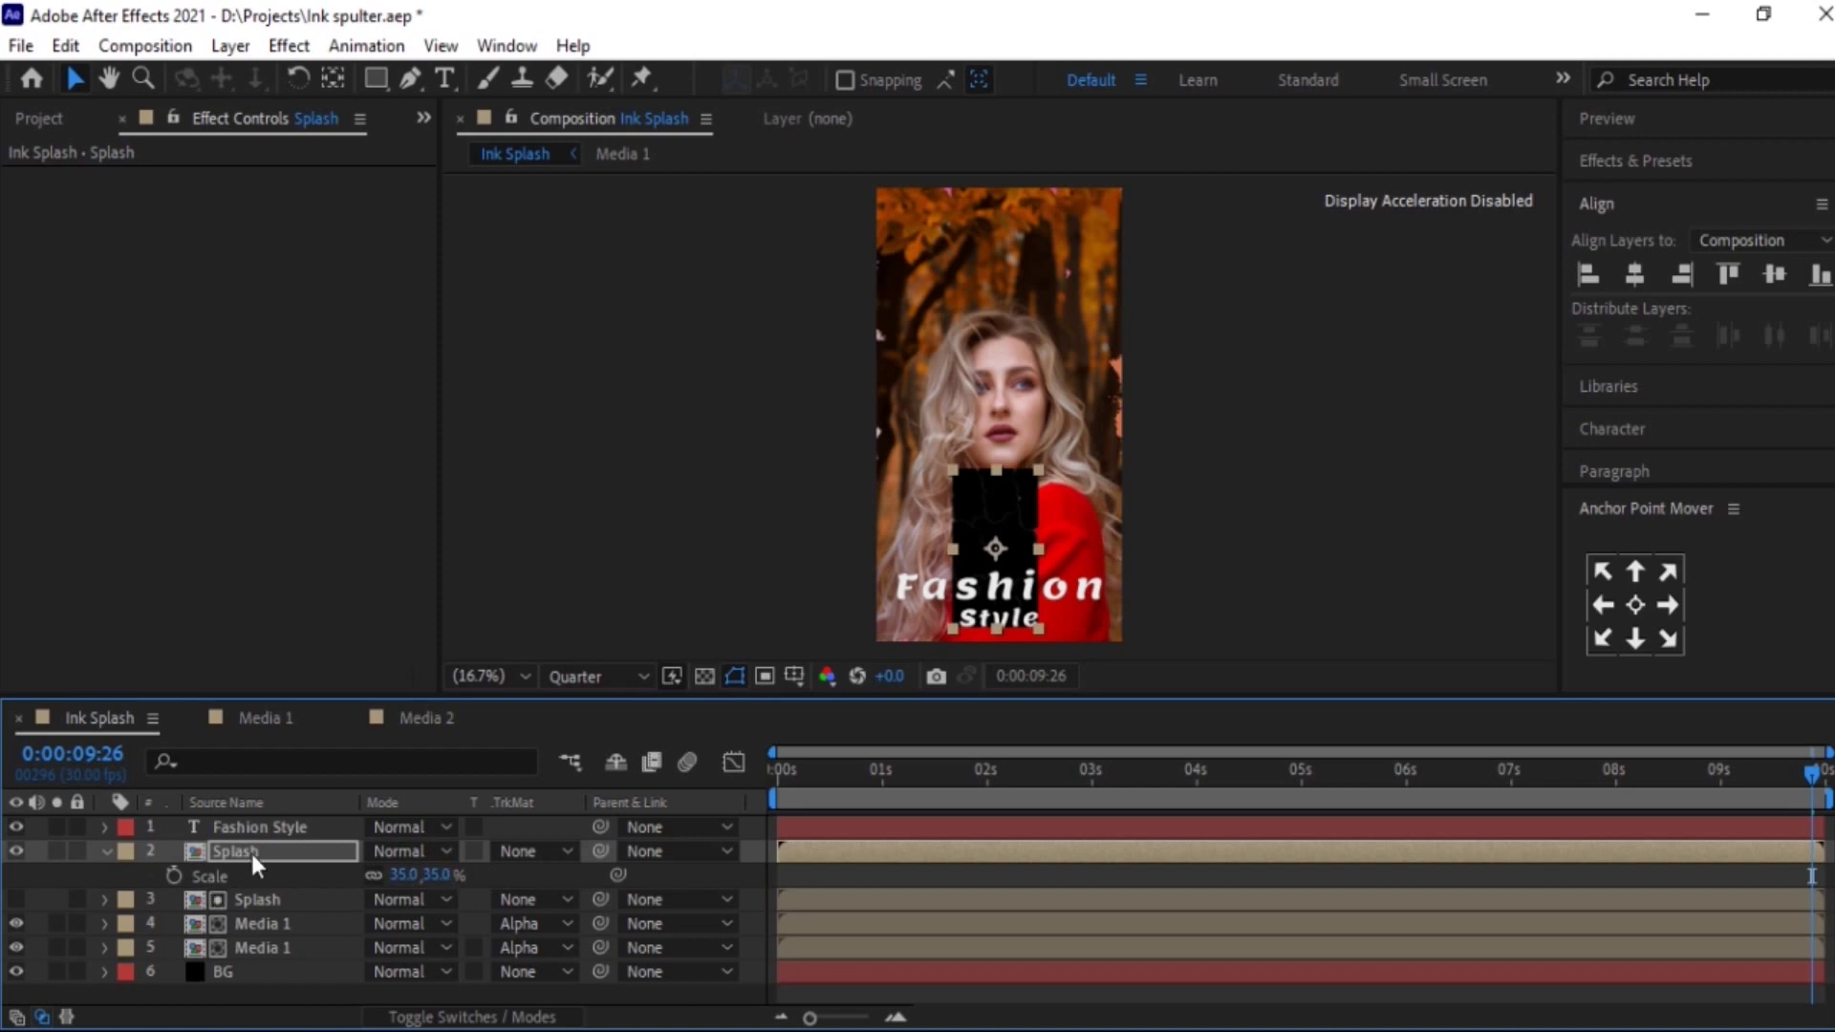
- Rotate the small Splash copy 90° and position it directly behind the Fashion Style title
{"action": "left_click", "coordinate": [251, 853]}
{"action": "key", "text": "r"}
{"action": "left_click", "coordinate": [403, 874]}
{"action": "type", "text": "90"}
{"action": "key", "text": "Return"}
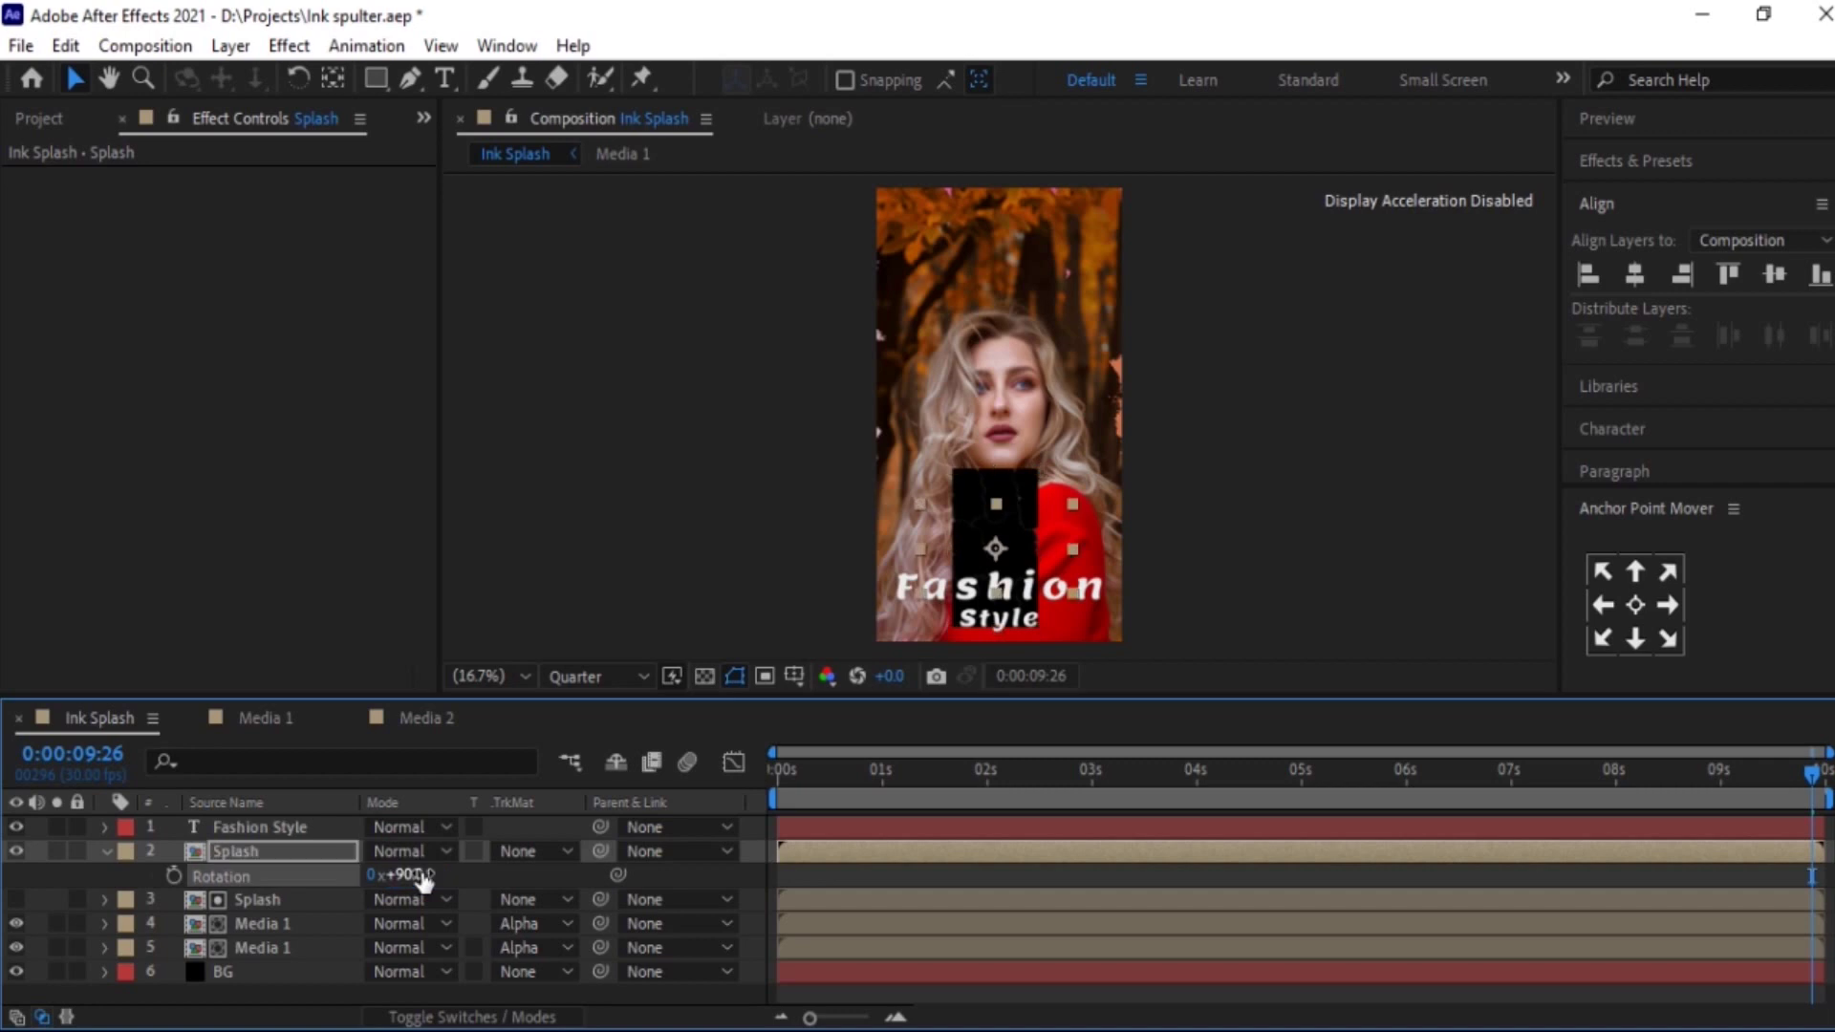
{"action": "left_click_drag", "start_coordinate": [1030, 536], "coordinate": [1058, 617]}
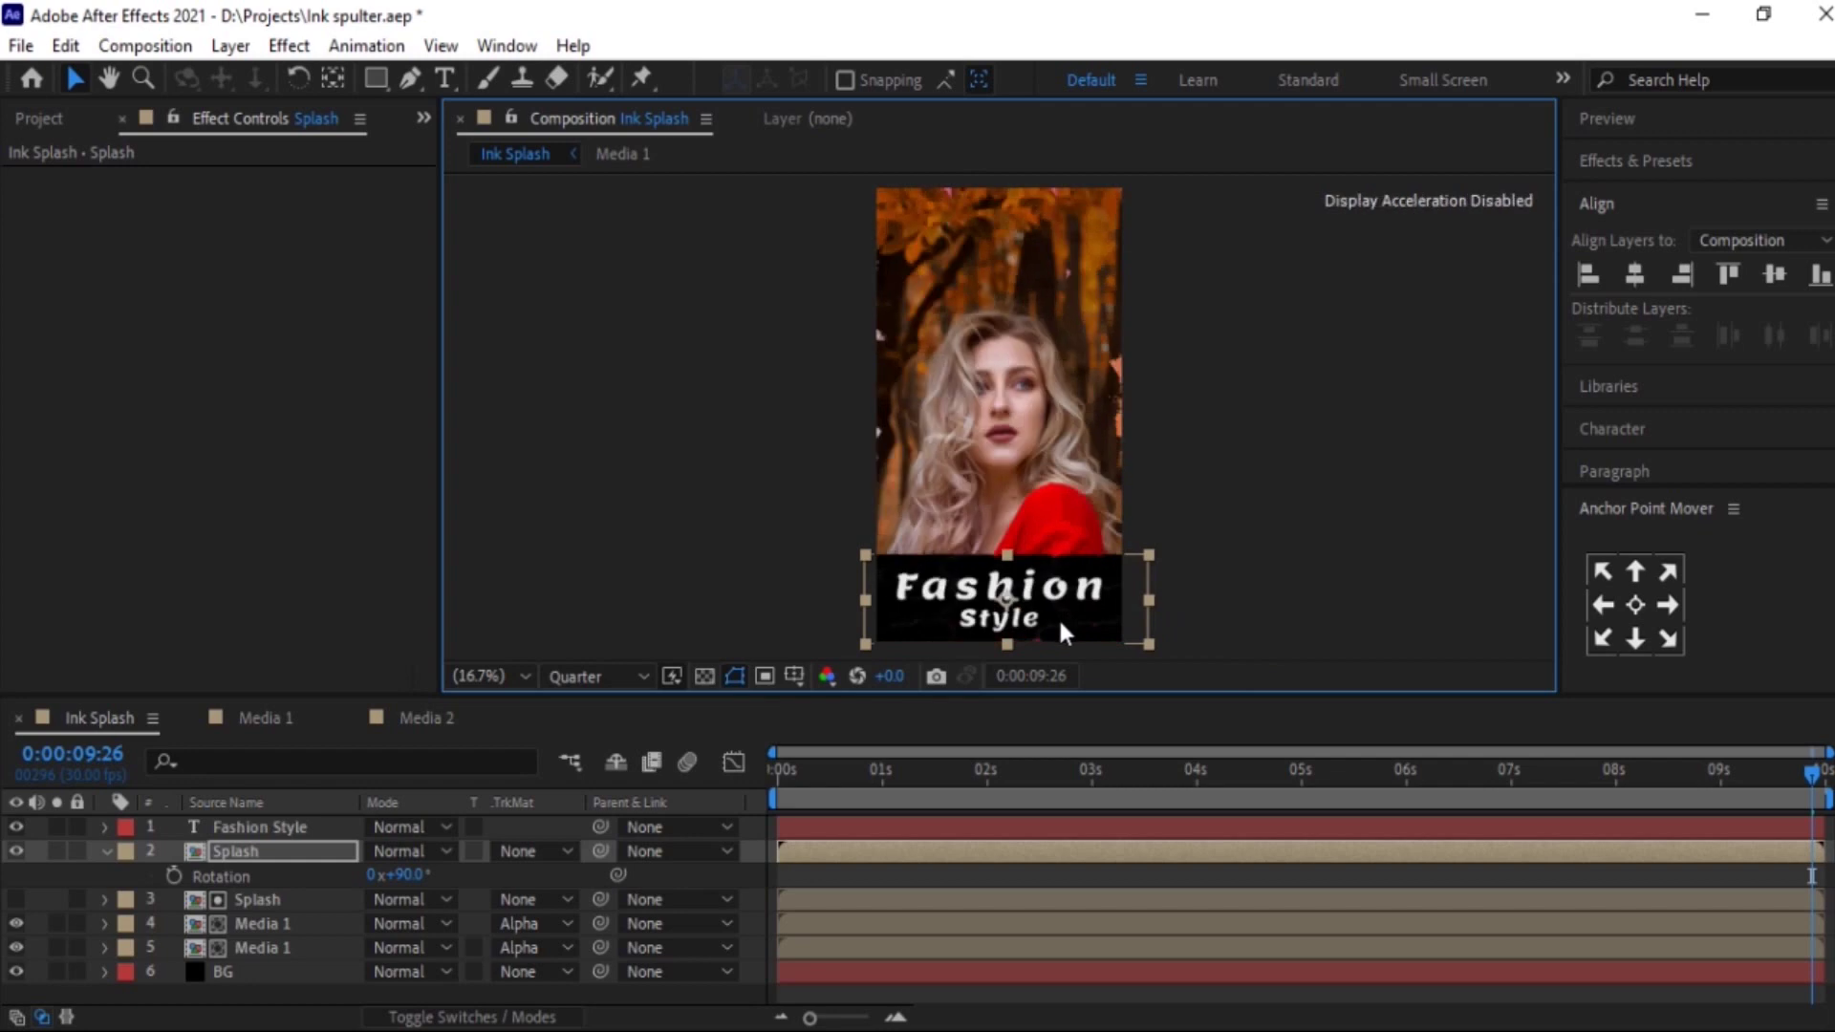
- Preview the ink splash behind the title from the start of the composition
{"action": "left_click", "coordinate": [794, 774]}
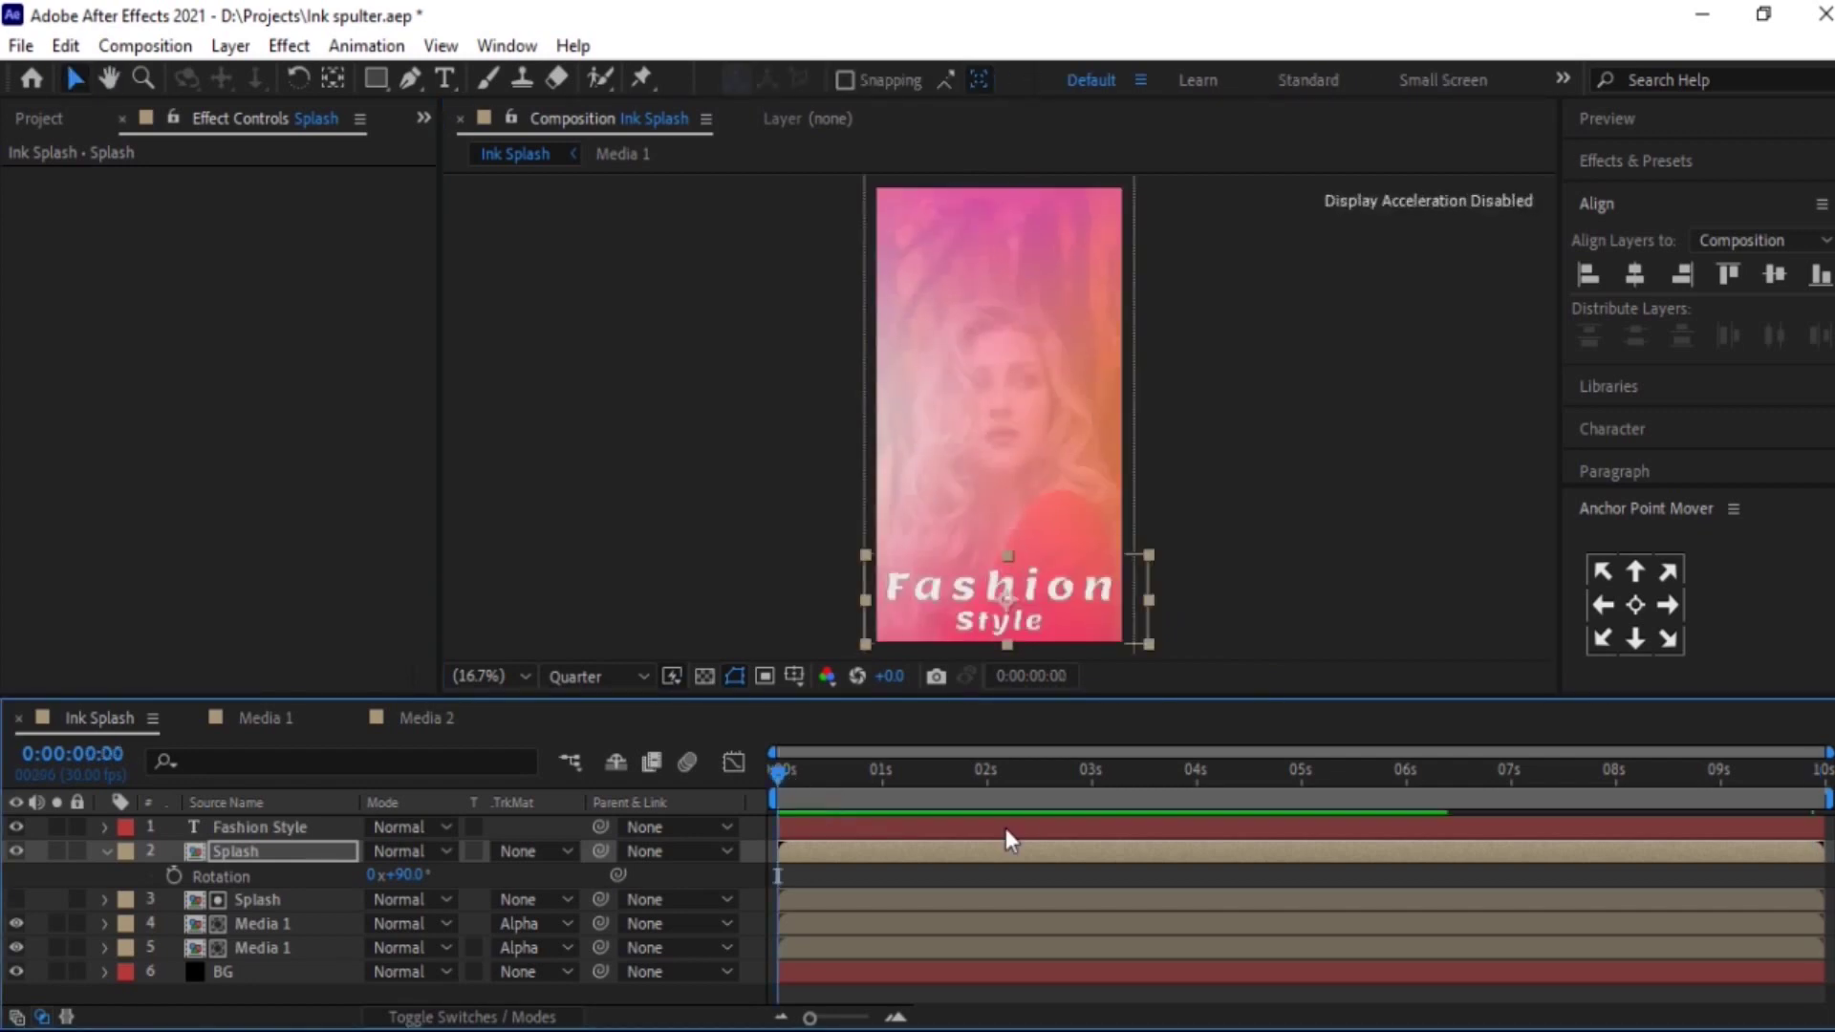
{"action": "key", "text": "space"}
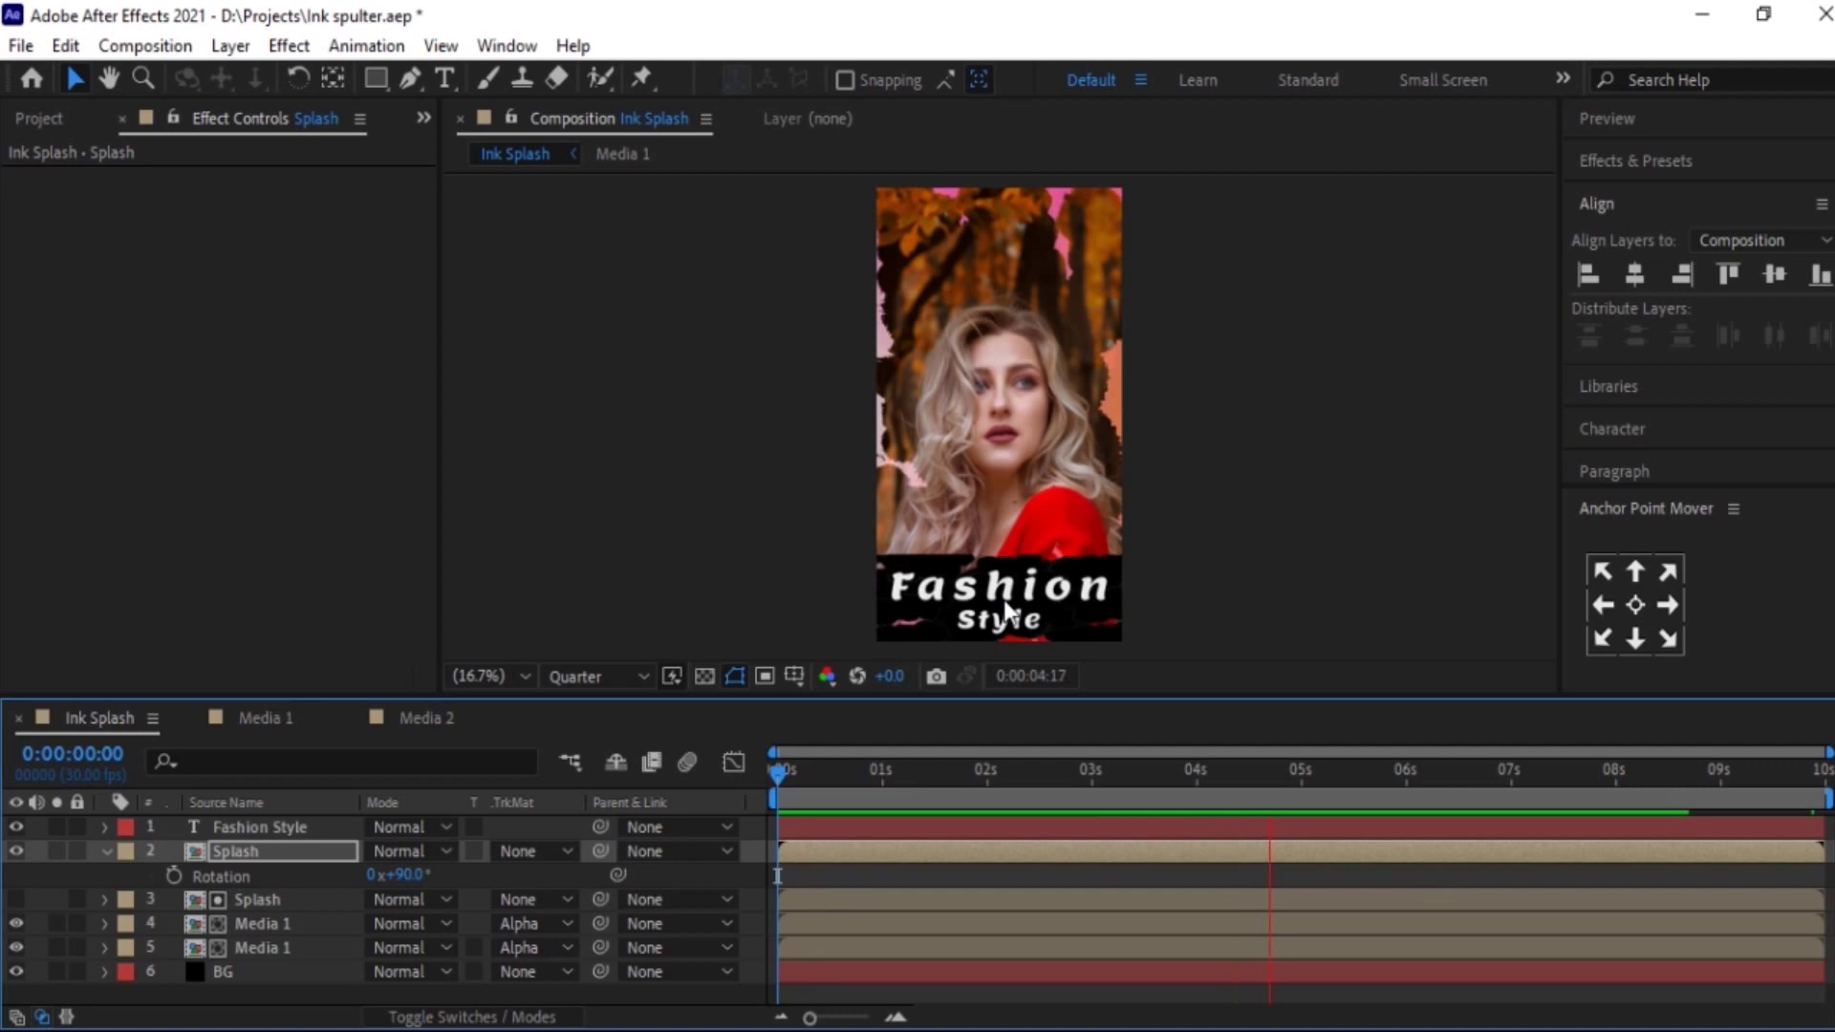
{"action": "key", "text": "space"}
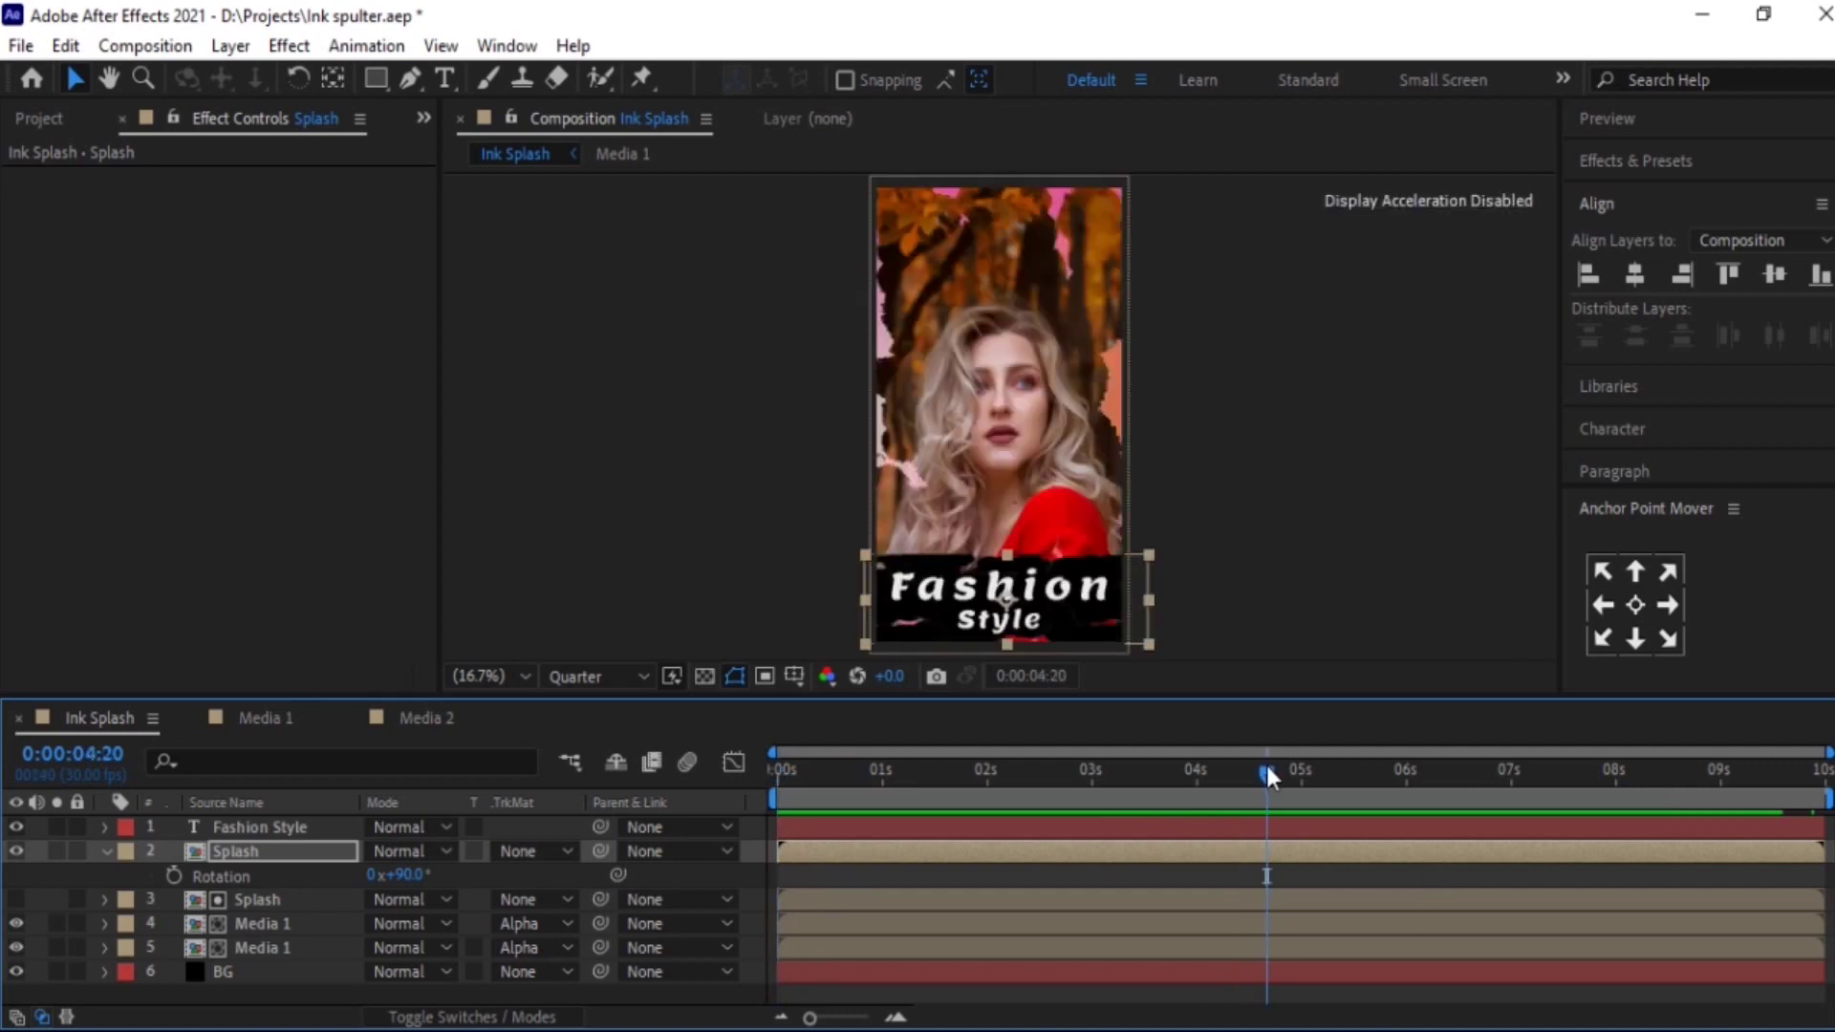
- Duplicate the small Splash layer above Fashion Style and apply it to the text as an Alpha Matte
{"action": "left_click", "coordinate": [104, 852]}
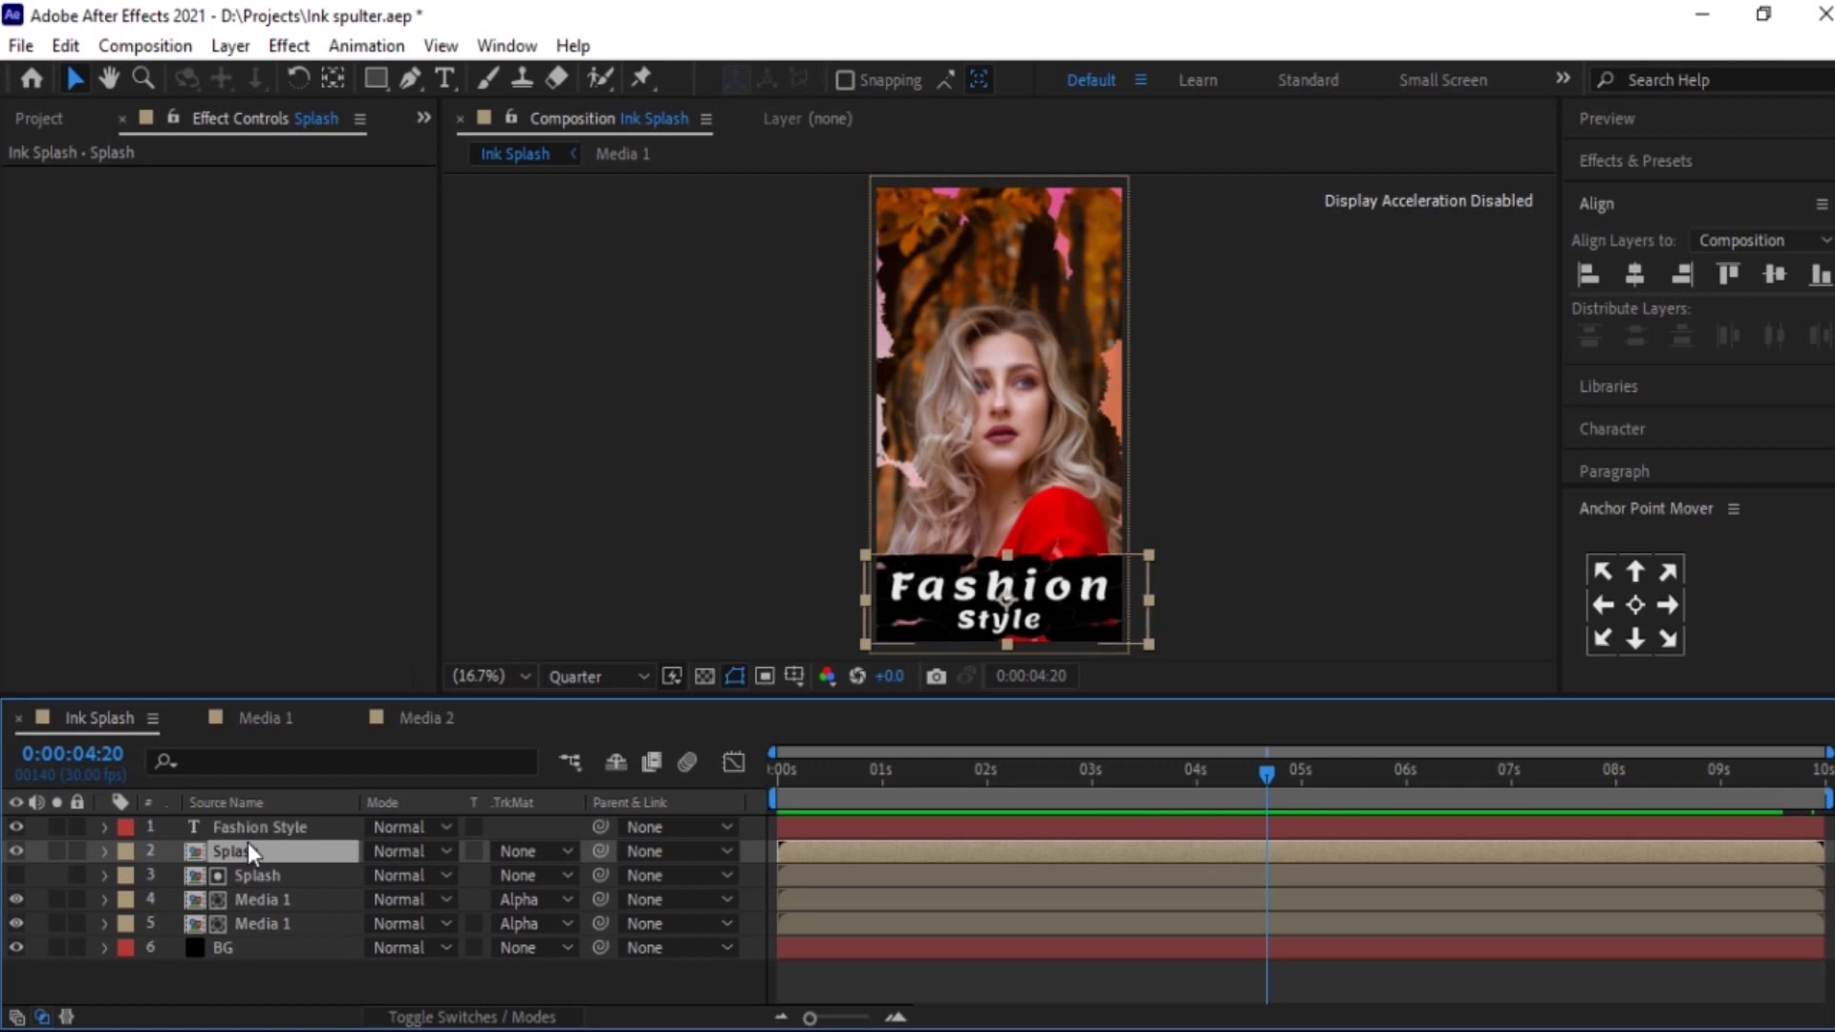
{"action": "key", "text": "ctrl+d"}
{"action": "left_click_drag", "start_coordinate": [245, 847], "coordinate": [238, 823]}
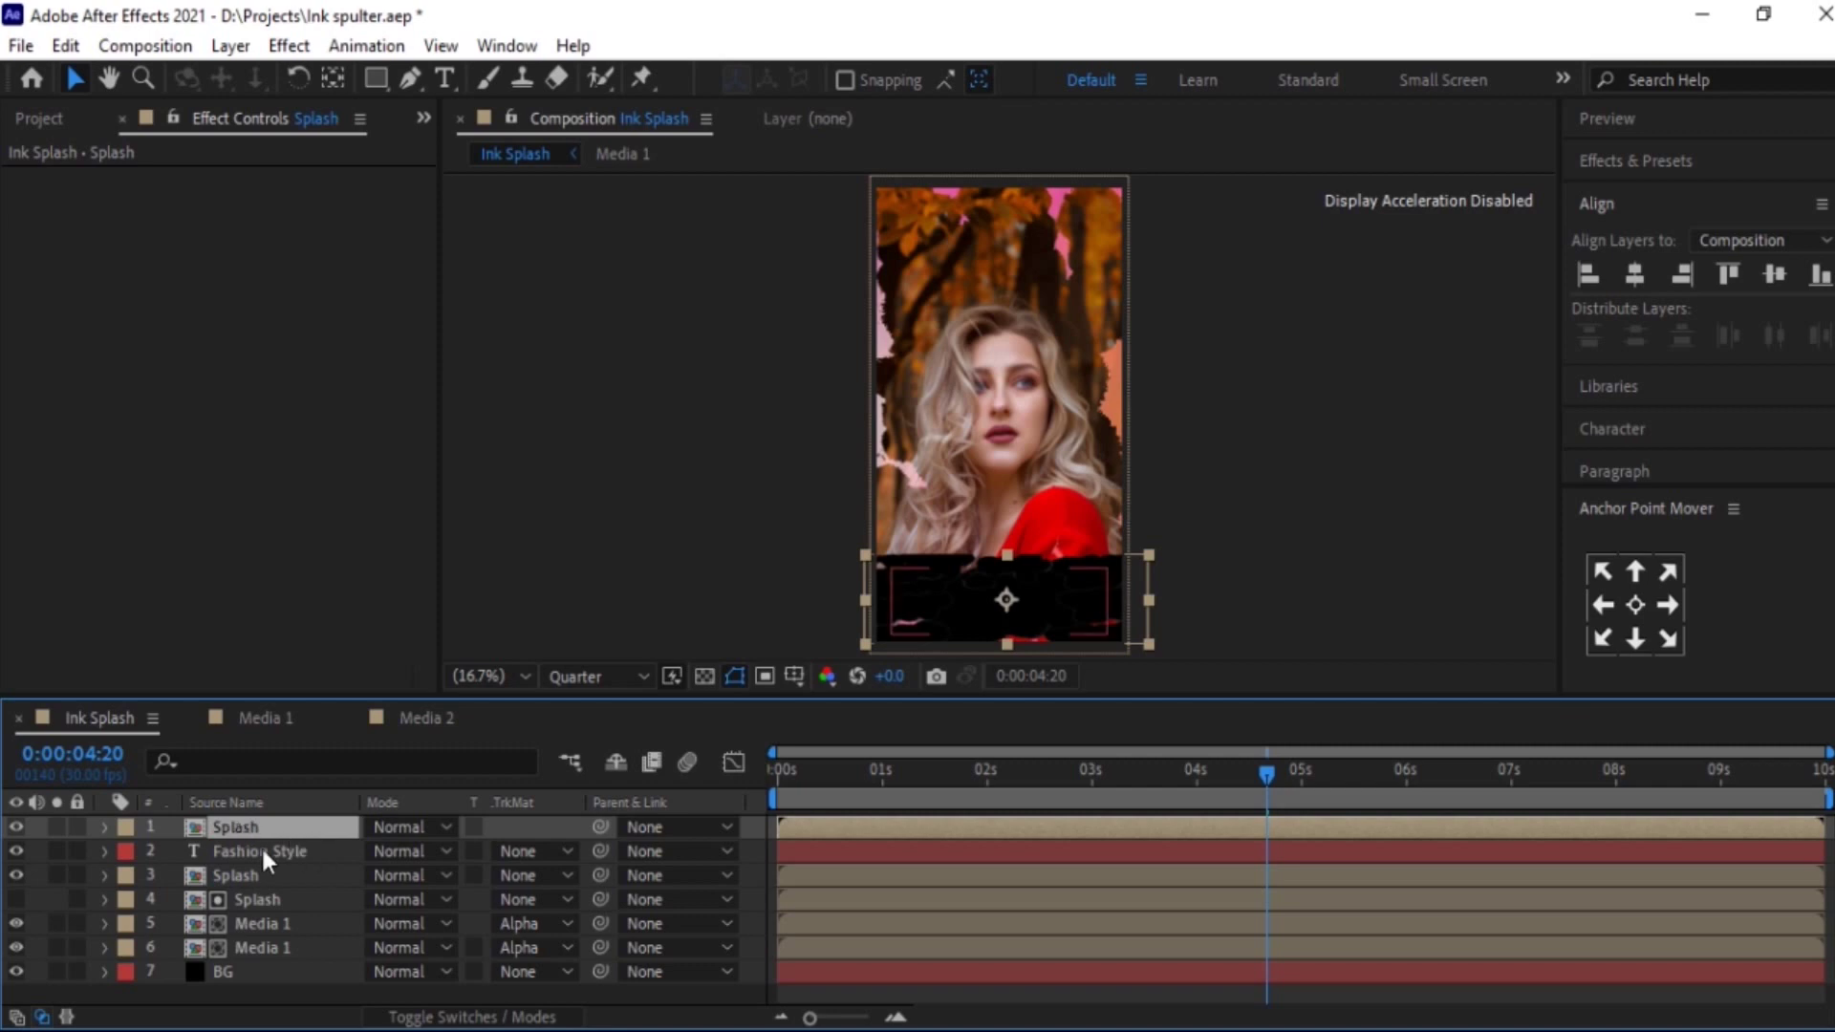
{"action": "left_click", "coordinate": [261, 848]}
{"action": "left_click", "coordinate": [540, 852]}
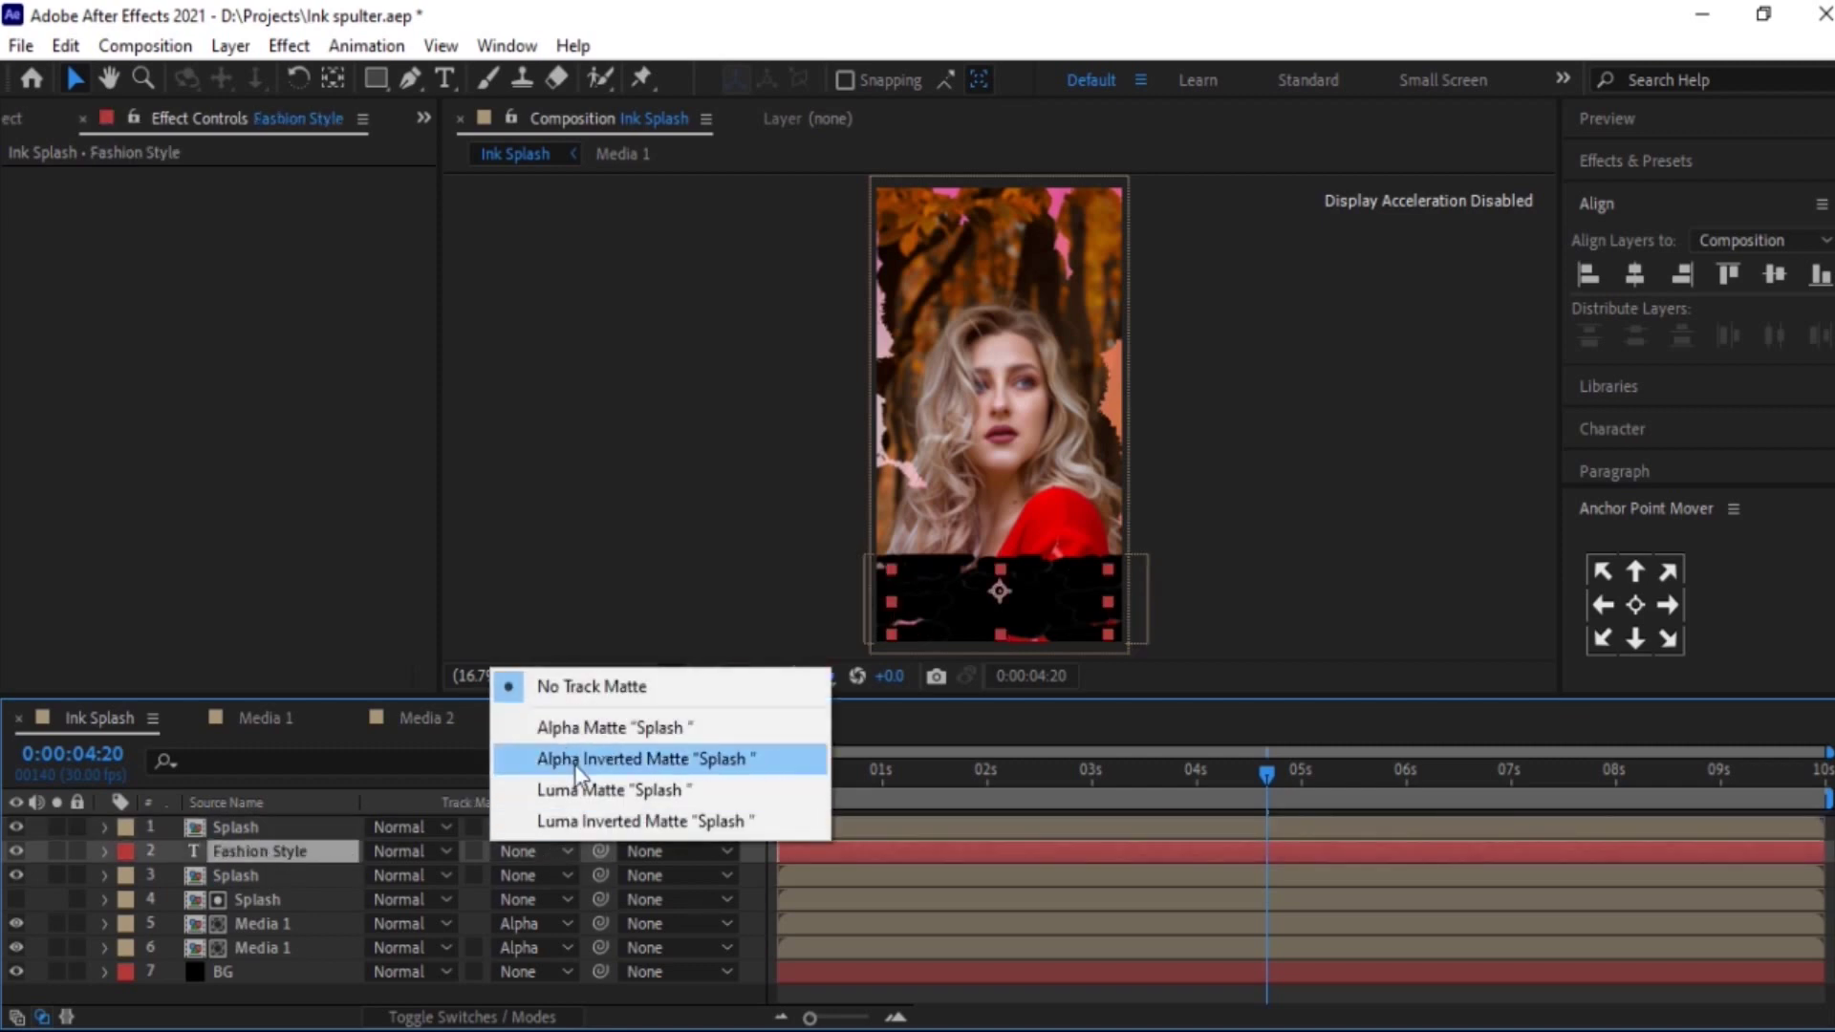
{"action": "left_click", "coordinate": [591, 728]}
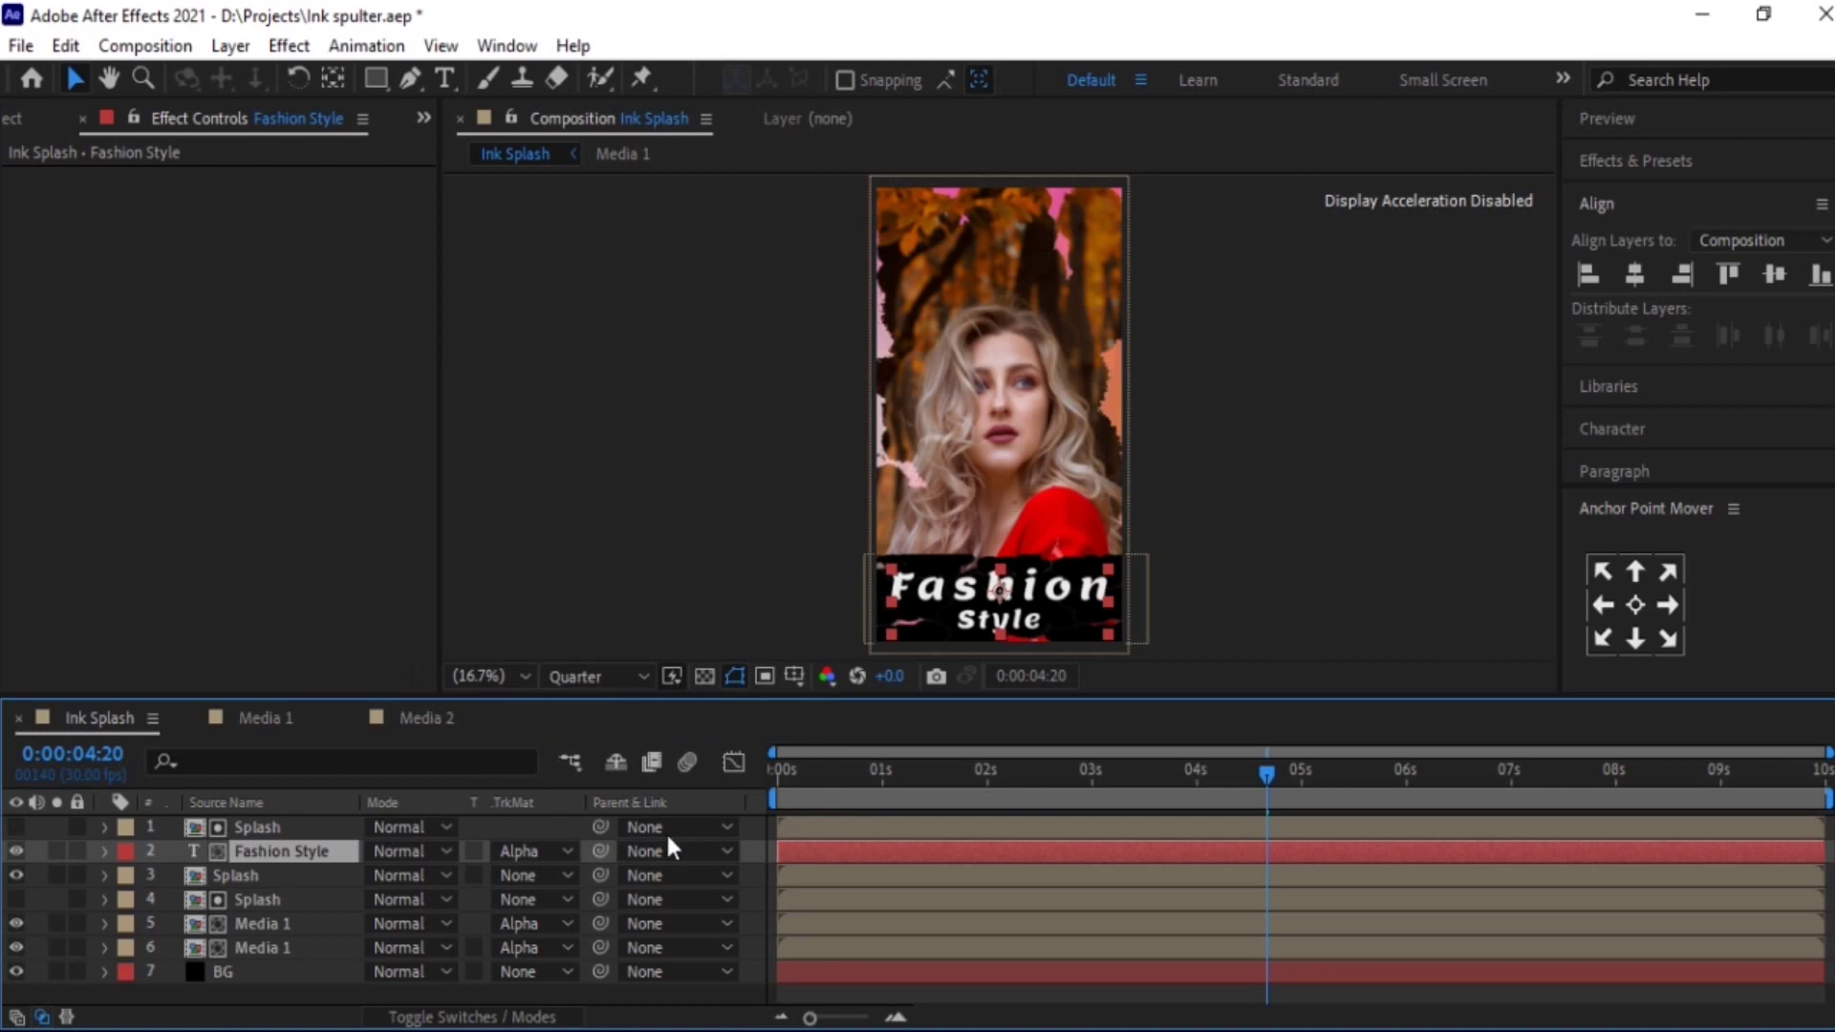
- Preview the matted title reveal from the first frame
{"action": "key", "text": "Home"}
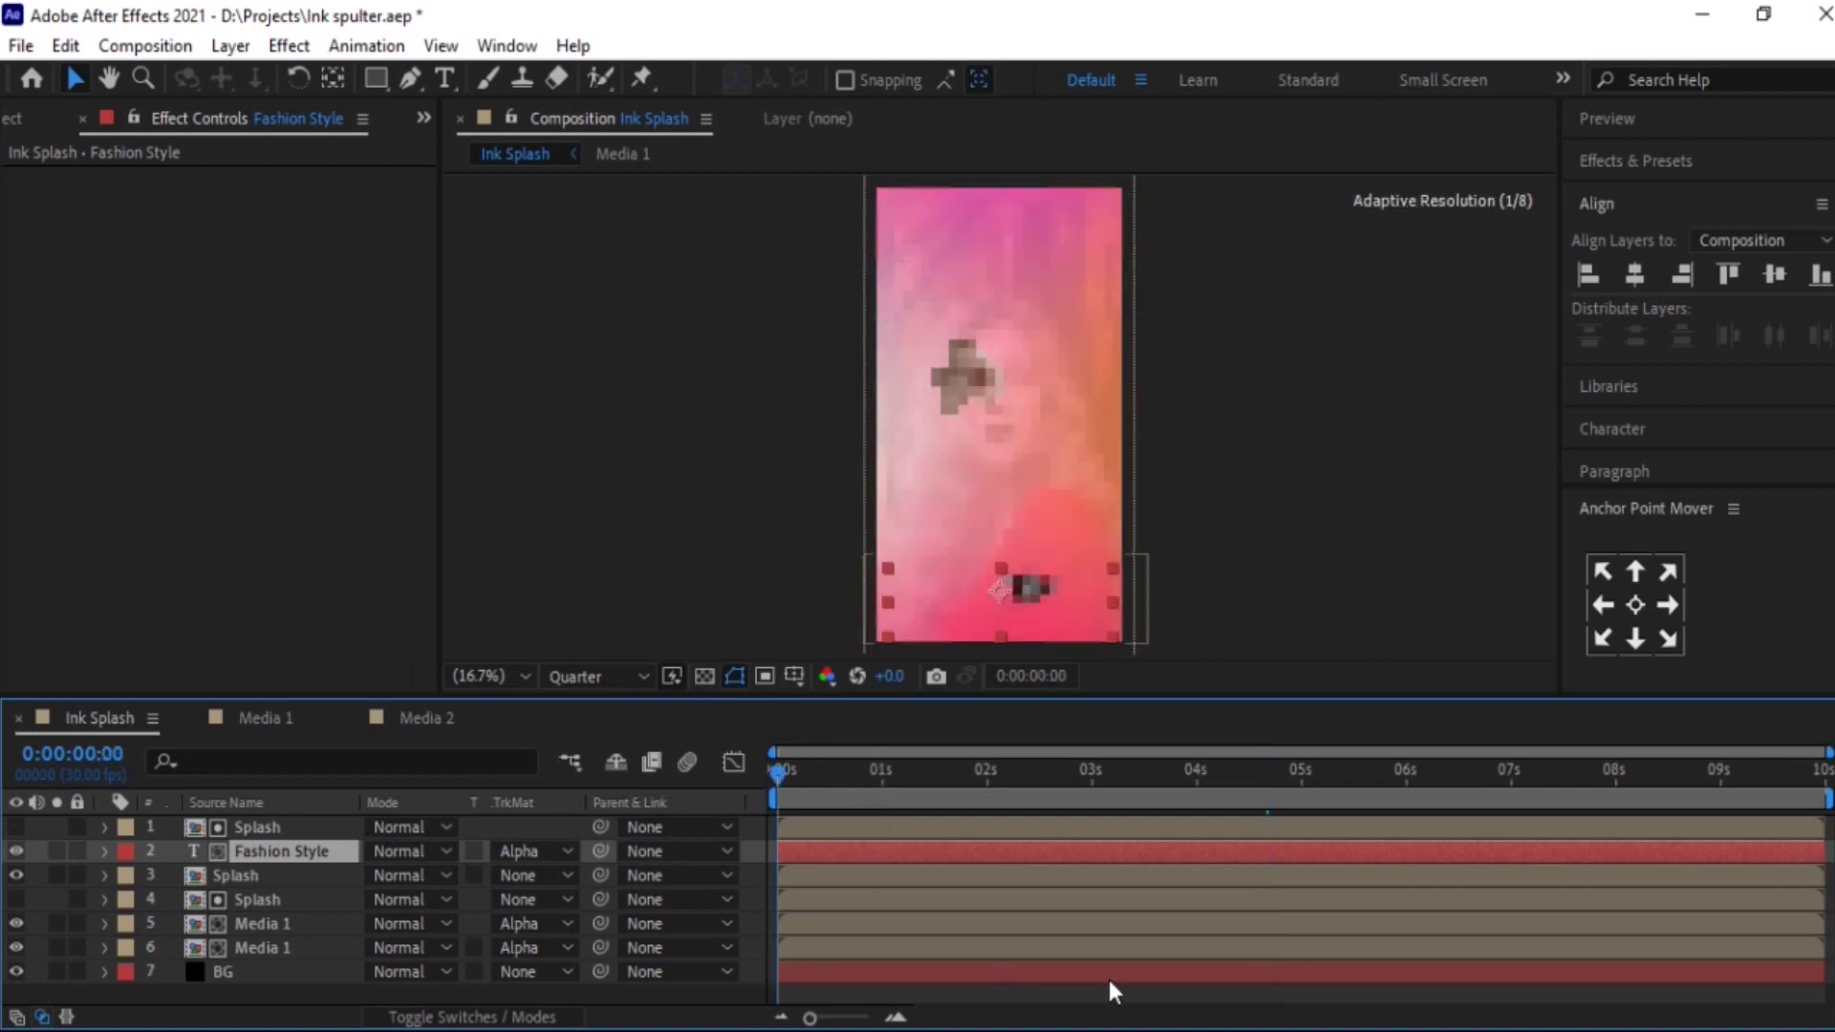
{"action": "key", "text": "space"}
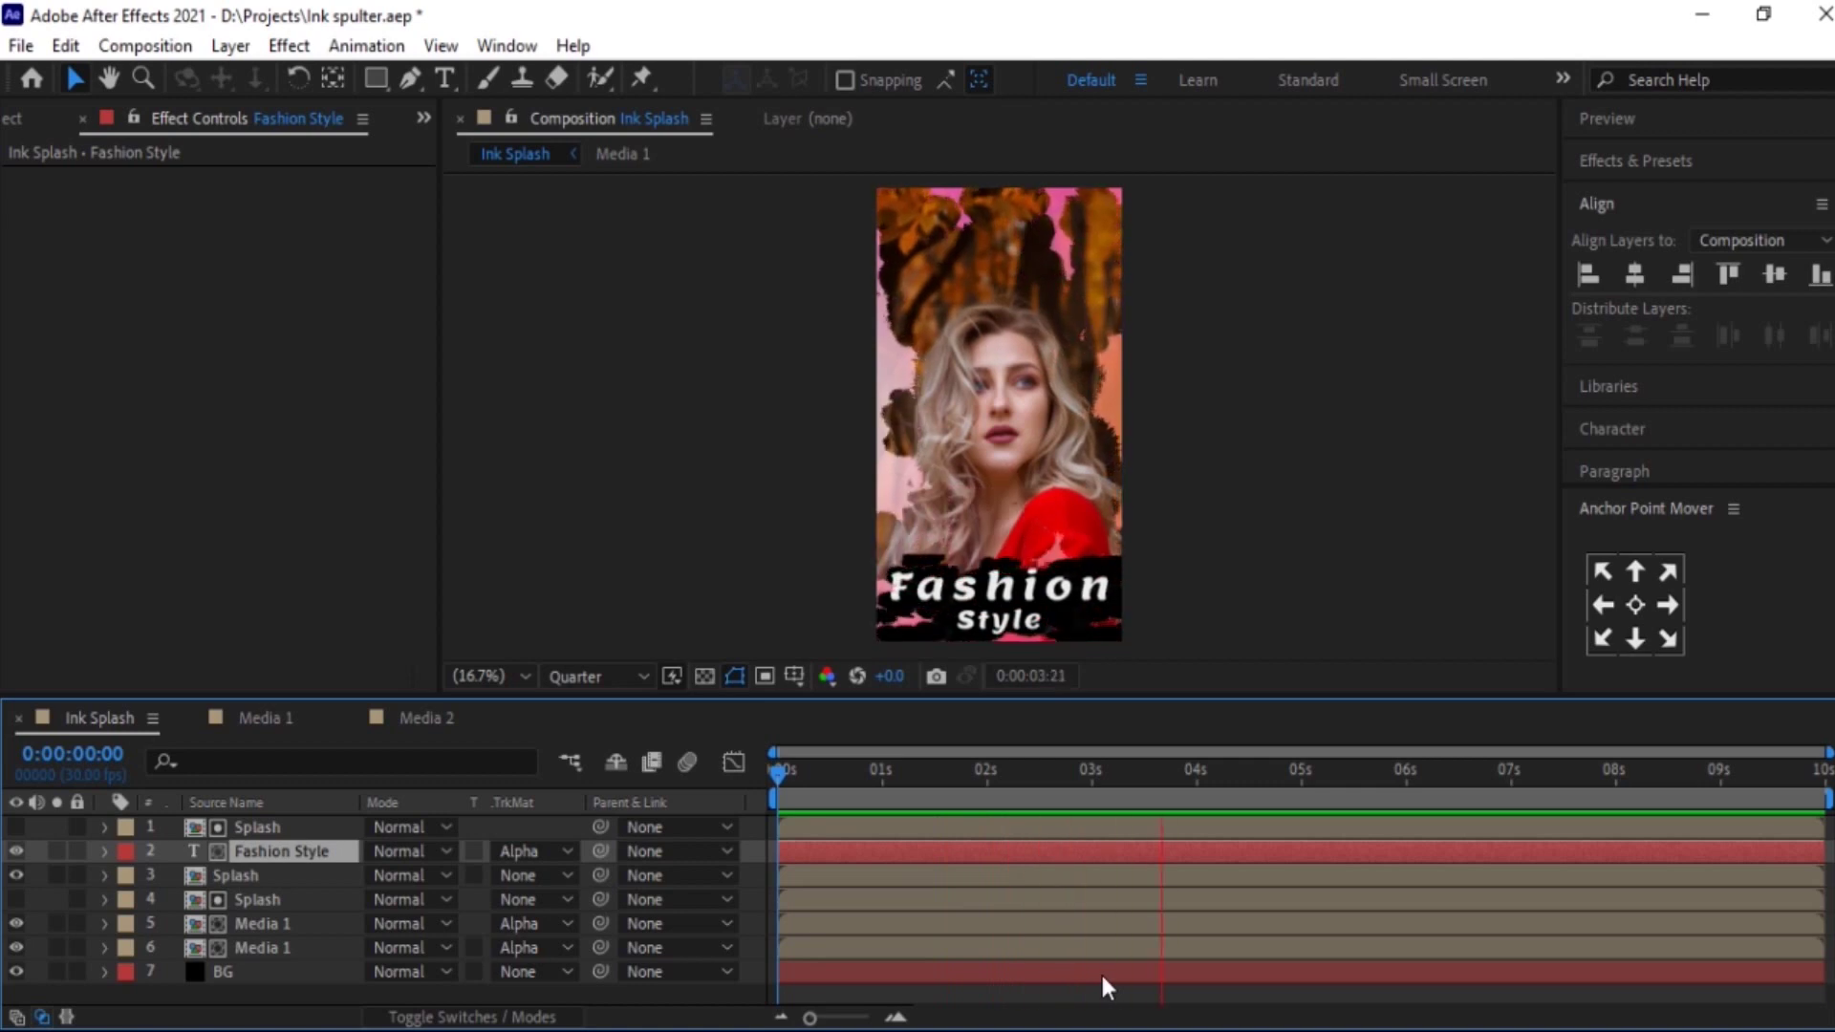
{"action": "key", "text": "h"}
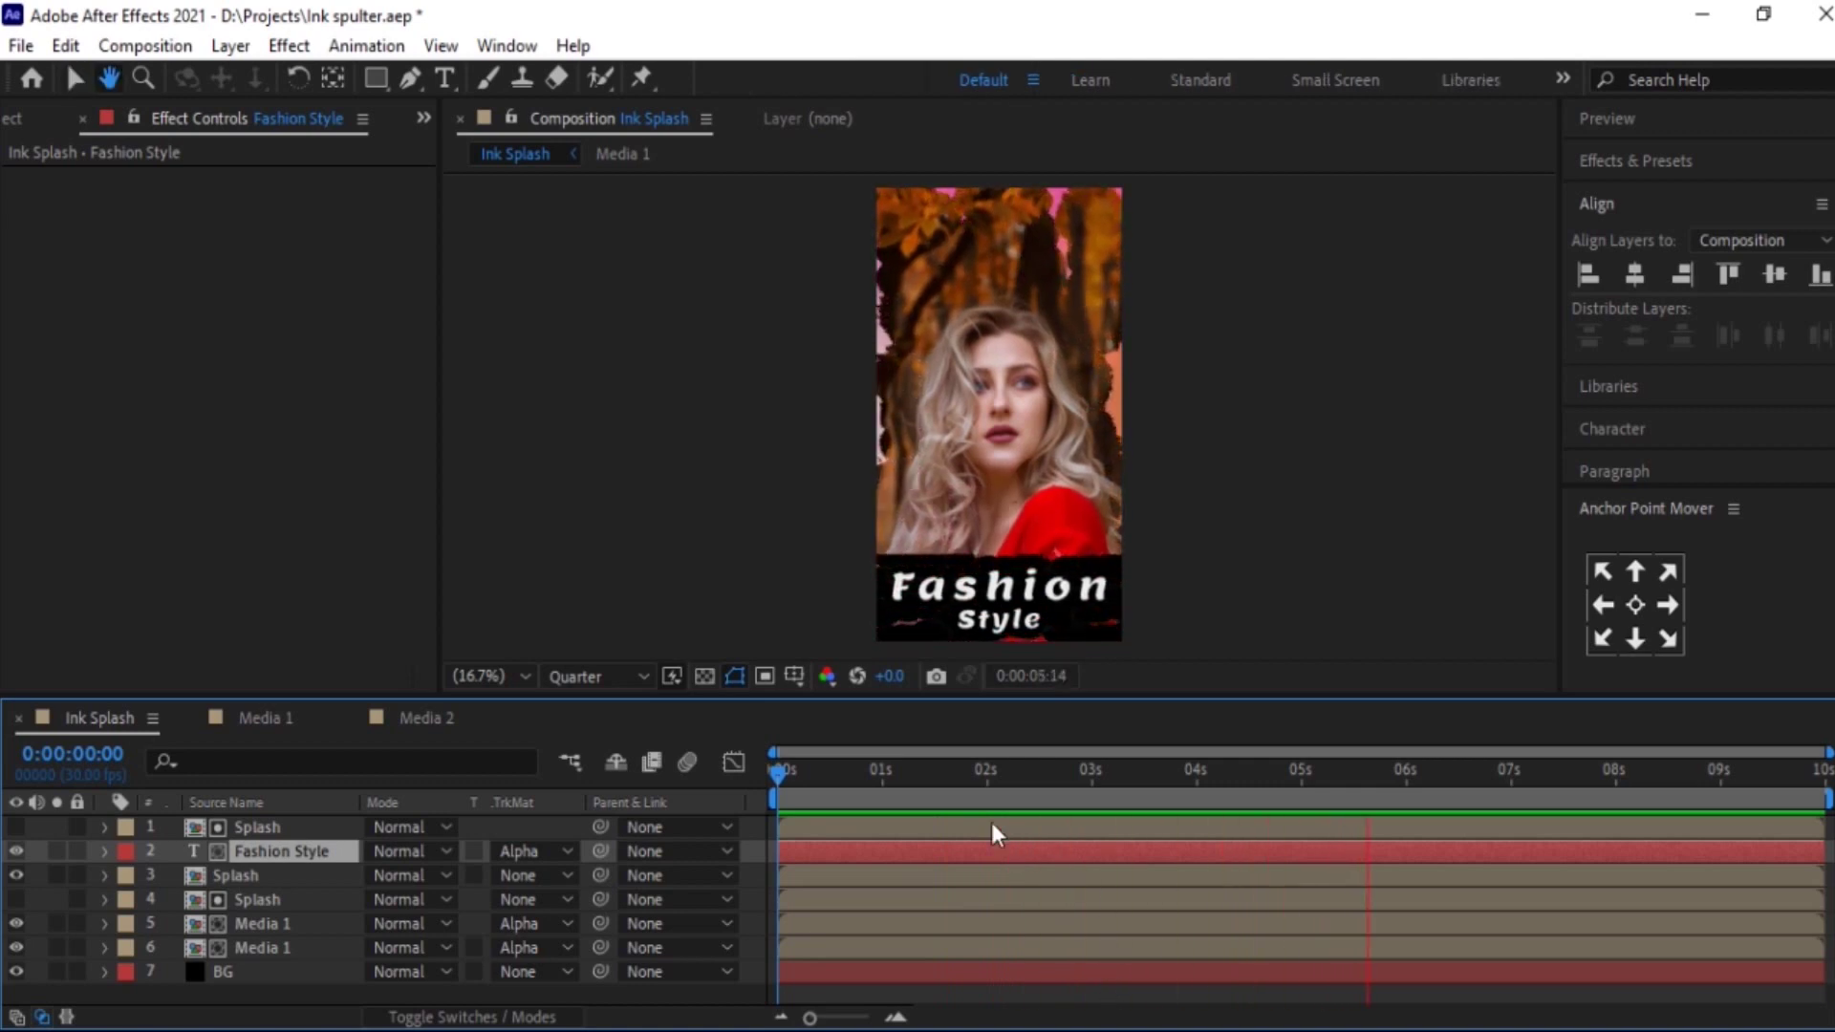
- Shift the Fashion Style layer and its two small Splash layers together so they start at 0:00:01:29
{"action": "left_click", "coordinate": [988, 770]}
{"action": "mouse_move", "coordinate": [988, 770]}
{"action": "left_mouse_down"}
{"action": "mouse_move", "coordinate": [1088, 776]}
{"action": "mouse_move", "coordinate": [985, 771]}
{"action": "left_mouse_up"}
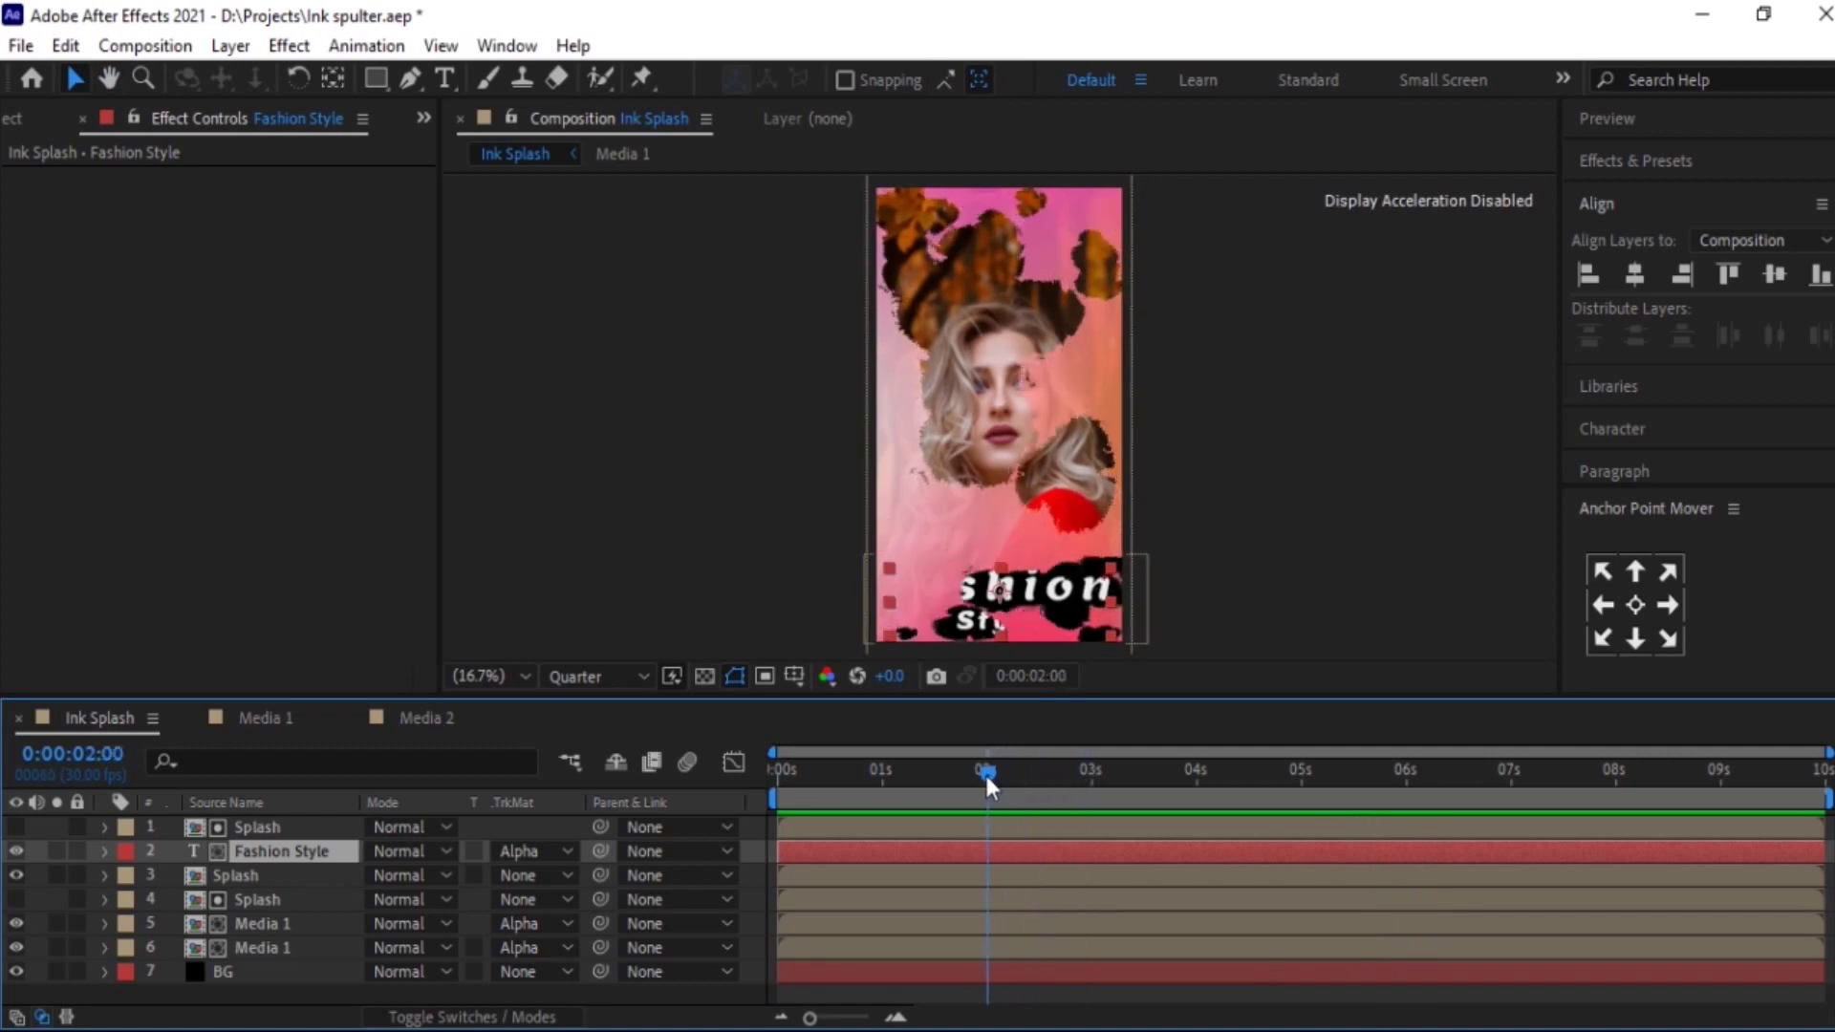
{"action": "left_click", "coordinate": [32, 869], "text": "ctrl"}
{"action": "left_click", "coordinate": [66, 826], "text": "ctrl"}
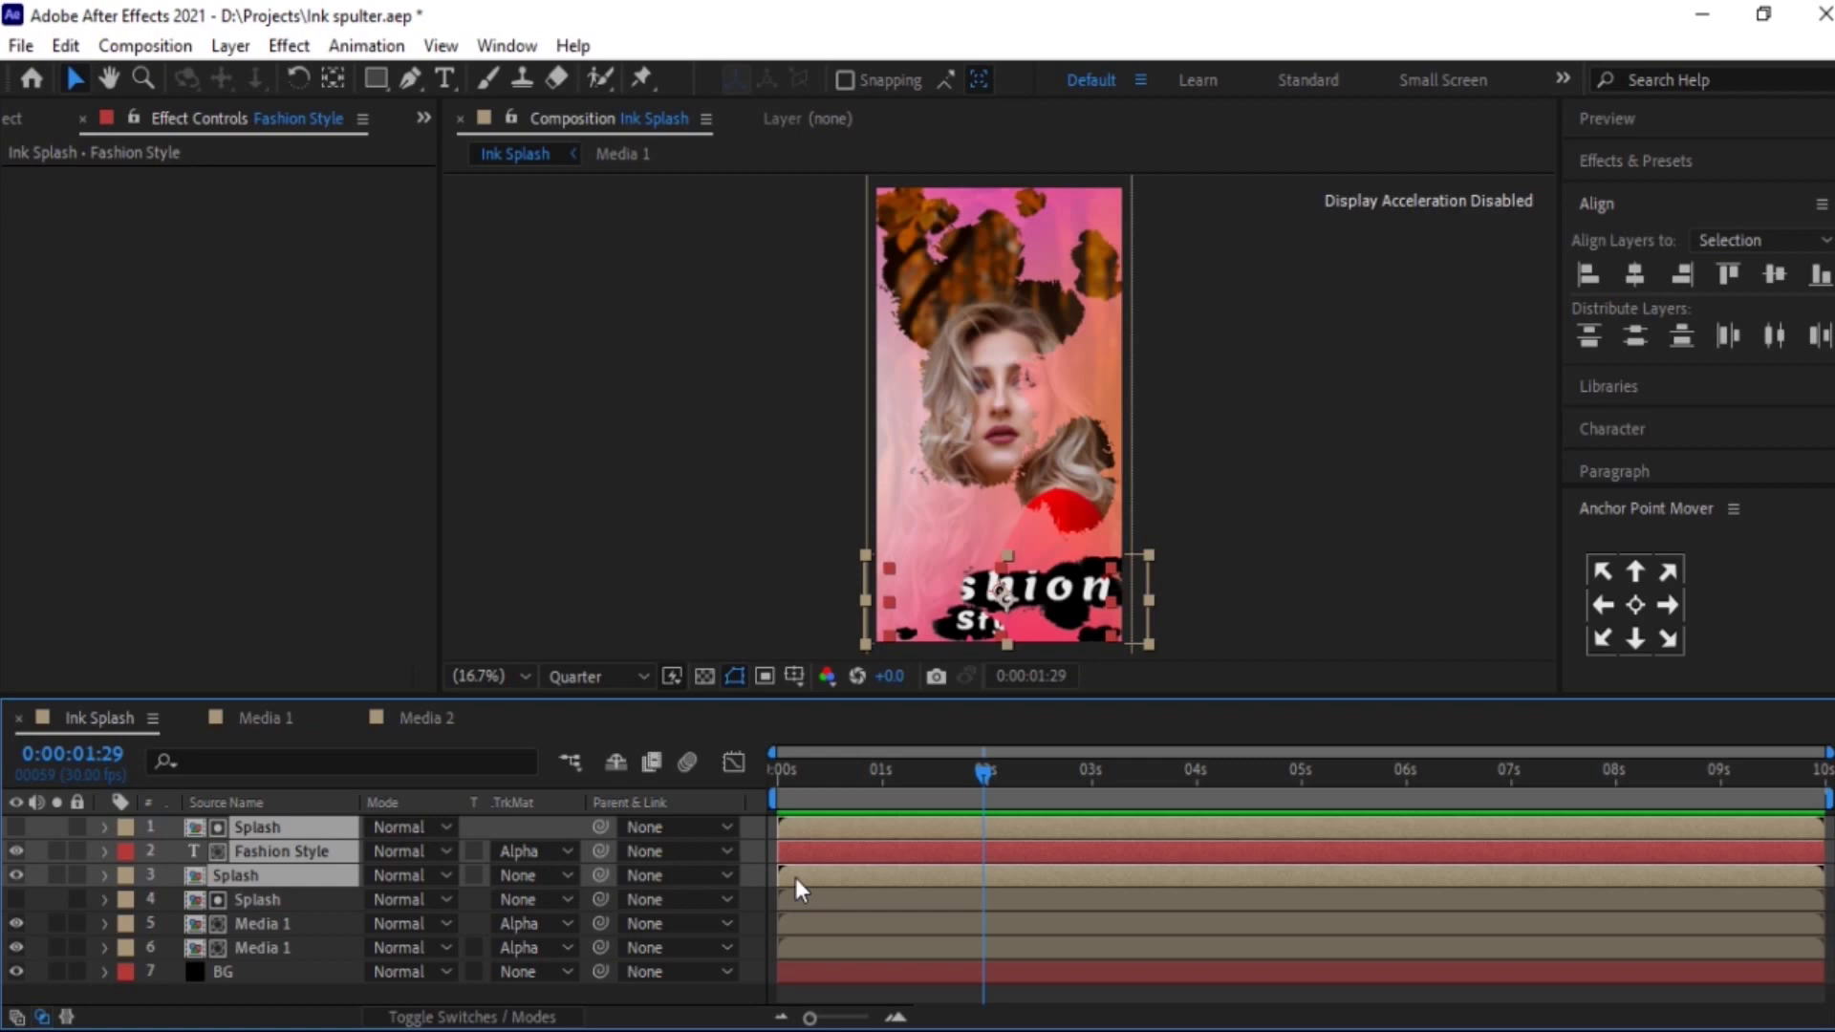
{"action": "left_click_drag", "start_coordinate": [795, 877], "coordinate": [1004, 875]}
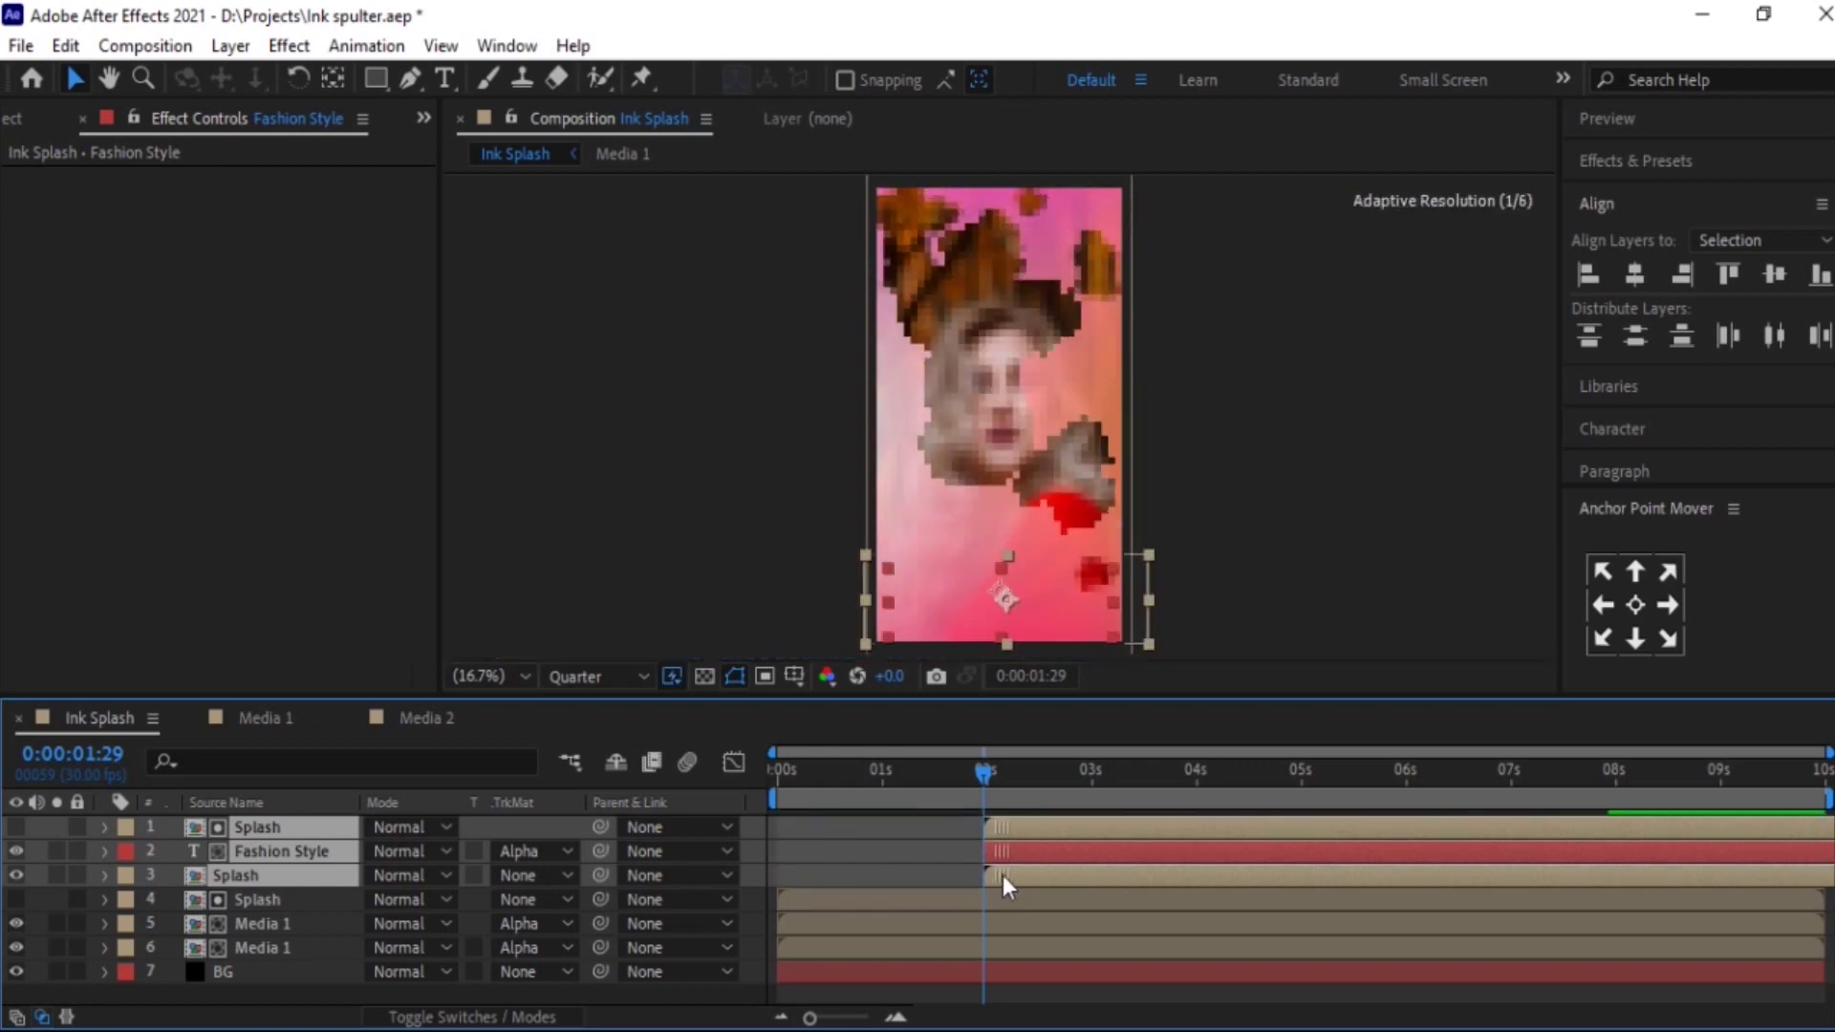
- Play back the delayed title reveal from the start and inspect the frame at 0:00:07:00
{"action": "left_click_drag", "start_coordinate": [818, 774], "coordinate": [633, 778]}
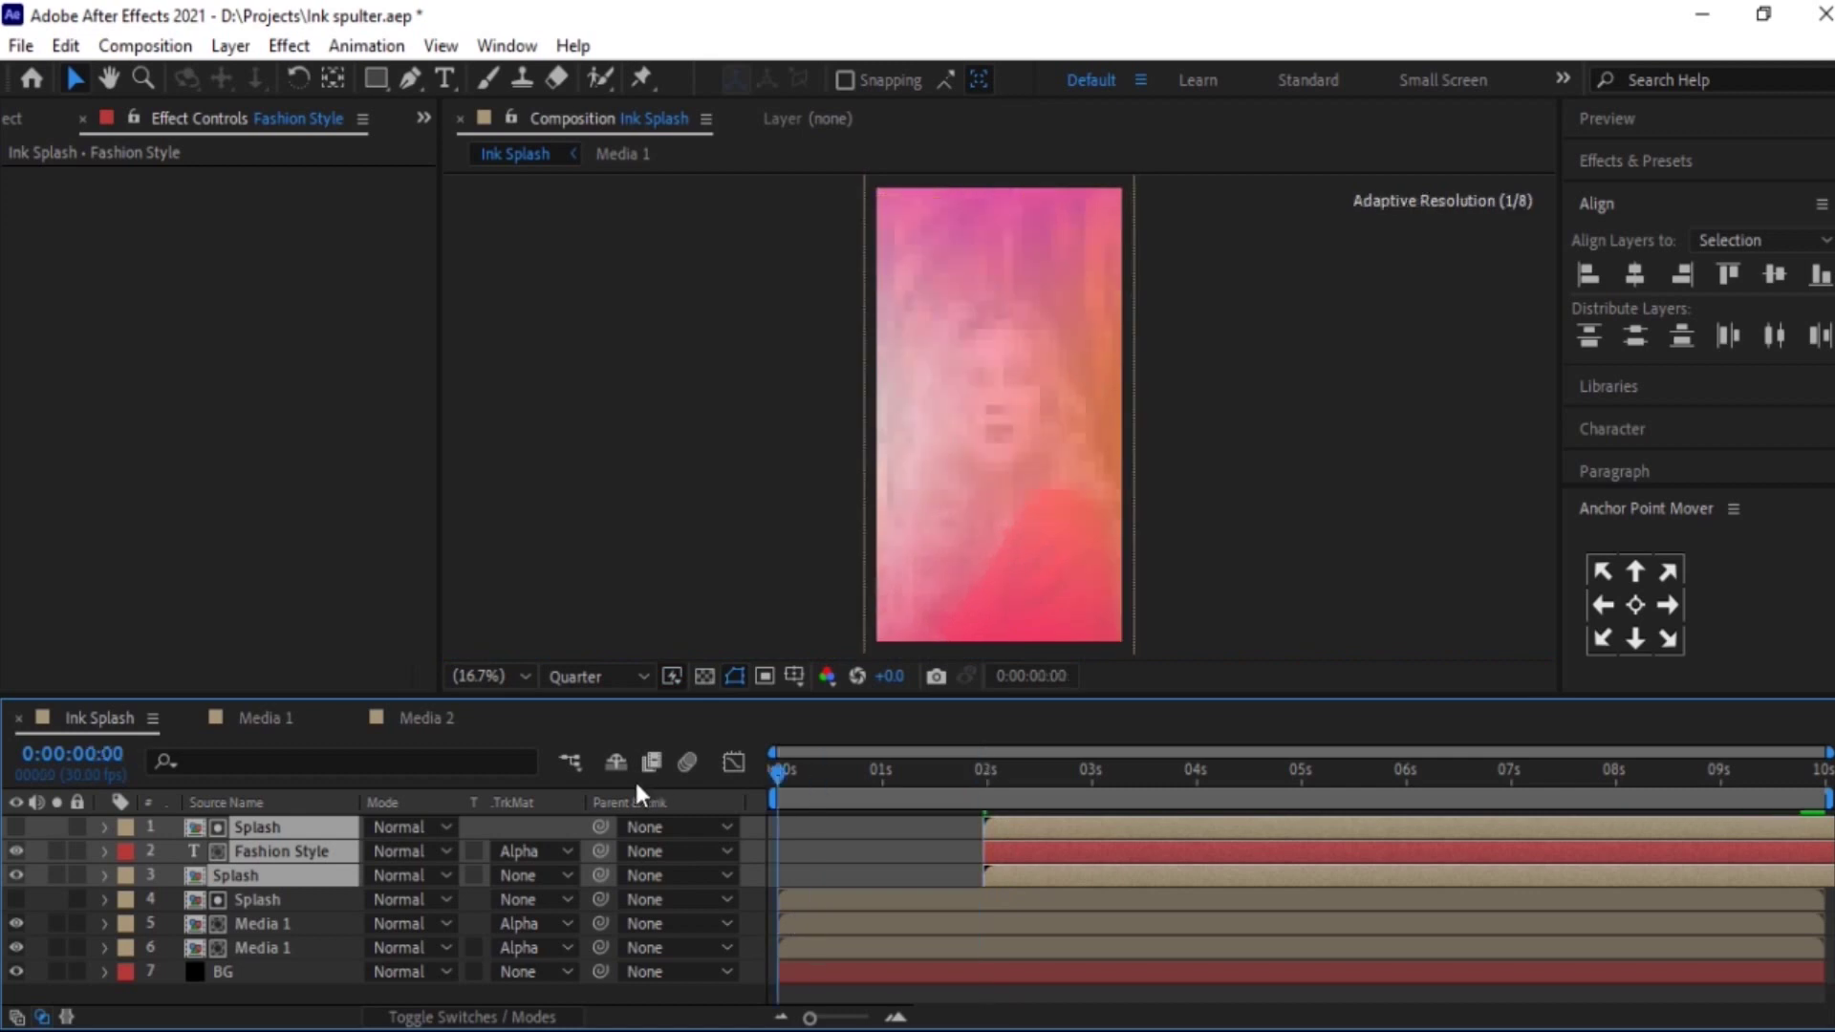
{"action": "key", "text": "space"}
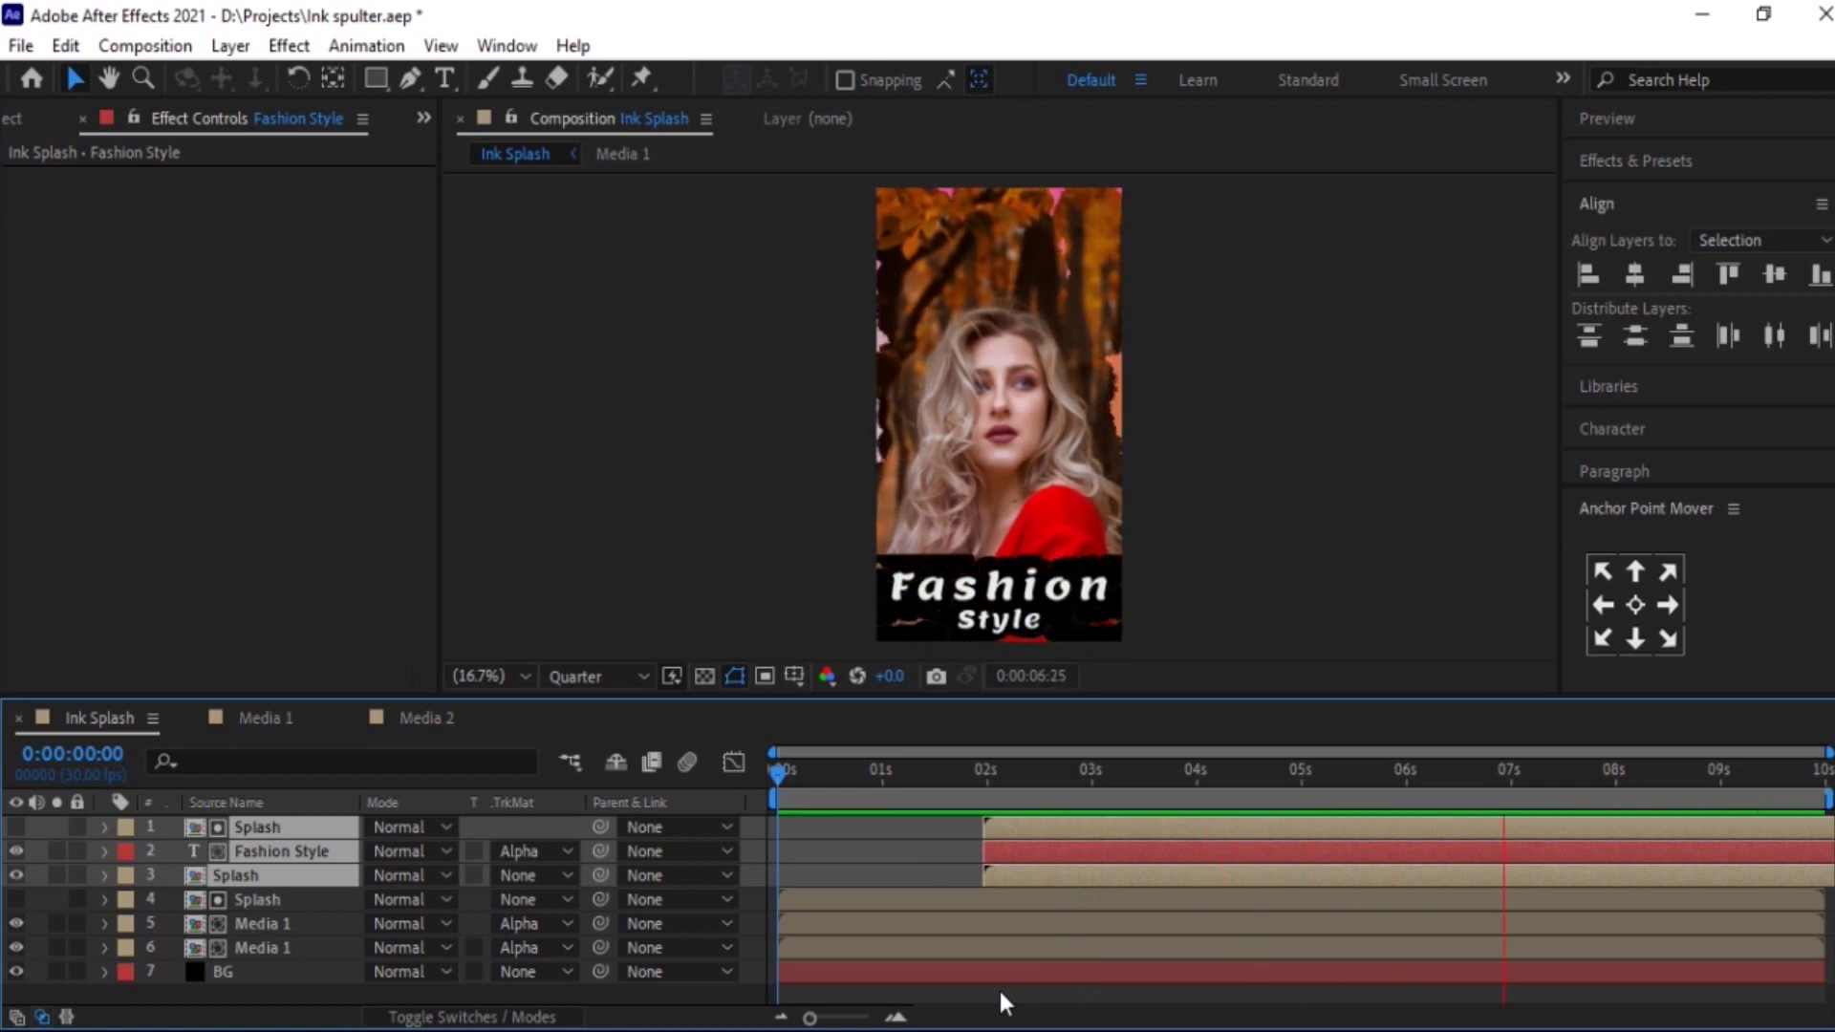
{"action": "key", "text": "space"}
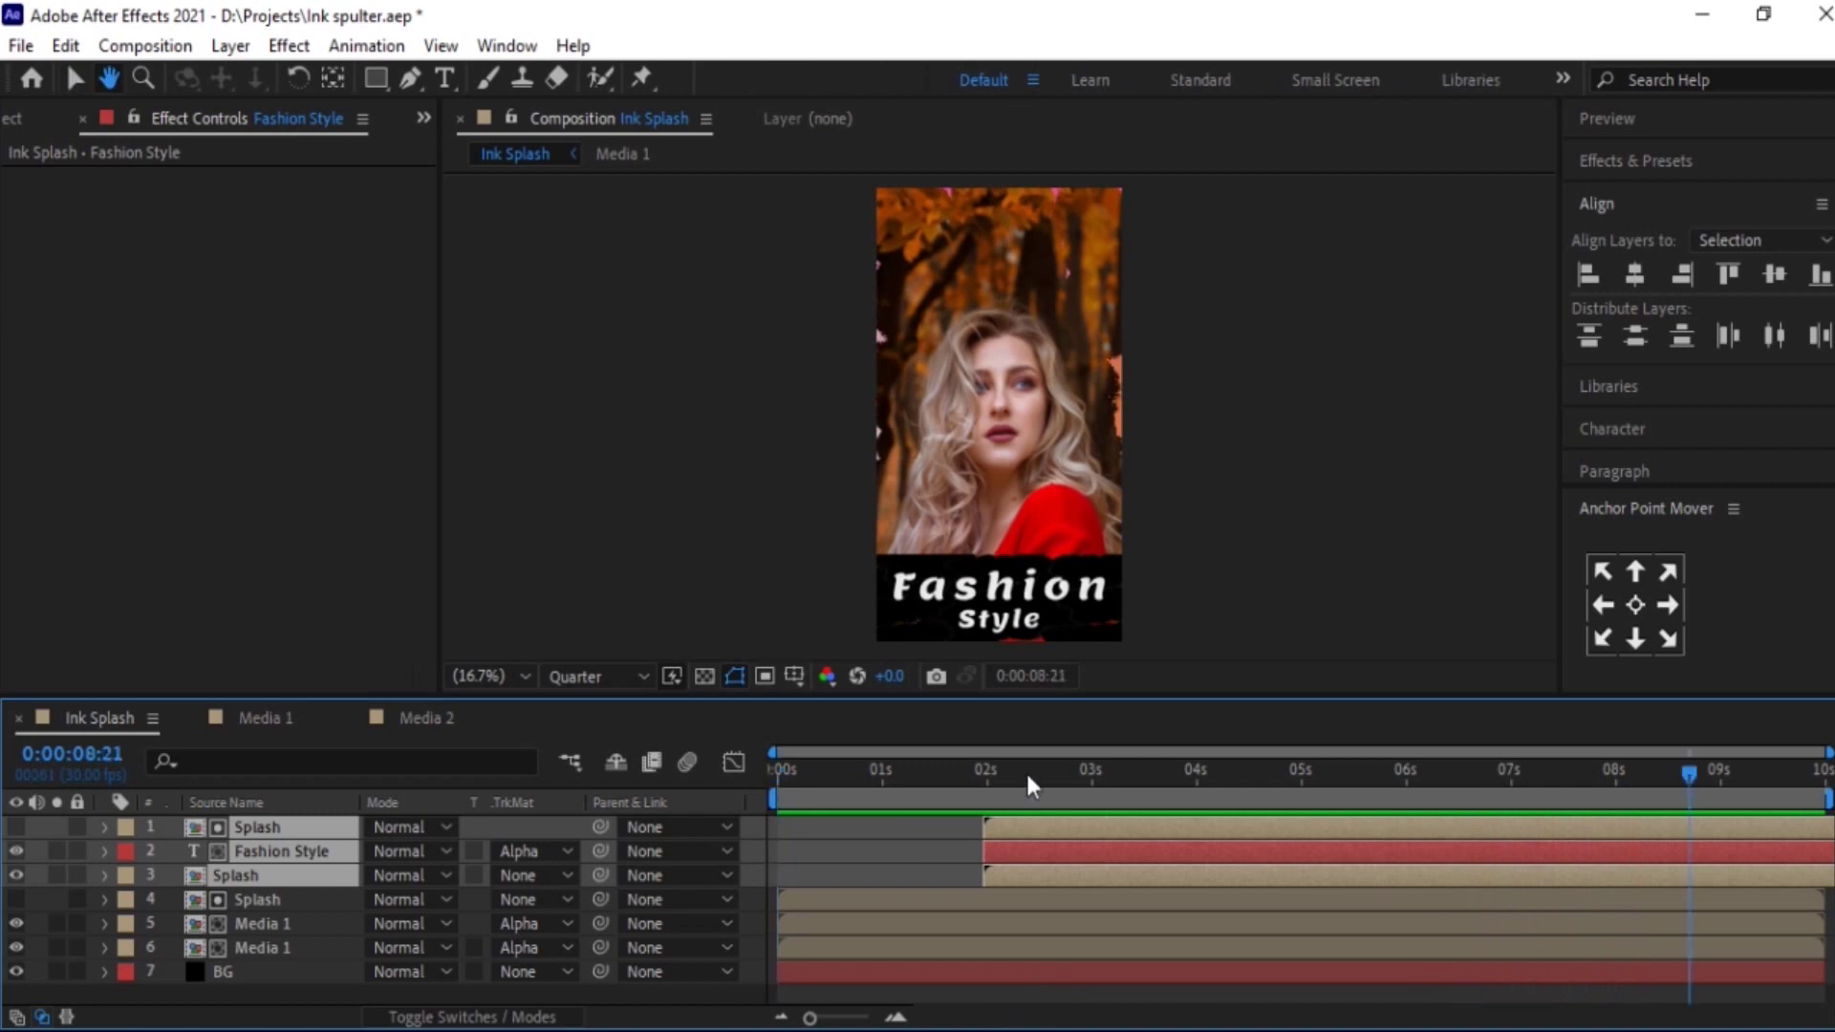
{"action": "left_click", "coordinate": [1035, 770]}
{"action": "left_click_drag", "start_coordinate": [1035, 771], "coordinate": [1510, 765]}
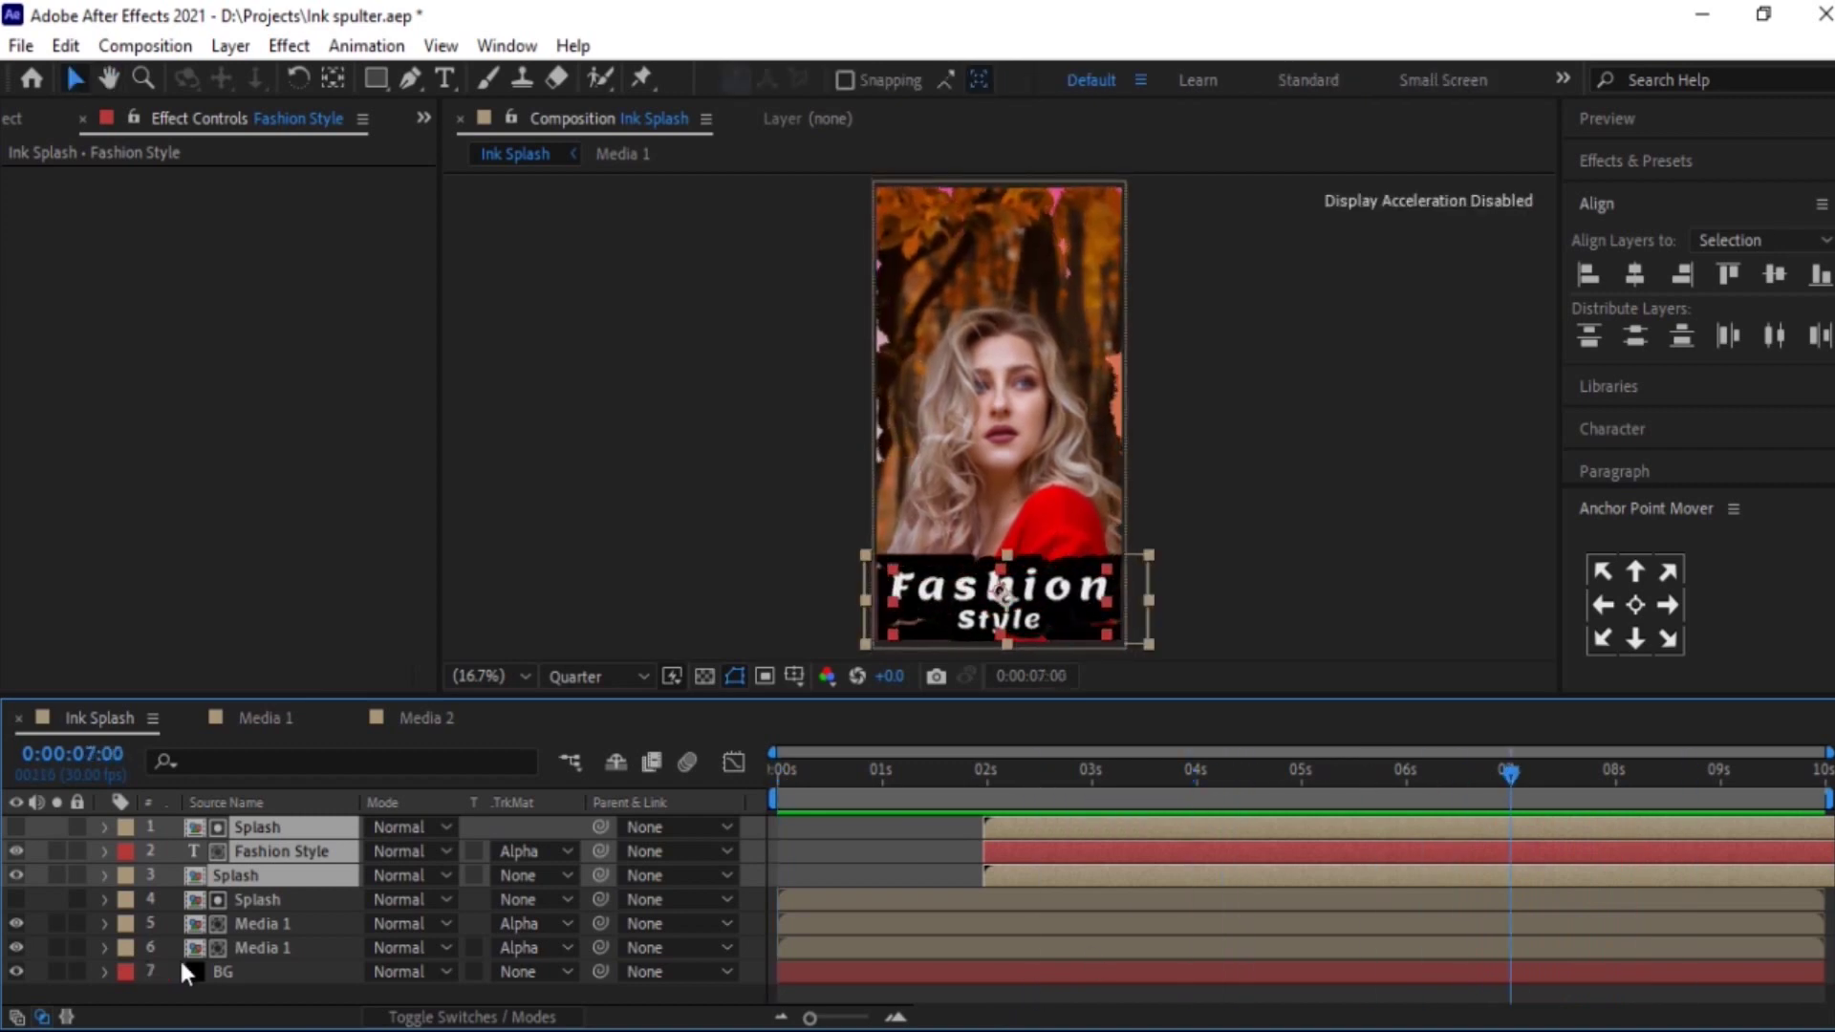
- Create a red 1080 x 1920 px solid named Light and move it above all other layers
{"action": "left_click", "coordinate": [291, 974]}
{"action": "right_click", "coordinate": [278, 982]}
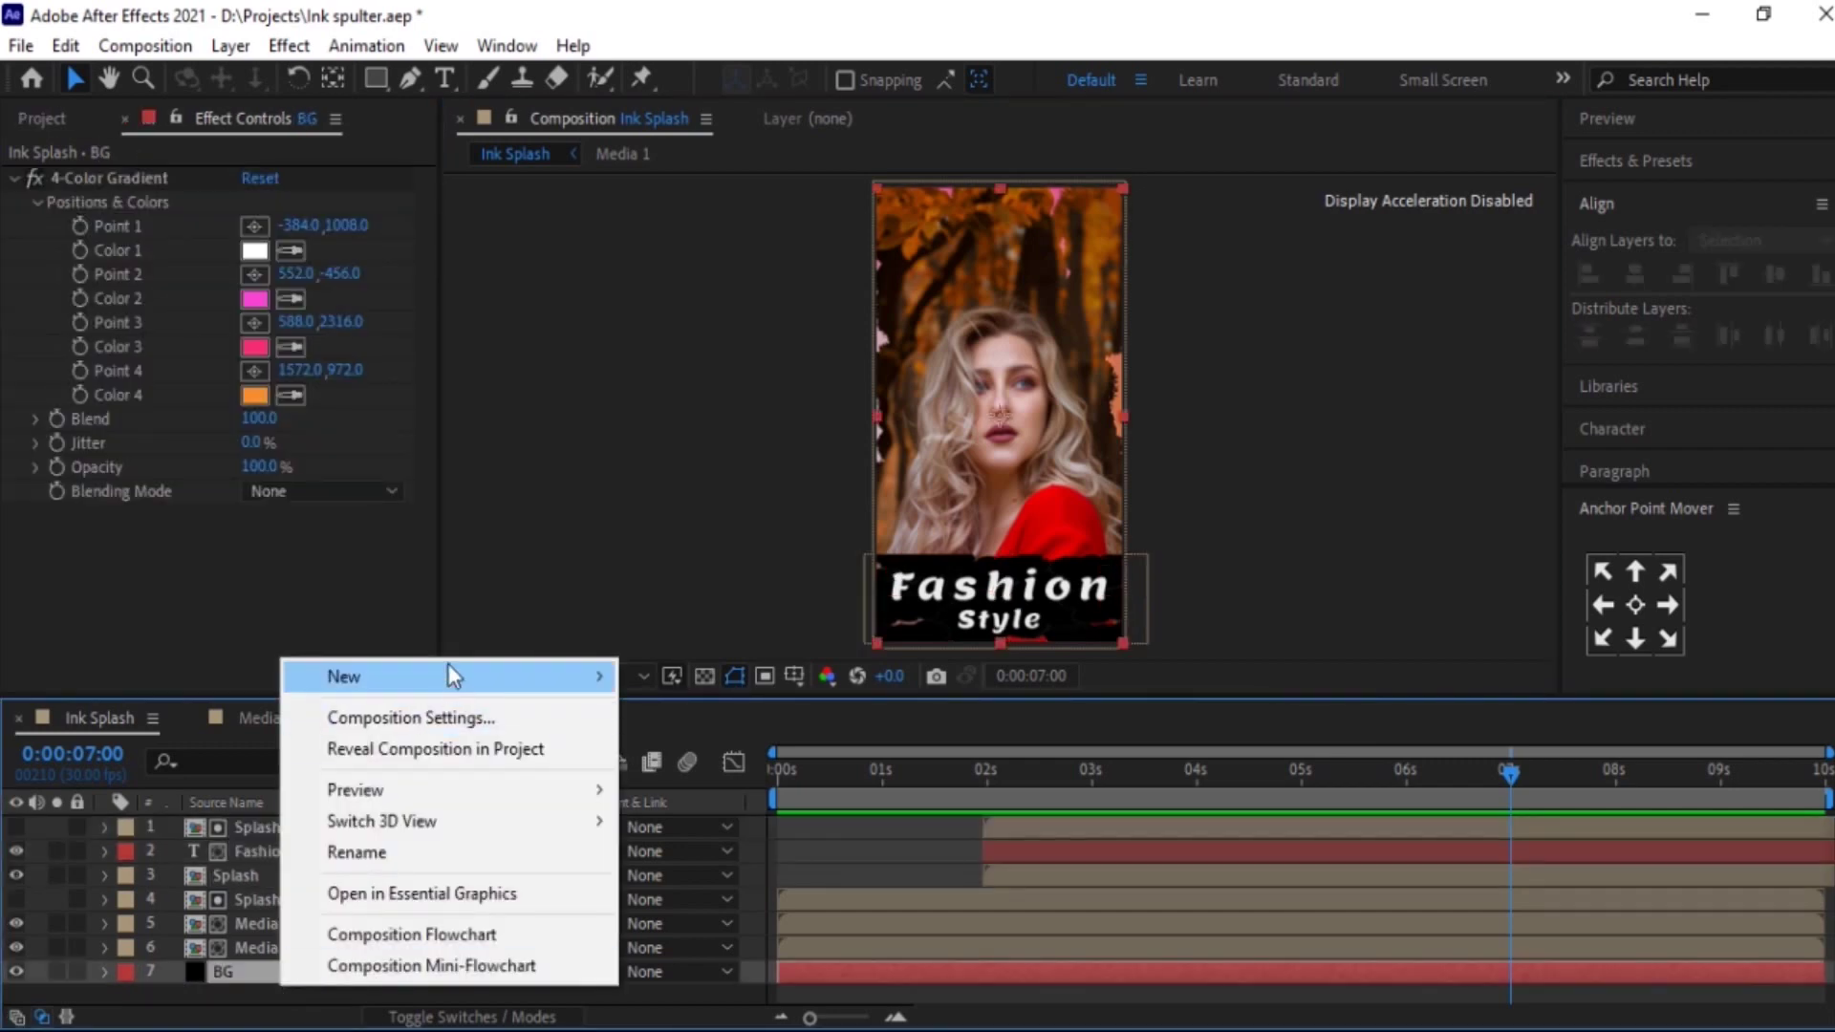
{"action": "mouse_move", "coordinate": [446, 681]}
{"action": "left_click", "coordinate": [683, 748]}
{"action": "type", "text": "Light"}
{"action": "left_click", "coordinate": [914, 699]}
{"action": "left_click", "coordinate": [938, 328]}
{"action": "left_click", "coordinate": [1195, 349]}
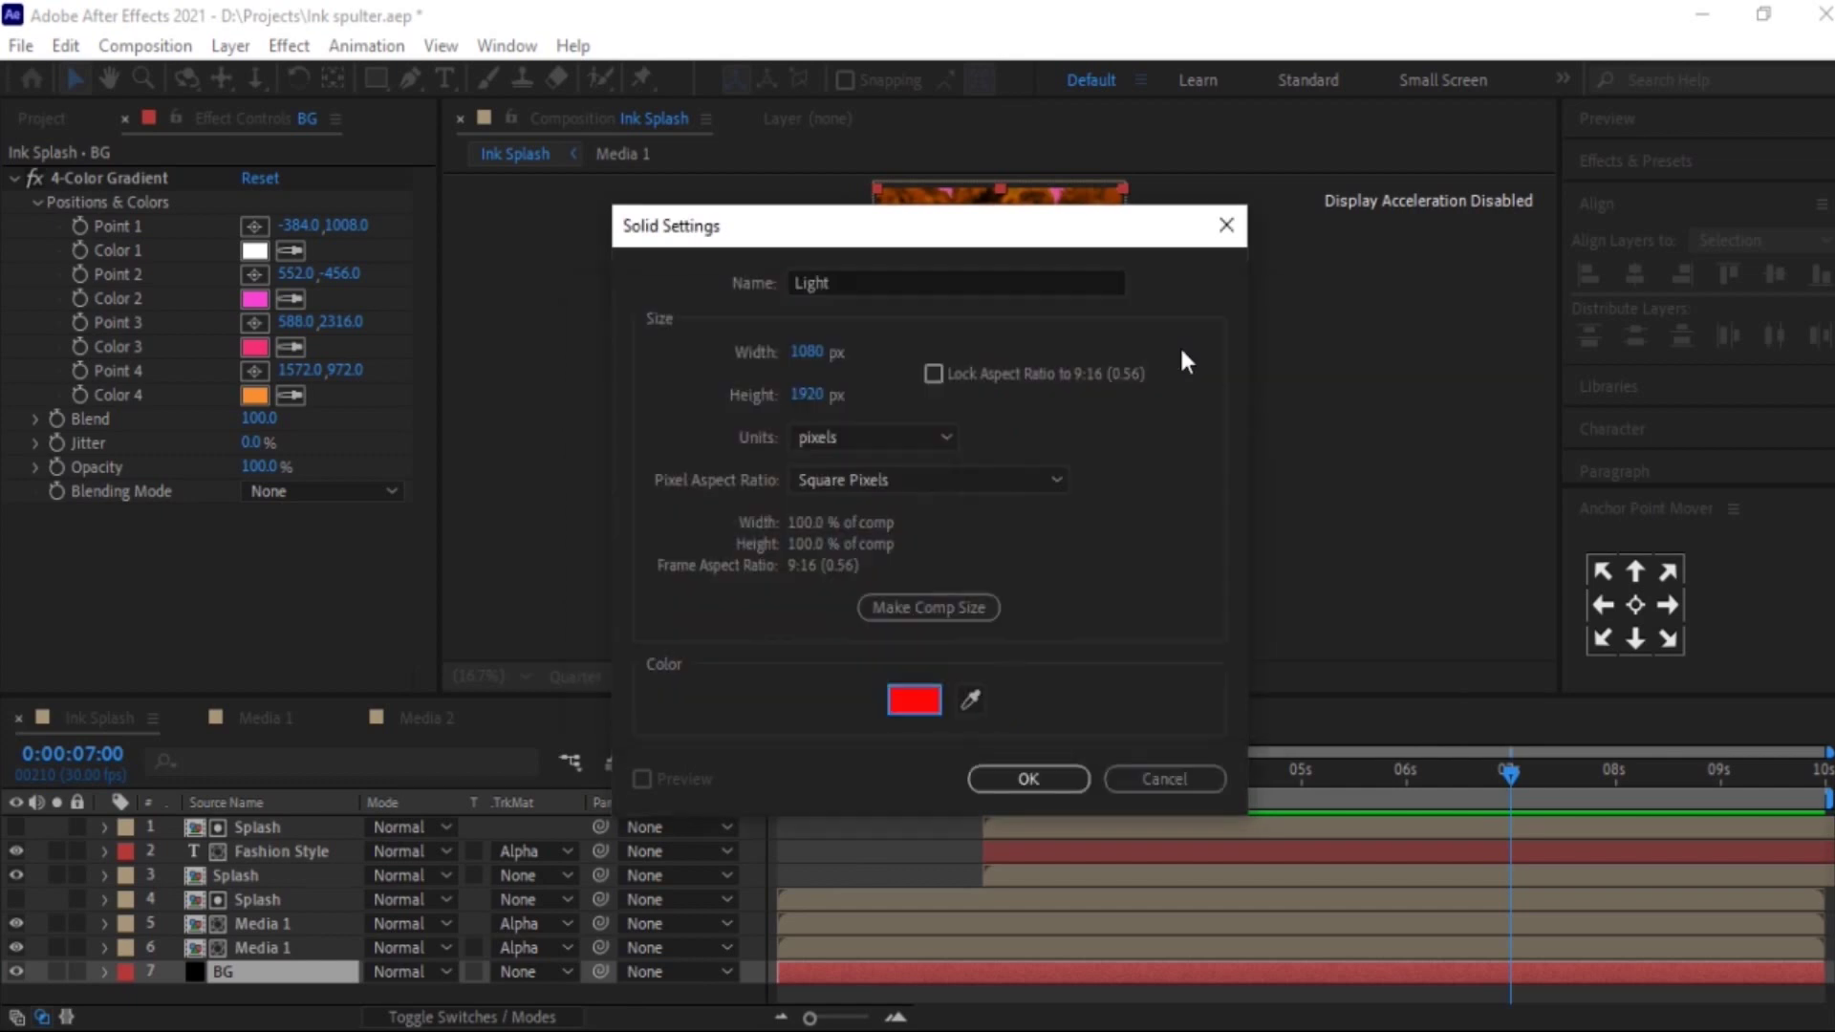
{"action": "left_click", "coordinate": [1041, 778]}
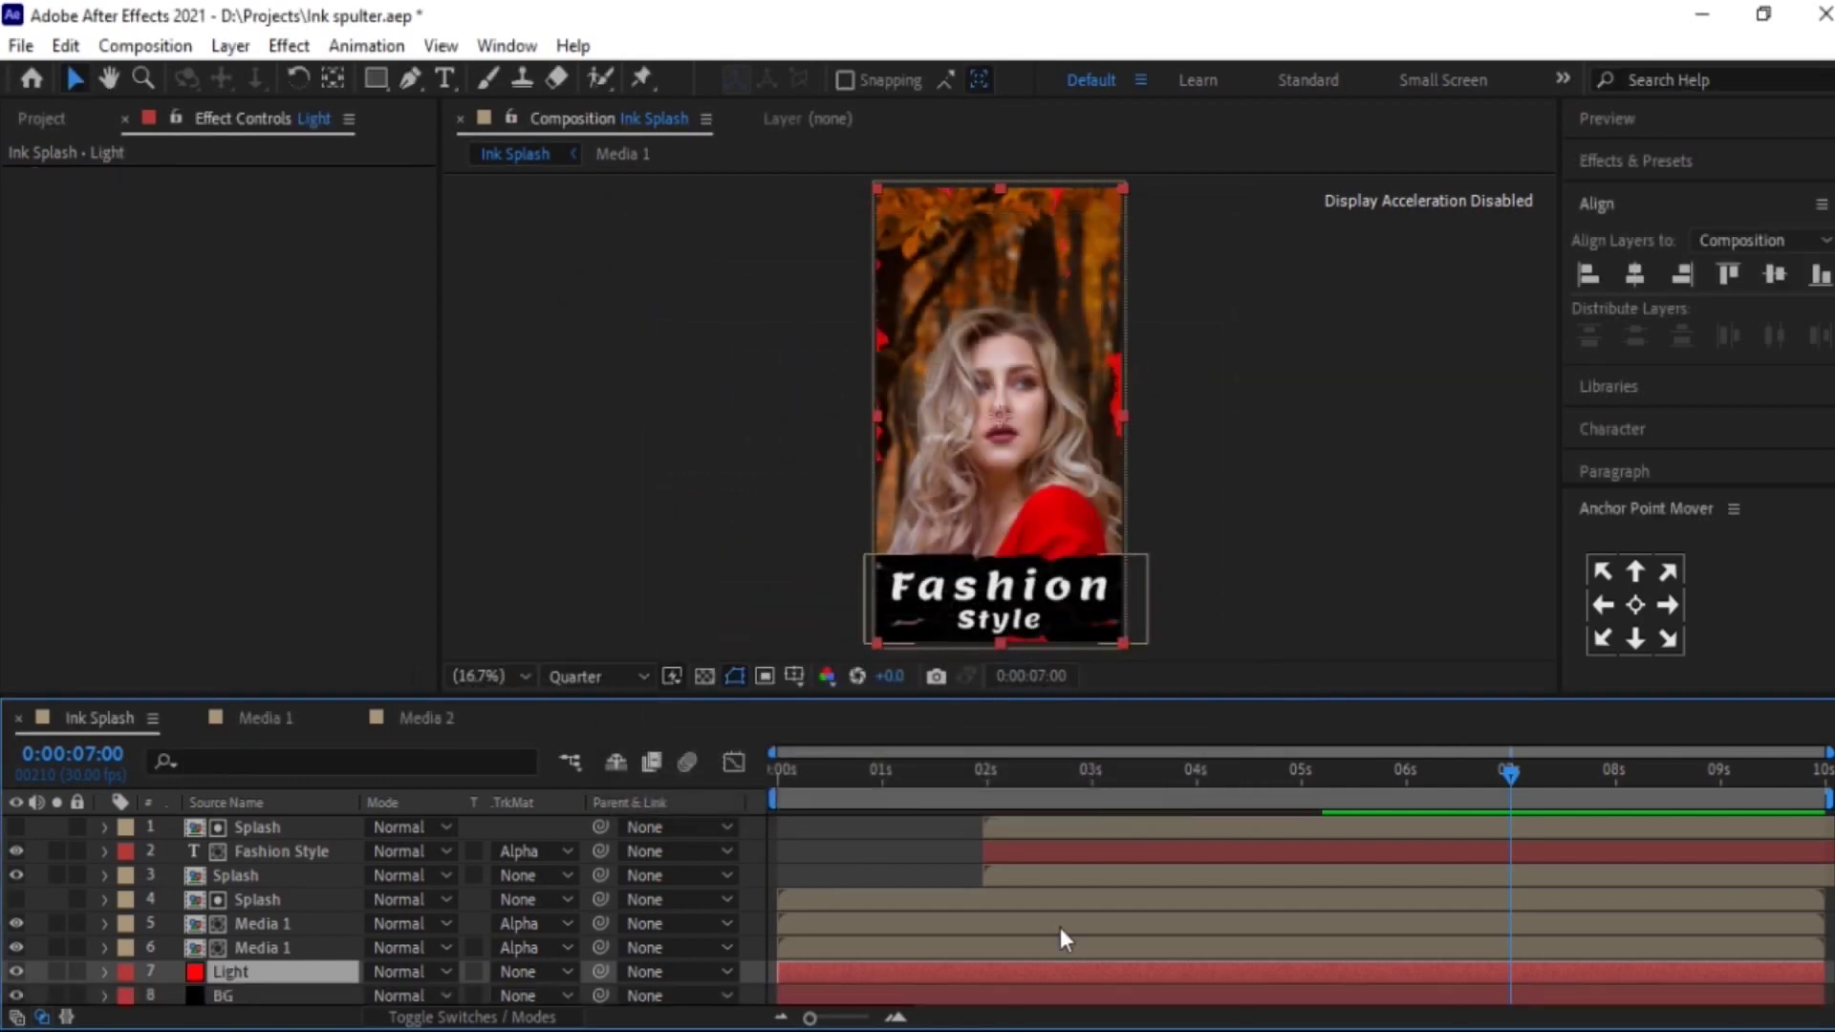
{"action": "left_click_drag", "start_coordinate": [229, 970], "coordinate": [251, 819]}
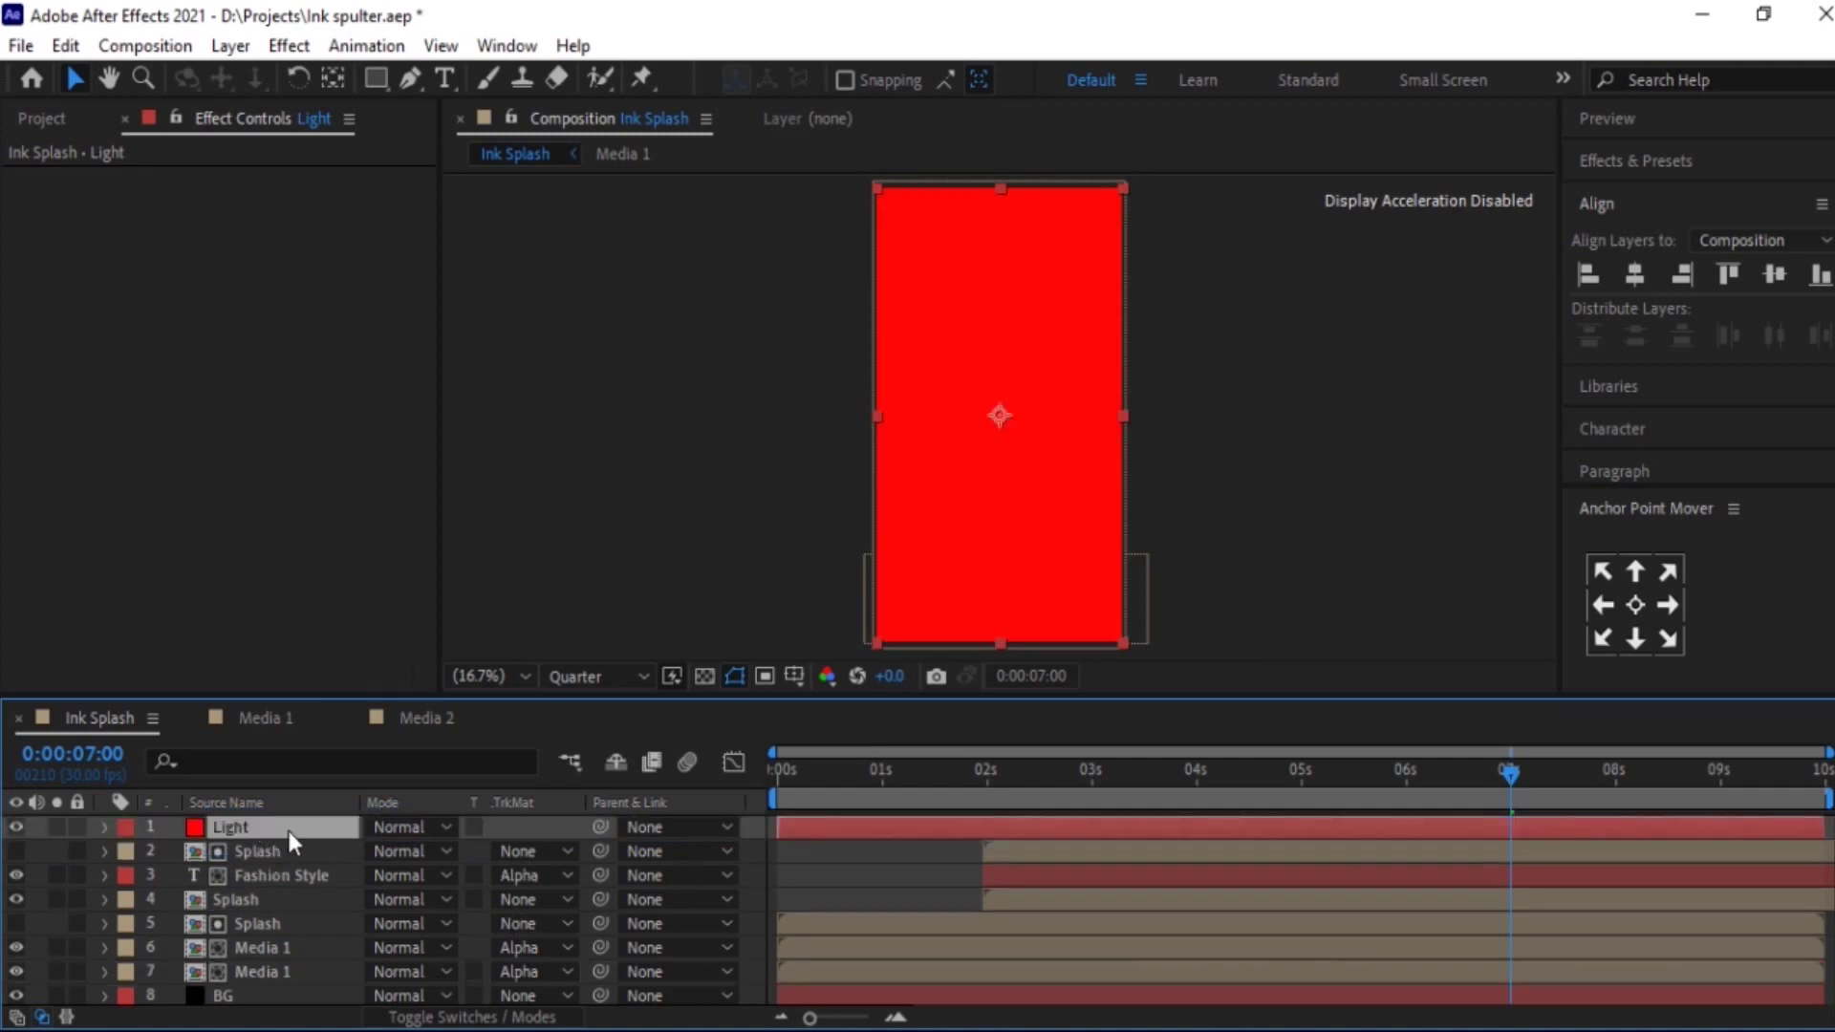
- Find the Fractal Noise effect and apply it to the Light solid
{"action": "left_click", "coordinate": [1638, 161]}
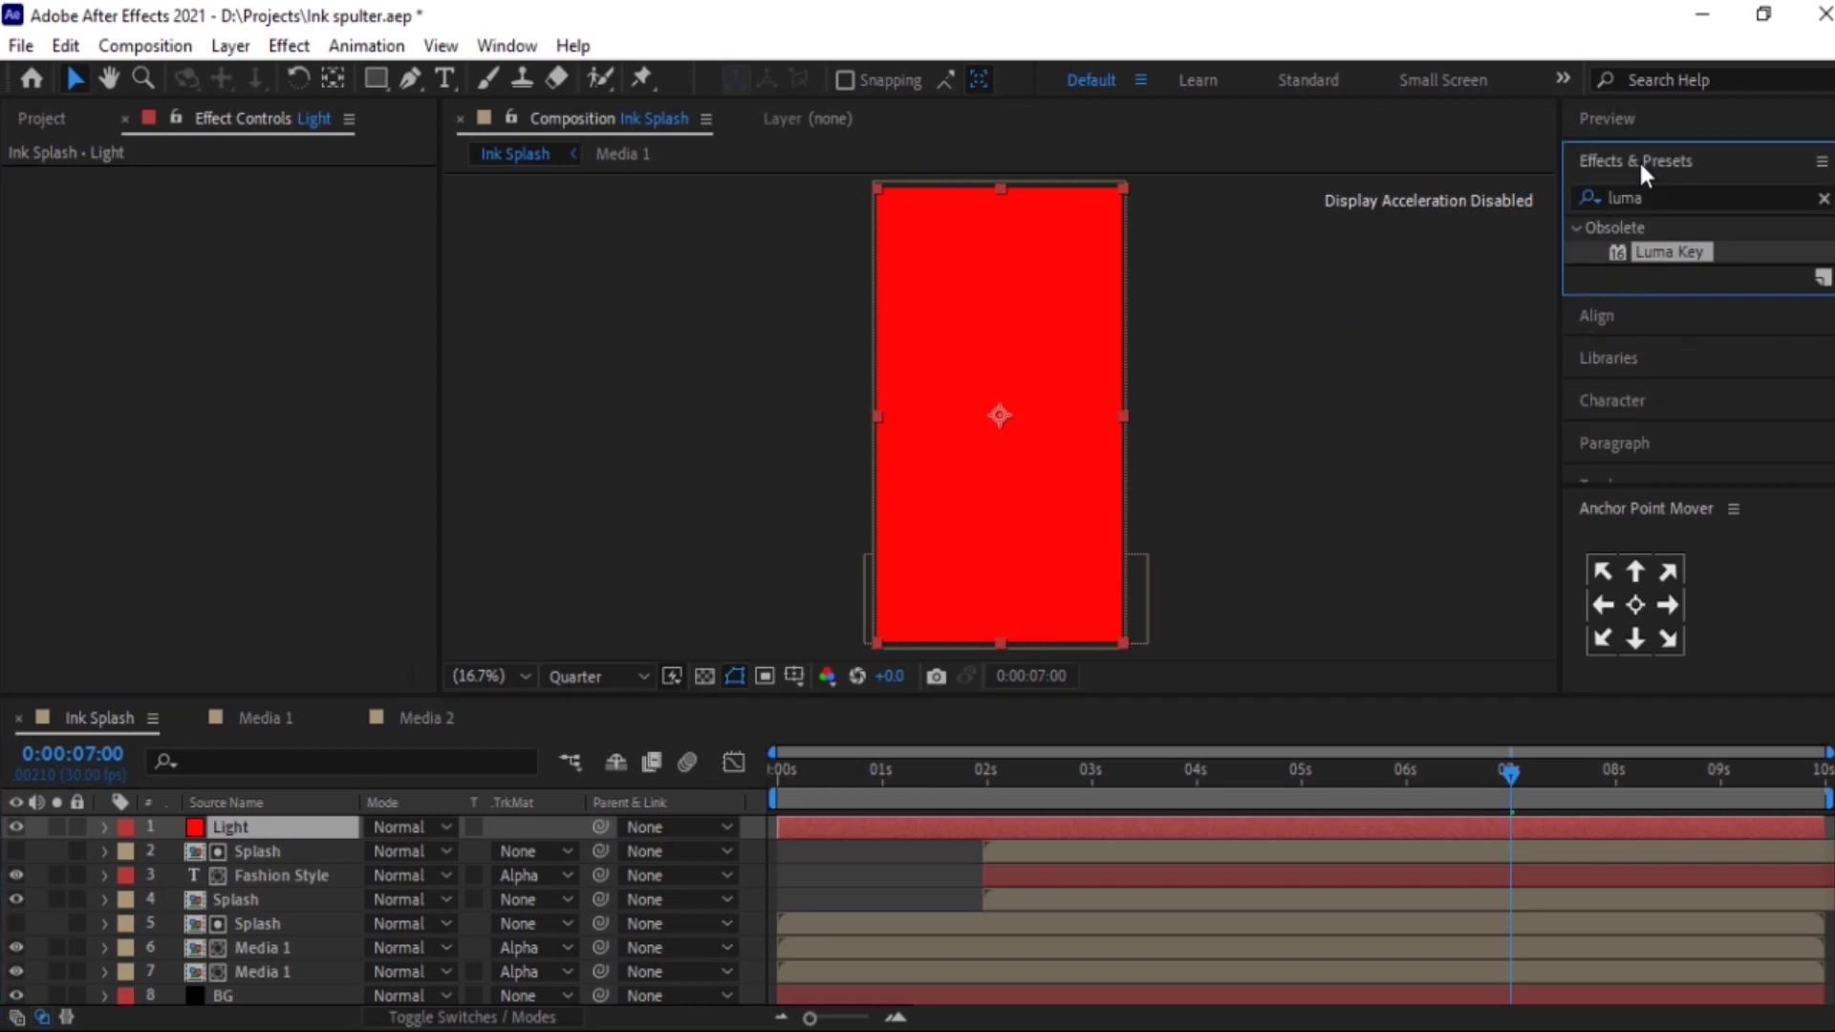
{"action": "left_click", "coordinate": [1663, 197]}
{"action": "type", "text": "frac"}
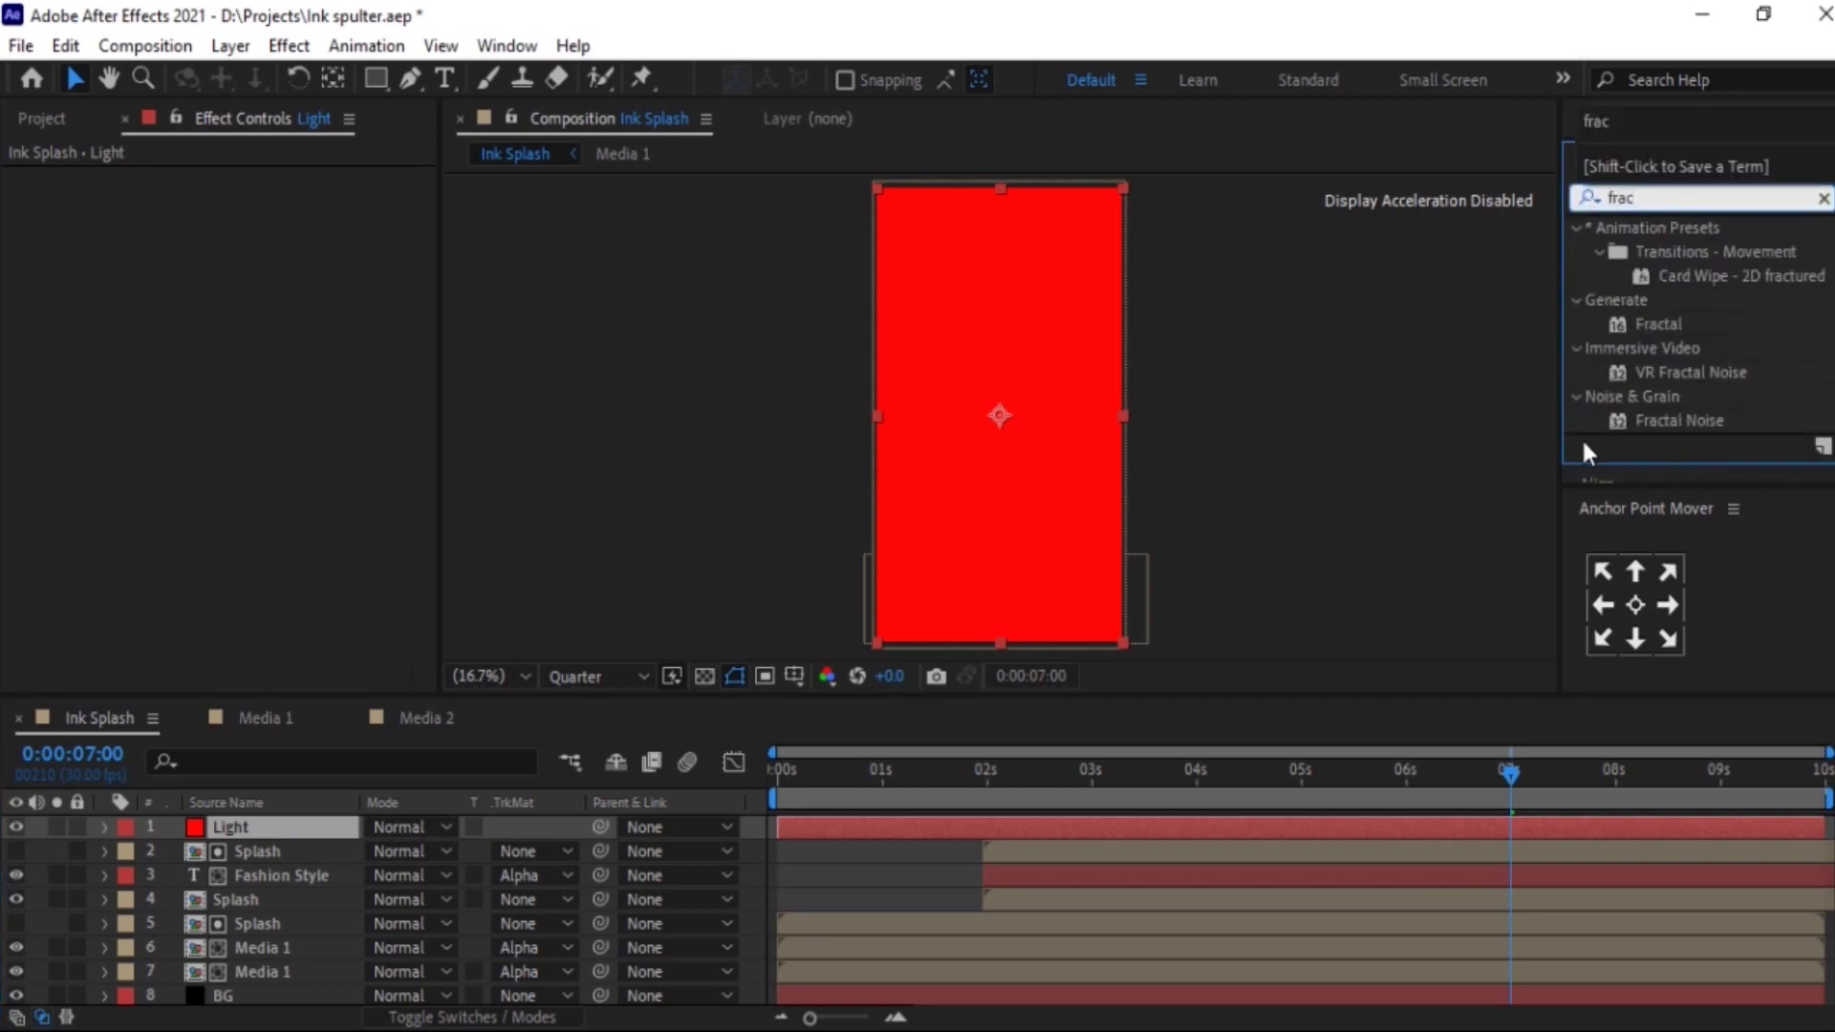
{"action": "double_click", "coordinate": [1672, 423]}
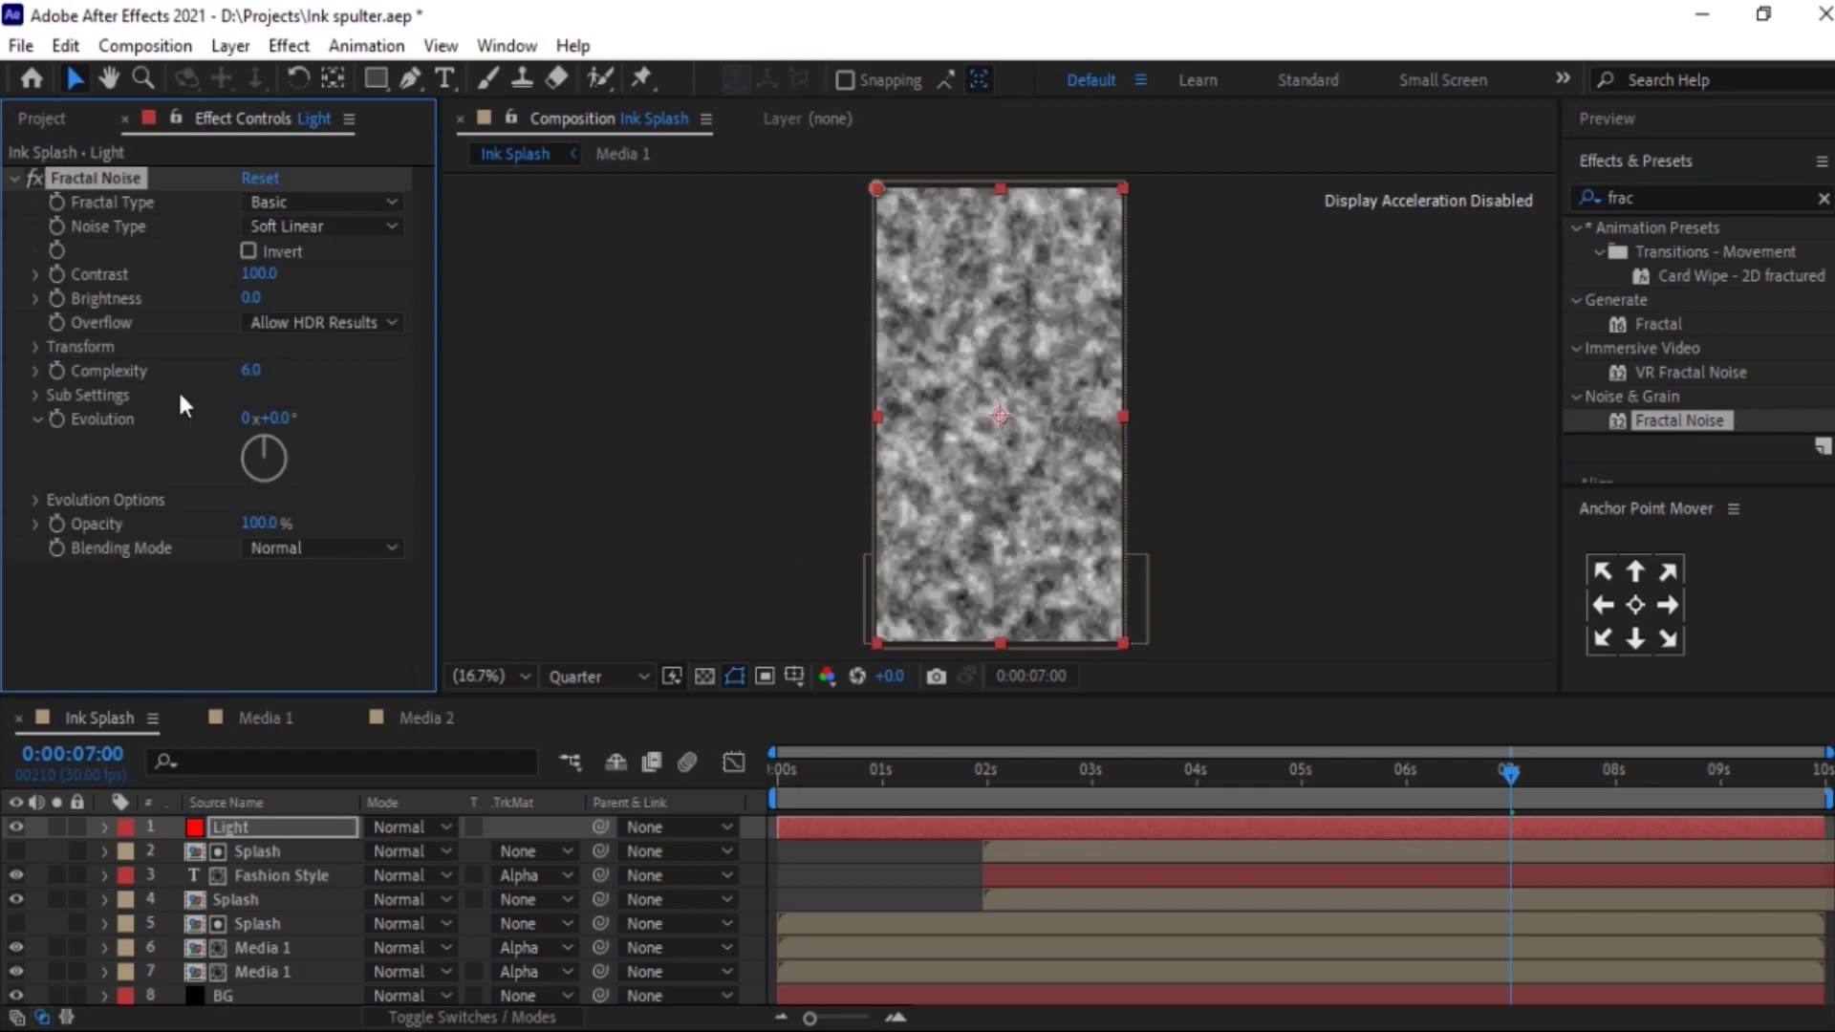
- Set the Fractal Noise contrast to 150 and its complexity to 1
{"action": "left_click", "coordinate": [259, 275]}
{"action": "type", "text": "150"}
{"action": "key", "text": "Return"}
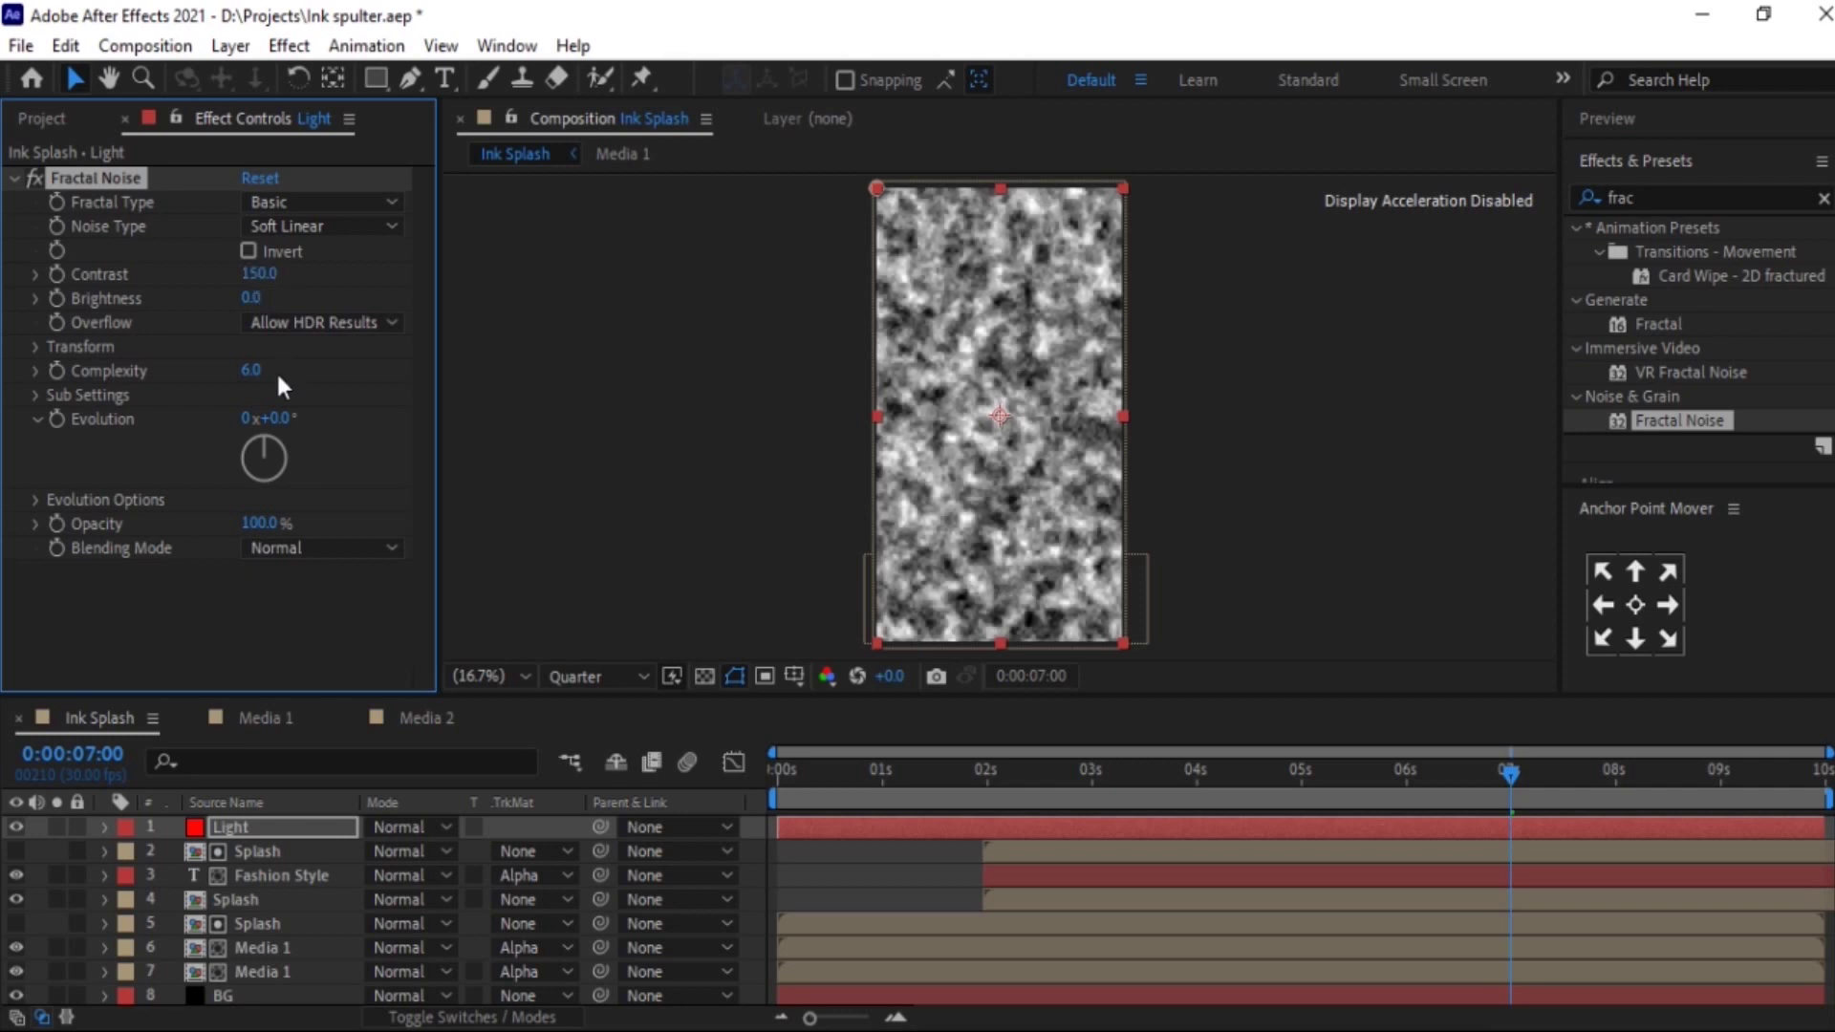
{"action": "left_click", "coordinate": [250, 370]}
{"action": "type", "text": "1"}
{"action": "key", "text": "Return"}
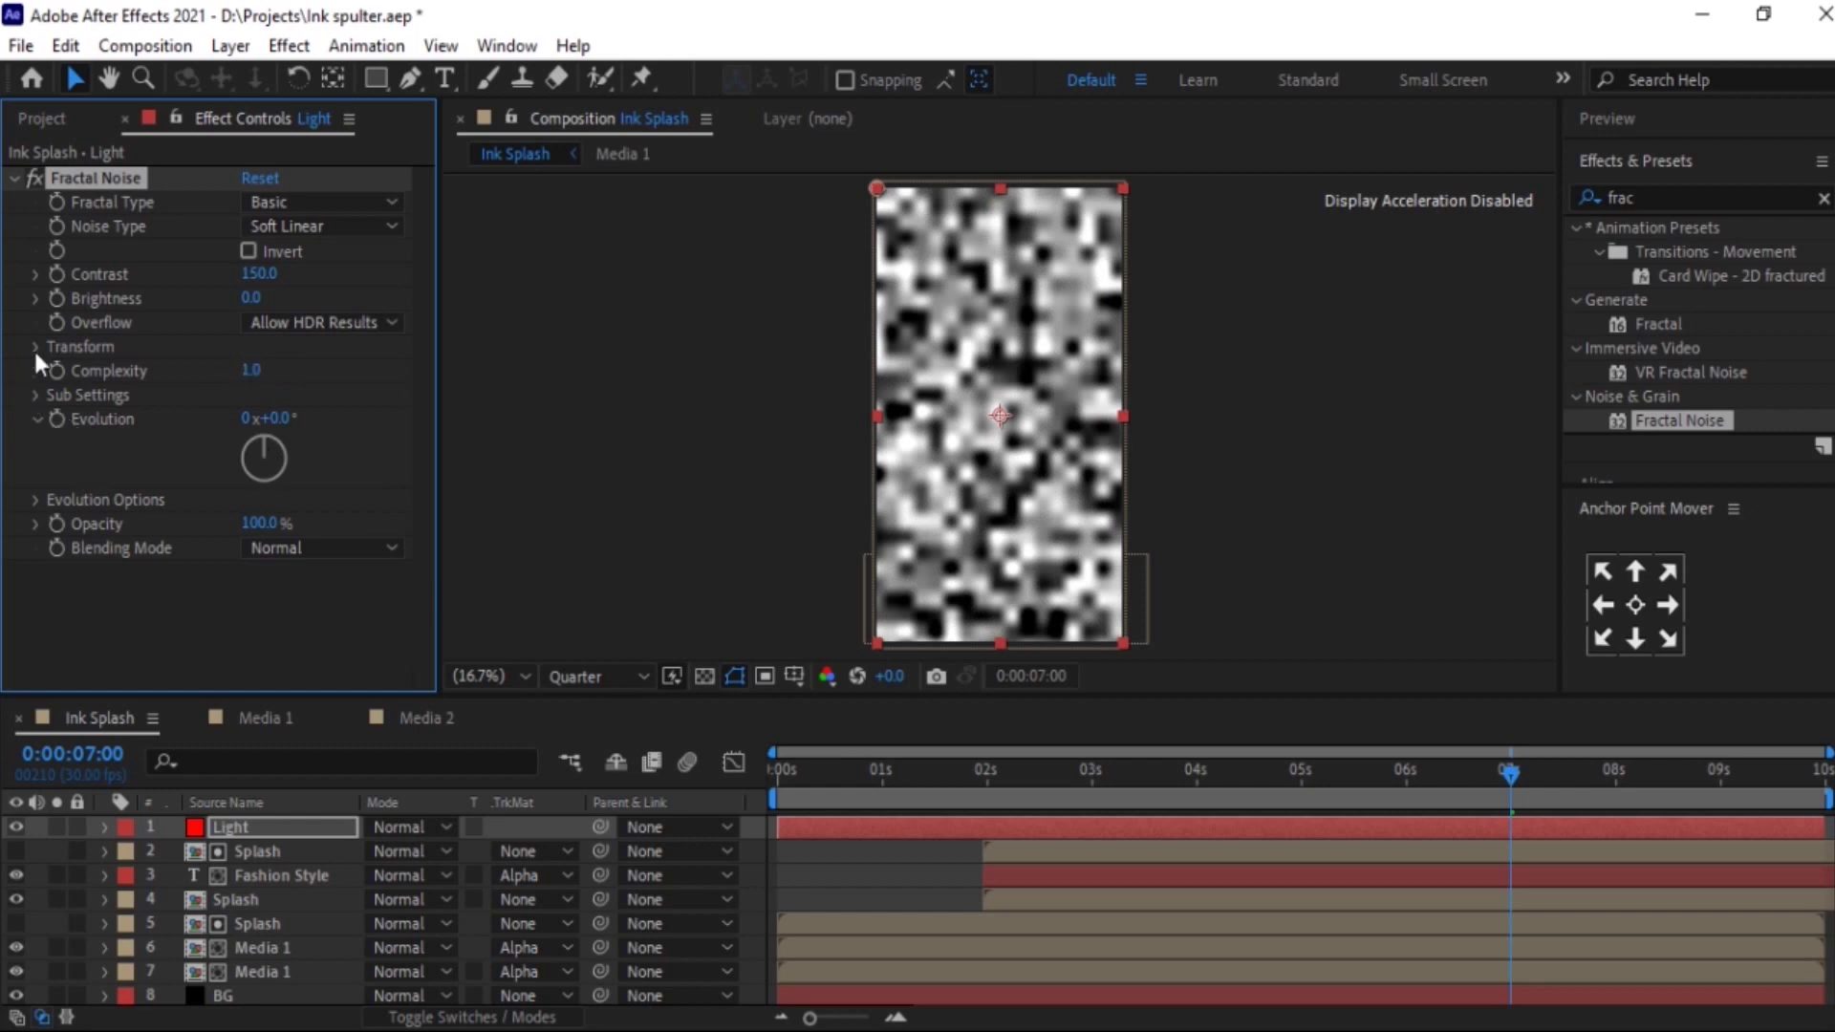
- Set the Fractal Noise transform scale to 1000 on the Light solid
{"action": "left_click", "coordinate": [34, 346]}
{"action": "left_click", "coordinate": [60, 419]}
{"action": "left_click", "coordinate": [258, 419]}
{"action": "type", "text": "1000"}
{"action": "key", "text": "Return"}
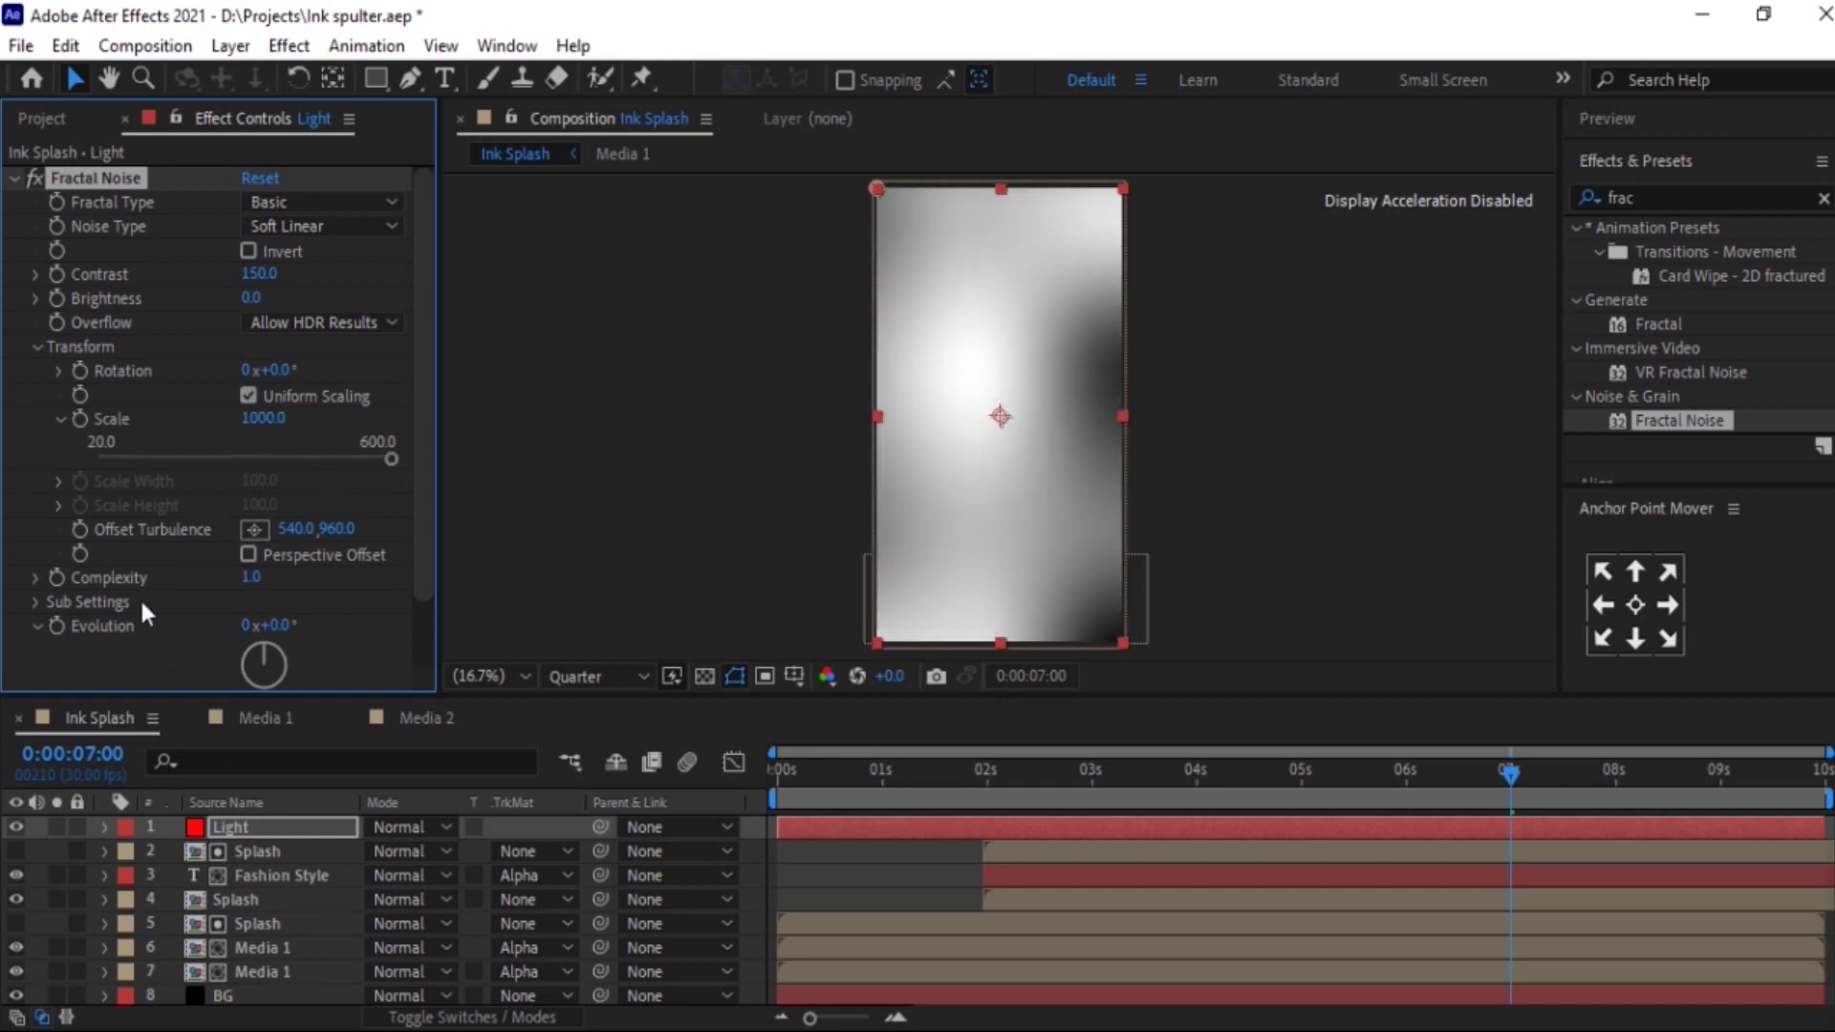
- Animate the Fractal Noise evolution of the Light solid with the expression time*75, and collapse the layer's properties
{"action": "scroll", "coordinate": [40, 640], "scroll_direction": "down", "scroll_amount": 2}
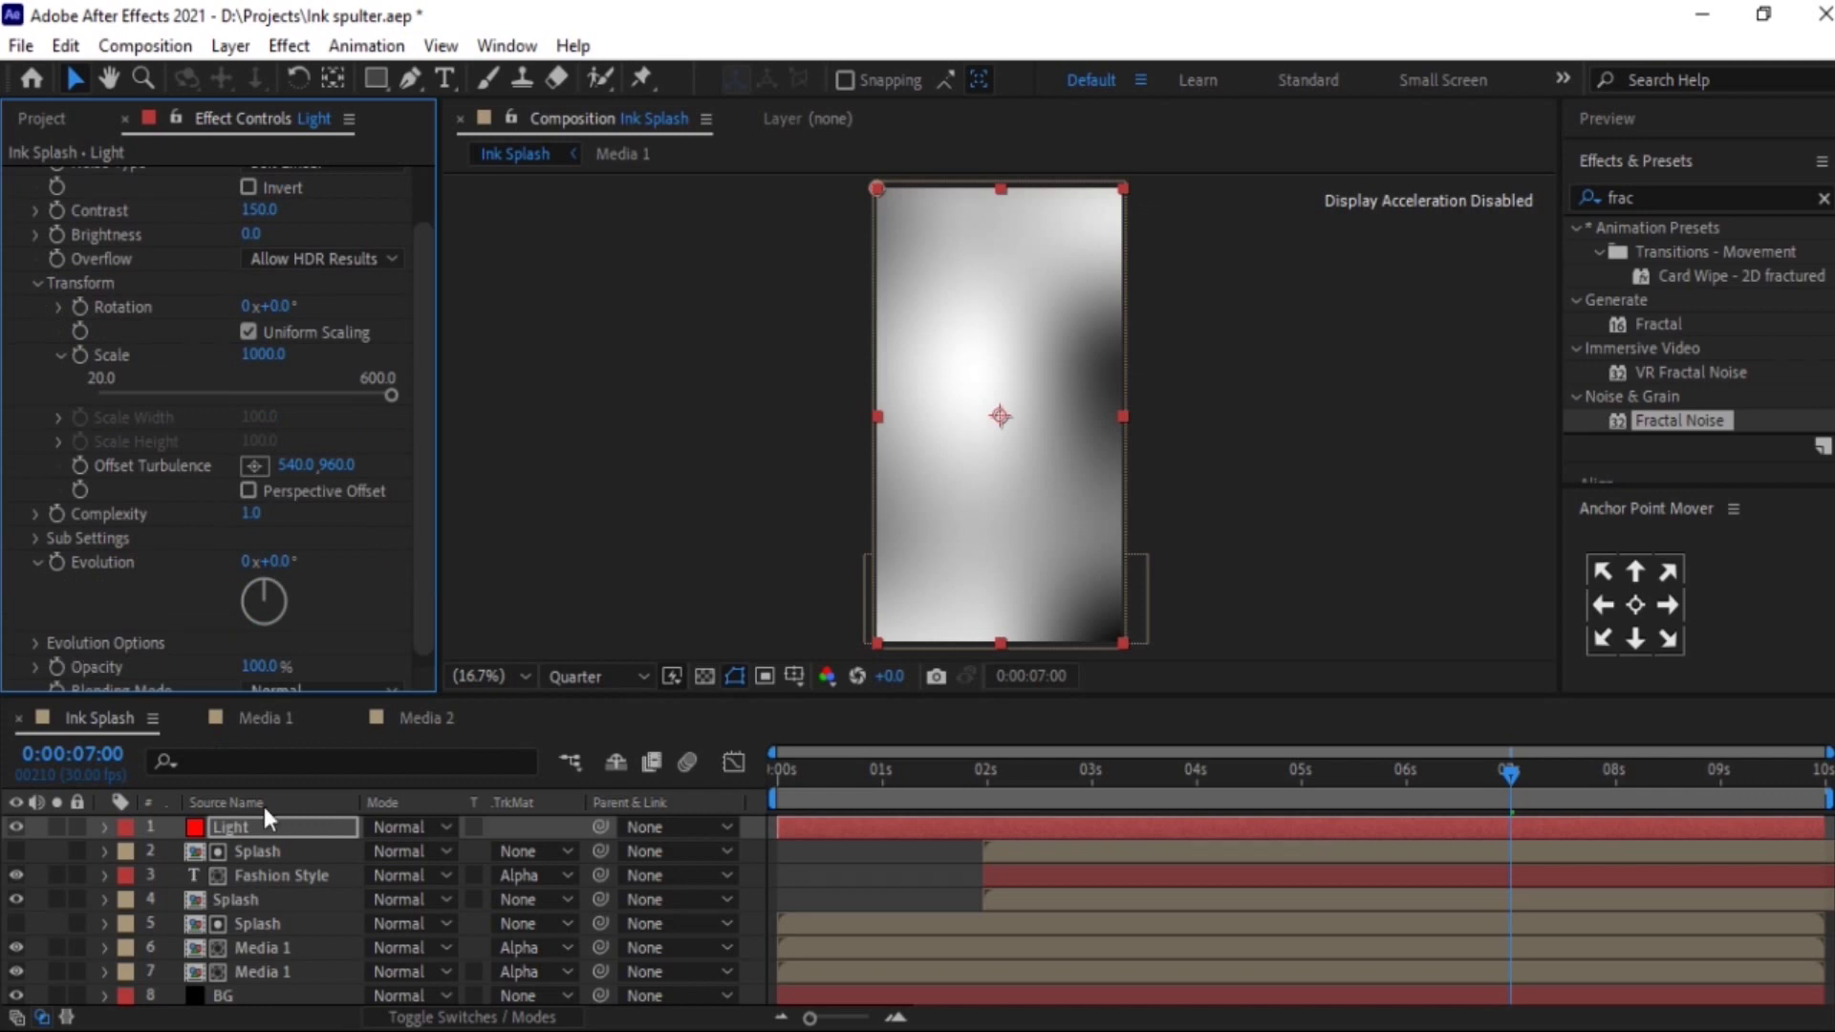
{"action": "left_click", "coordinate": [57, 555], "text": "alt"}
{"action": "left_click", "coordinate": [56, 548]}
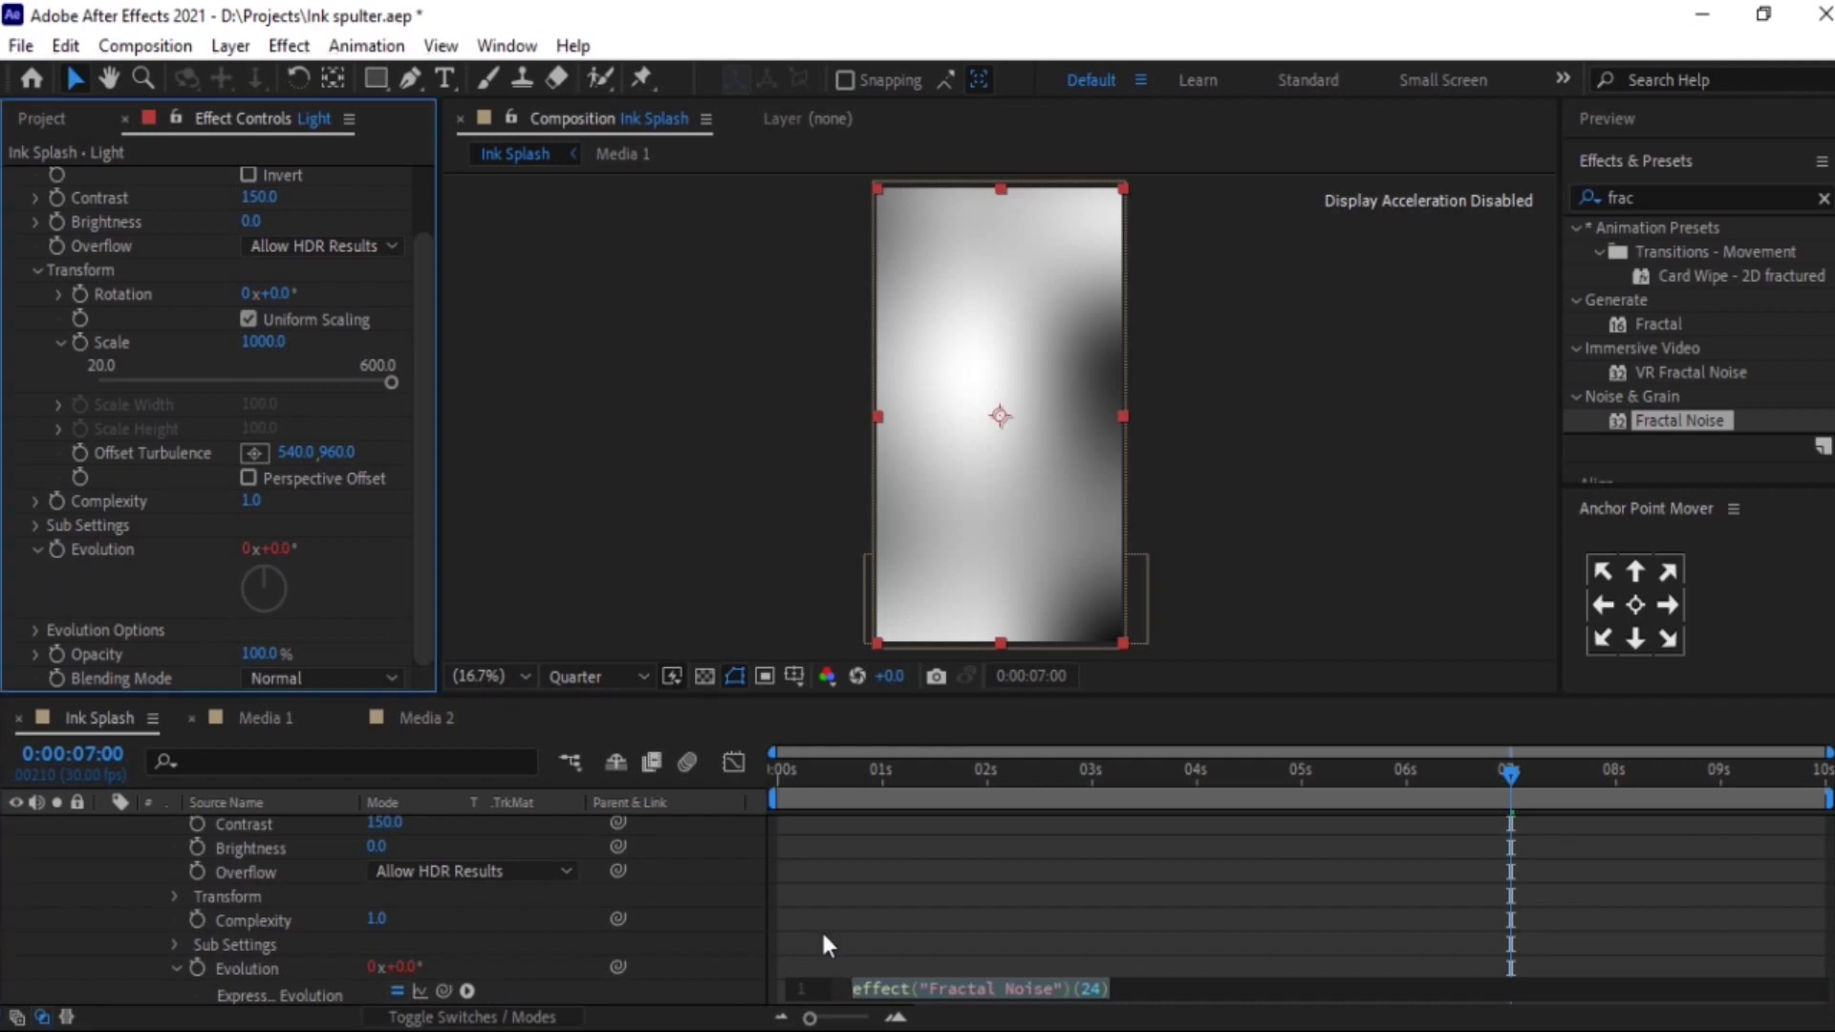
{"action": "left_click", "coordinate": [920, 982]}
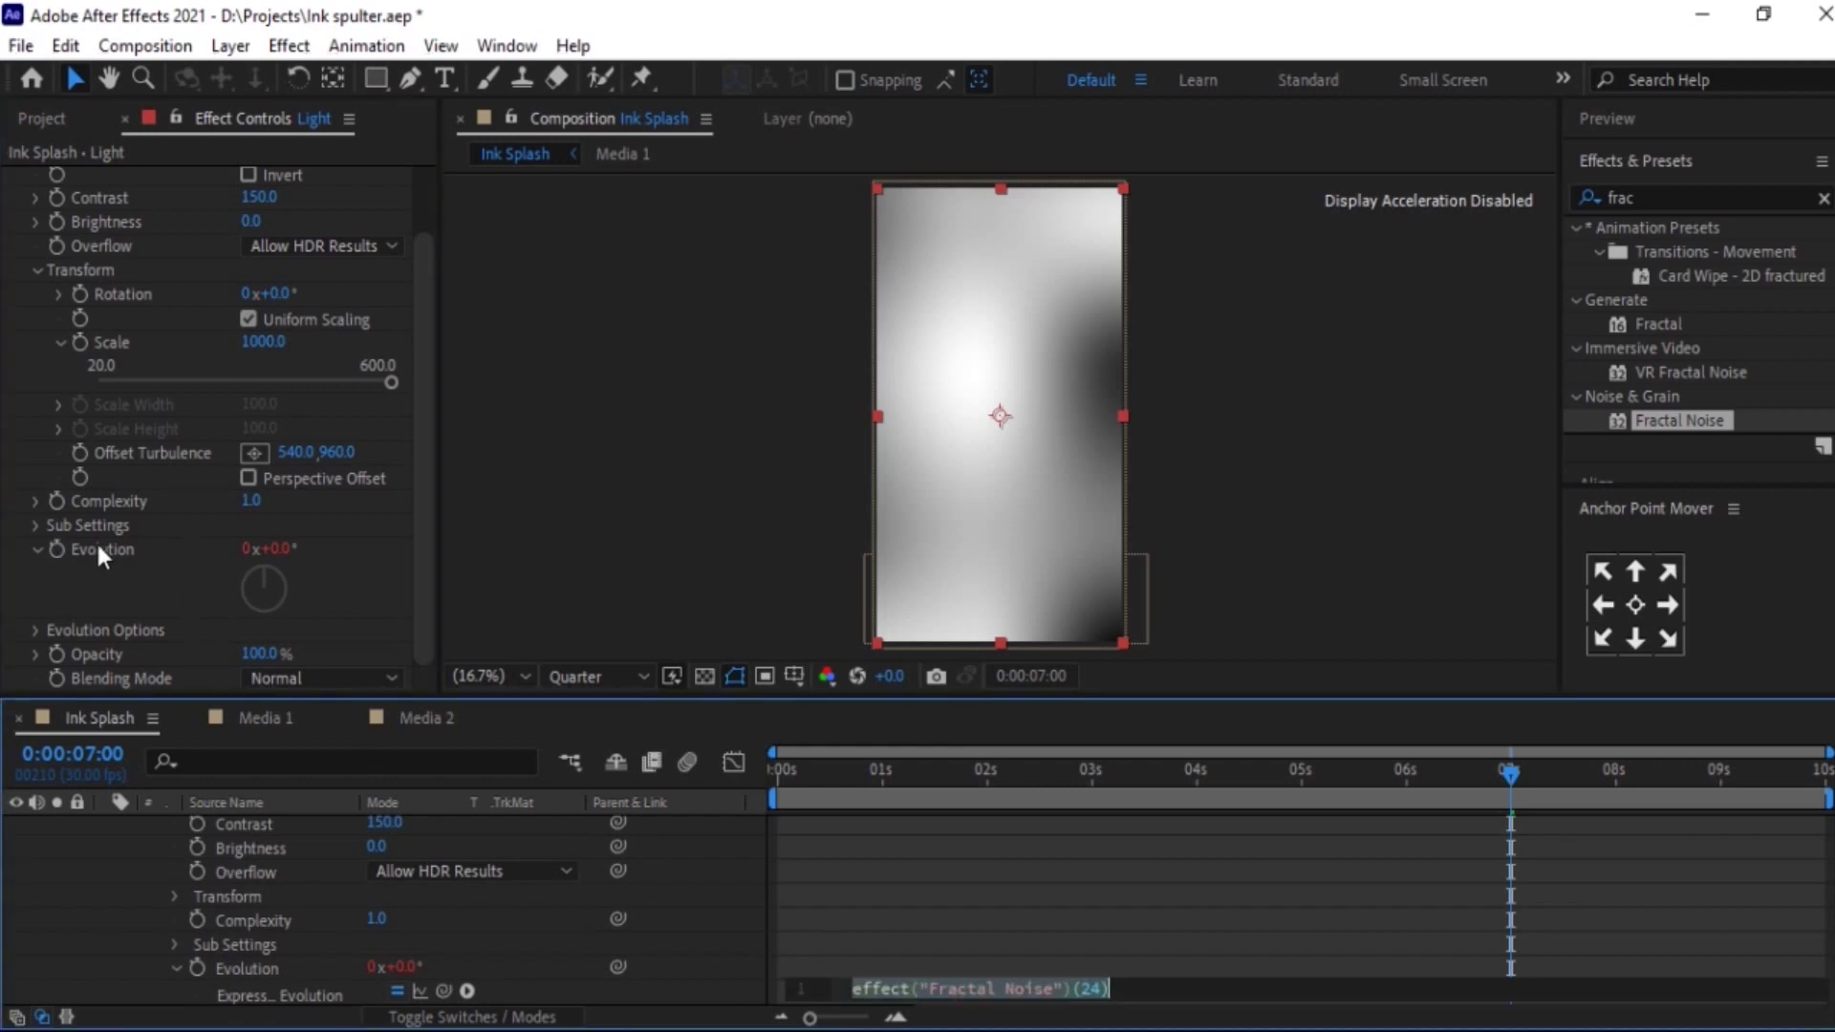
{"action": "type", "text": "time"}
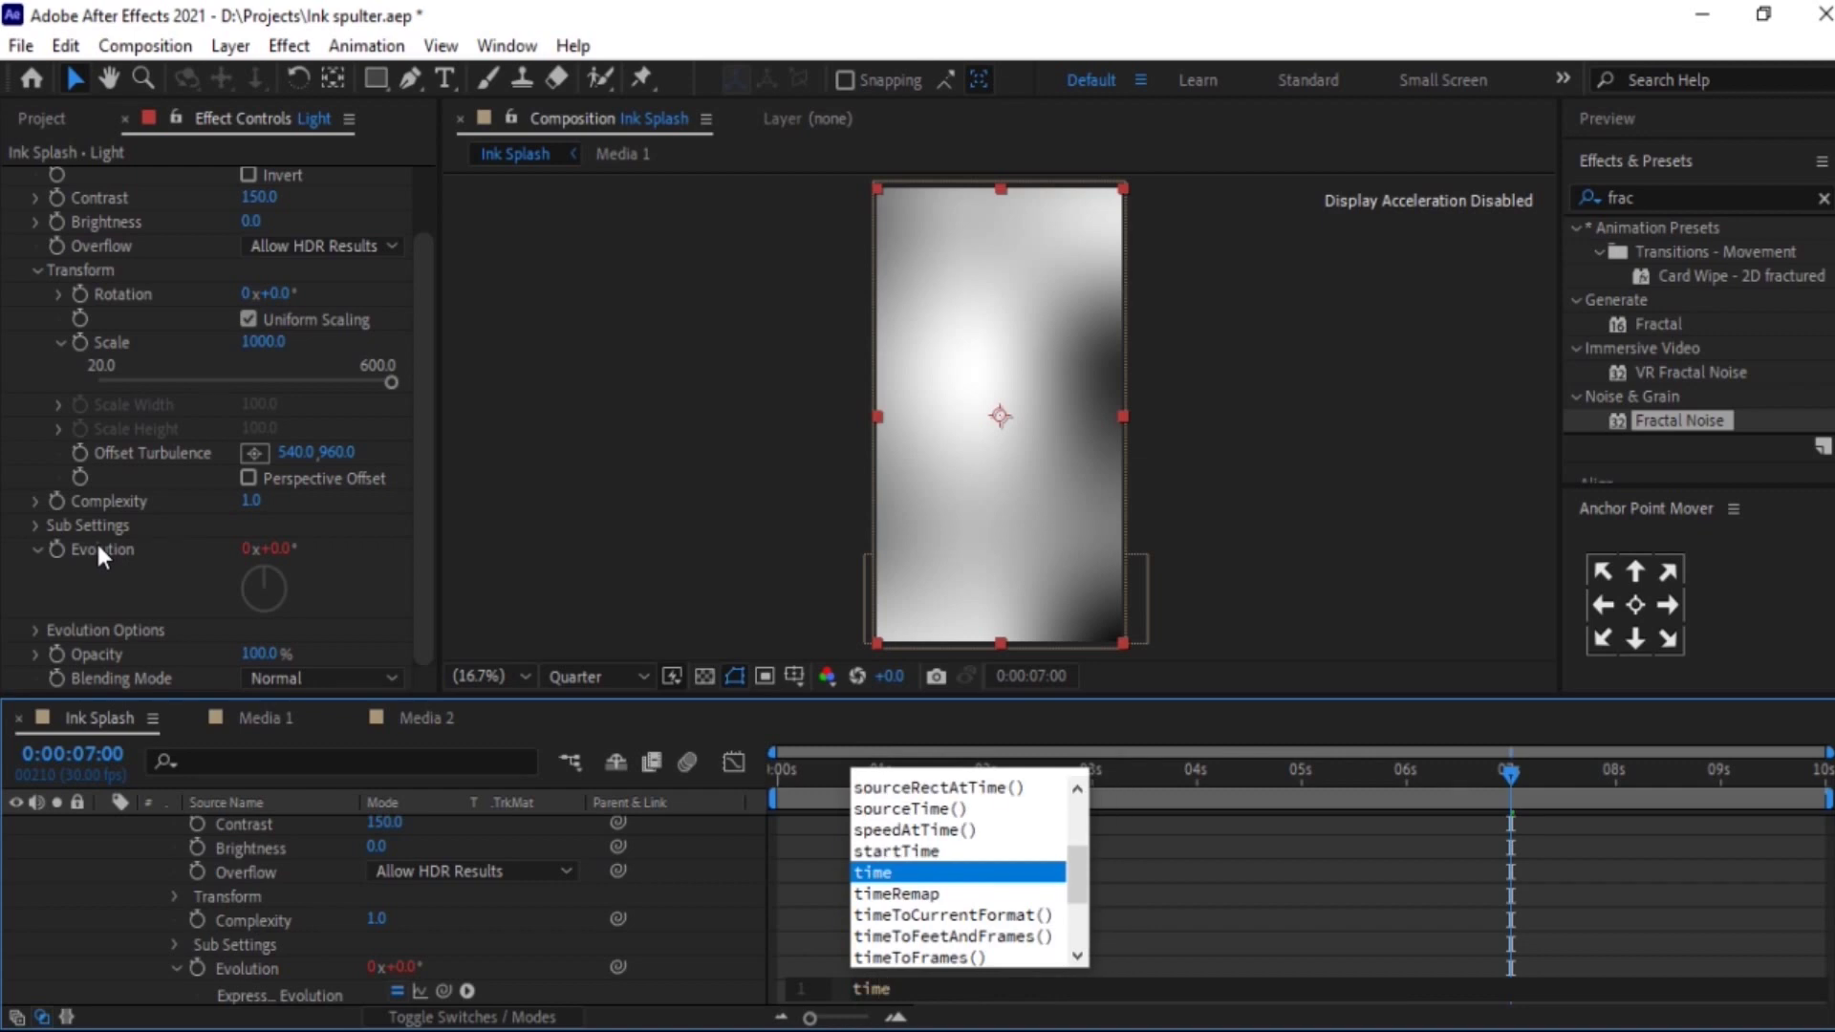
{"action": "key", "text": "Return"}
{"action": "type", "text": "*75"}
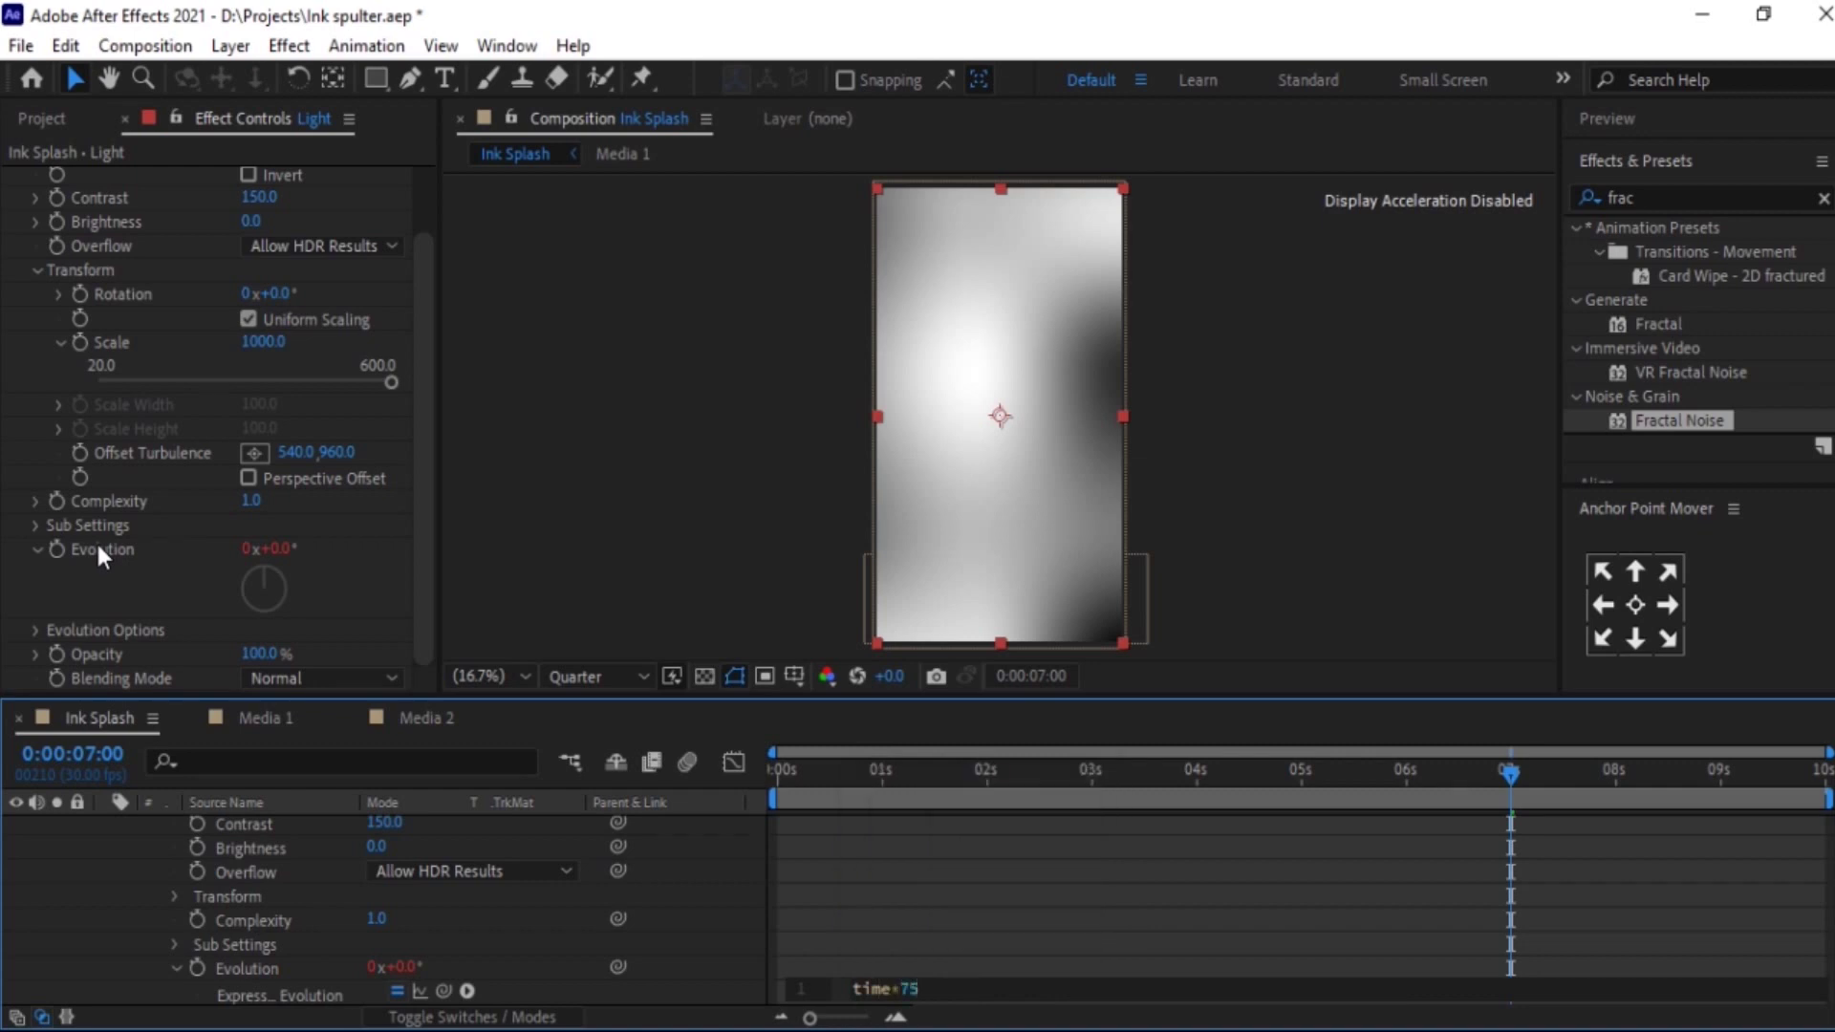
{"action": "key", "text": "KP_Enter"}
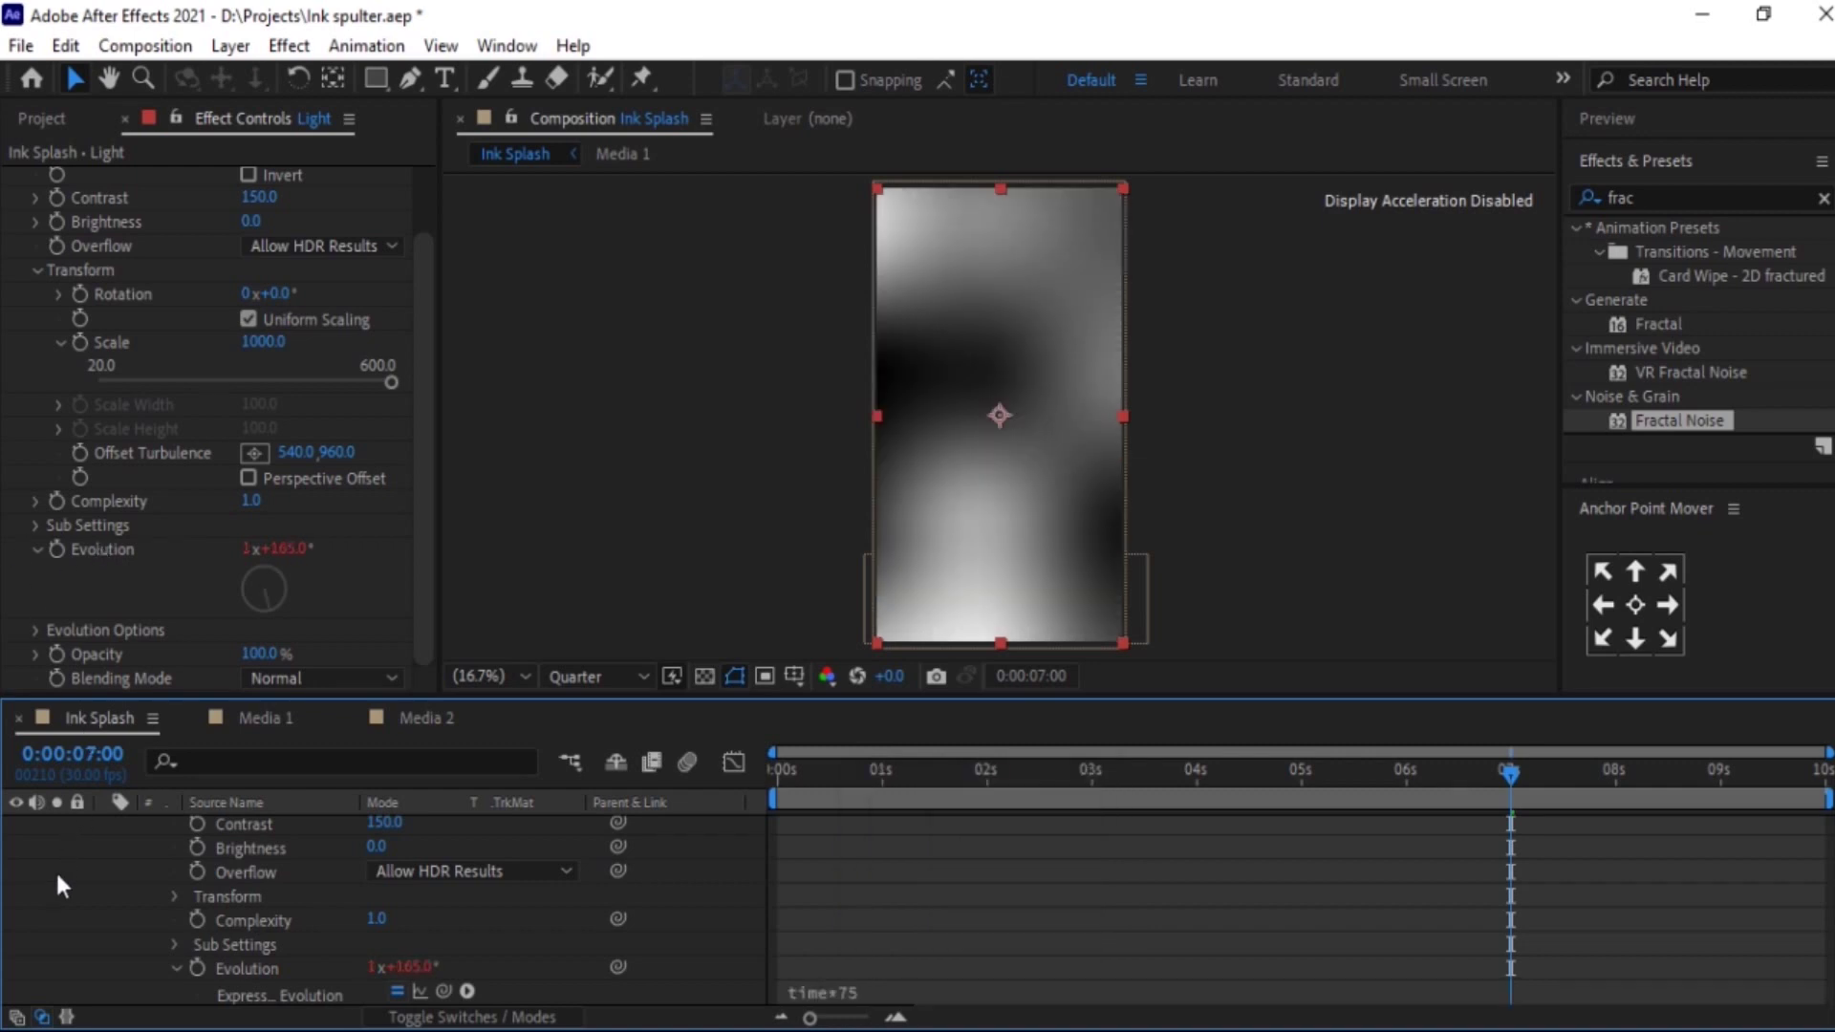
{"action": "scroll", "coordinate": [56, 870], "scroll_direction": "up", "scroll_amount": 3}
{"action": "left_click", "coordinate": [107, 831]}
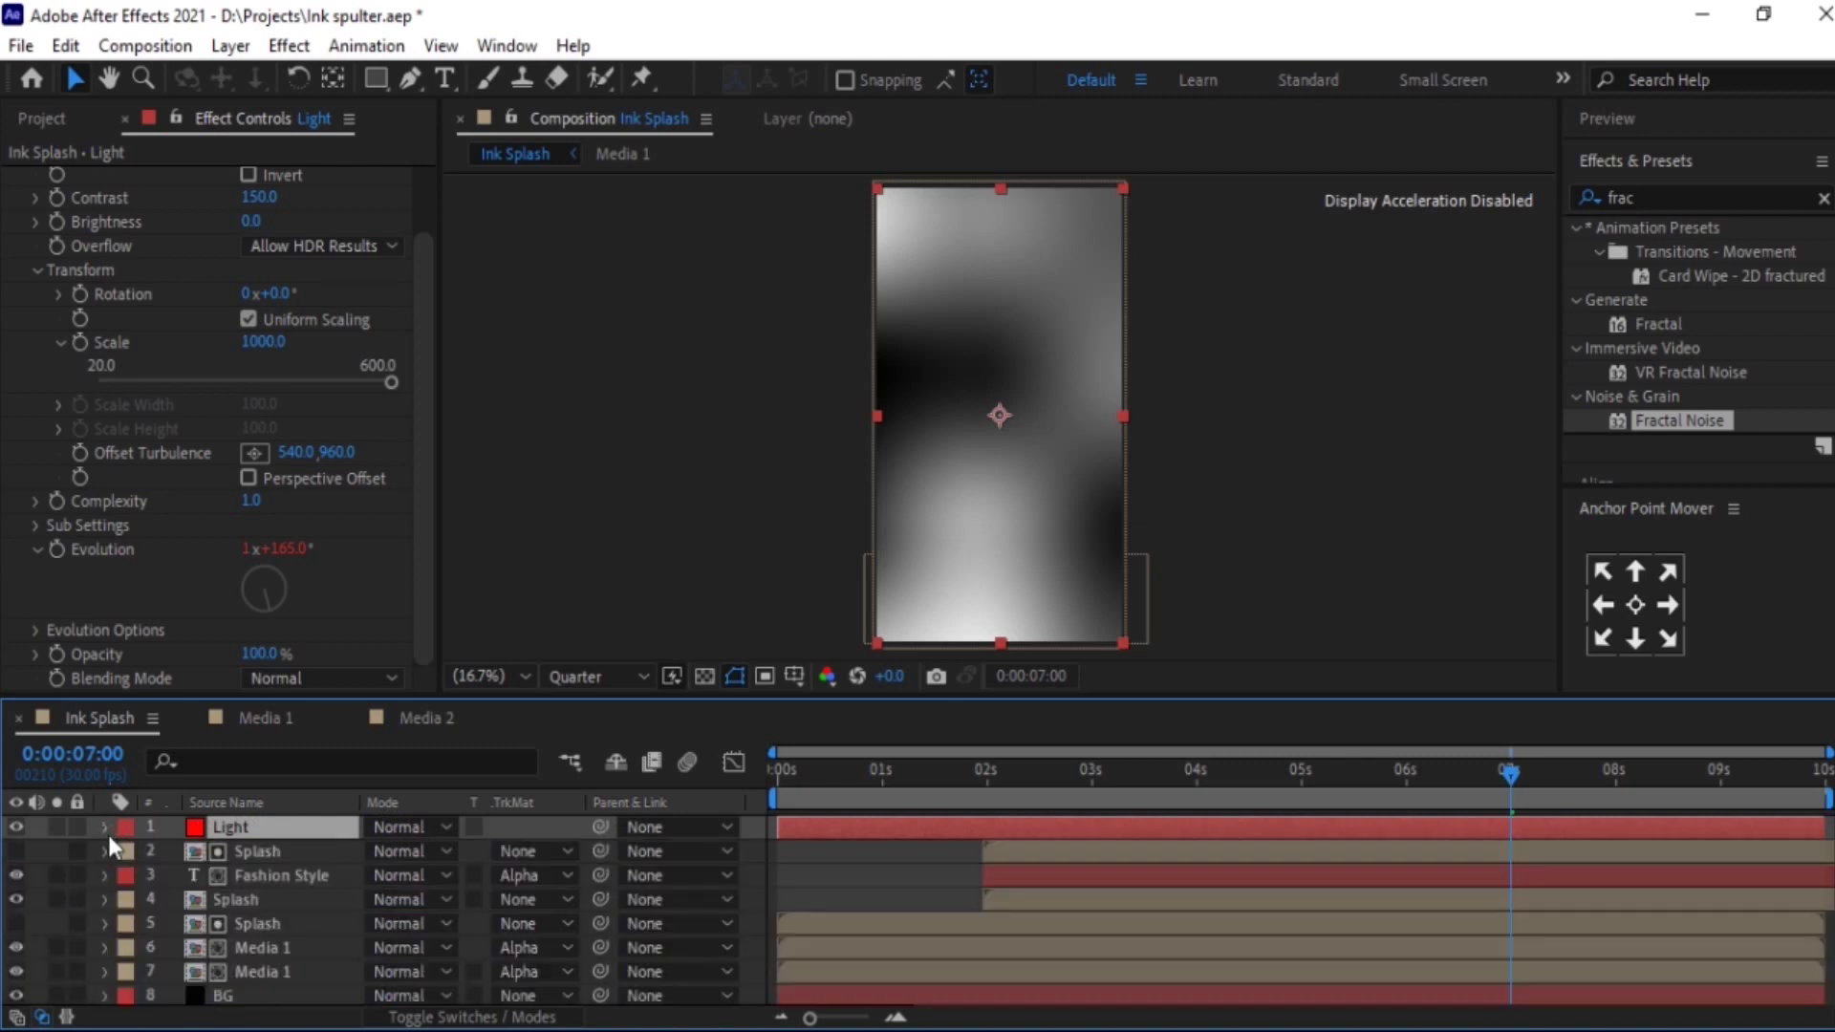
- Play back the evolving noise from the start and inspect the frame at 0:00:00:18
{"action": "key", "text": "Home"}
{"action": "key", "text": "space"}
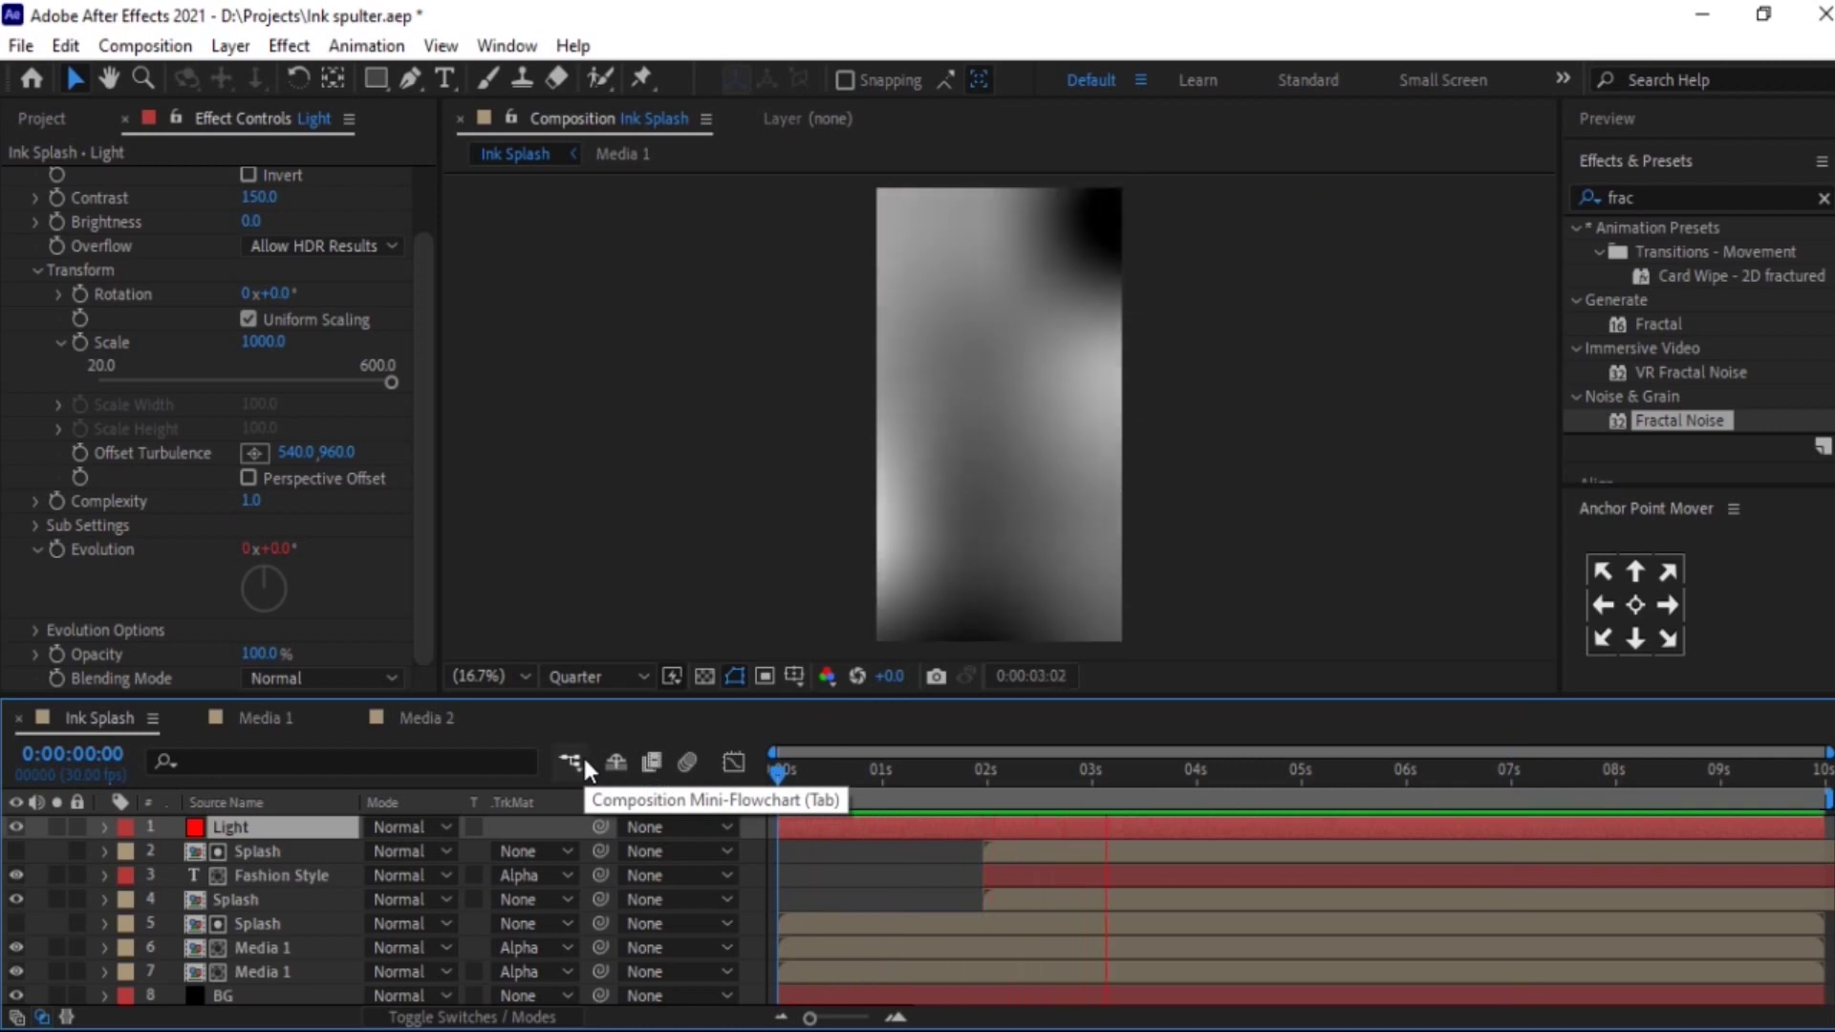
{"action": "left_click_drag", "start_coordinate": [888, 770], "coordinate": [840, 770]}
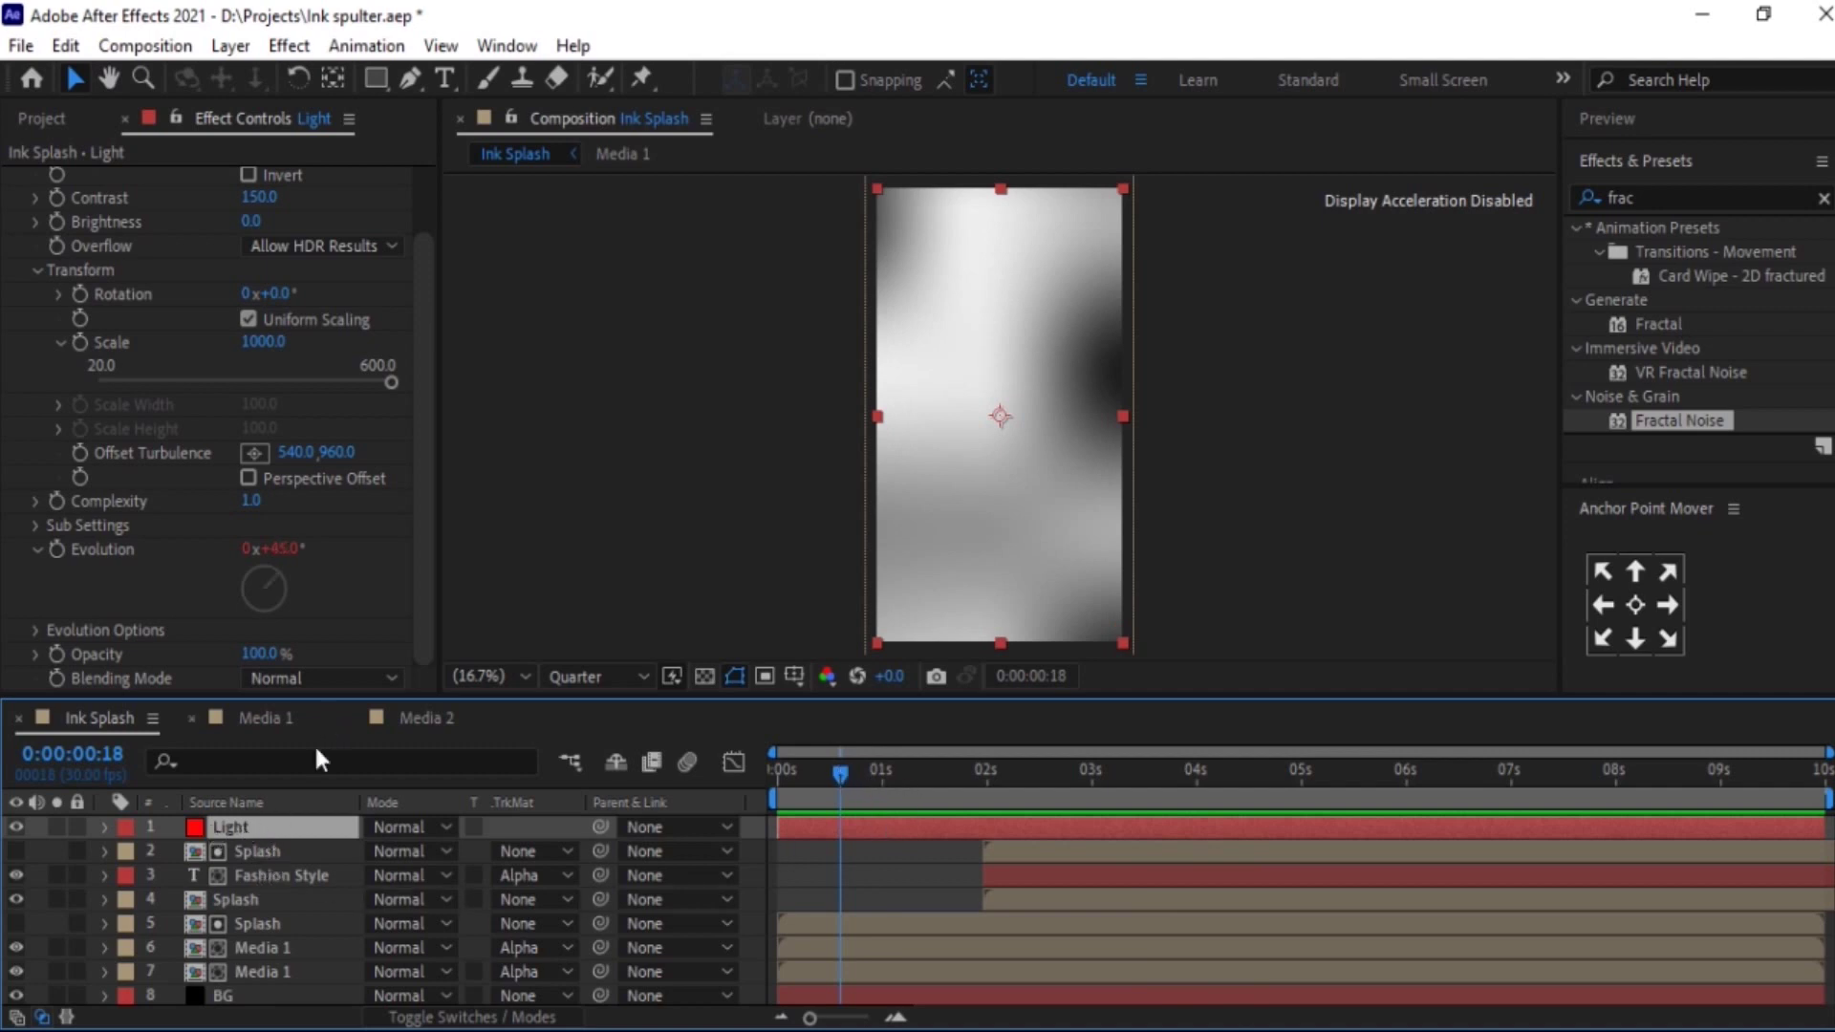
- Find the Hue/Saturation effect and apply it to the Light solid
{"action": "left_click", "coordinate": [1656, 198]}
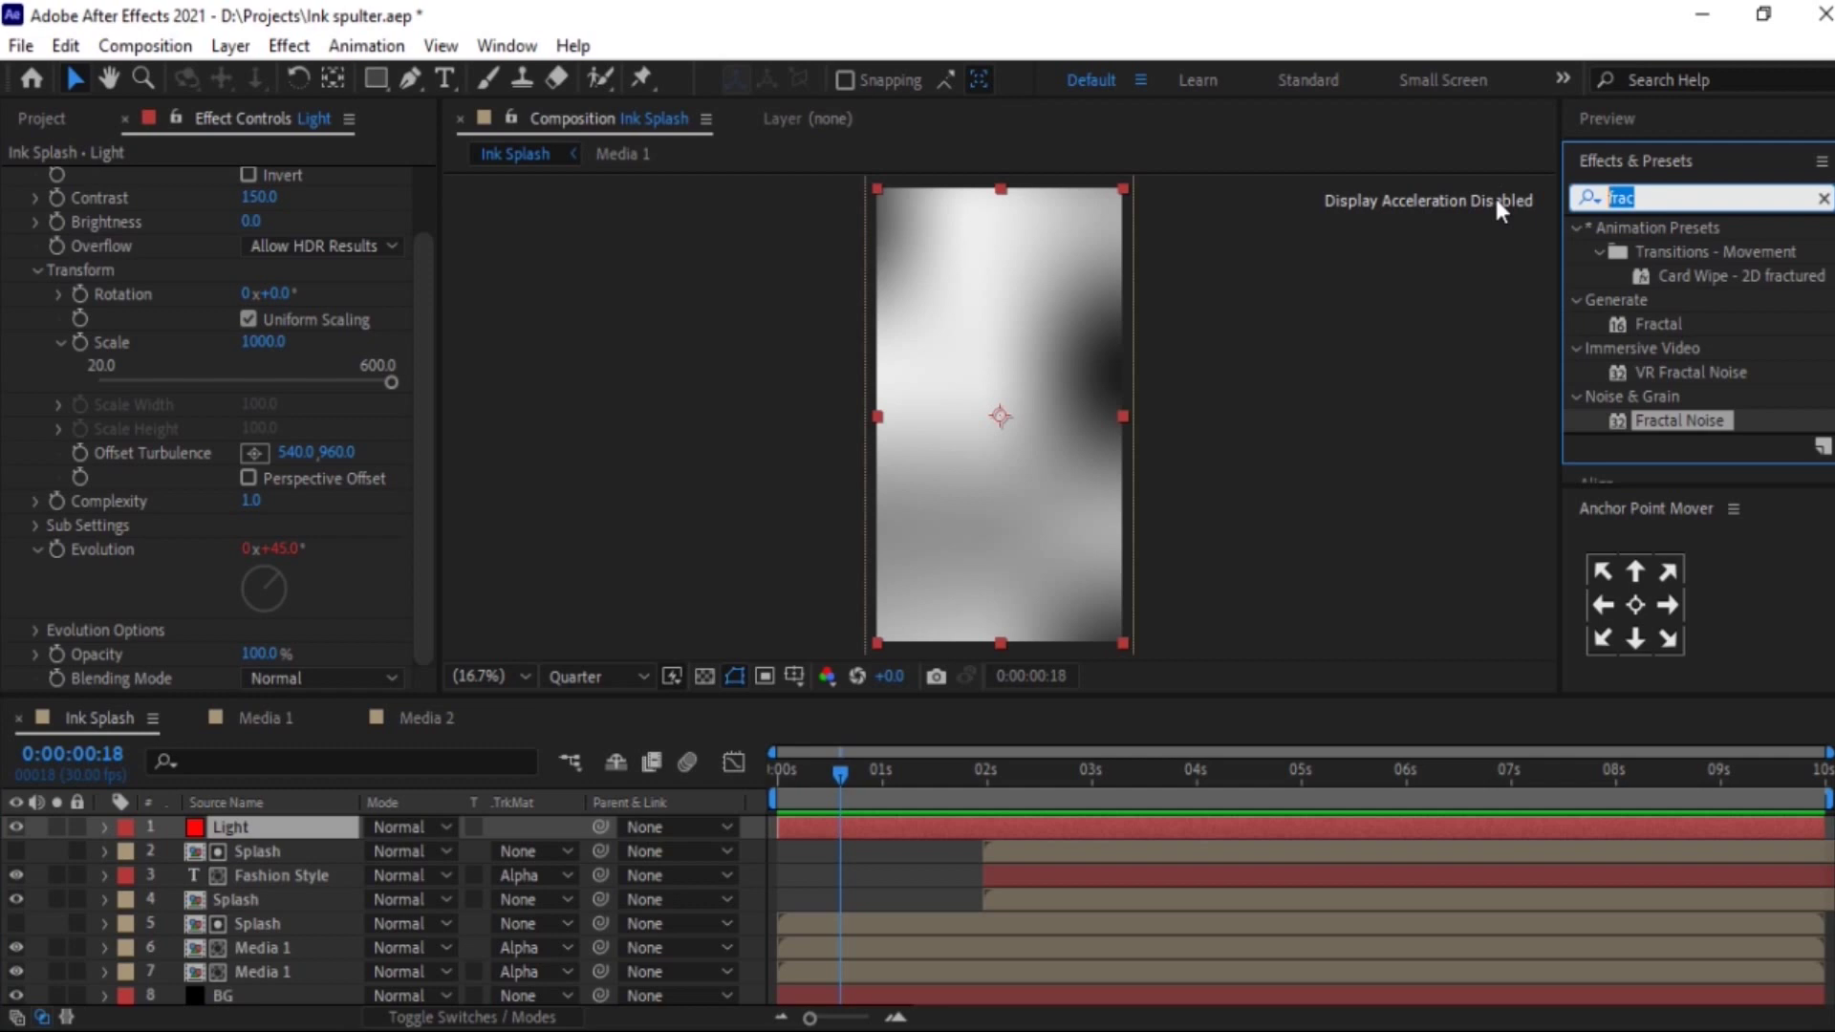
{"action": "type", "text": "sat"}
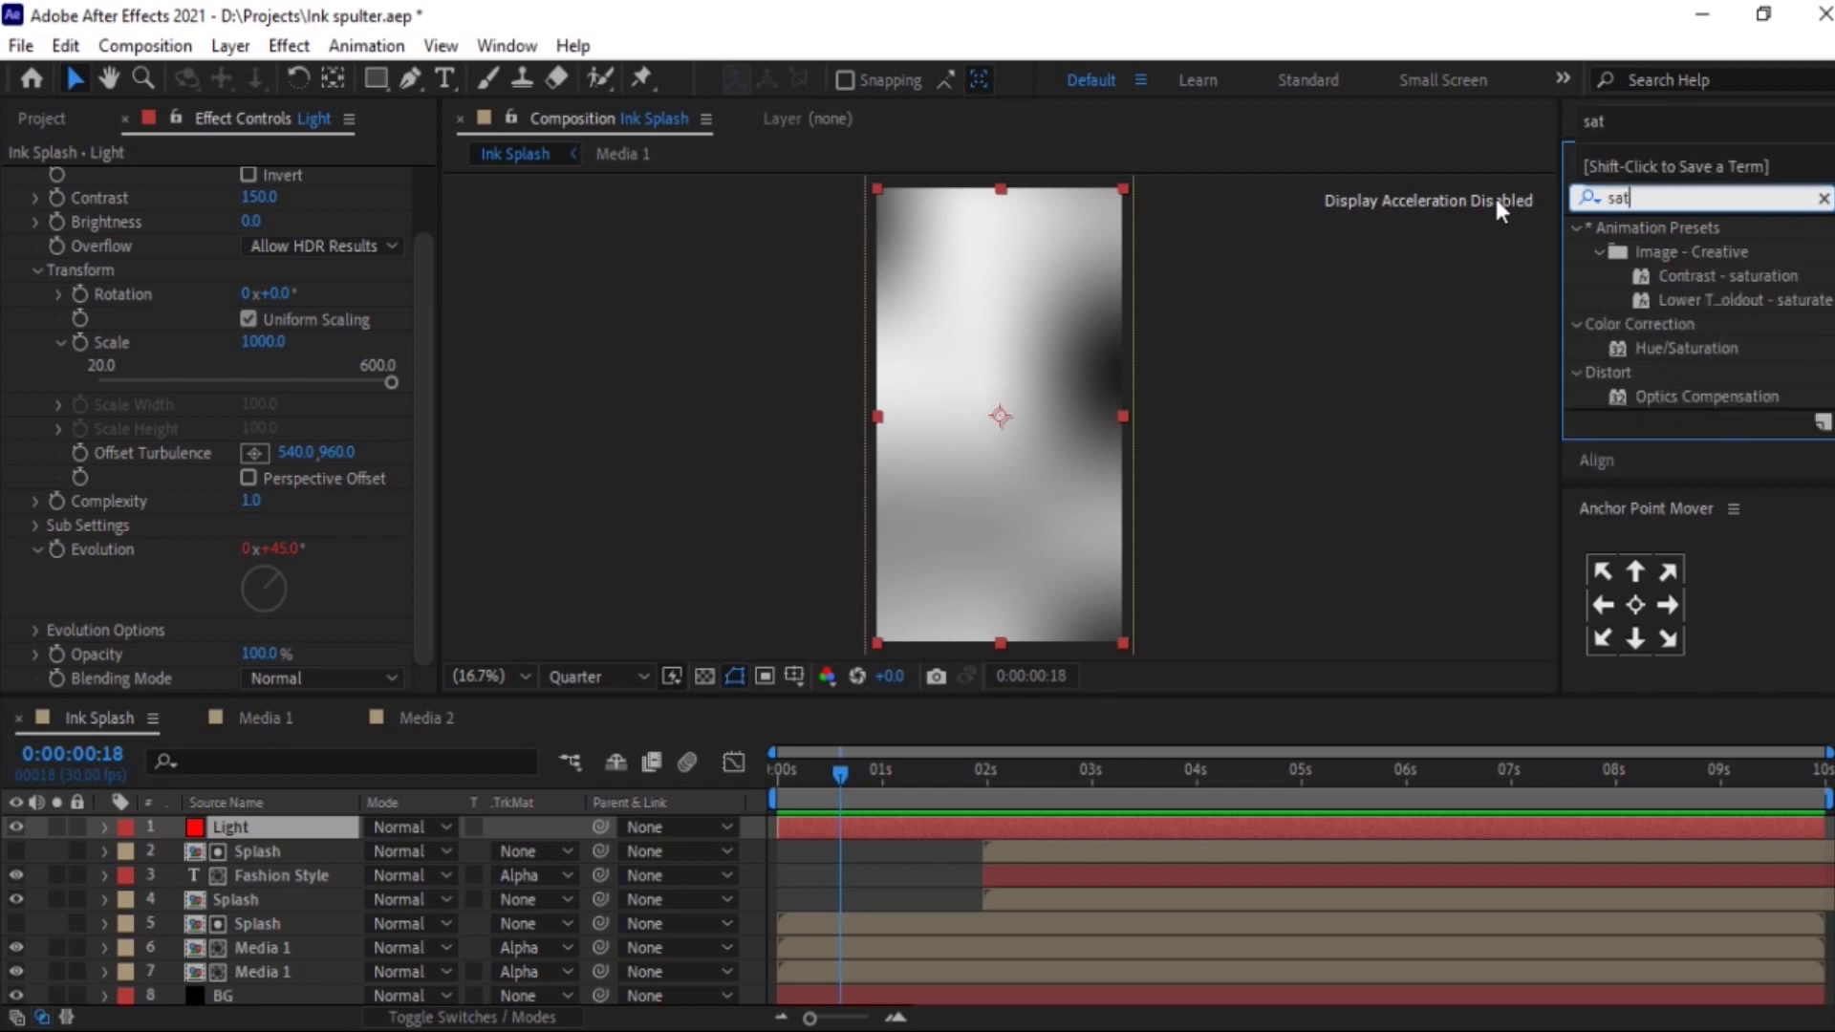
{"action": "double_click", "coordinate": [1695, 346]}
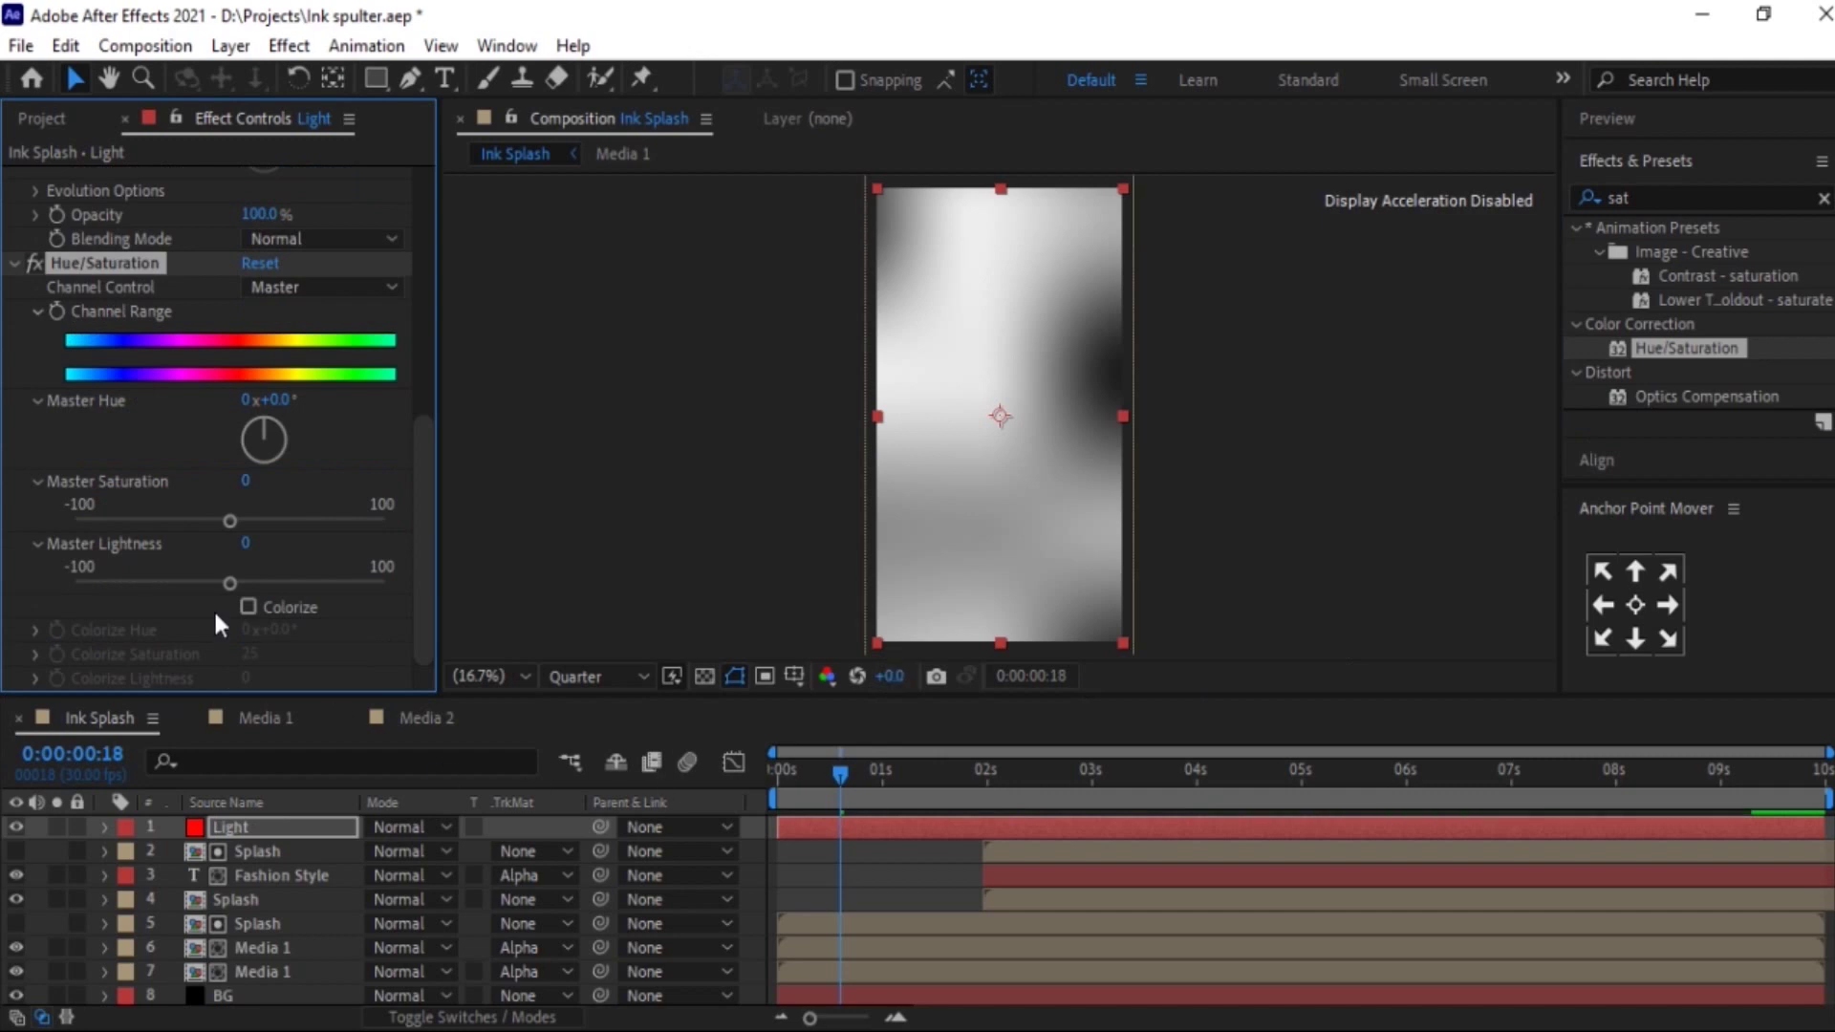
- Enable Colorize in the Light solid's Hue/Saturation effect, with colorize hue 300° and colorize saturation 100
{"action": "left_click", "coordinate": [249, 606]}
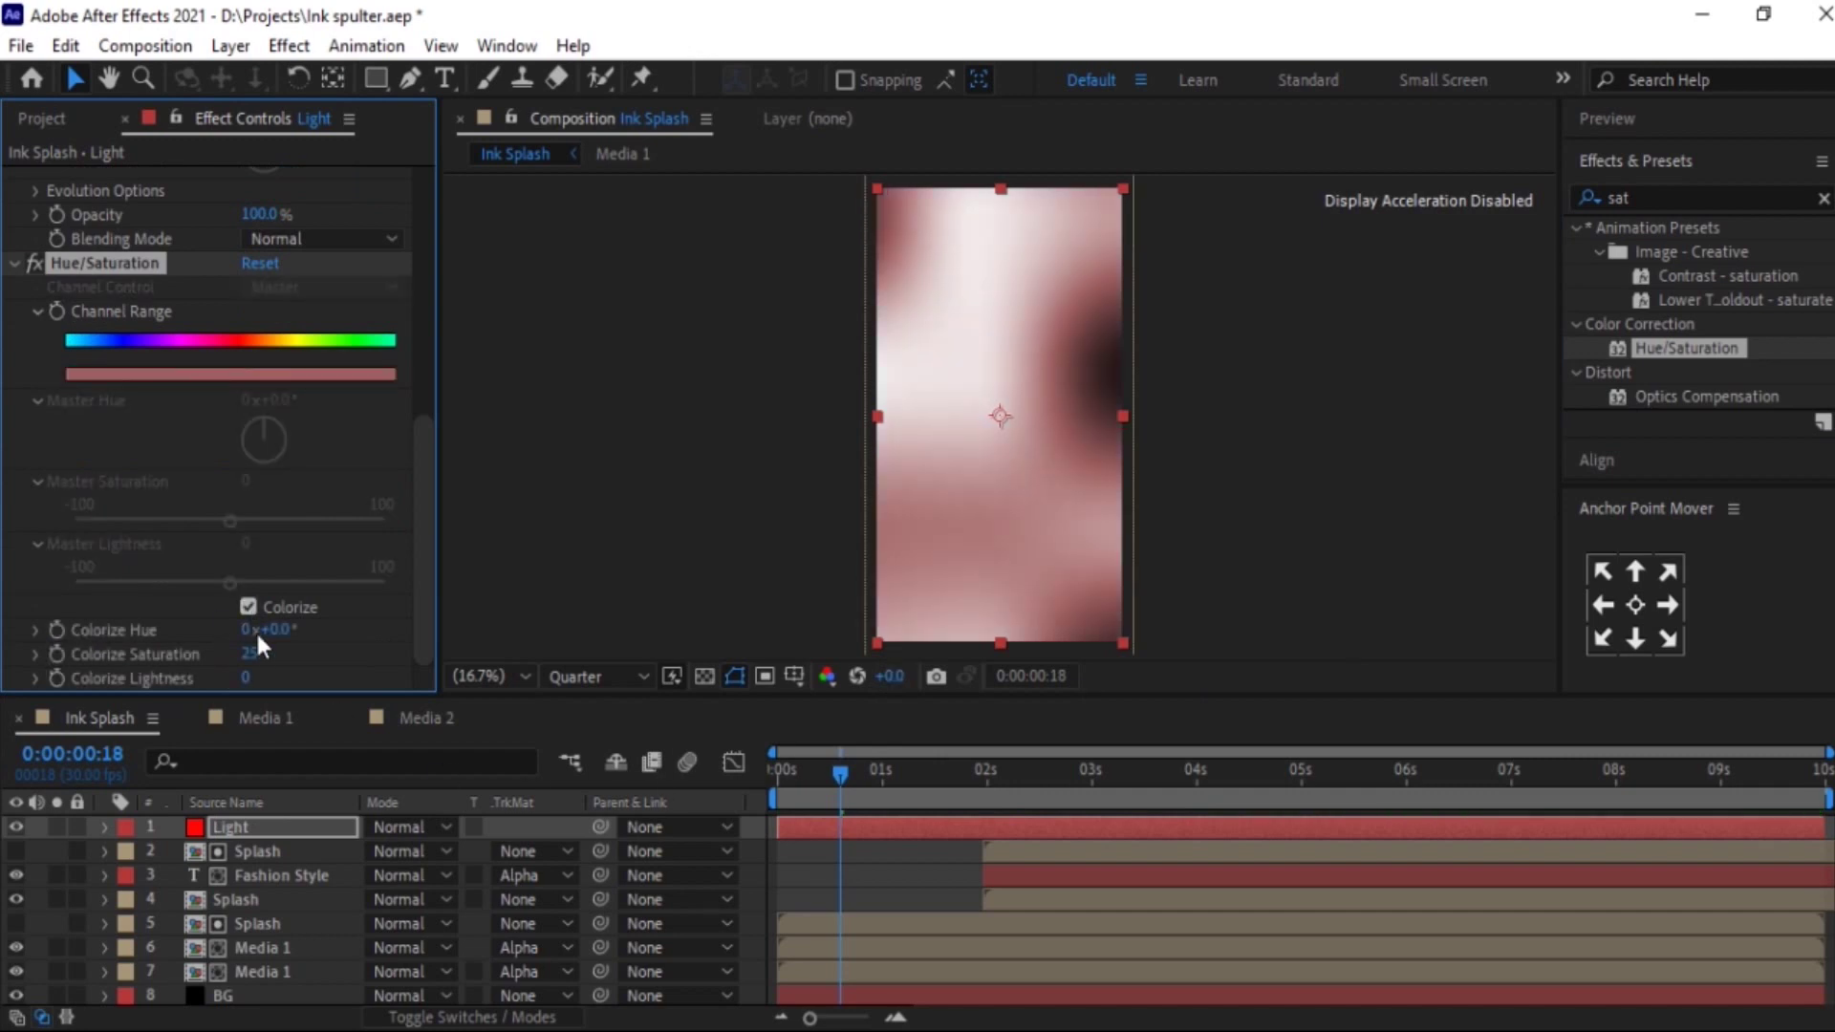
{"action": "type", "text": "100"}
{"action": "left_click", "coordinate": [279, 630]}
{"action": "type", "text": "30"}
{"action": "key", "text": "Return"}
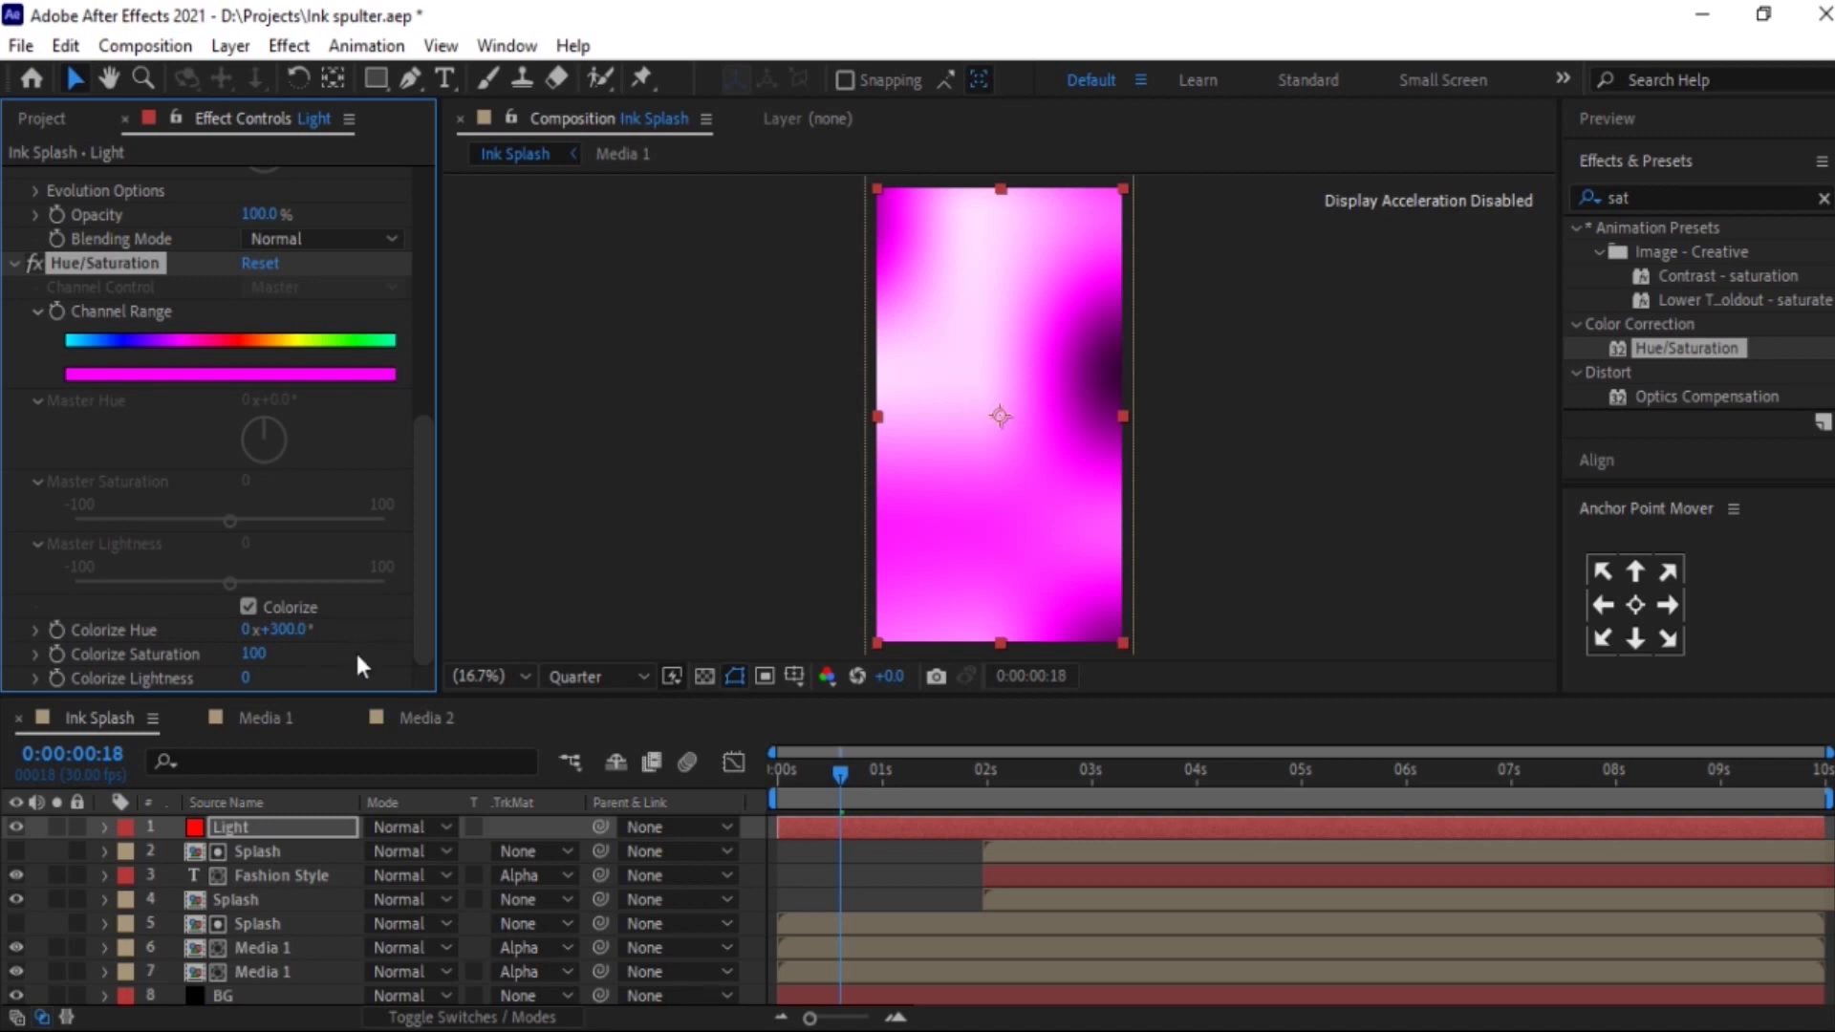
- Set the Light layer's blending mode to Screen and preview the composition from the start
{"action": "left_click", "coordinate": [271, 824]}
{"action": "left_click", "coordinate": [409, 825]}
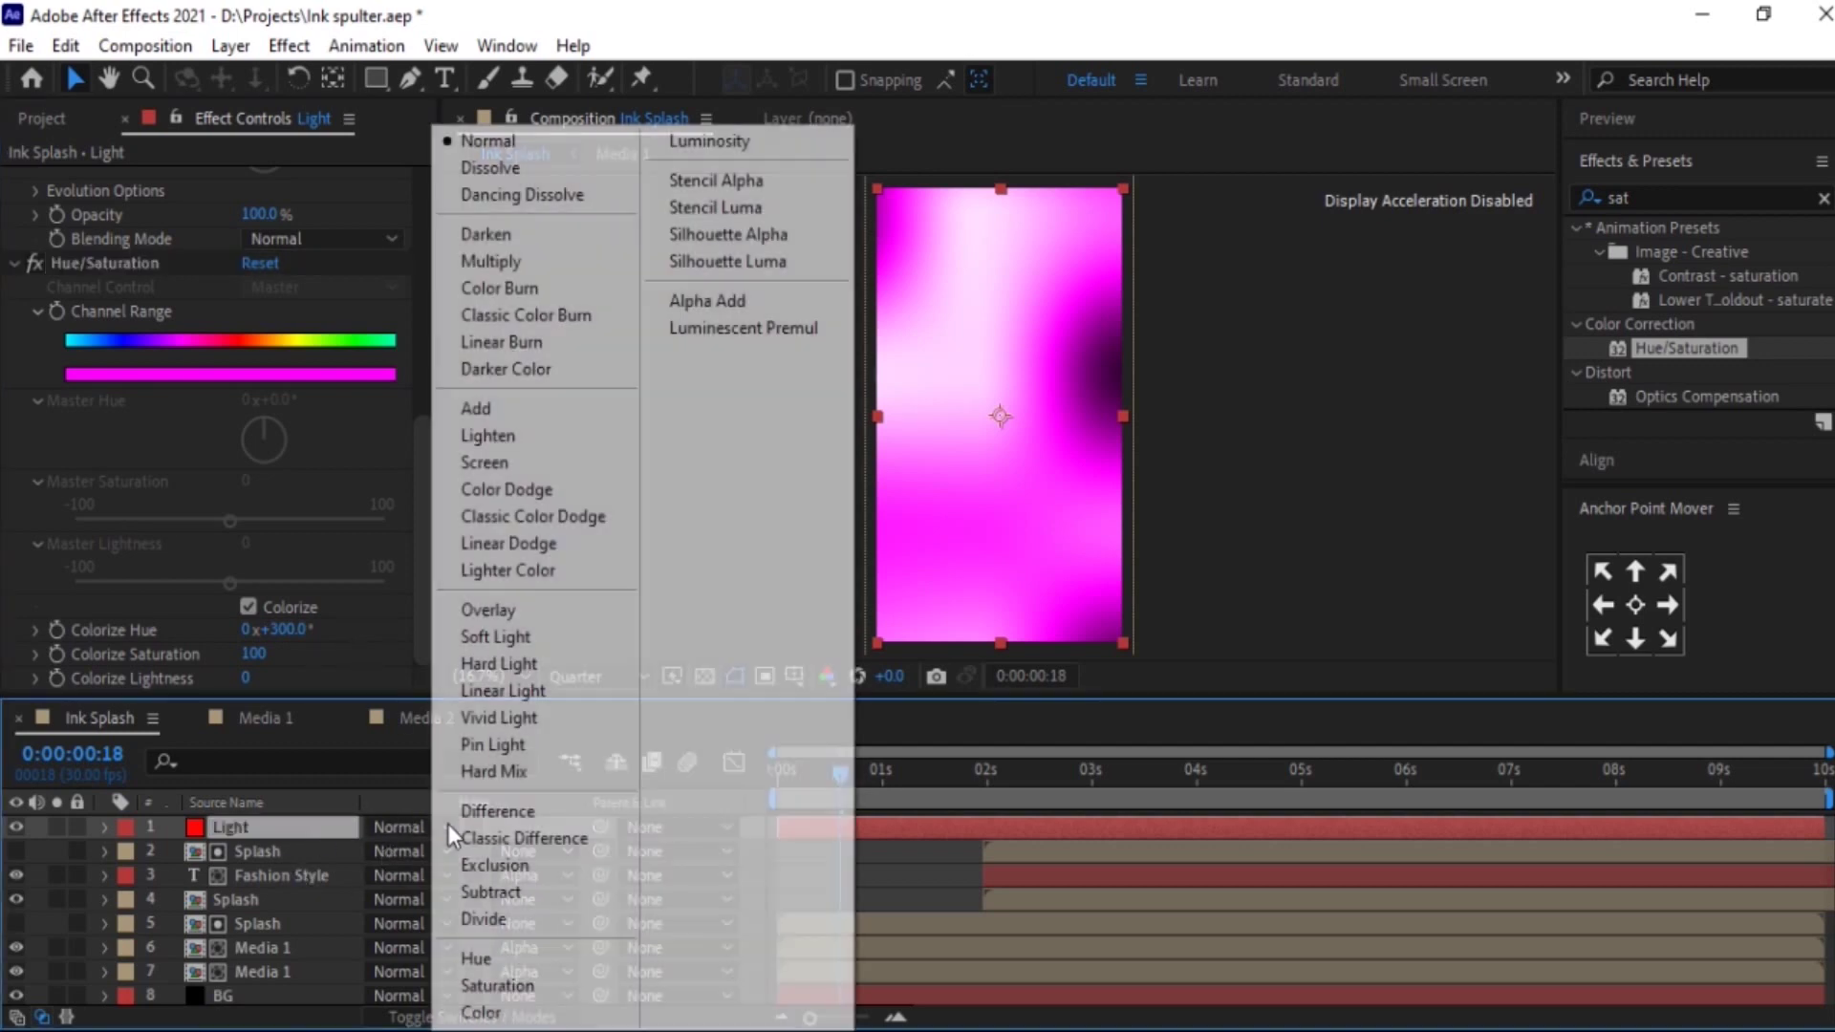
{"action": "left_click", "coordinate": [480, 460]}
{"action": "left_click_drag", "start_coordinate": [841, 770], "coordinate": [779, 770]}
{"action": "key", "text": "space"}
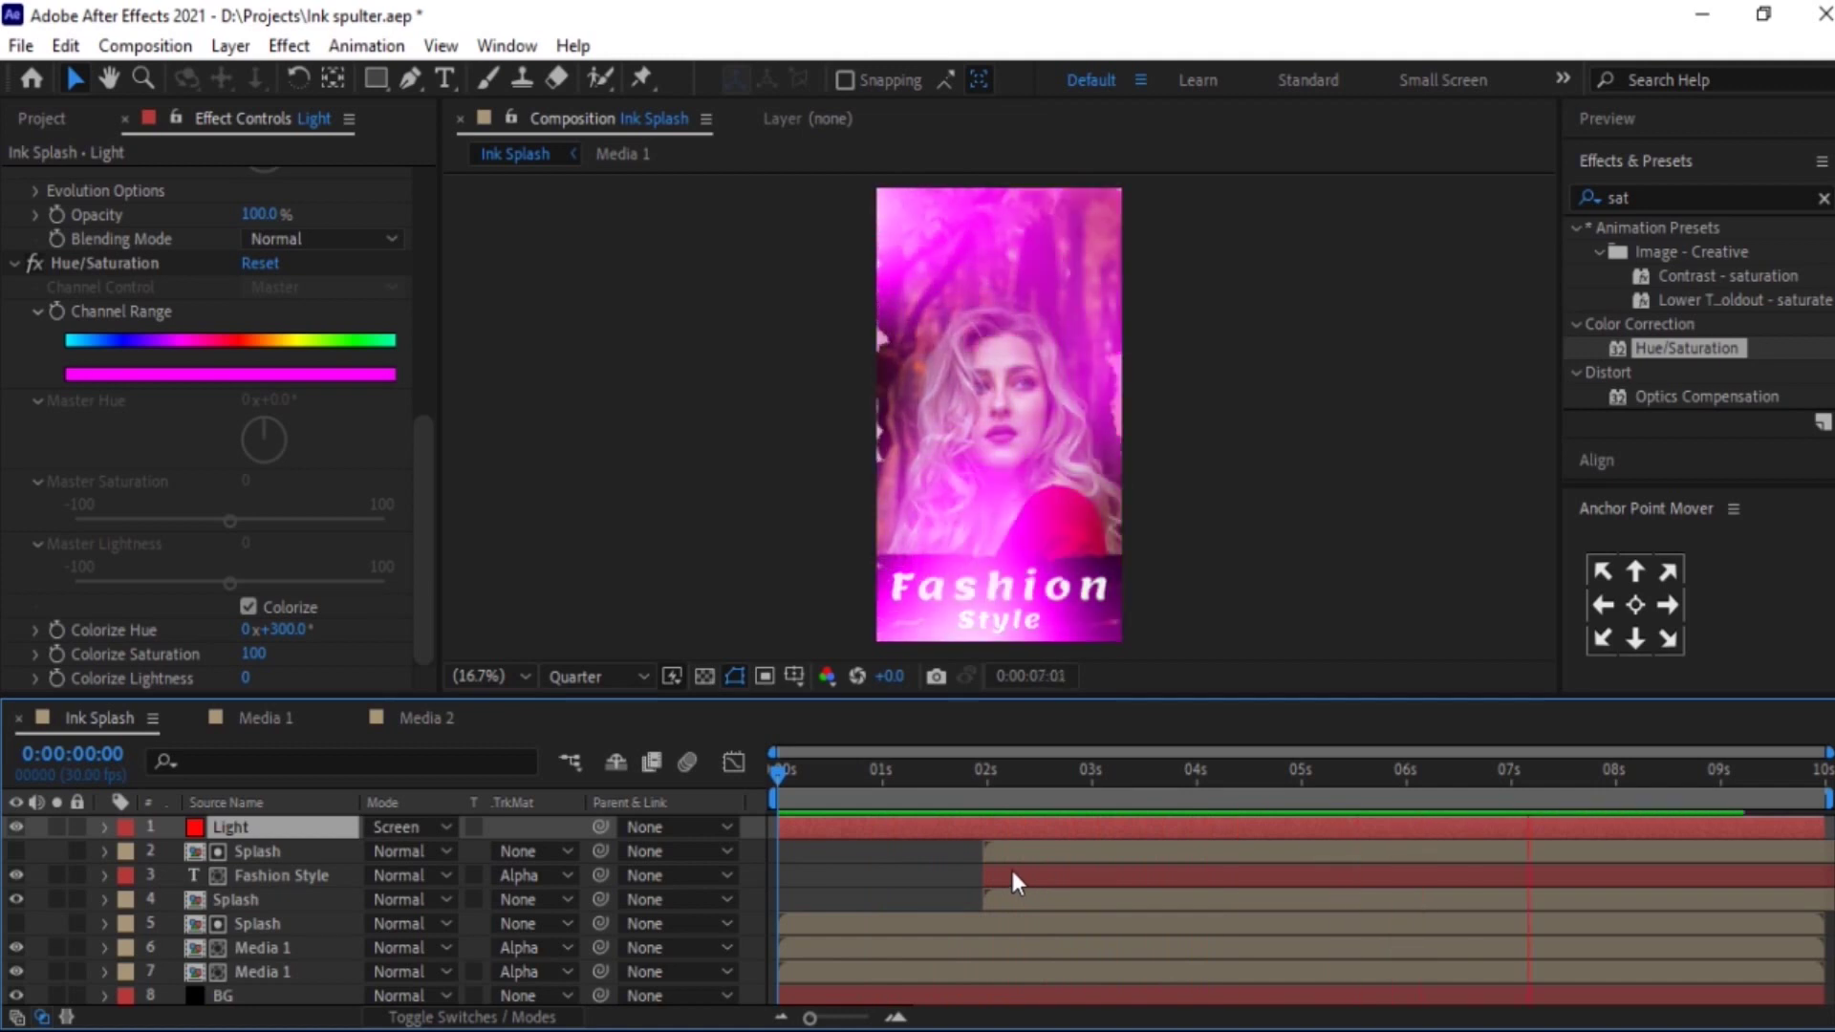
- Set the colorize hue of the Light solid's Hue/Saturation effect to 250°
{"action": "left_click", "coordinate": [285, 629]}
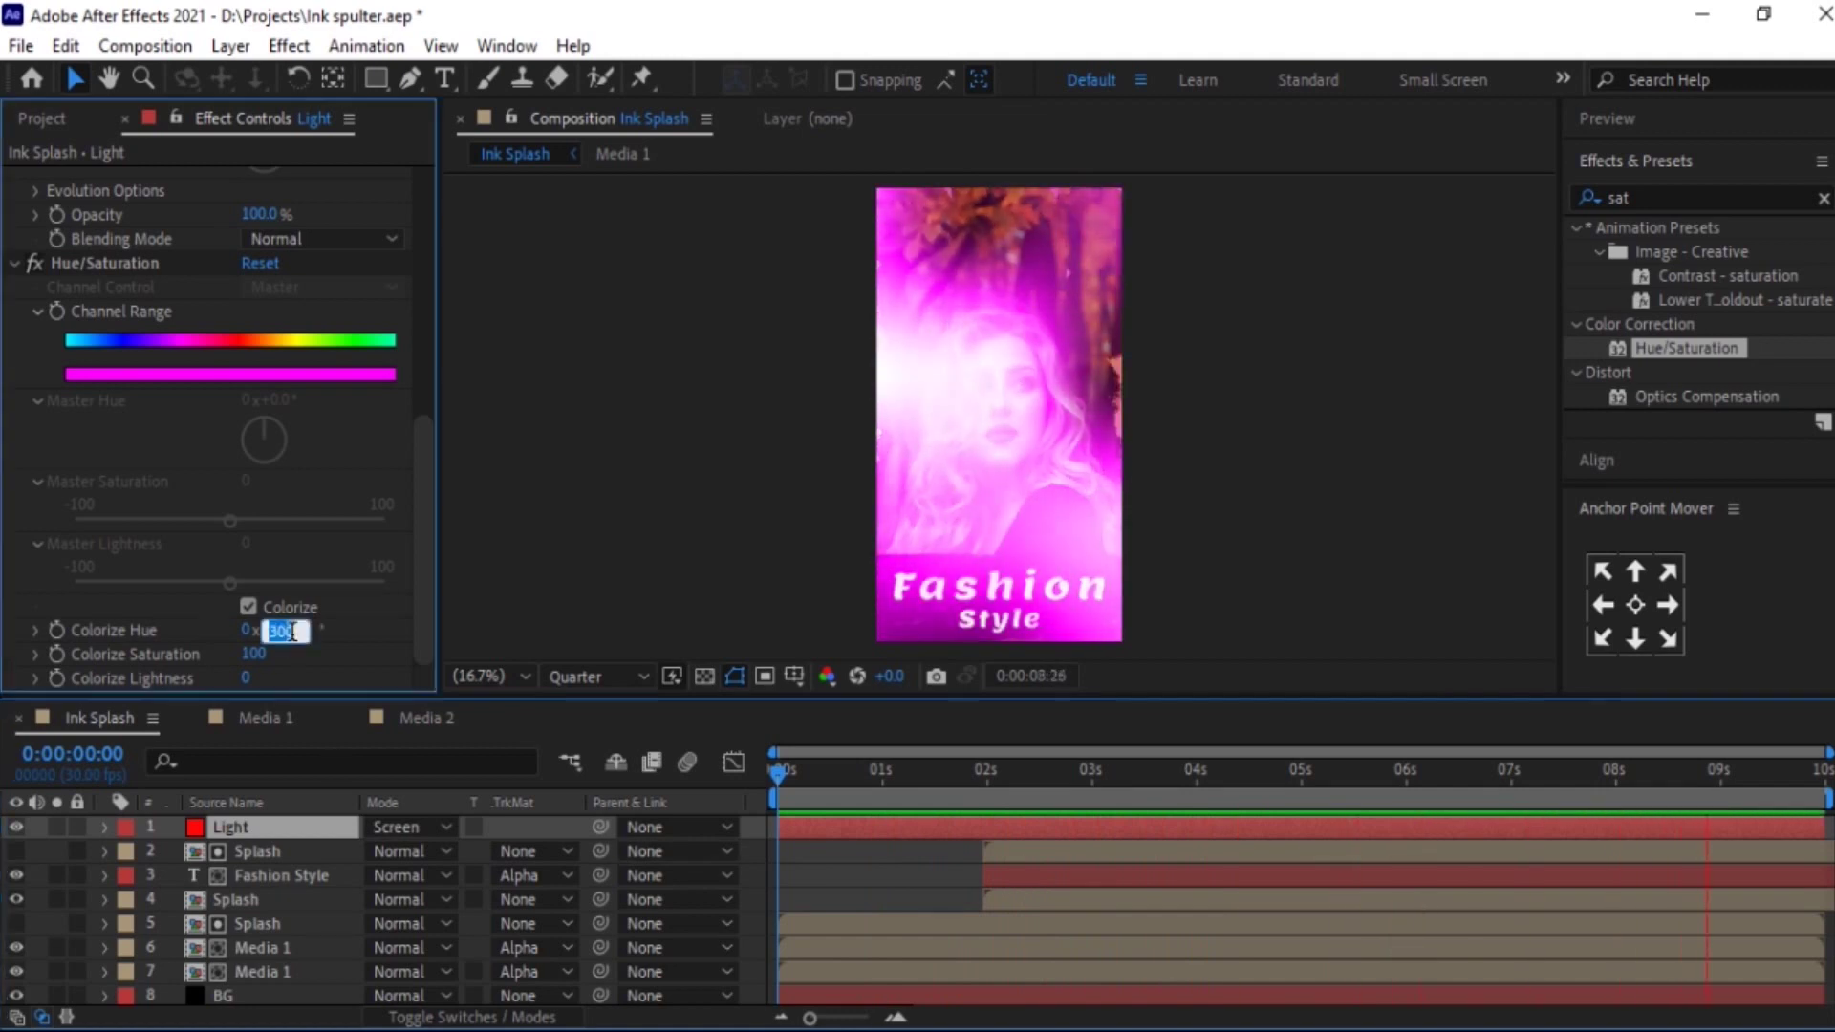
{"action": "type", "text": "250"}
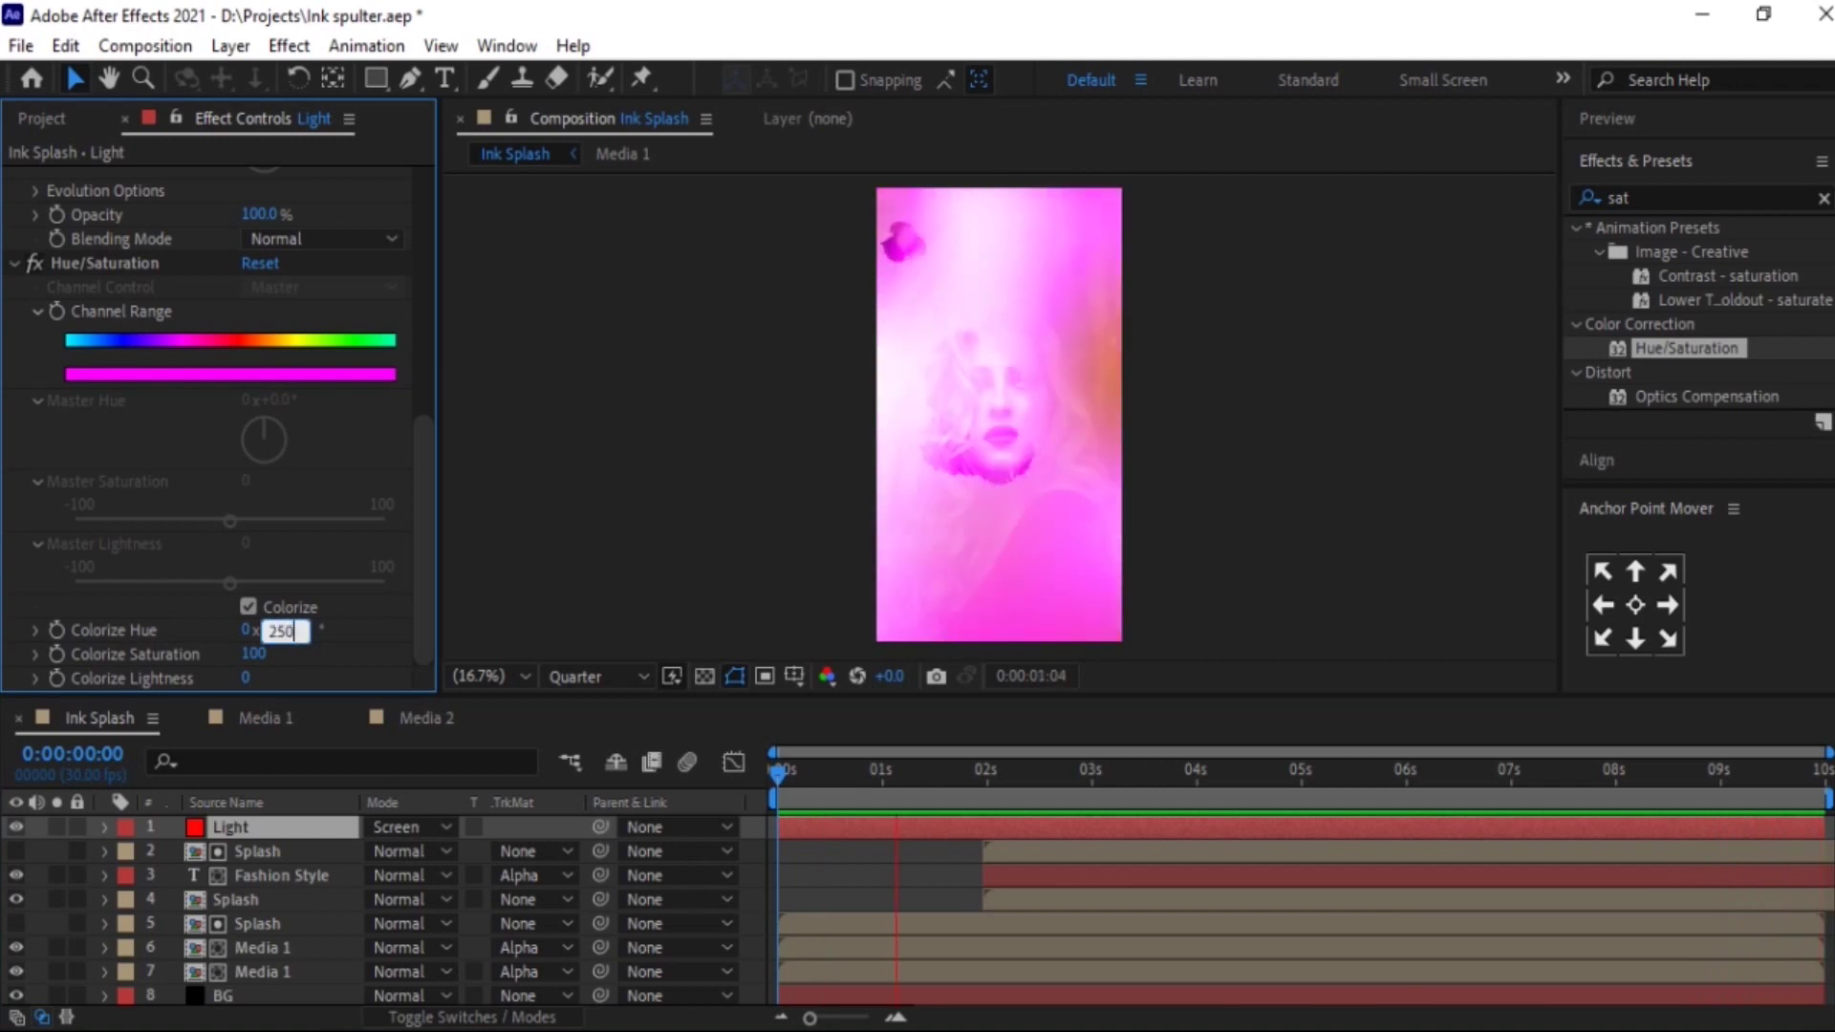
{"action": "left_click", "coordinate": [283, 614]}
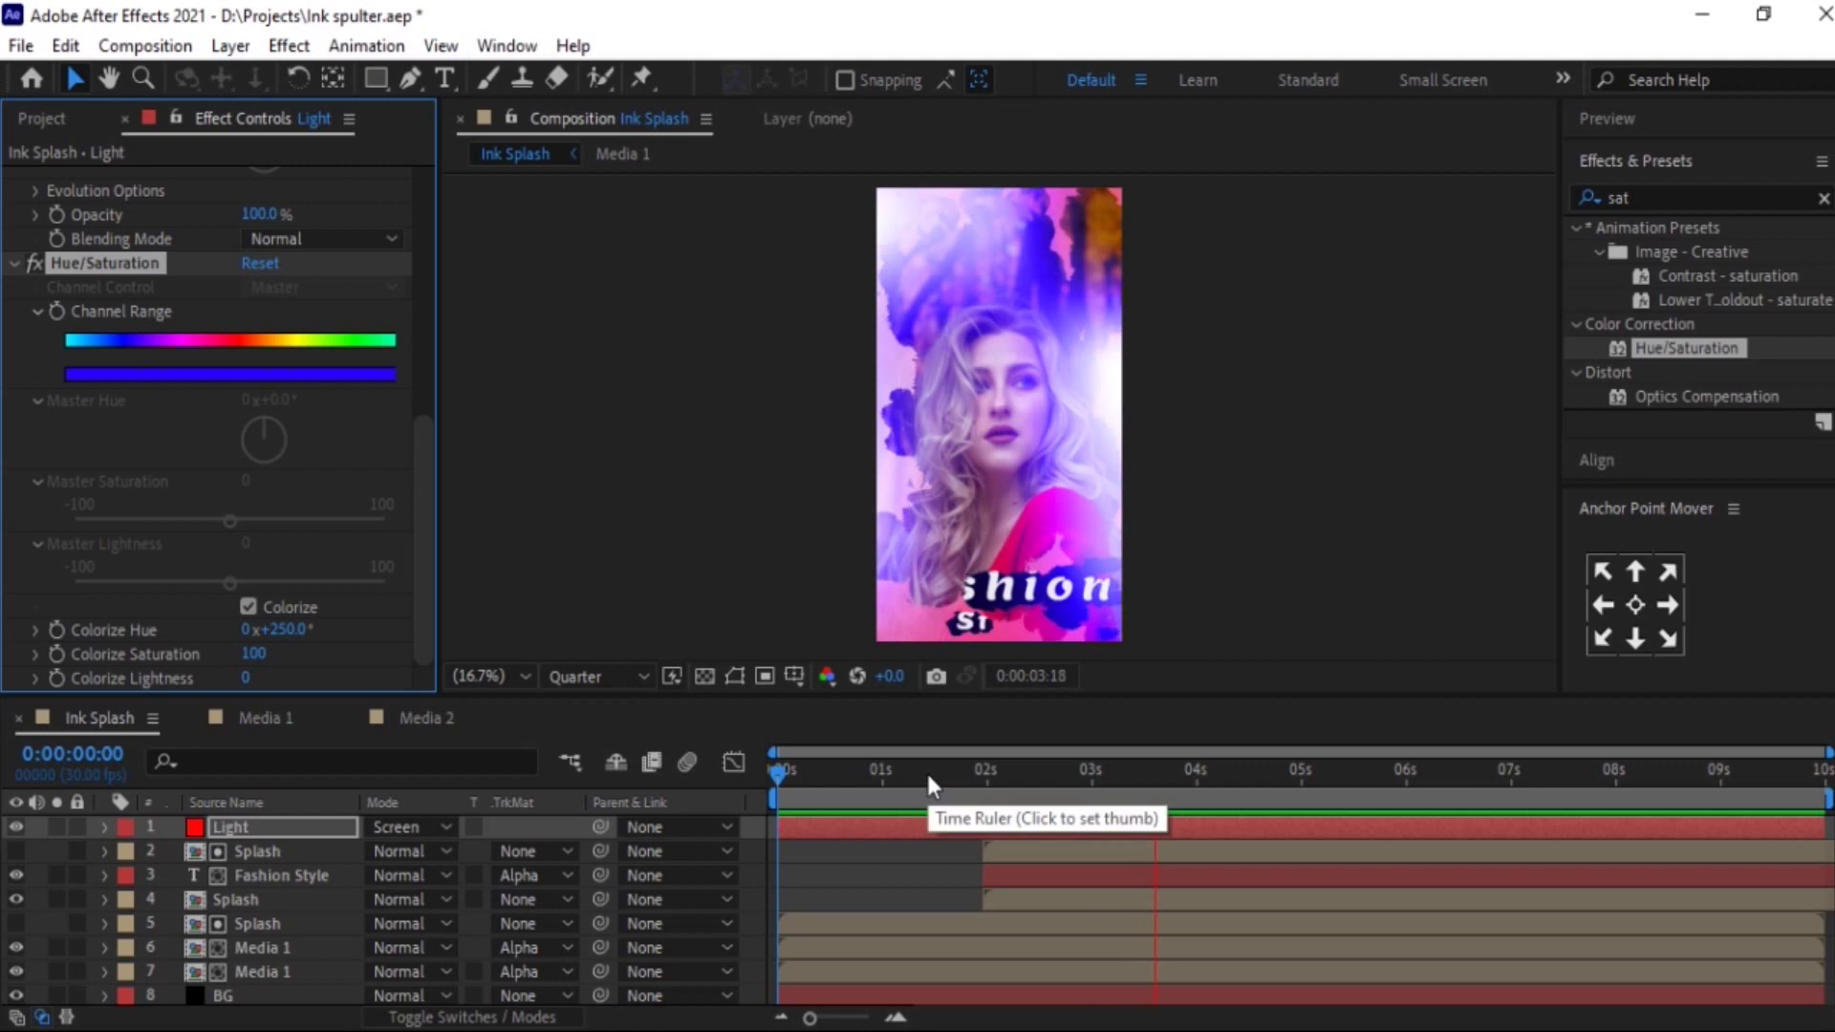
- Play back the recoloured light overlay and stop at 0:00:06:11
{"action": "left_click", "coordinate": [852, 847]}
{"action": "key", "text": "space"}
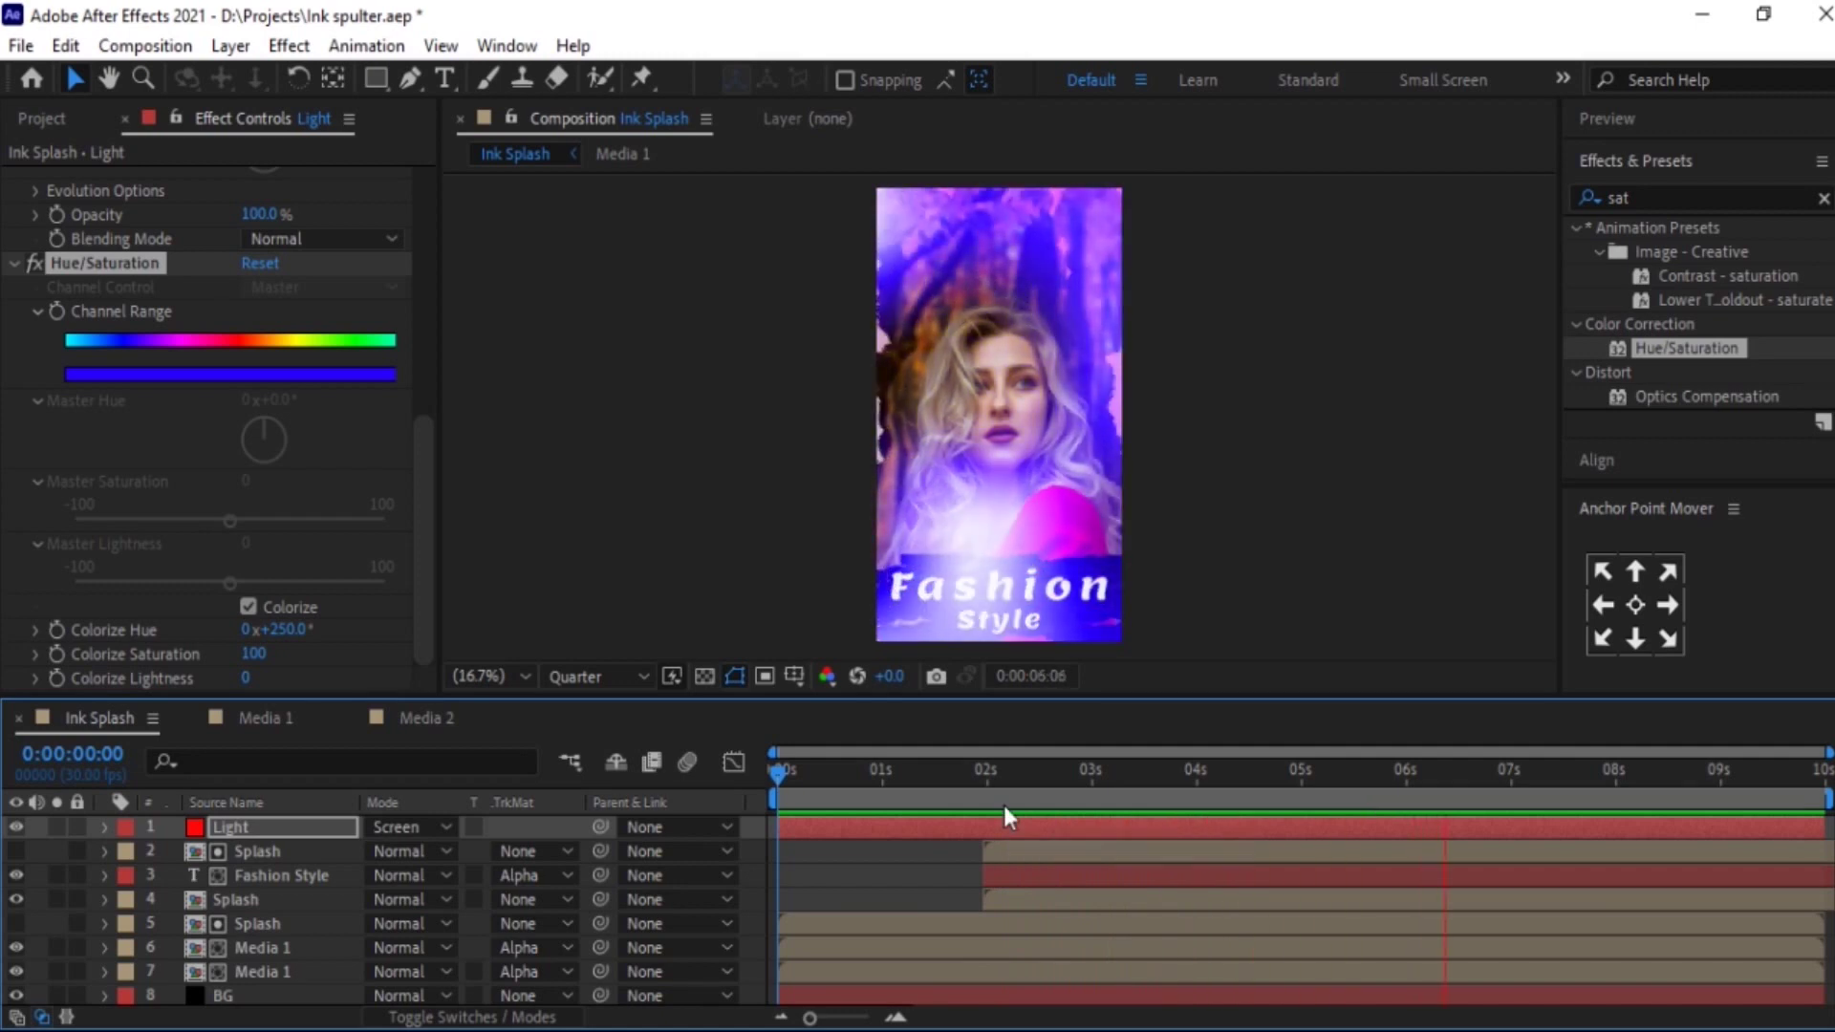
{"action": "key", "text": "space"}
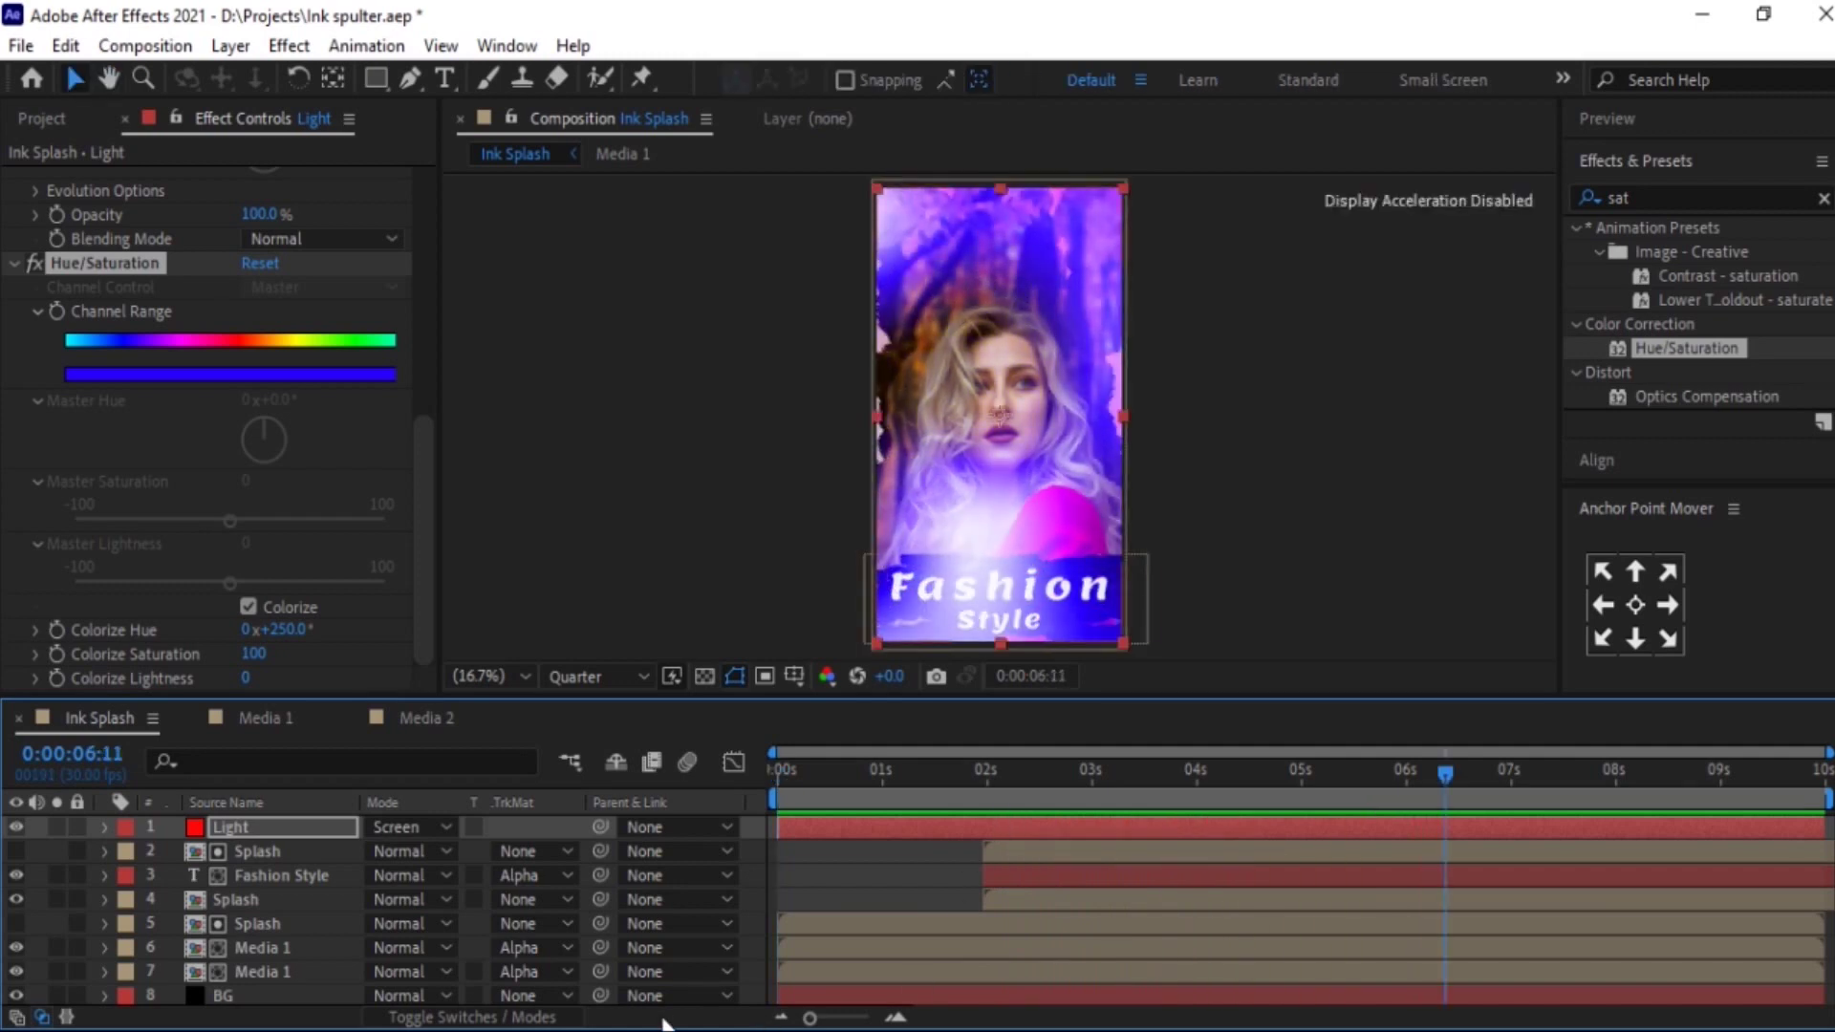
- Pre-compose the Splash, Fashion Style and Media 1 layers between Light and BG into a composition named Scene 1
{"action": "left_click_drag", "start_coordinate": [33, 969], "coordinate": [100, 847]}
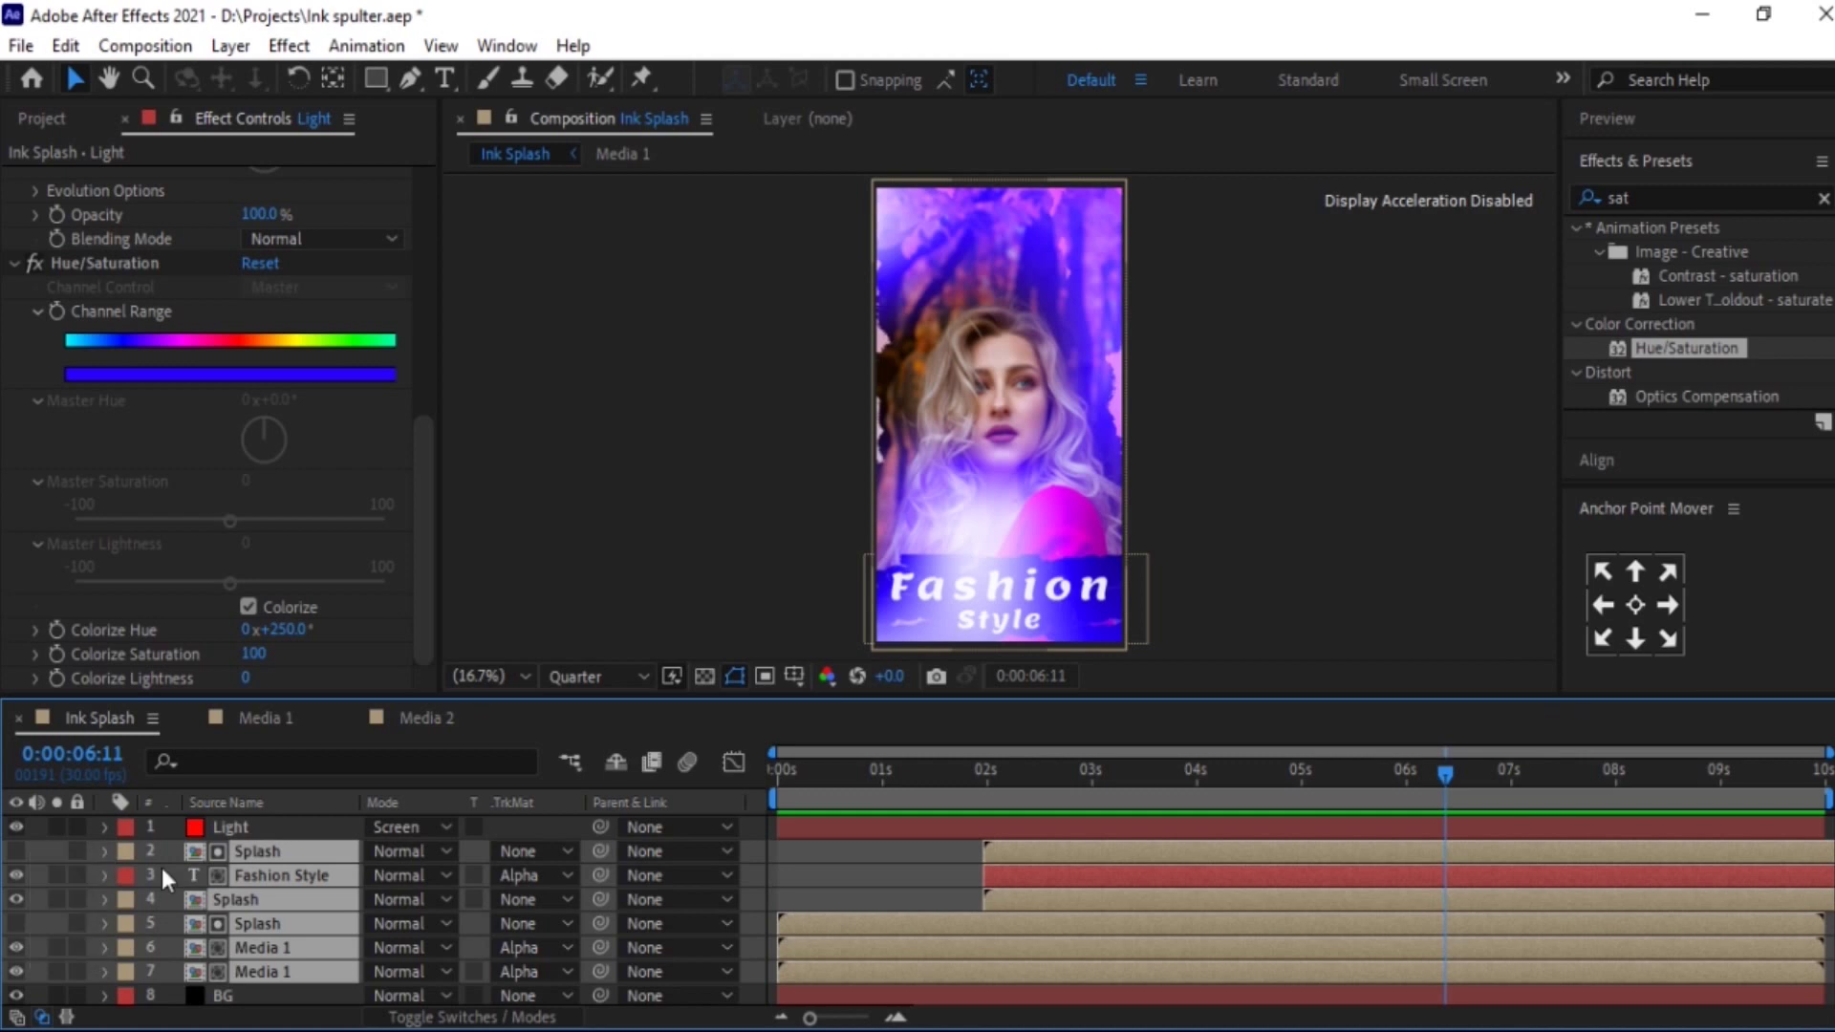
{"action": "right_click", "coordinate": [261, 967]}
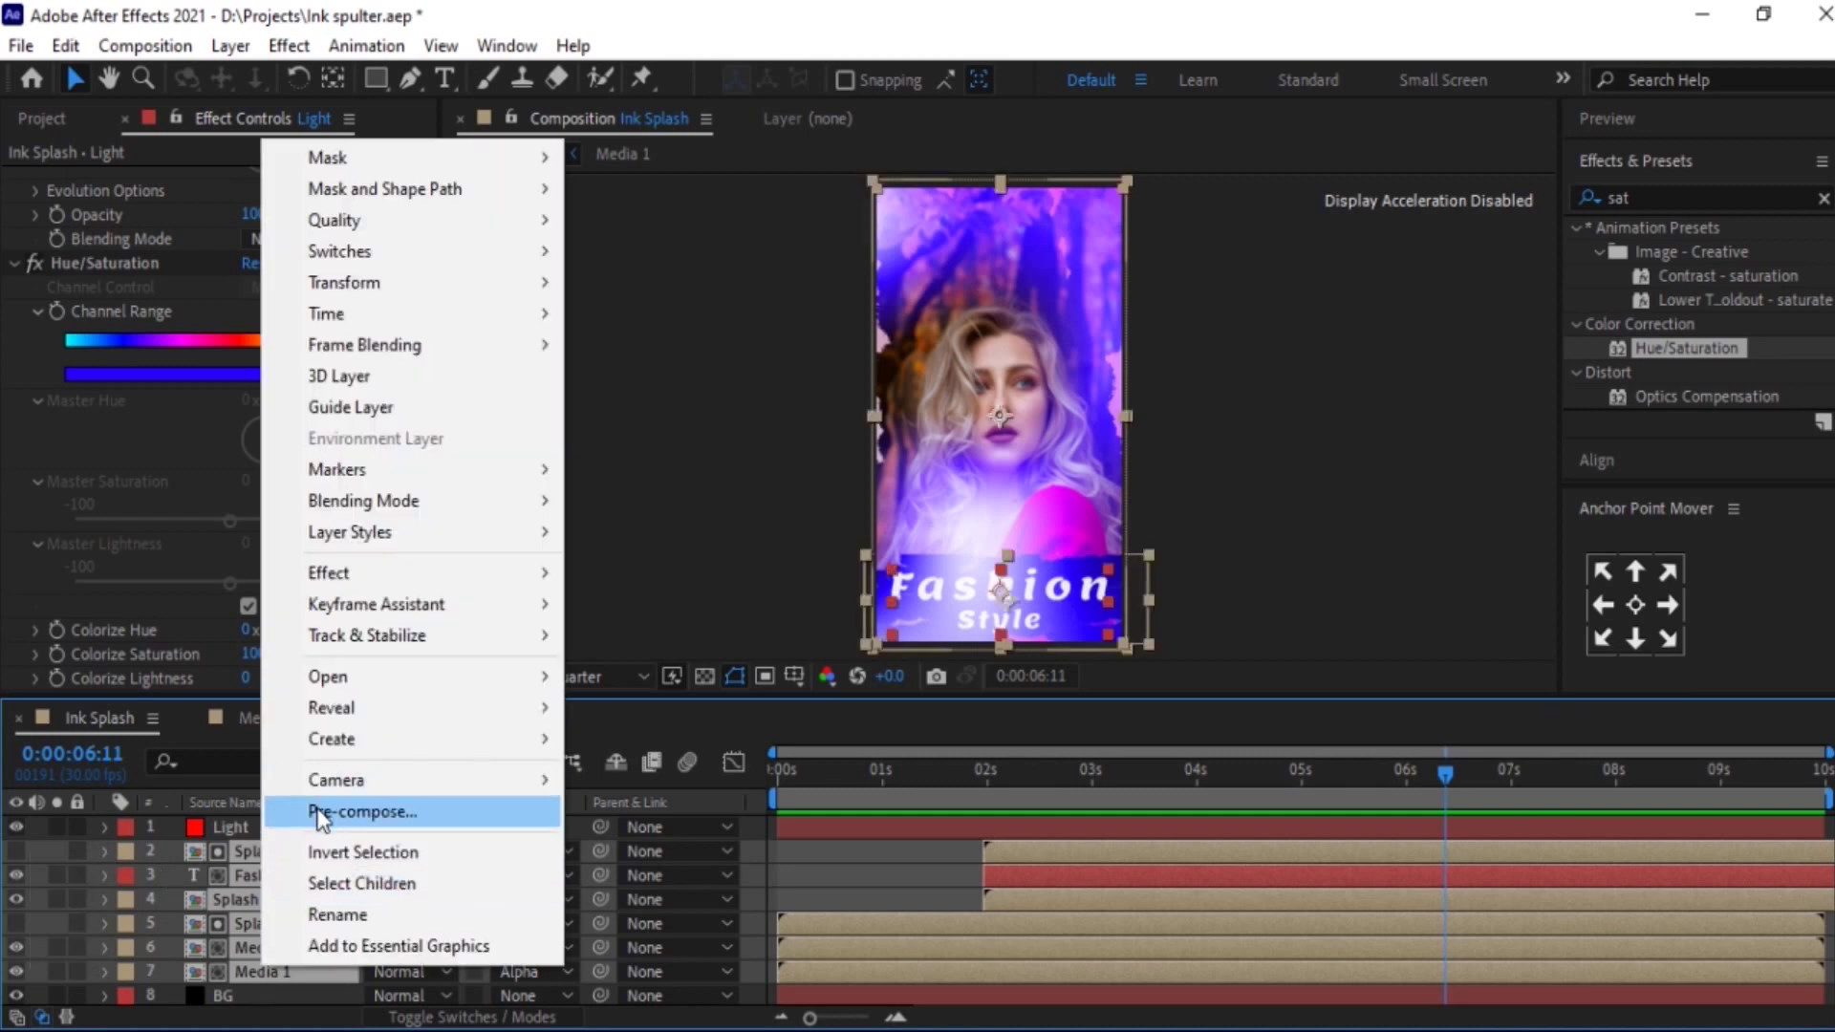
{"action": "left_click", "coordinate": [318, 812]}
{"action": "type", "text": "Scene 1"}
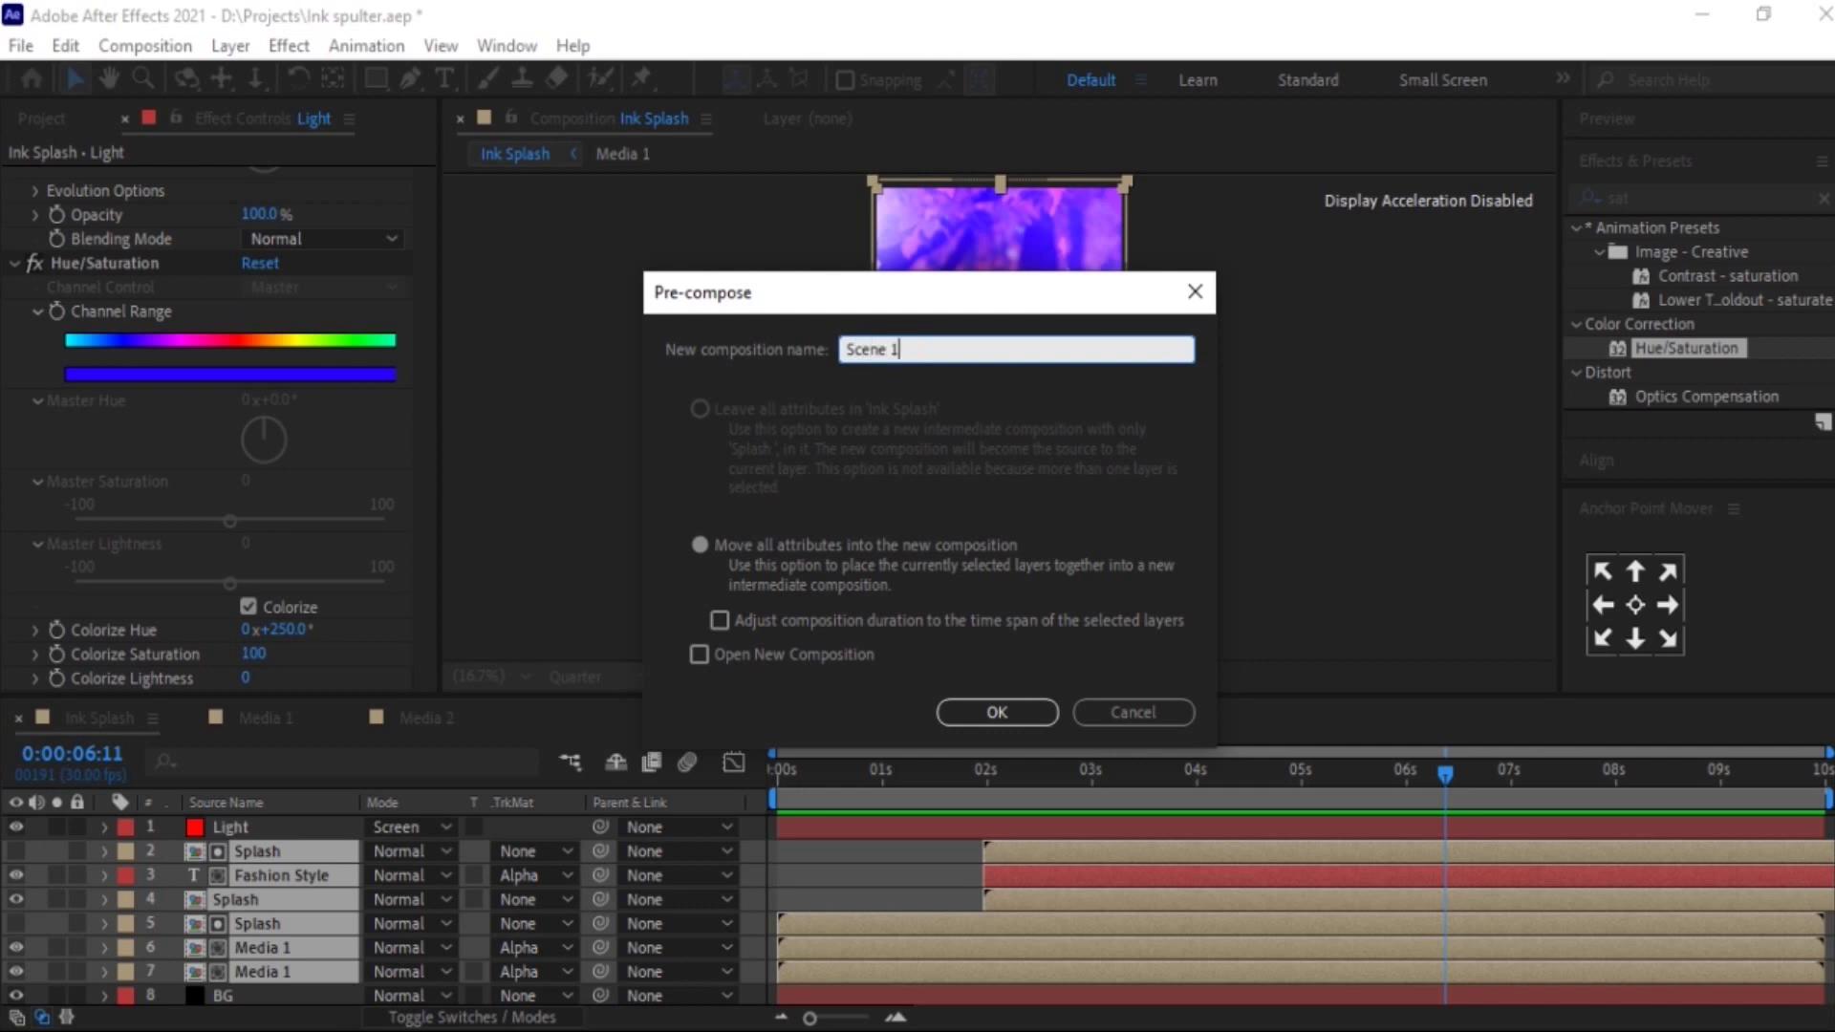
{"action": "key", "text": "Return"}
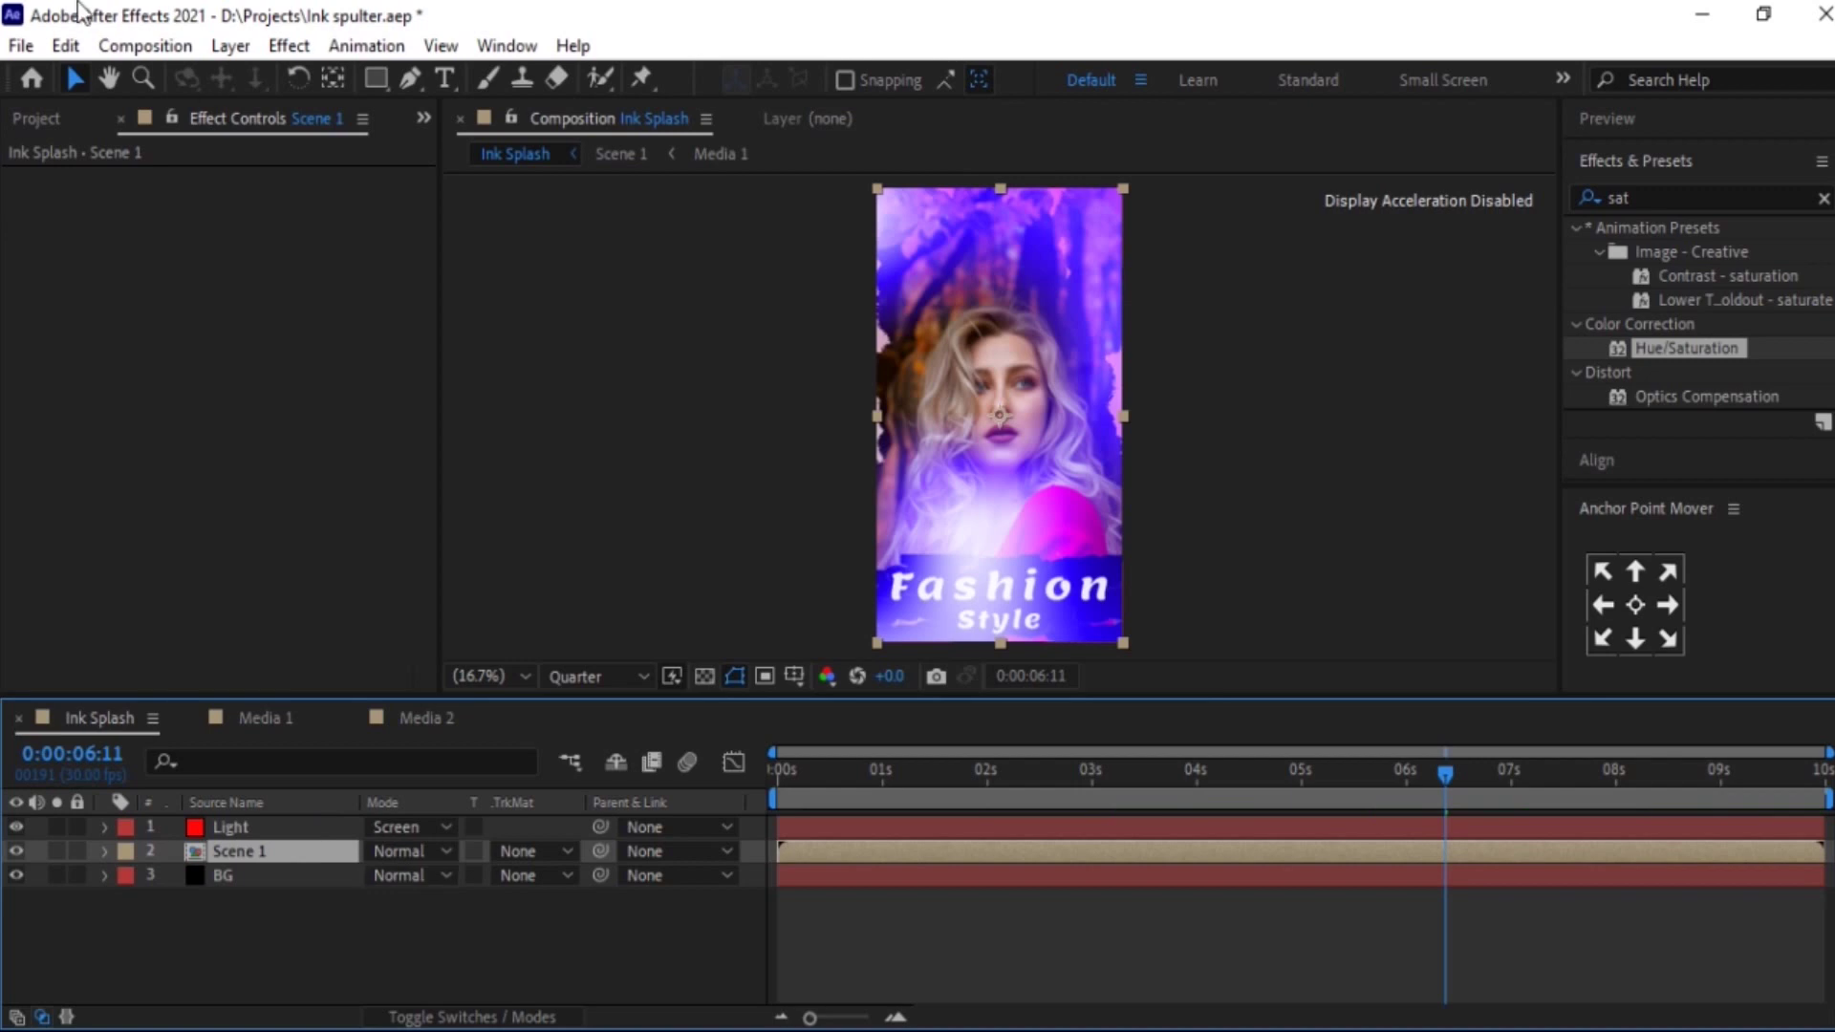
- Duplicate the Scene 1 composition in the project and open the copy
{"action": "left_click", "coordinate": [36, 120]}
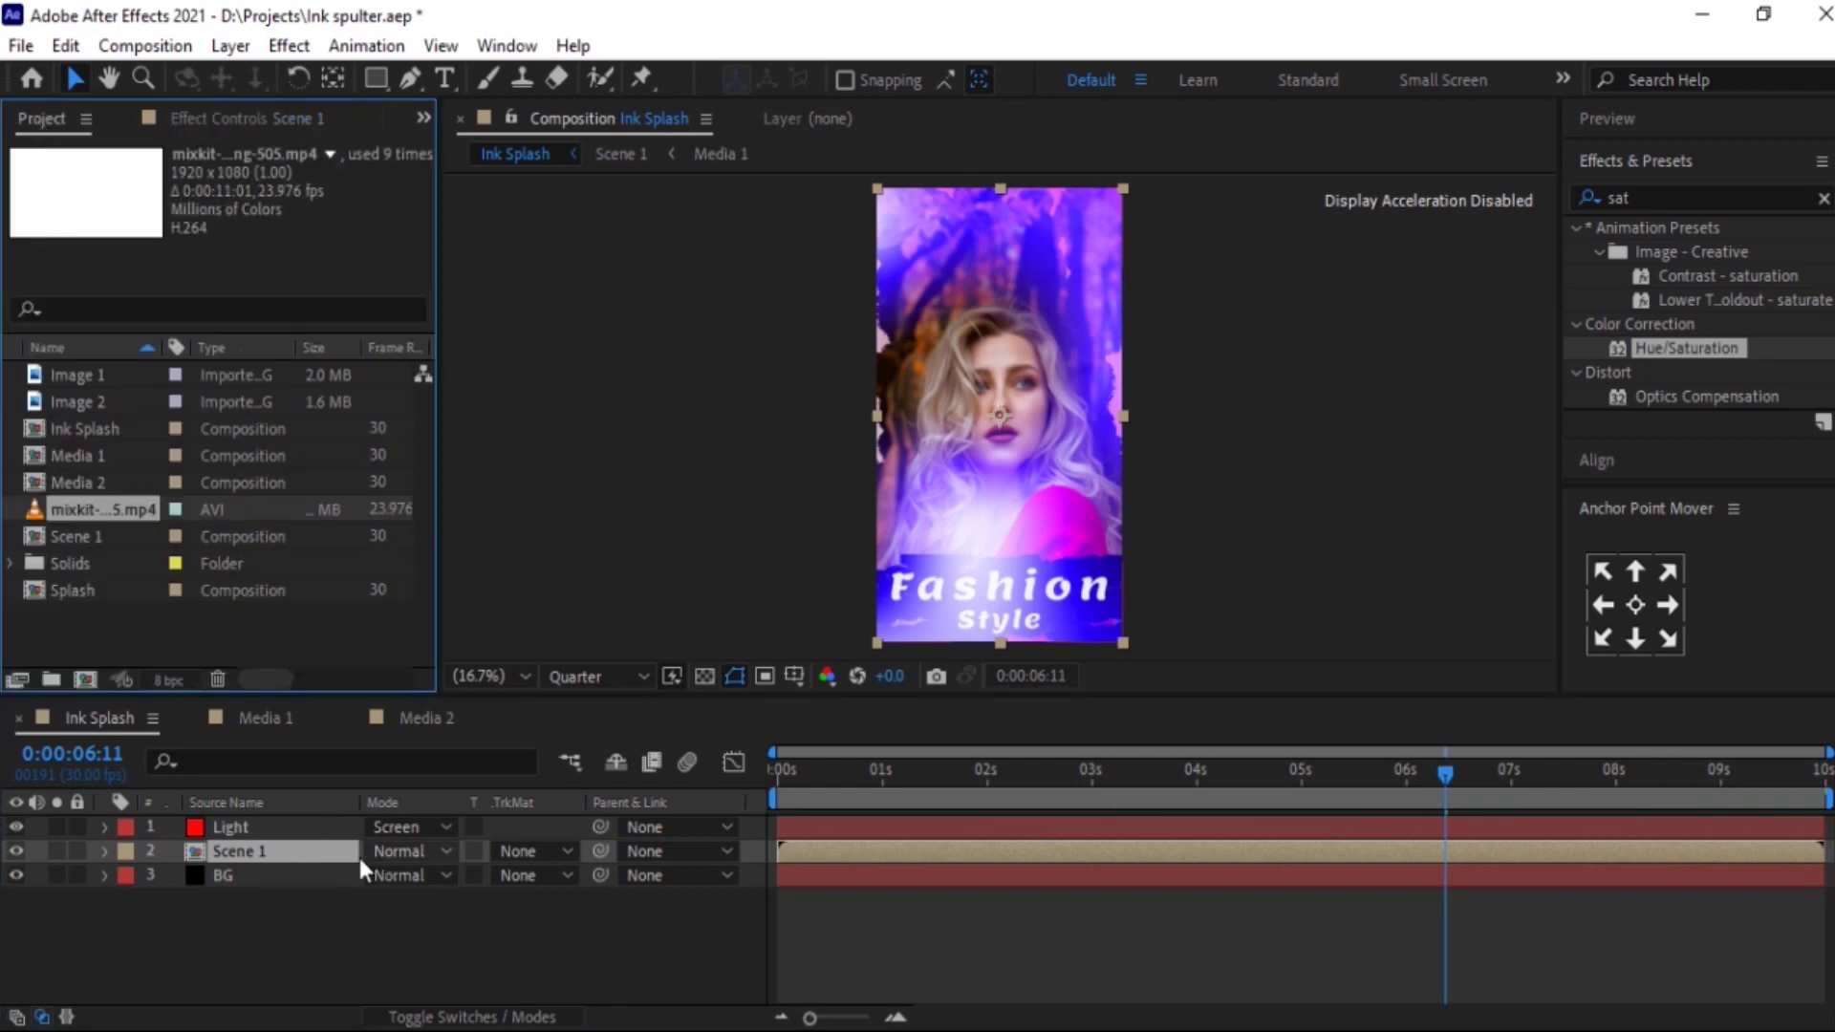
{"action": "left_click", "coordinate": [265, 846]}
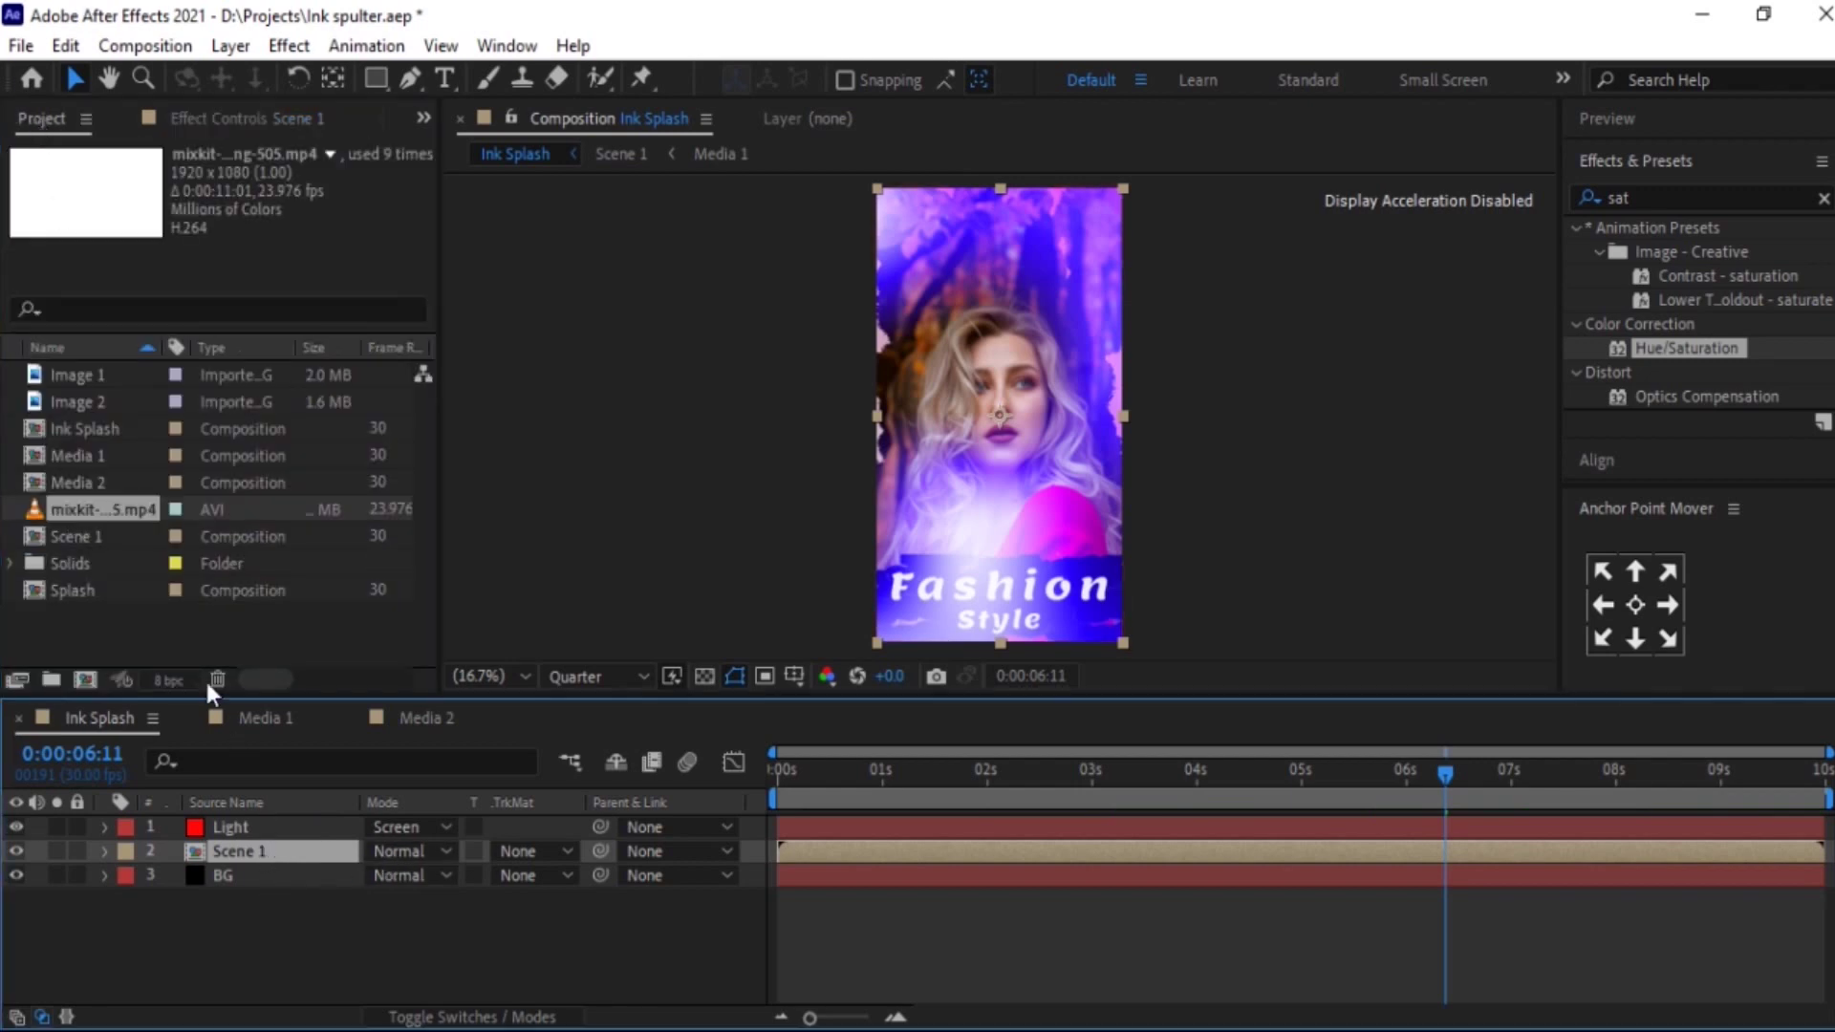
{"action": "double_click", "coordinate": [83, 539]}
{"action": "key", "text": "ctrl+d"}
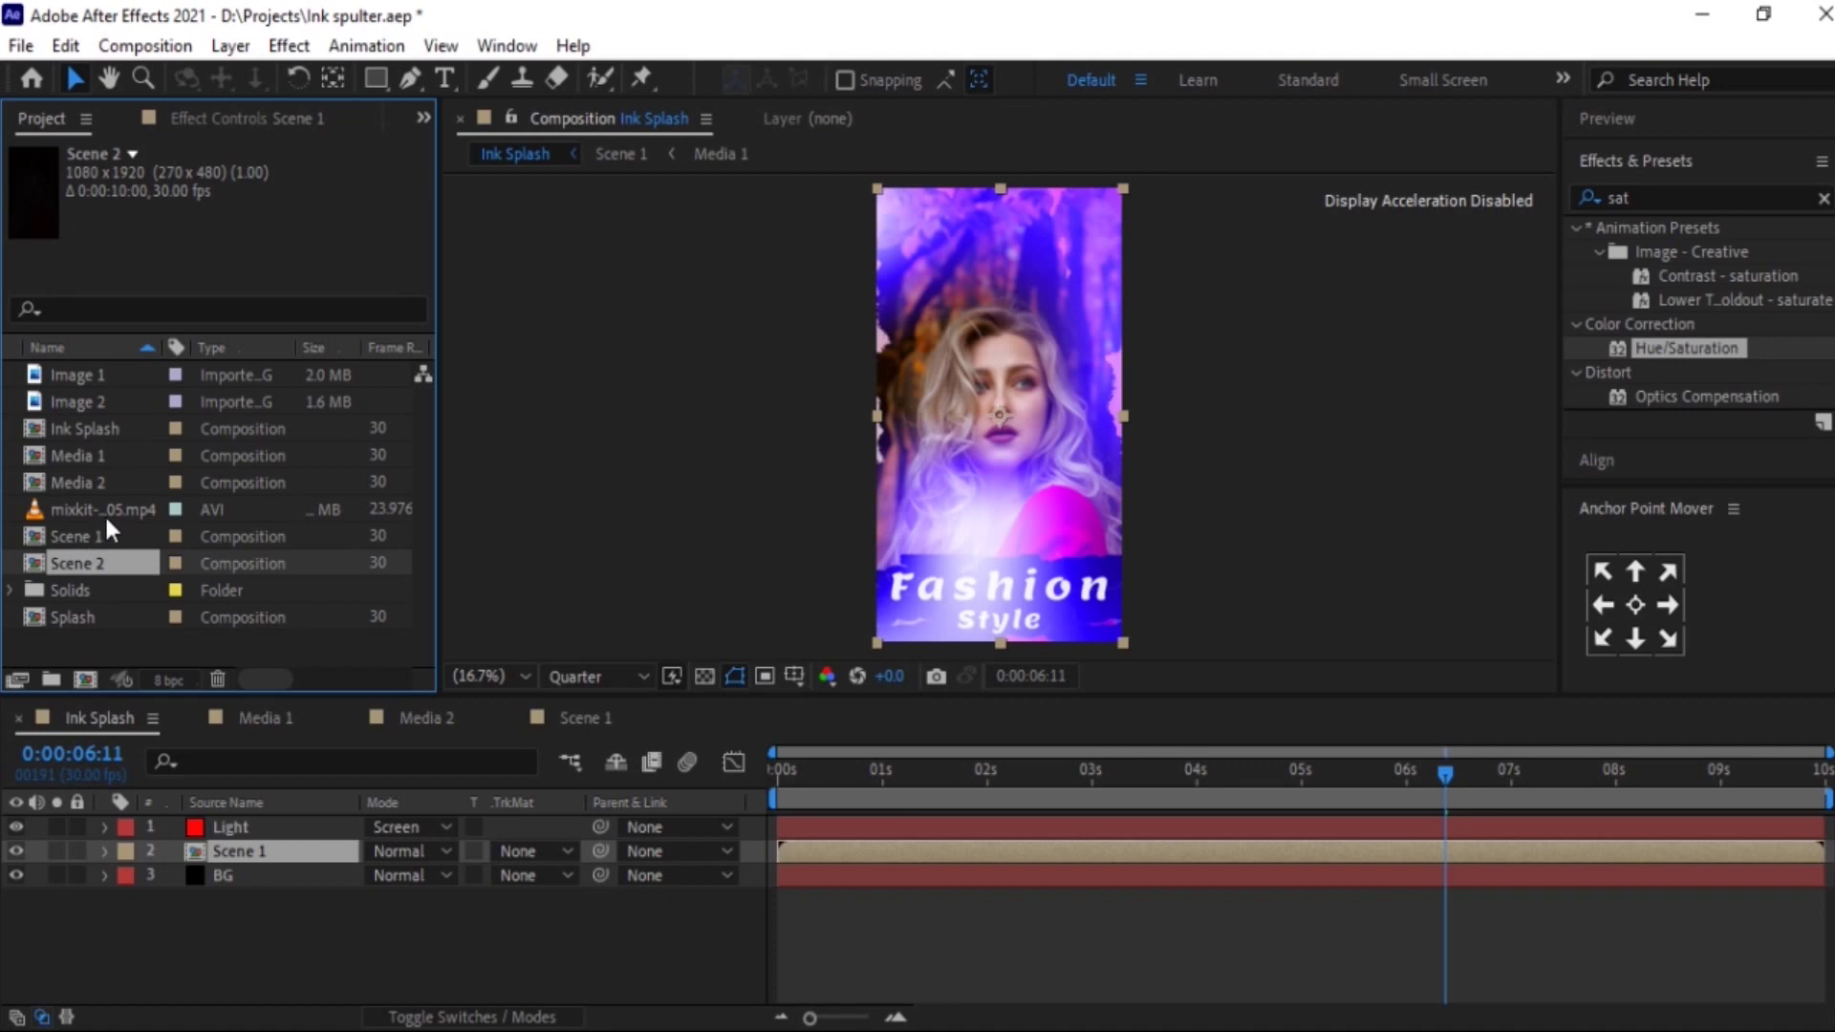
{"action": "double_click", "coordinate": [101, 569]}
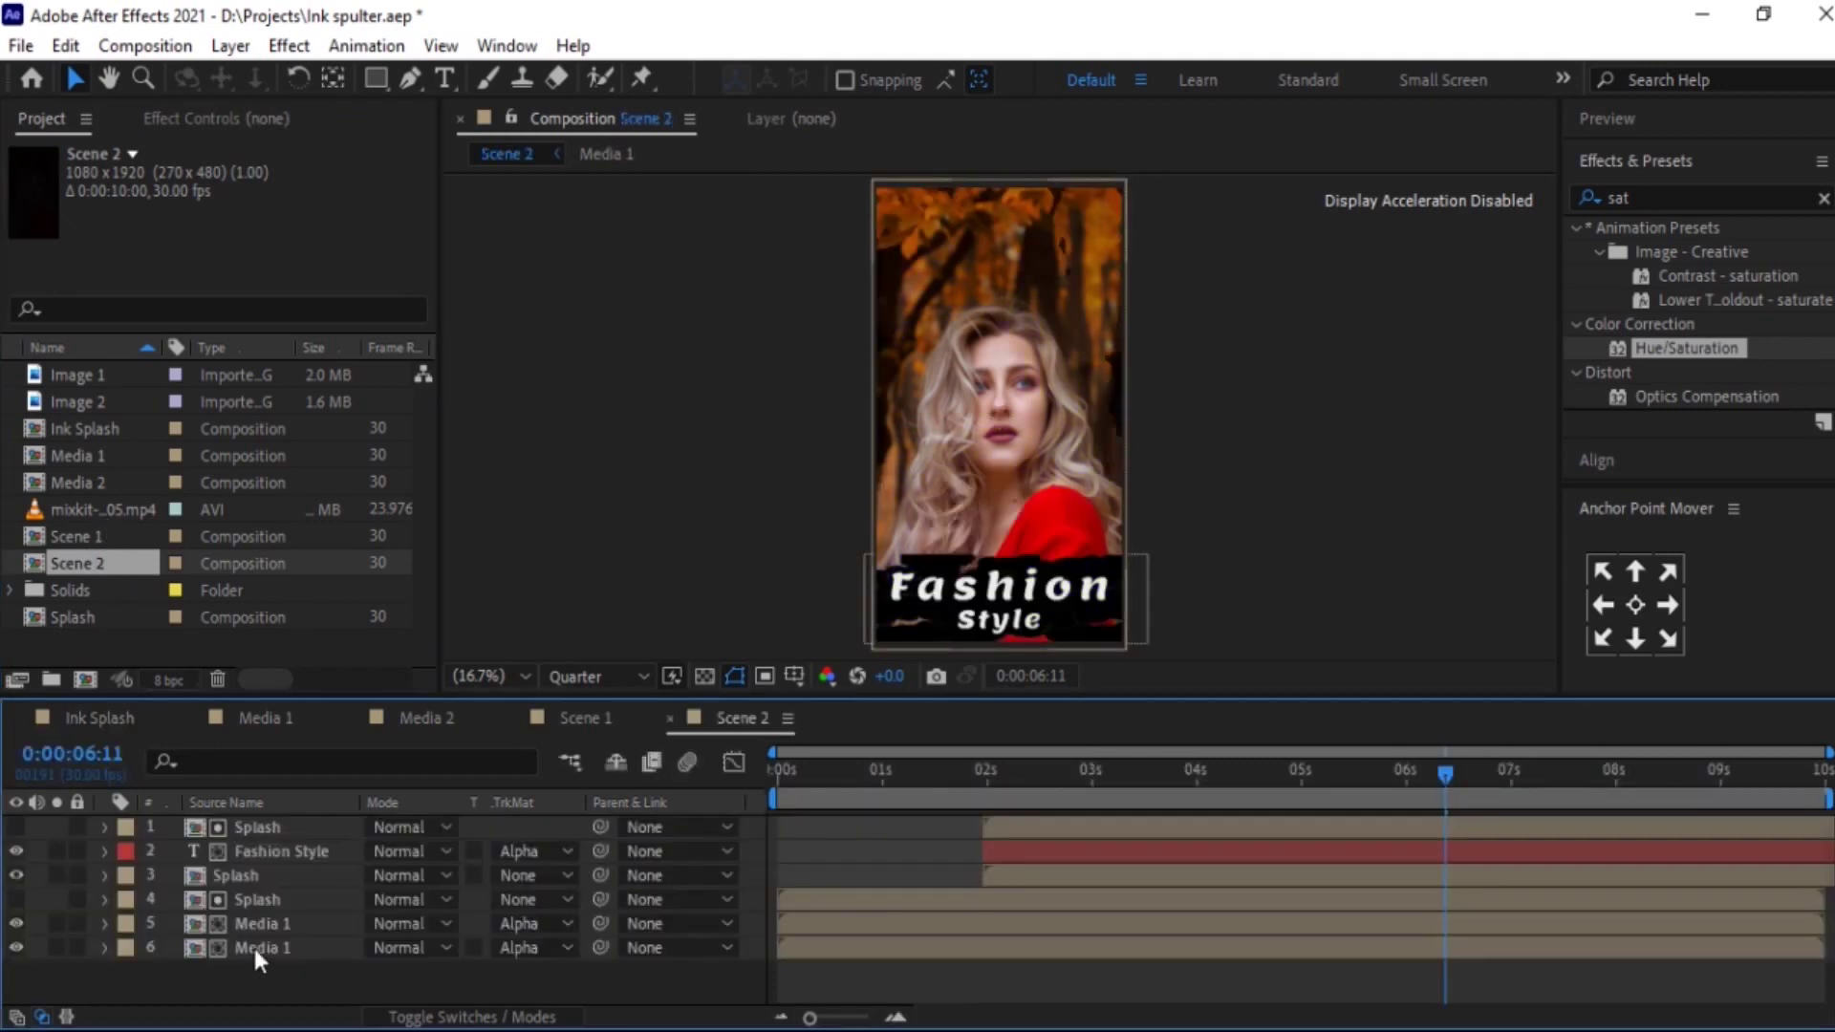
- Replace both Media 1 layers in the Scene 2 composition with the Media 2 composition
{"action": "left_click", "coordinate": [253, 946]}
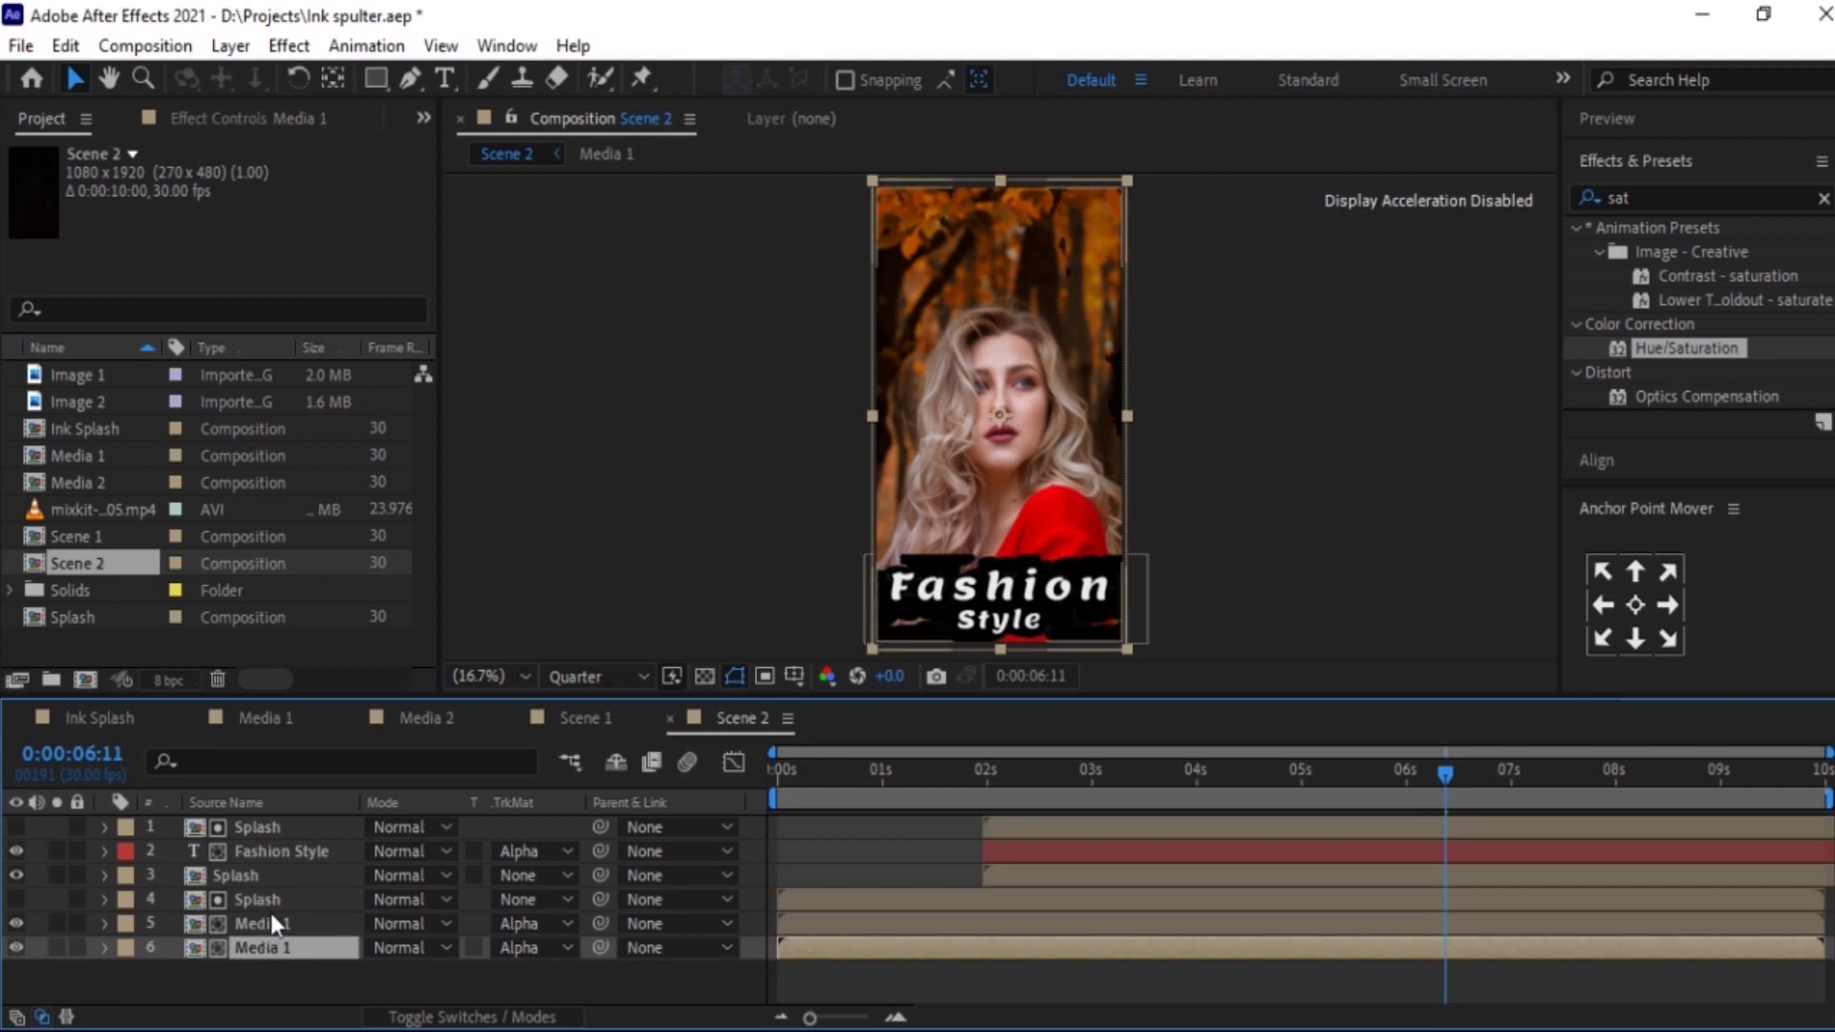
{"action": "left_click", "coordinate": [40, 485]}
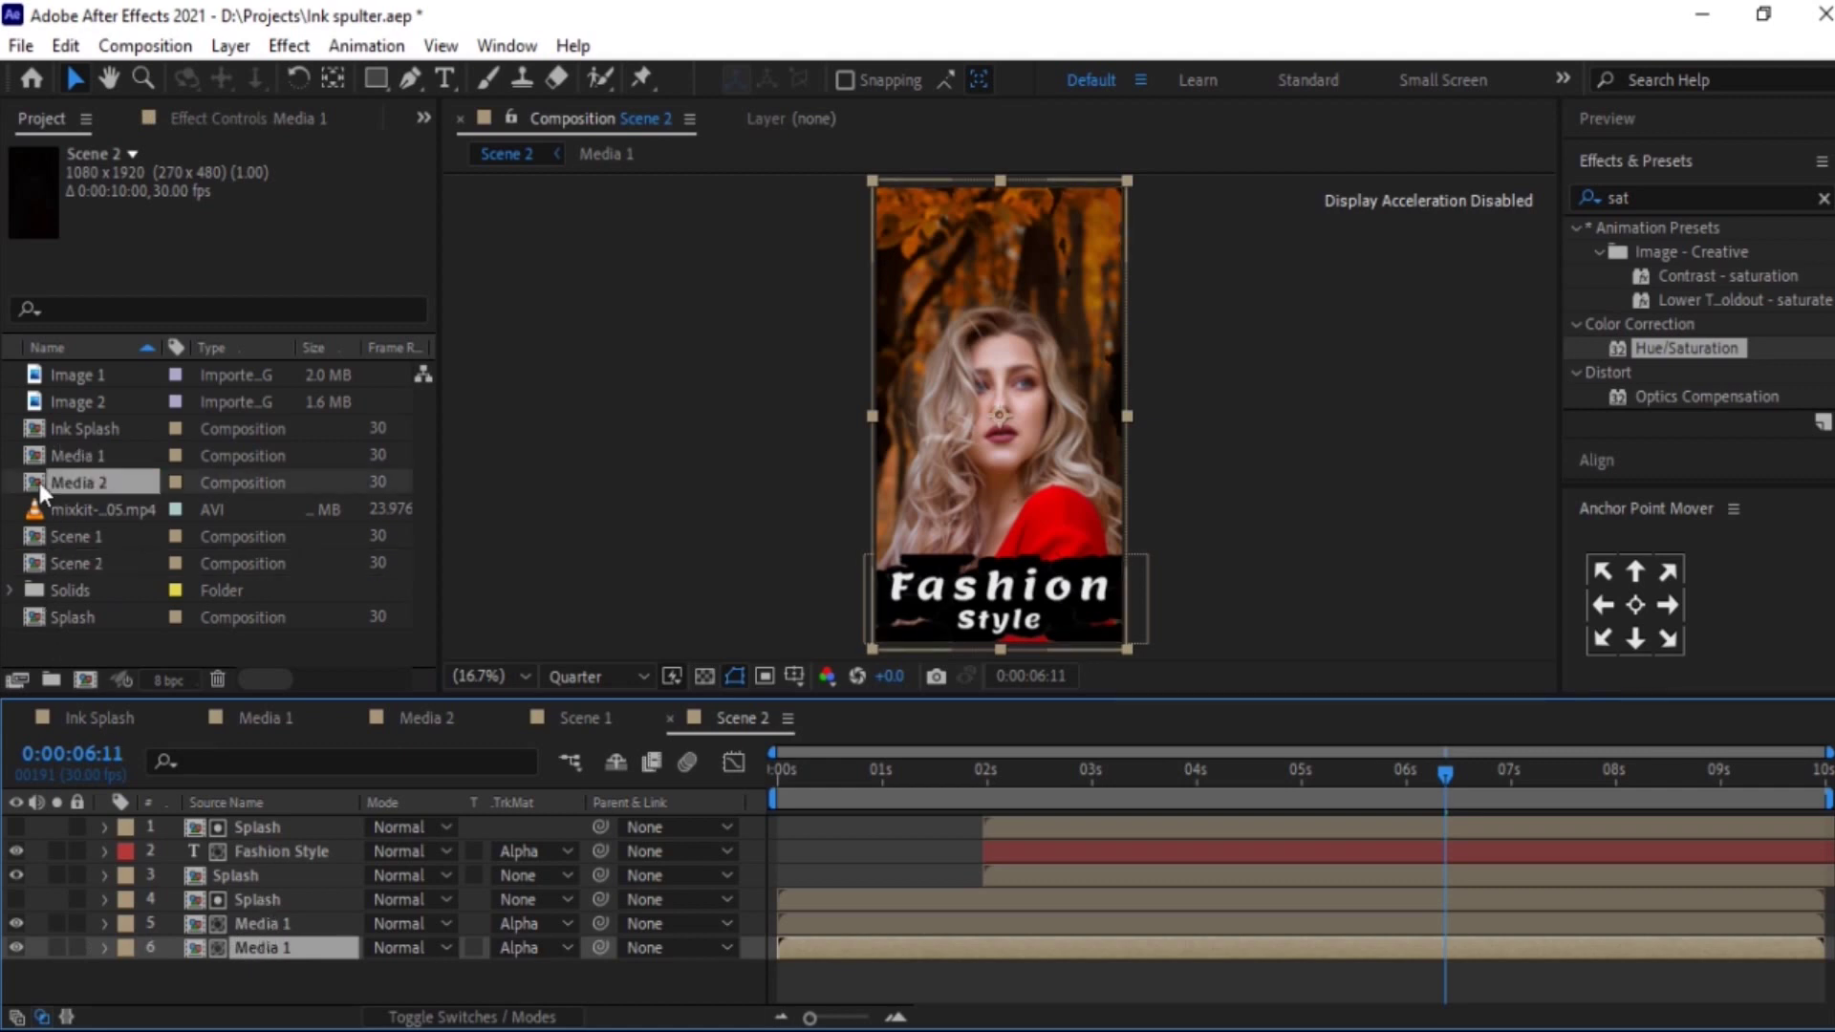
{"action": "left_click", "coordinate": [238, 942]}
{"action": "key", "text": "ctrl+alt+slash"}
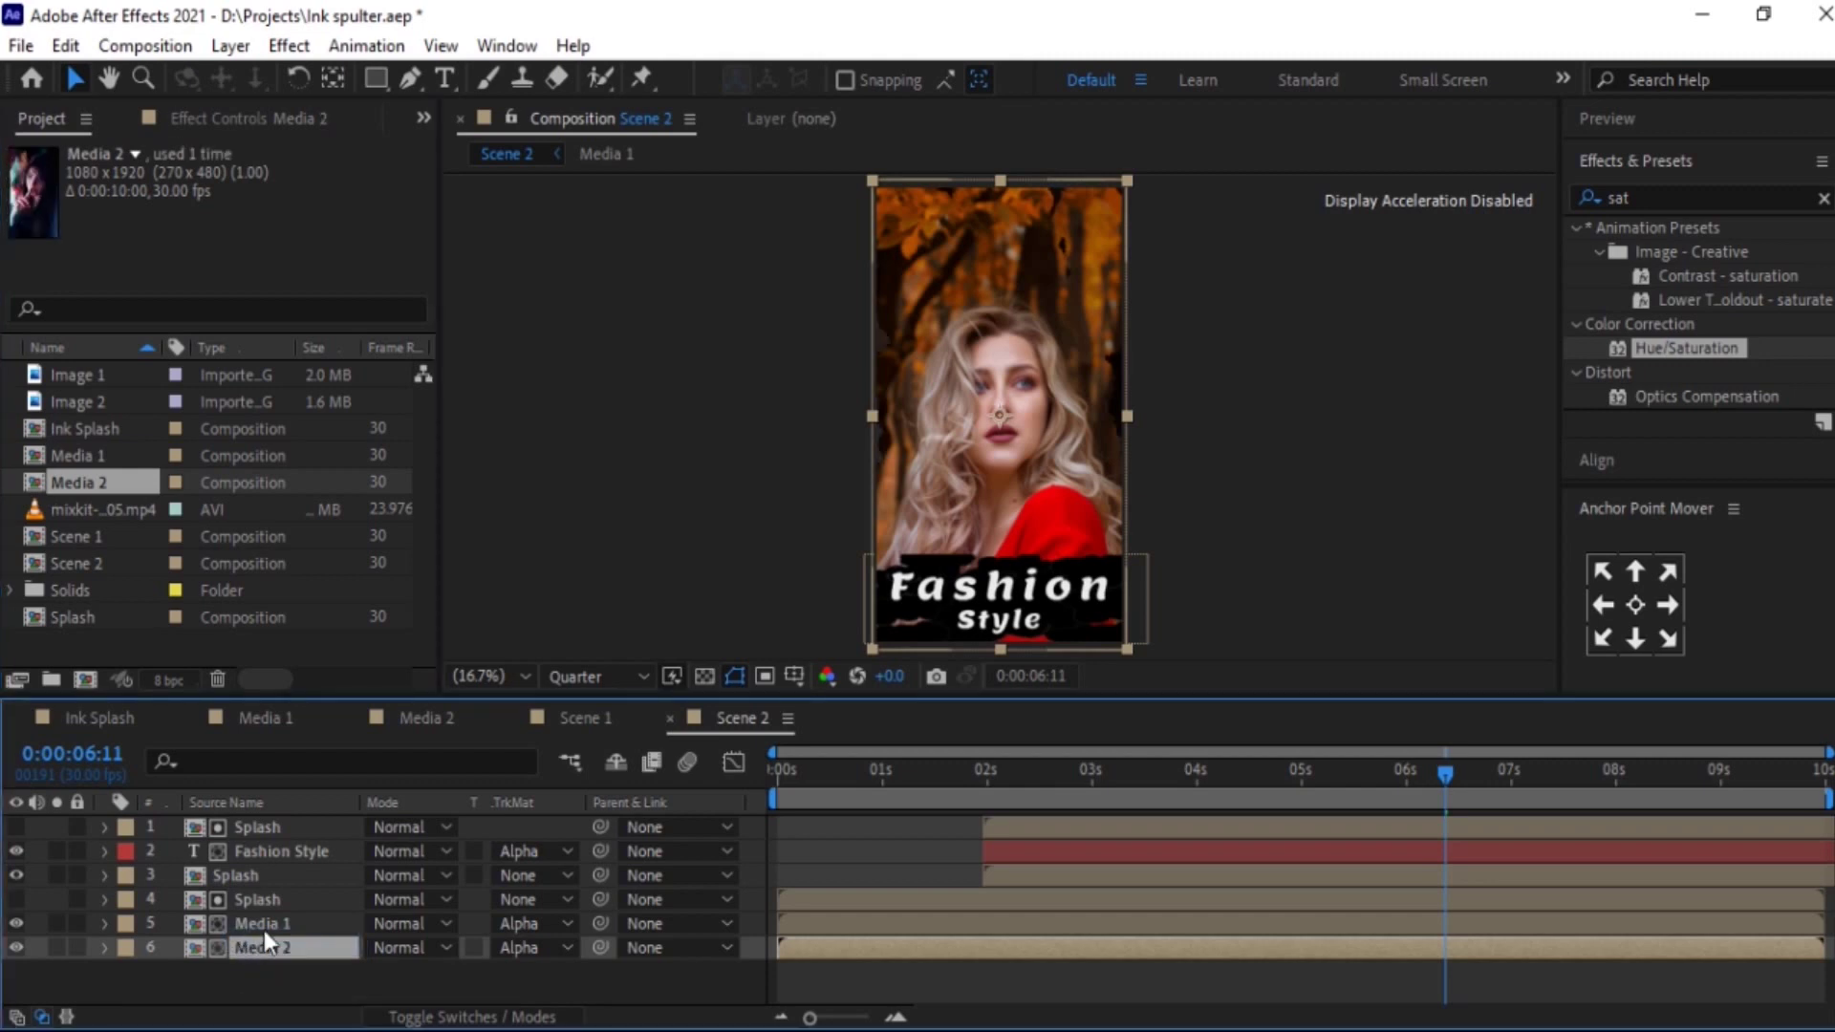
{"action": "left_click", "coordinate": [263, 929]}
{"action": "left_click", "coordinate": [32, 479]}
{"action": "left_click_drag", "start_coordinate": [33, 490], "coordinate": [213, 923]}
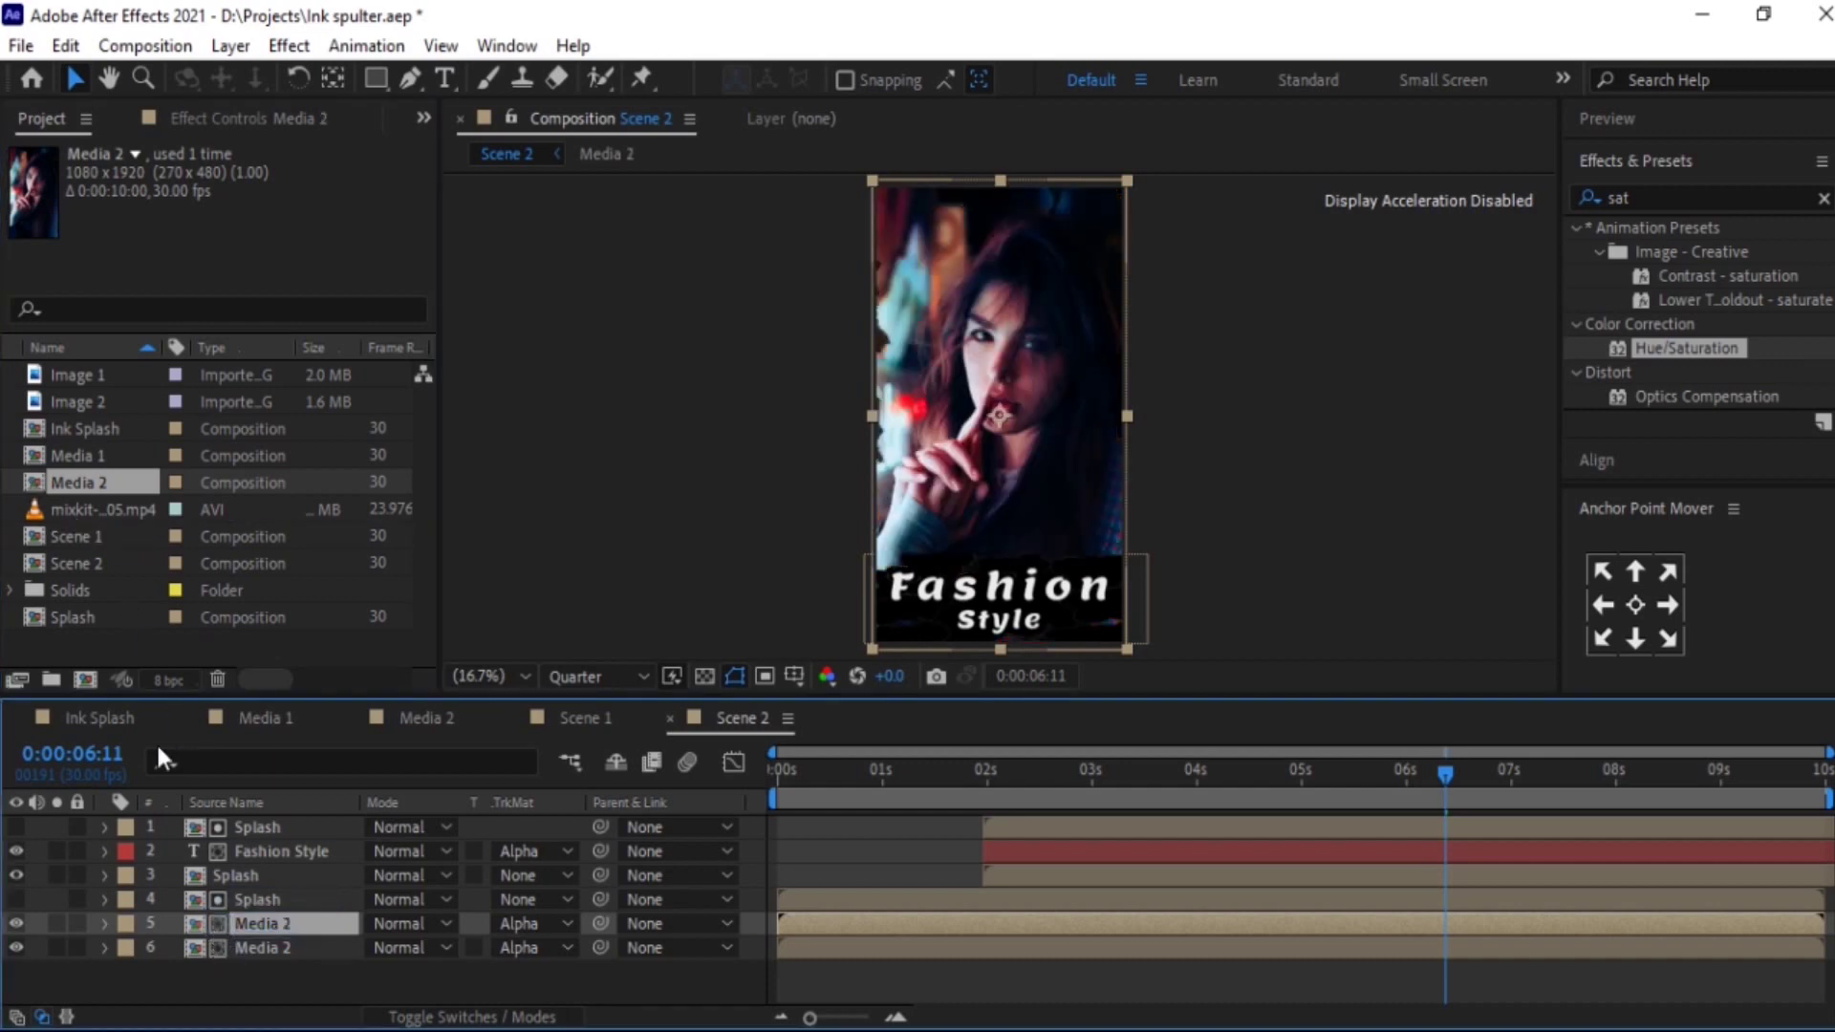
- Change the Fashion Style title in Scene 2 to read "Modeling" on the first line and "Design" on the second
{"action": "left_click_drag", "start_coordinate": [1076, 765], "coordinate": [1539, 772]}
{"action": "double_click", "coordinate": [261, 853]}
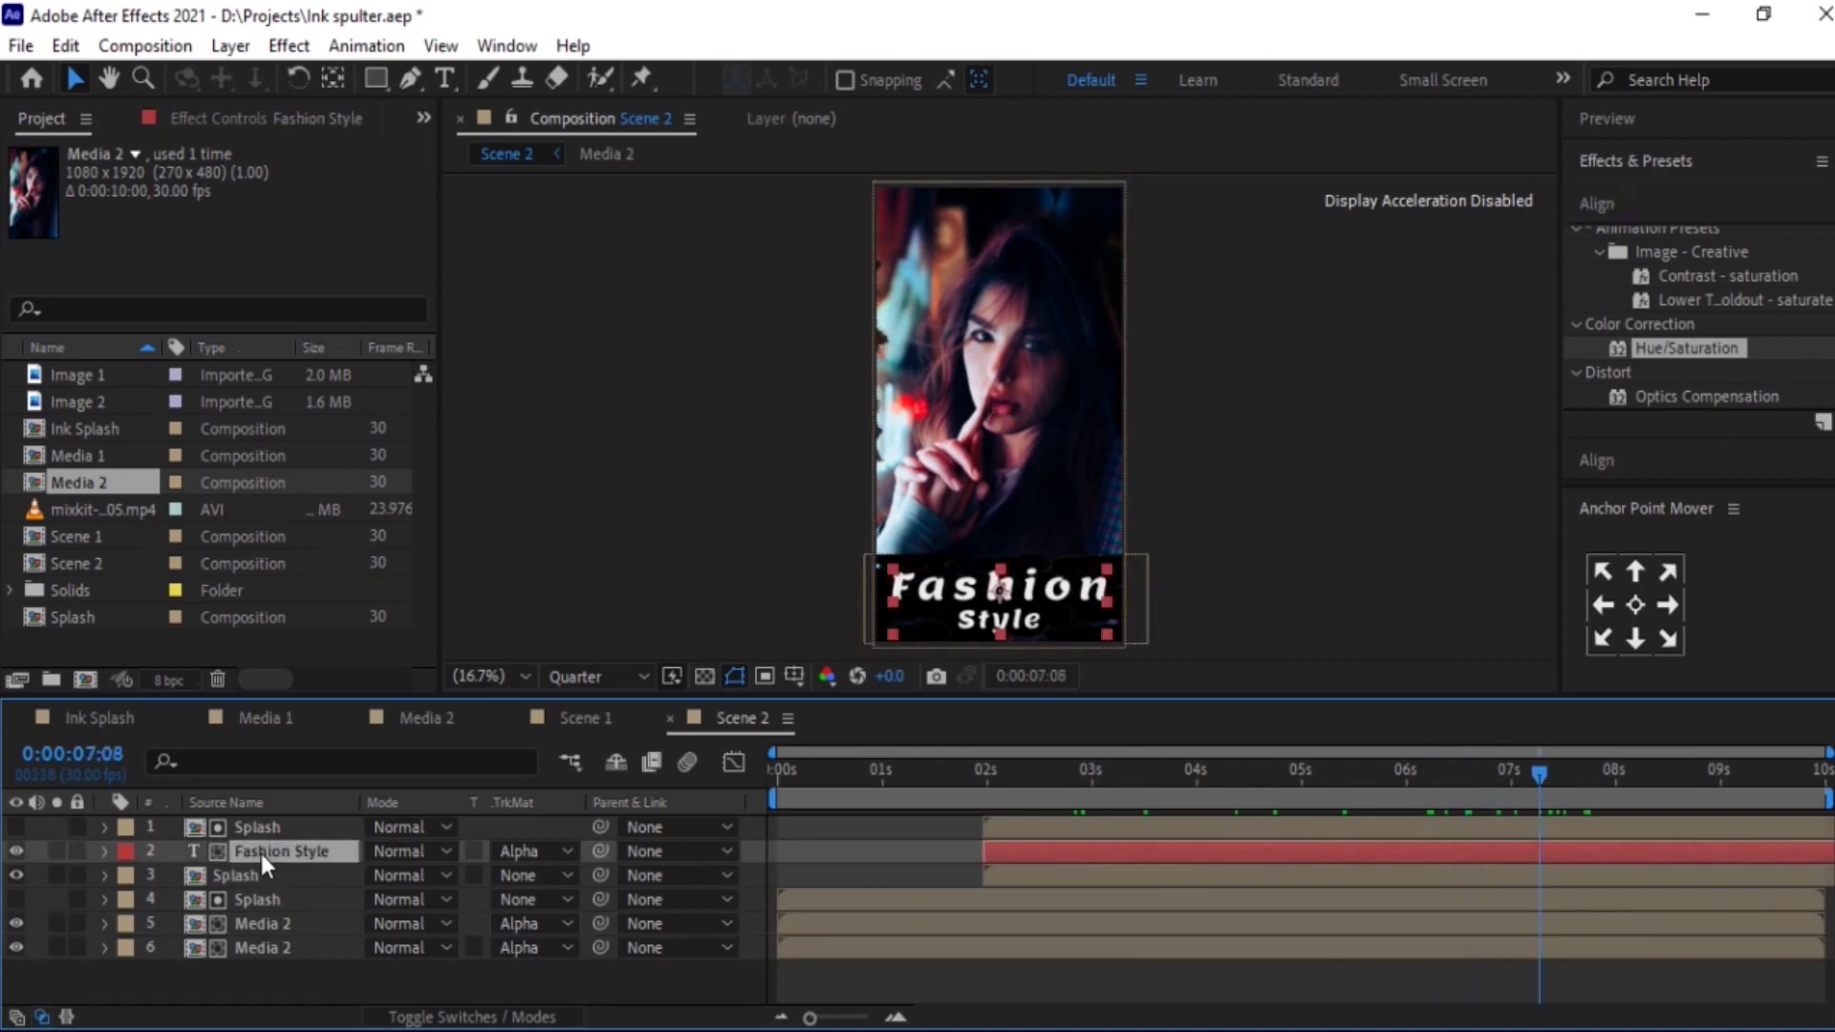
{"action": "left_click_drag", "start_coordinate": [887, 587], "coordinate": [1117, 587]}
{"action": "type", "text": "No"}
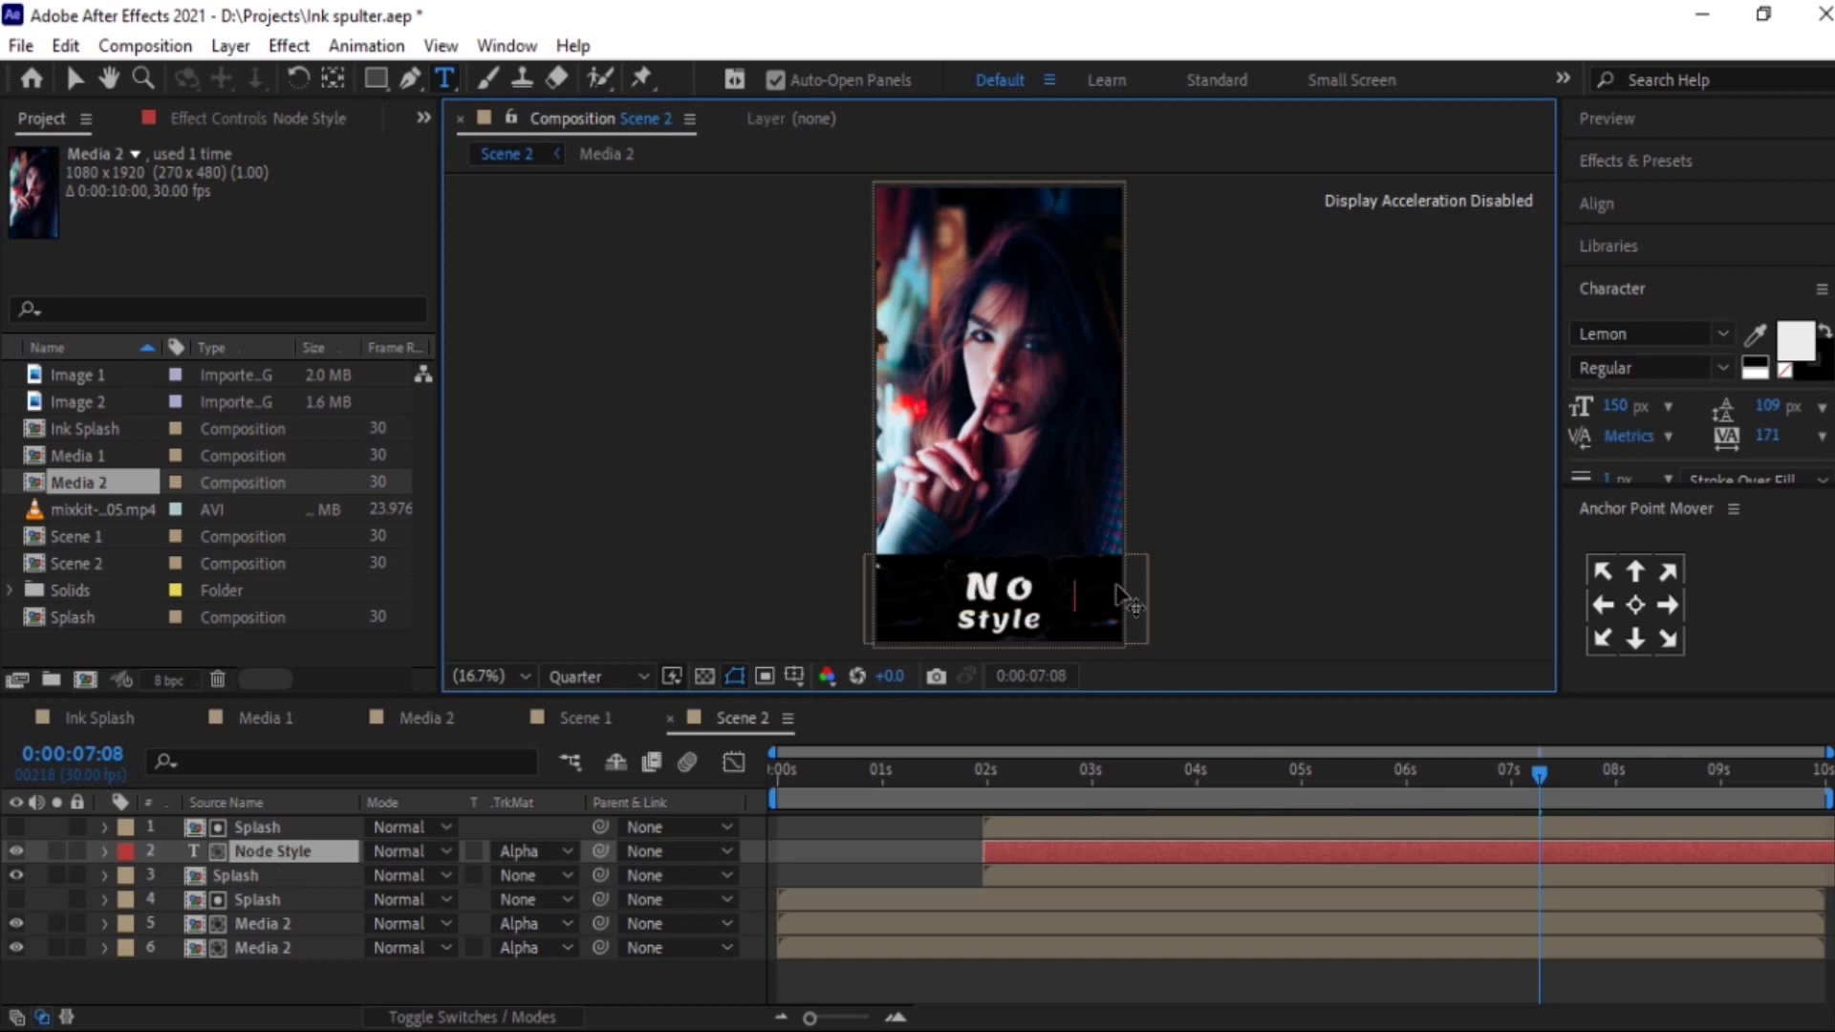
{"action": "type", "text": "delingM"}
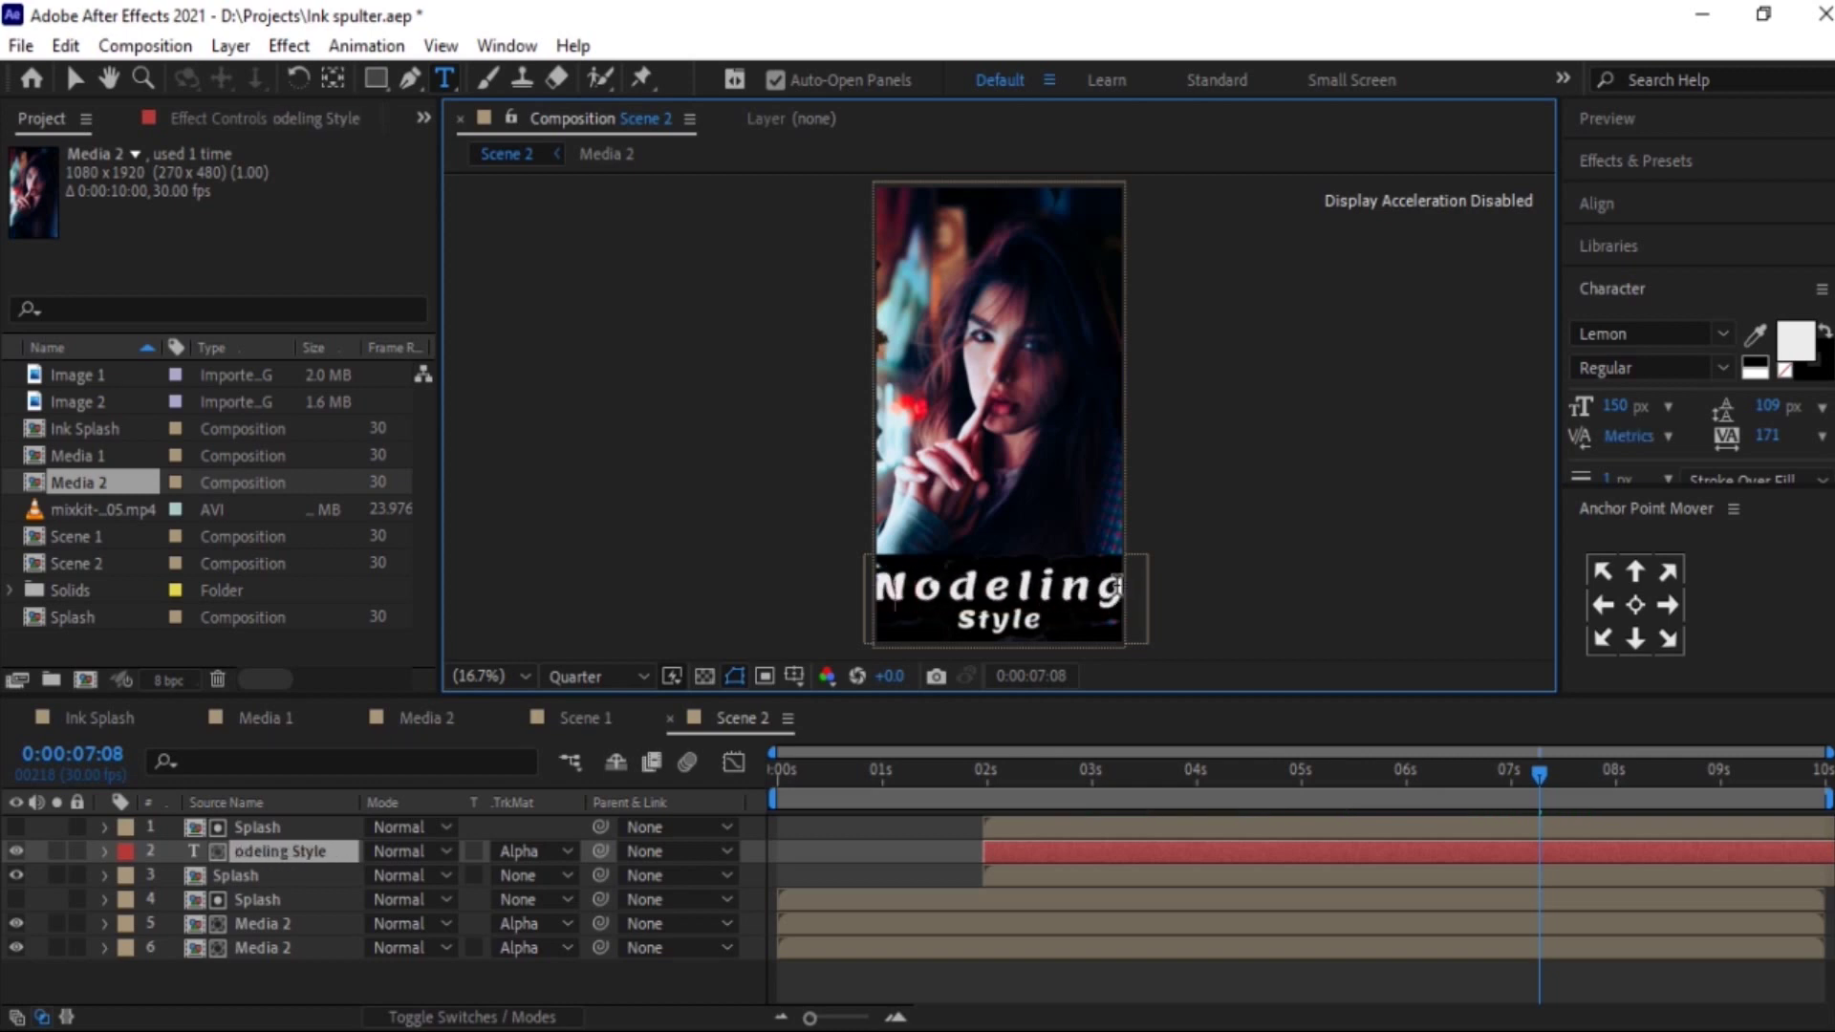
{"action": "key", "text": "BackSpace"}
{"action": "key", "text": "BackSpace"}
{"action": "key", "text": "BackSpace"}
{"action": "key", "text": "BackSpace"}
{"action": "key", "text": "BackSpace"}
{"action": "type", "text": "Design"}
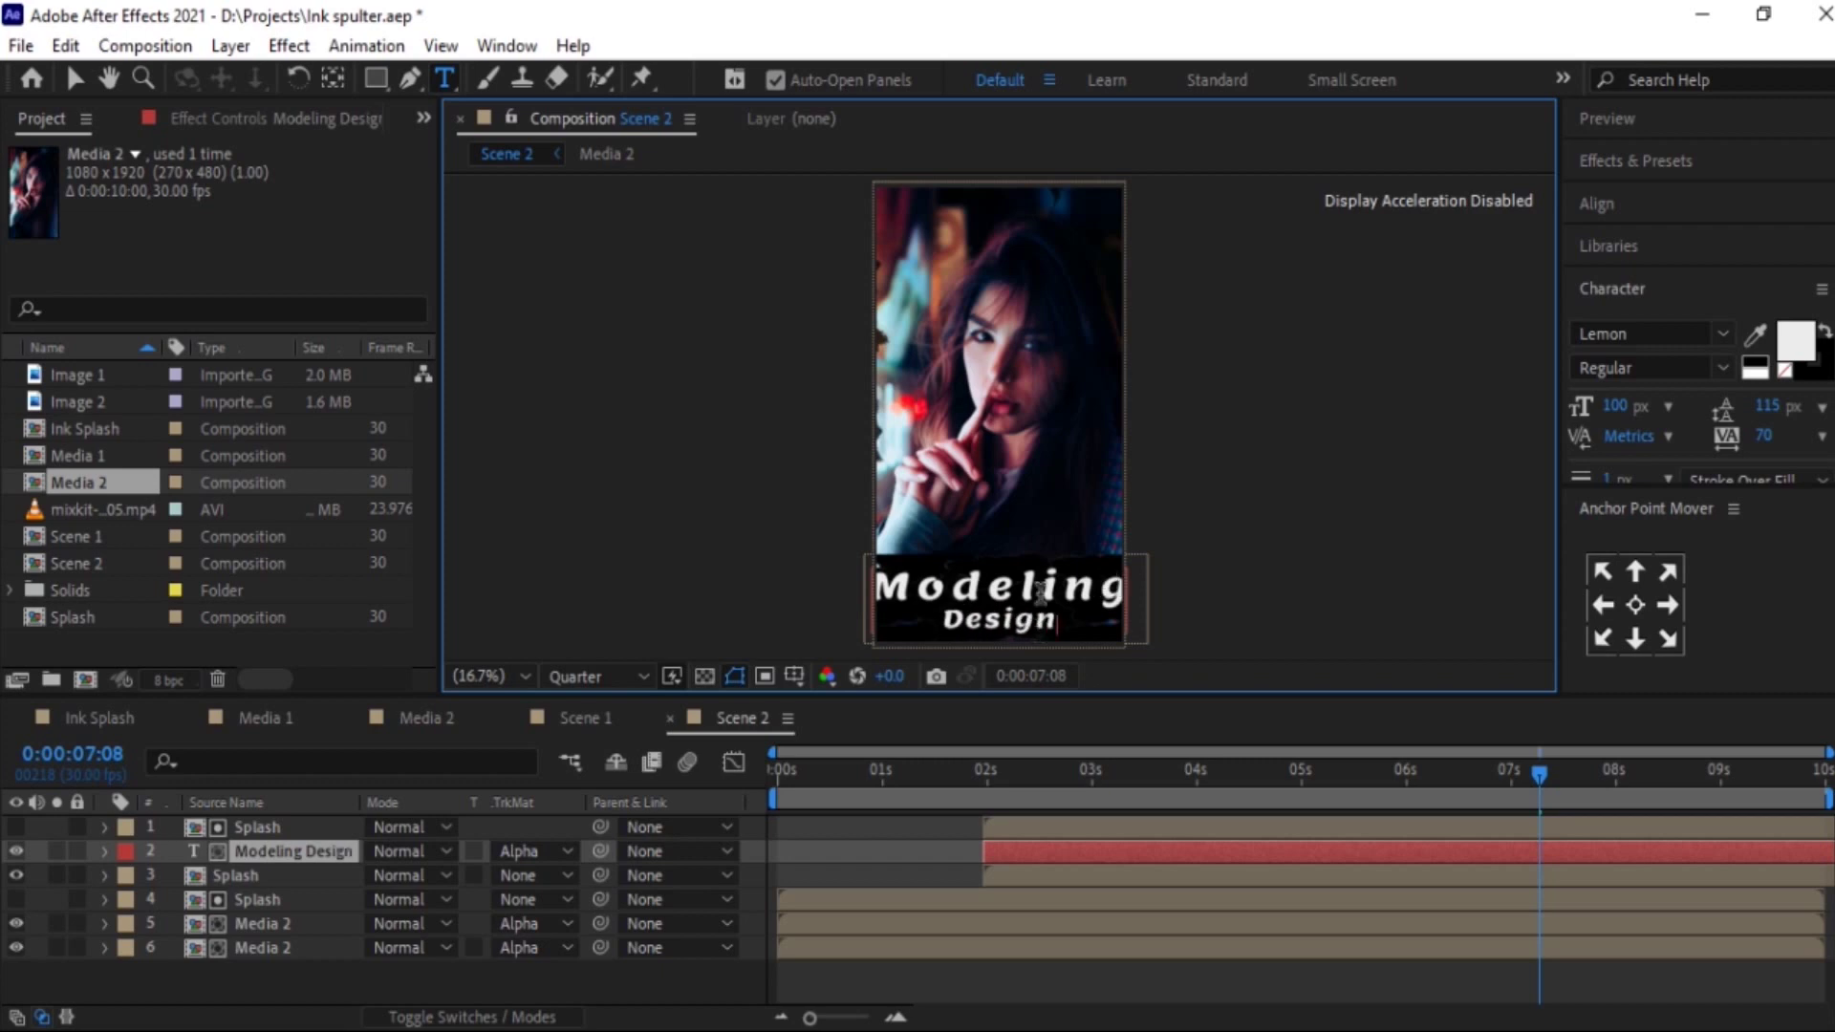
- Add the Scene 2 composition to Ink Splash between Light and Scene 1, starting at about 5 seconds
{"action": "left_click", "coordinate": [99, 717]}
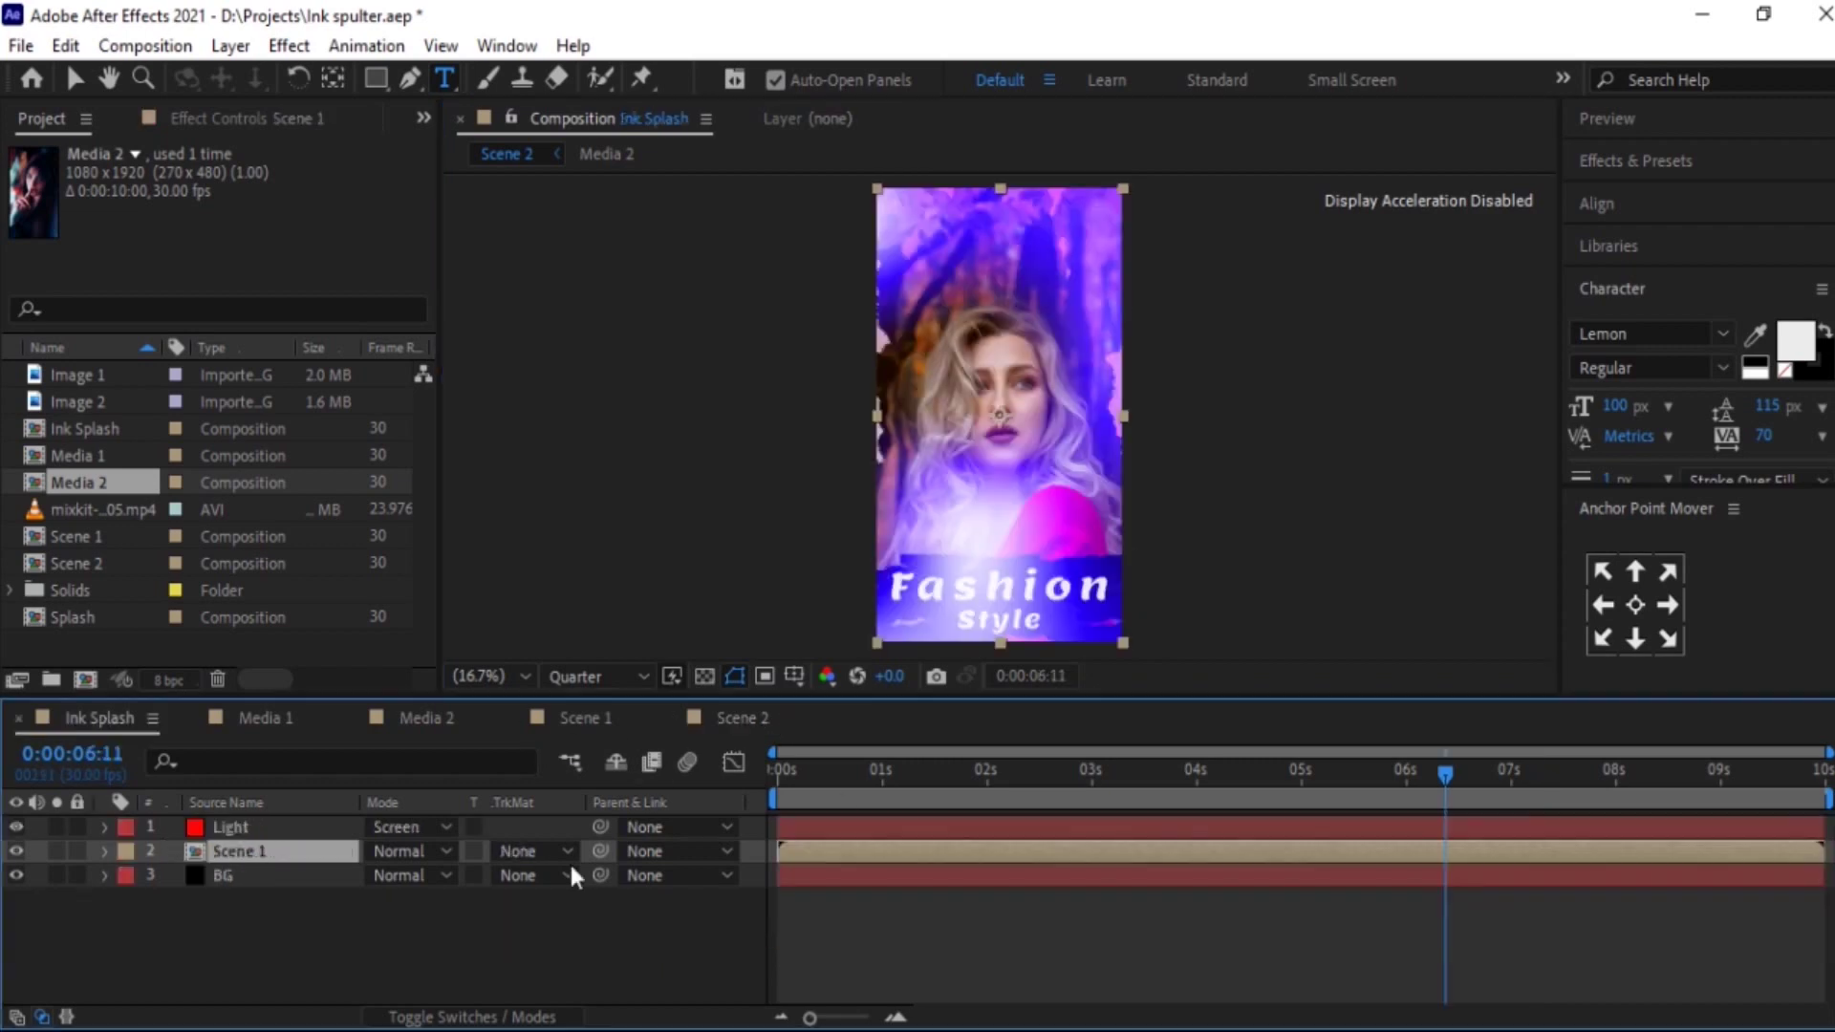
{"action": "key", "text": "Home"}
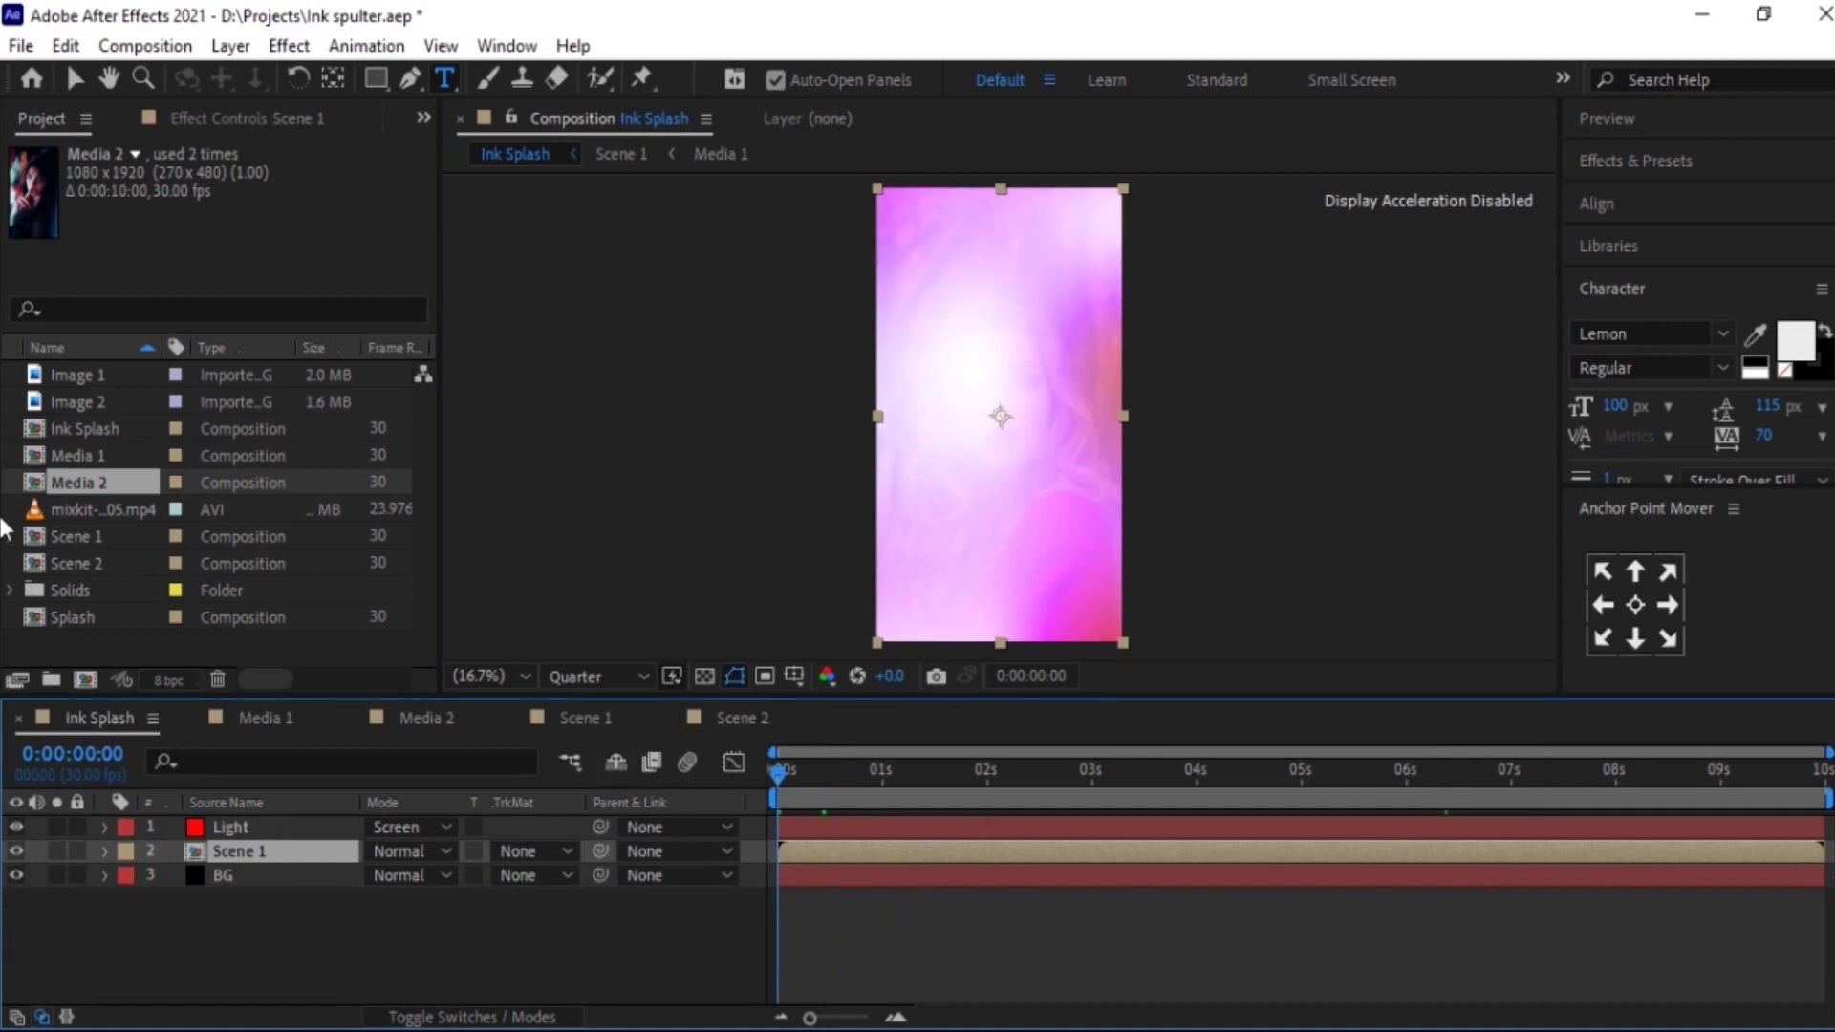
{"action": "left_click_drag", "start_coordinate": [57, 558], "coordinate": [251, 824]}
{"action": "left_click_drag", "start_coordinate": [813, 858], "coordinate": [1331, 854]}
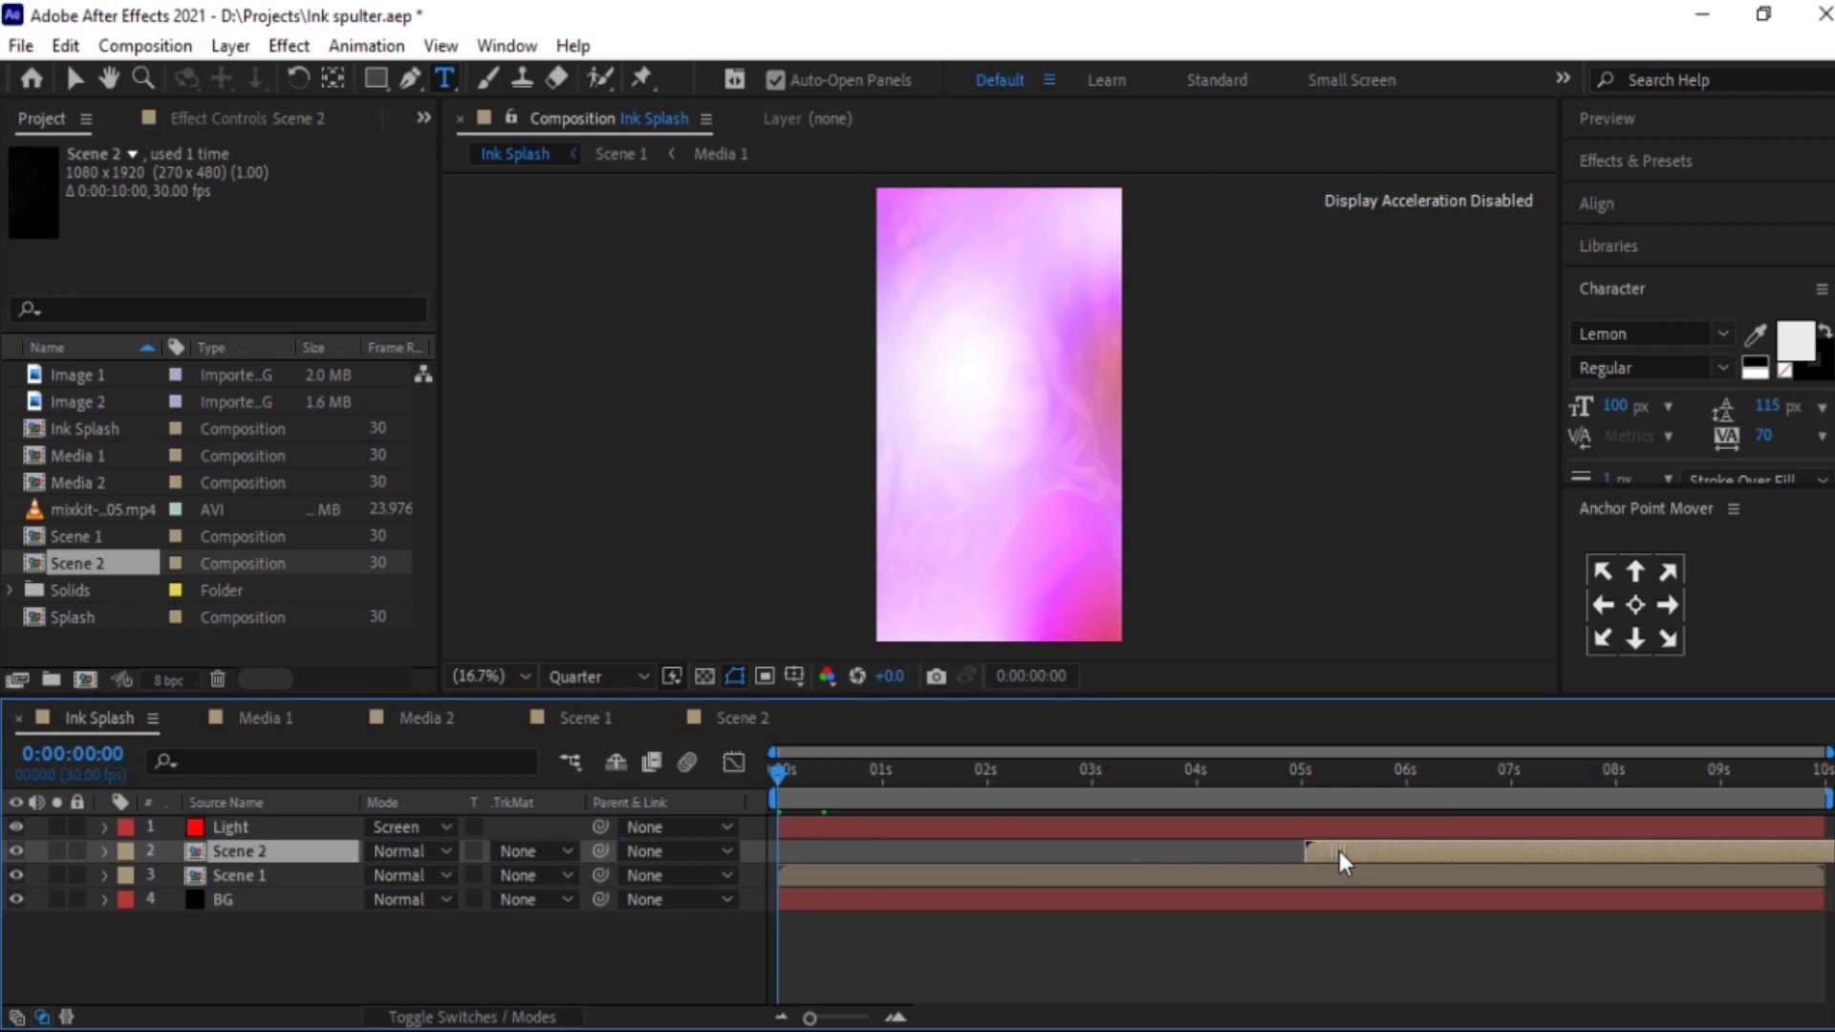
- Play back the transition from Scene 1 to Scene 2 and stop at 0:00:05:03
{"action": "key", "text": "space"}
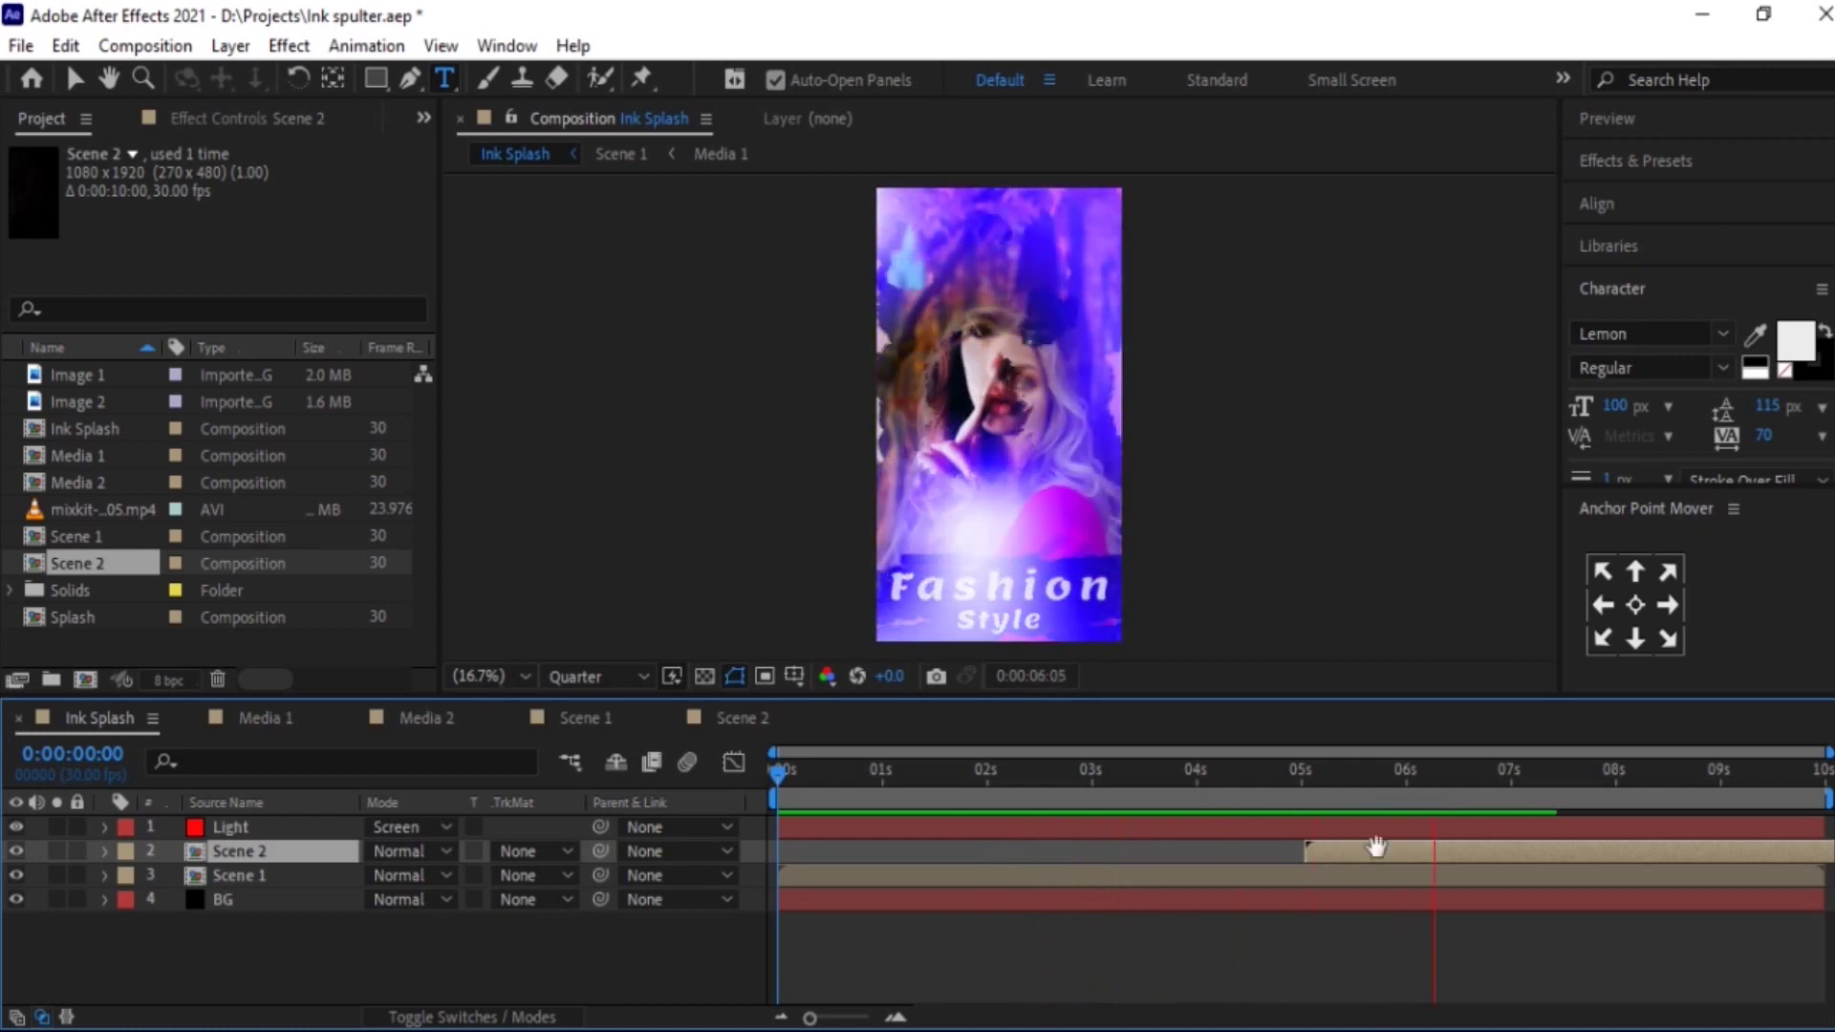
{"action": "left_click", "coordinate": [1240, 769]}
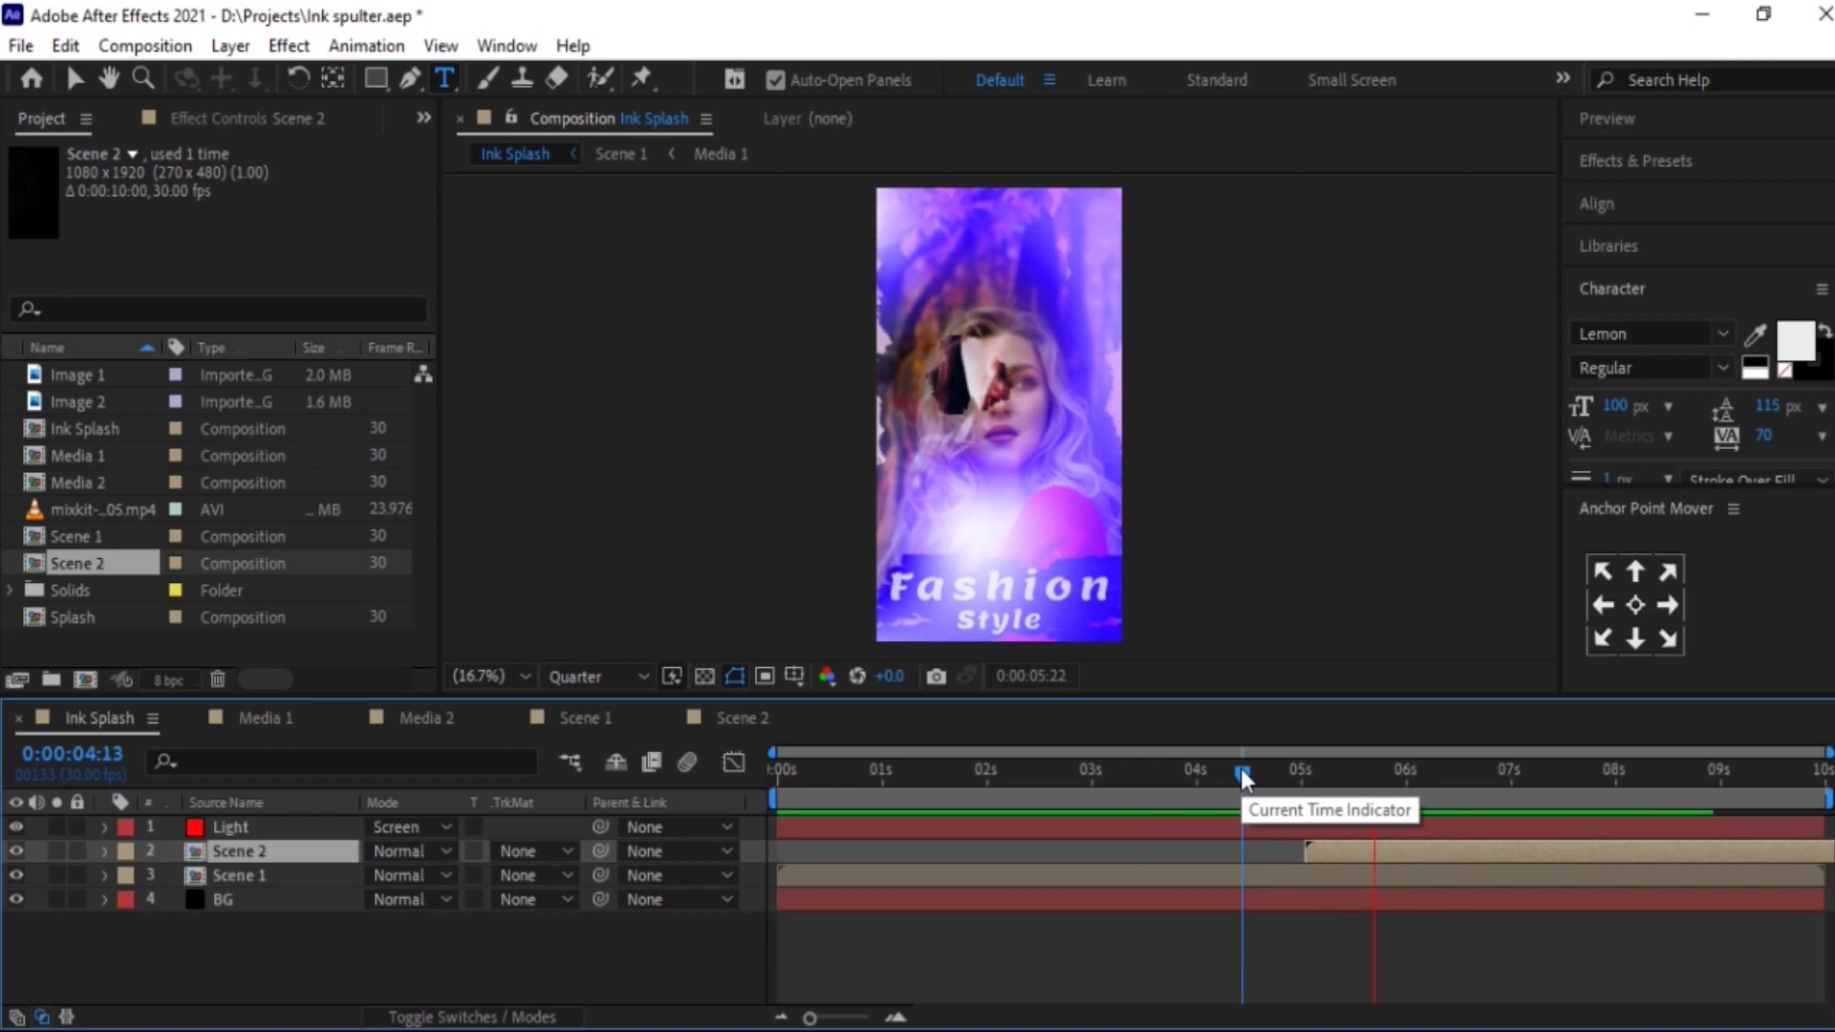
{"action": "left_click_drag", "start_coordinate": [1241, 769], "coordinate": [1310, 787]}
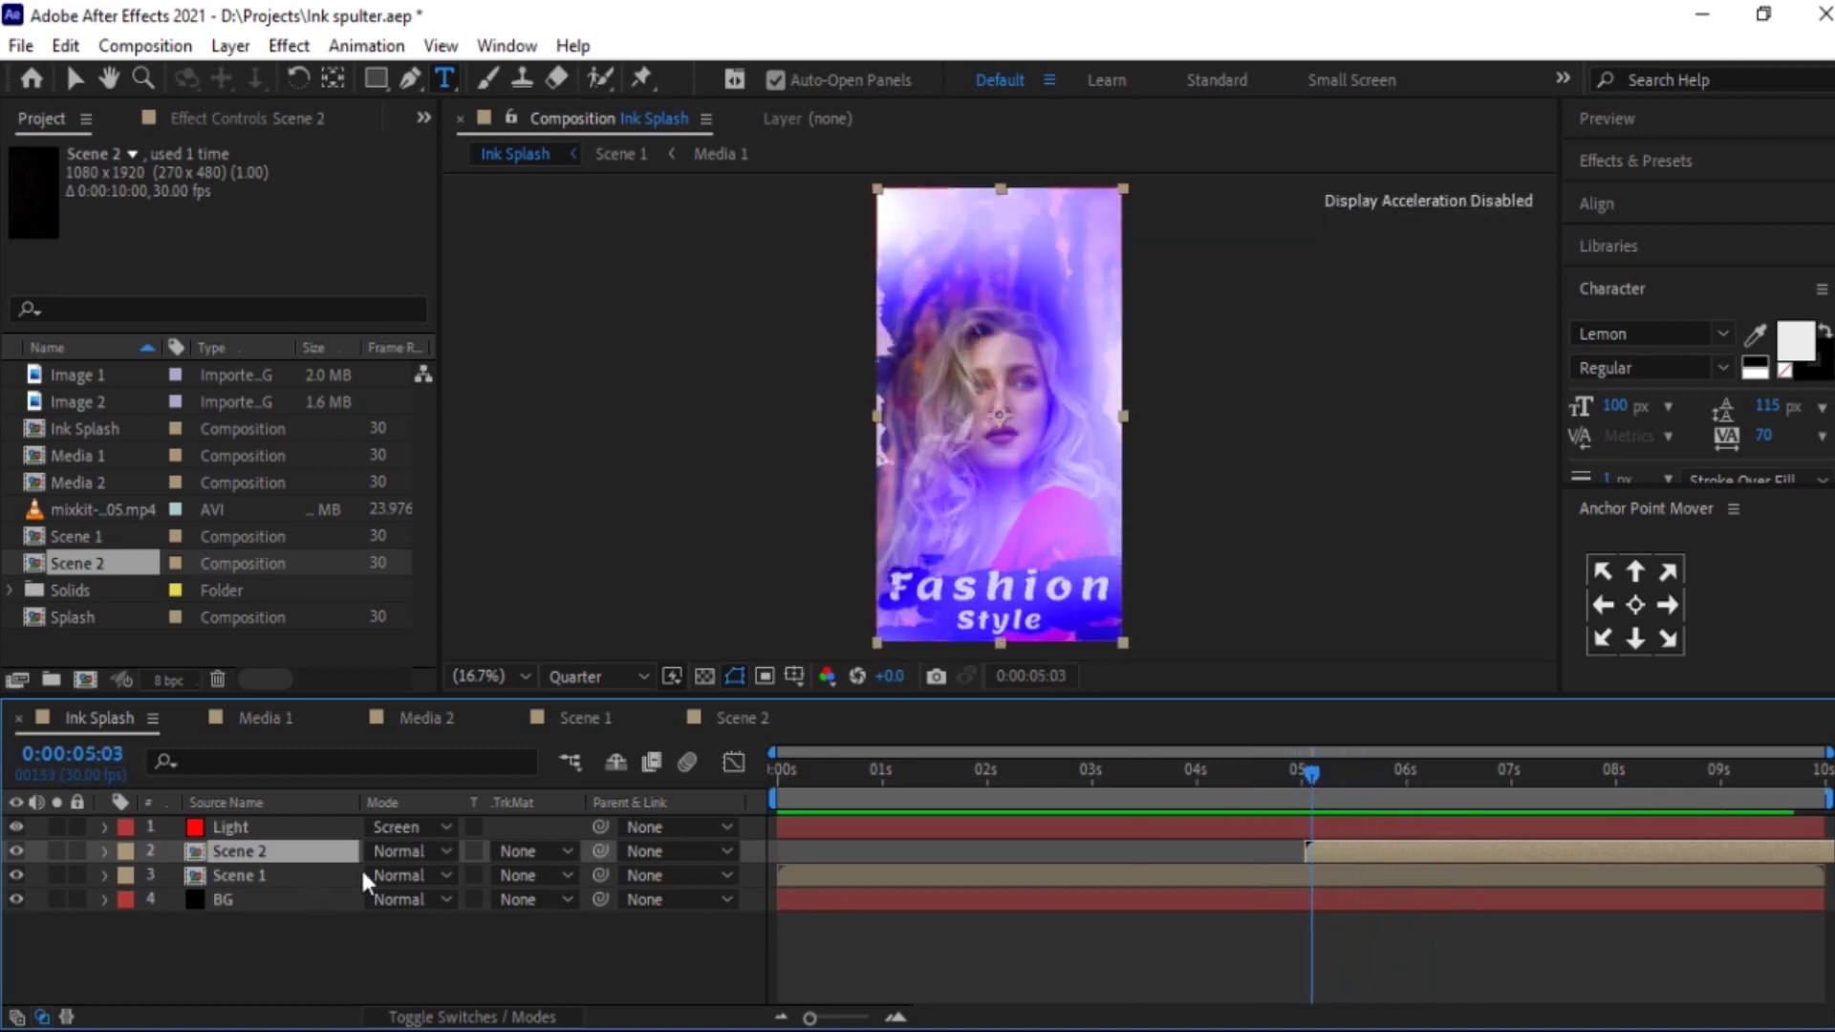
- Hide the bottom Media 2 layer in the Scene 2 composition and play back Ink Splash from the start
{"action": "left_click", "coordinate": [738, 719]}
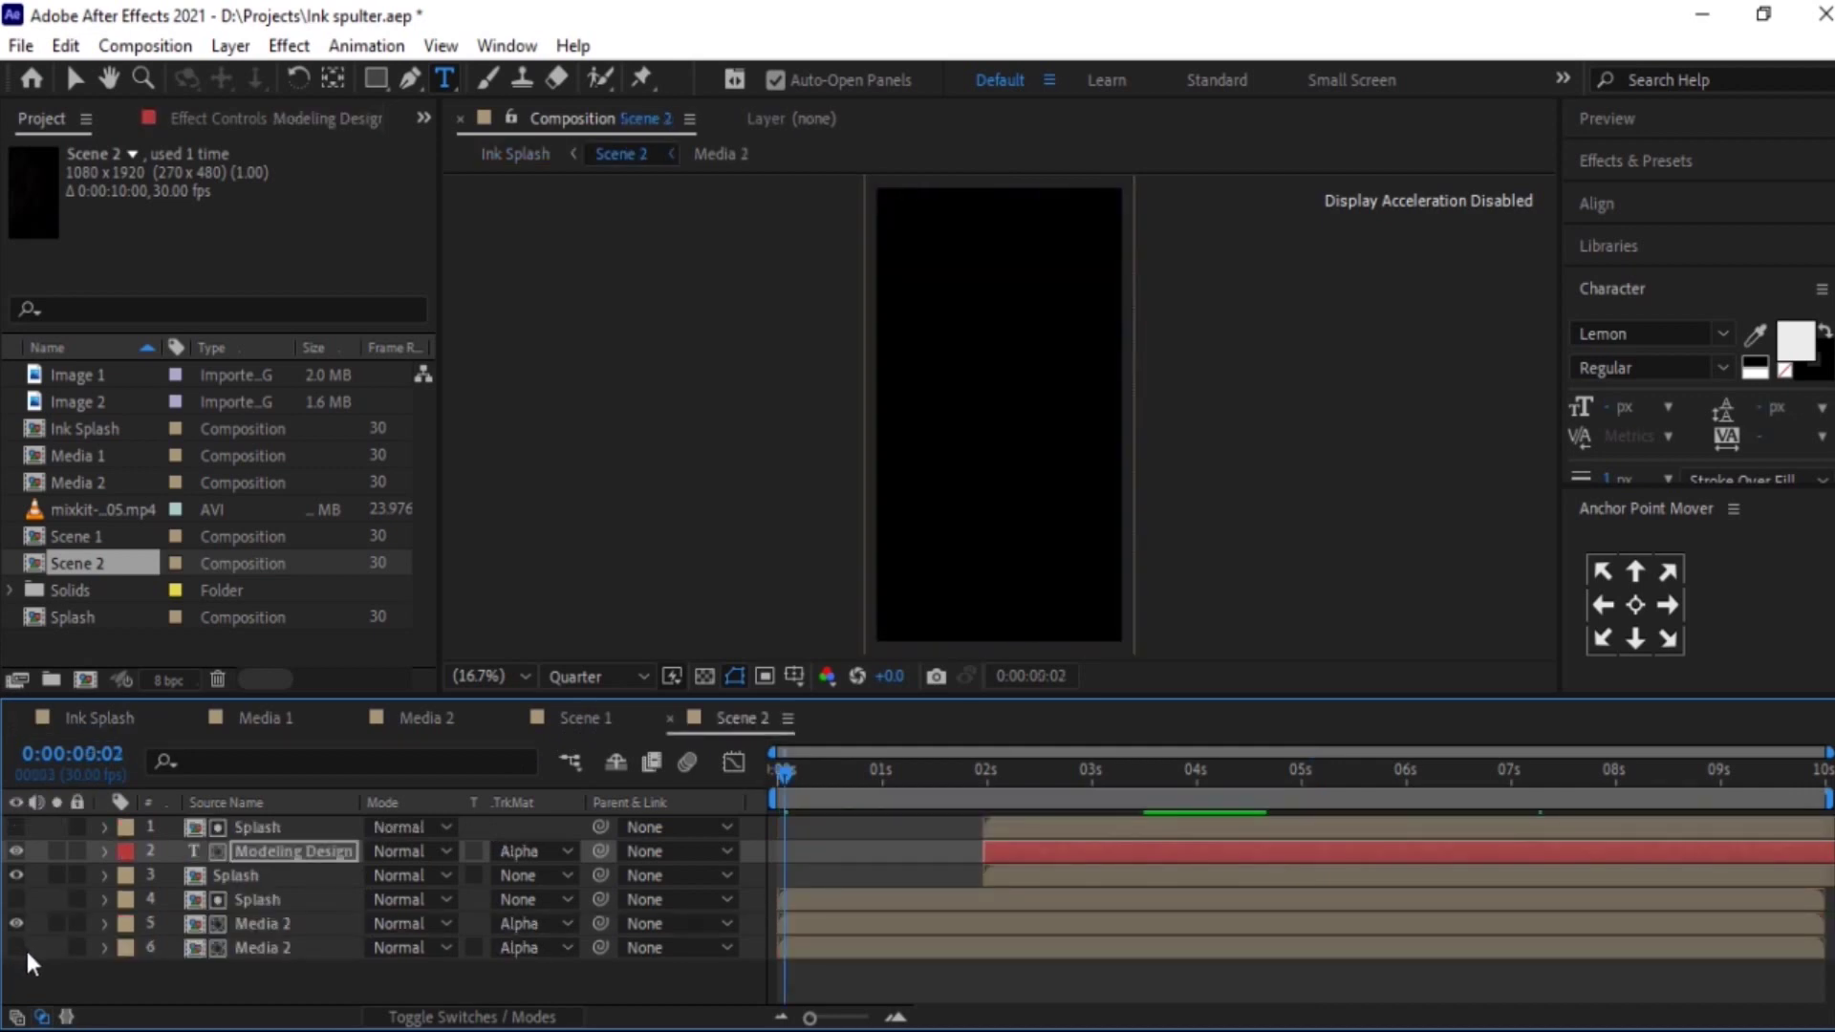
{"action": "left_click", "coordinate": [96, 717]}
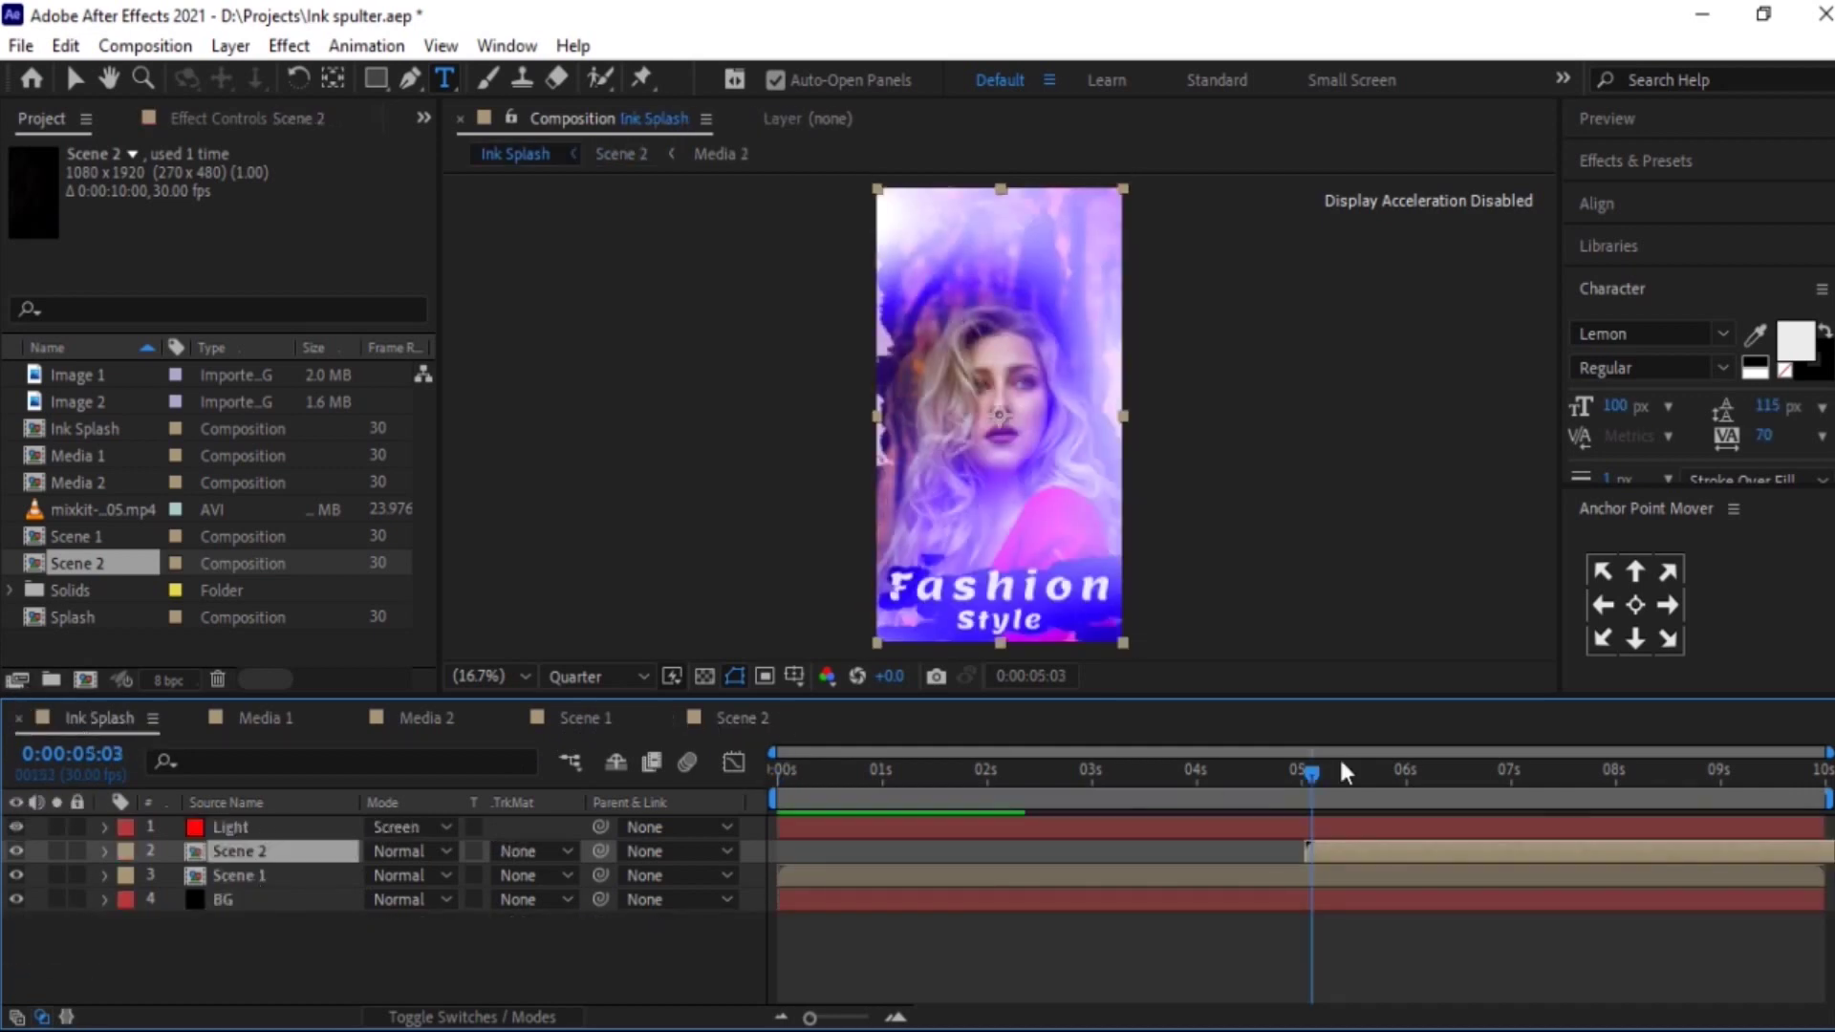
{"action": "left_click_drag", "start_coordinate": [1316, 779], "coordinate": [1294, 780]}
{"action": "left_click_drag", "start_coordinate": [1183, 766], "coordinate": [779, 801]}
{"action": "key", "text": "space"}
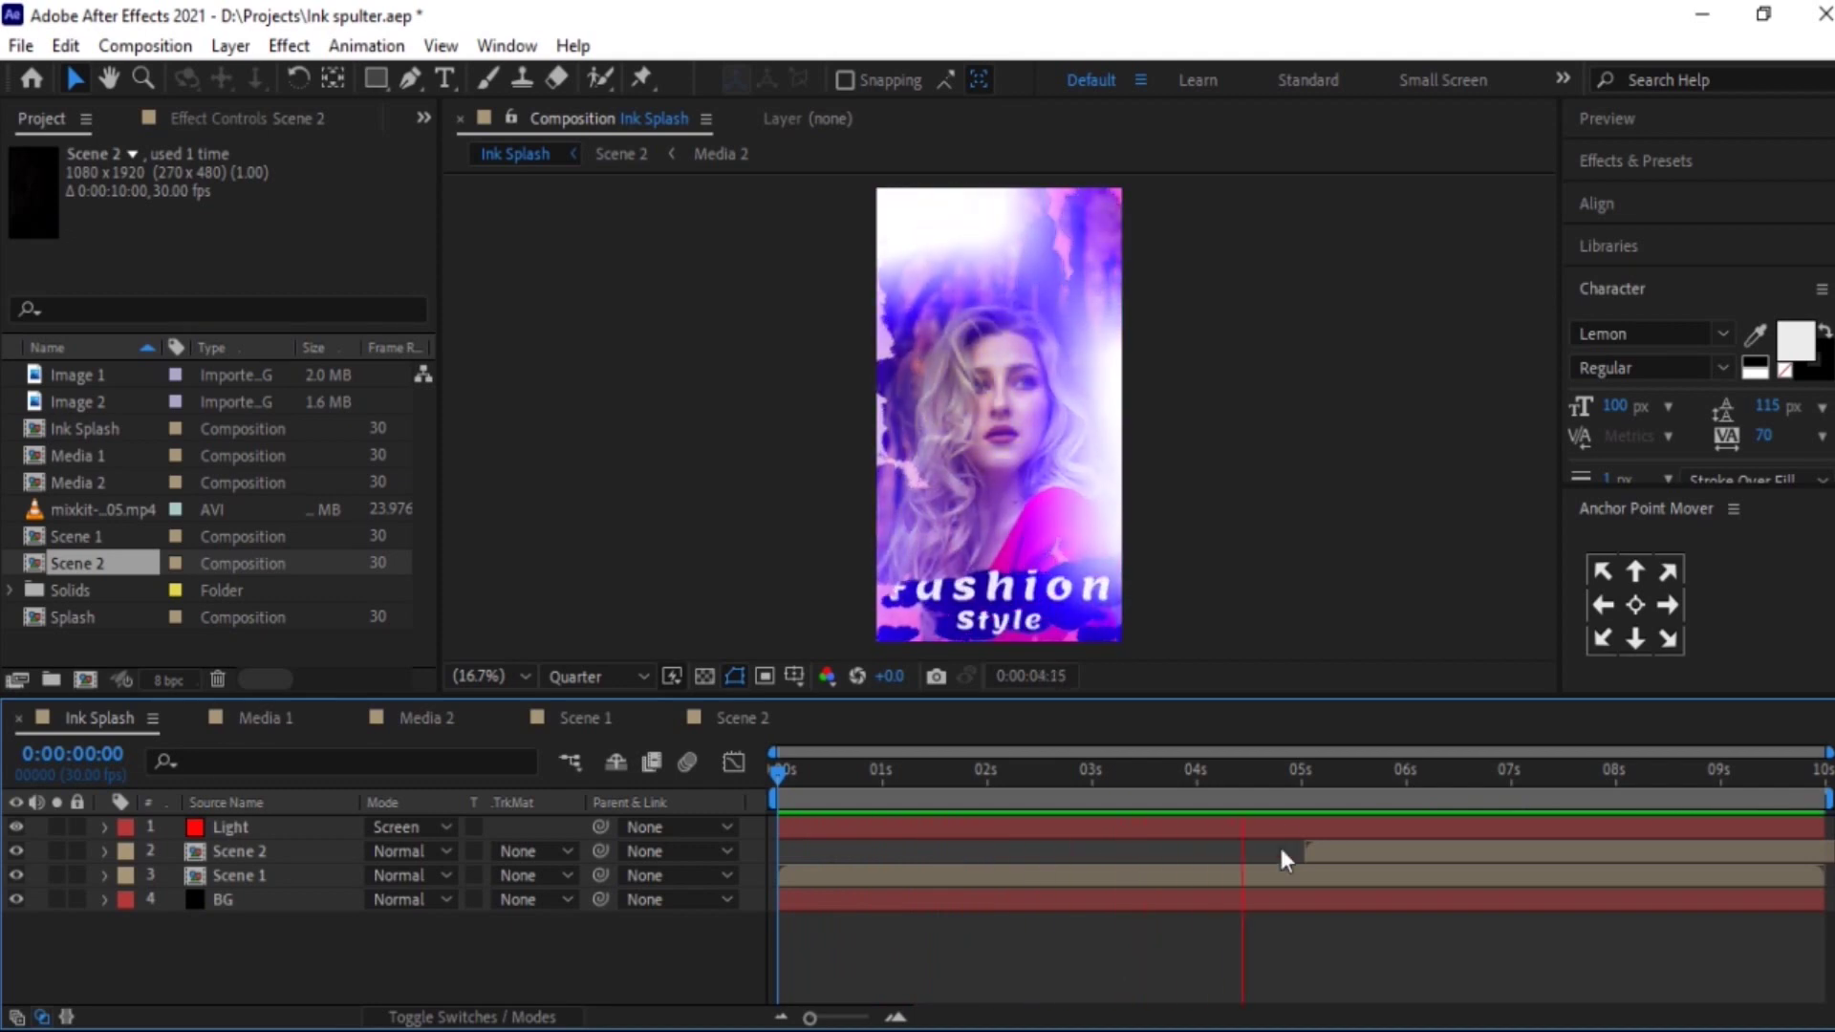
- Trim the end of the Scene 1 layer to 0:00:05:00
{"action": "left_click", "coordinate": [1303, 771]}
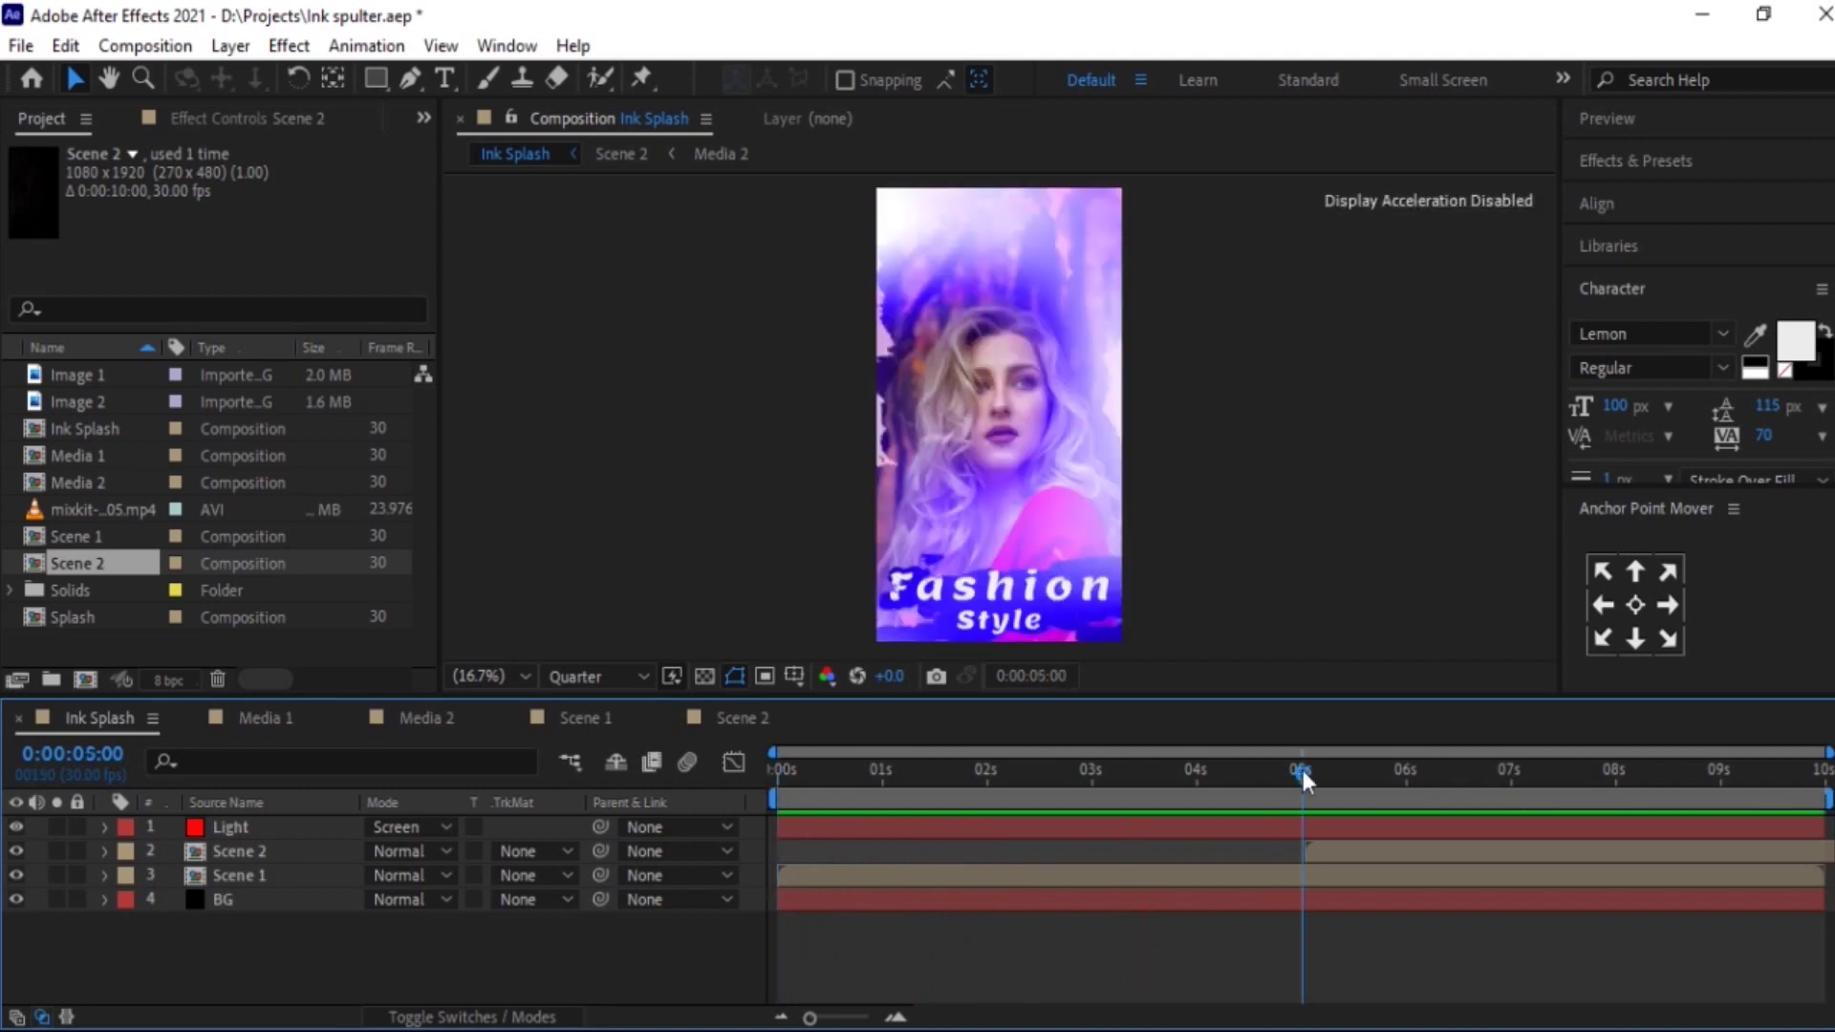
{"action": "left_click", "coordinate": [1299, 875]}
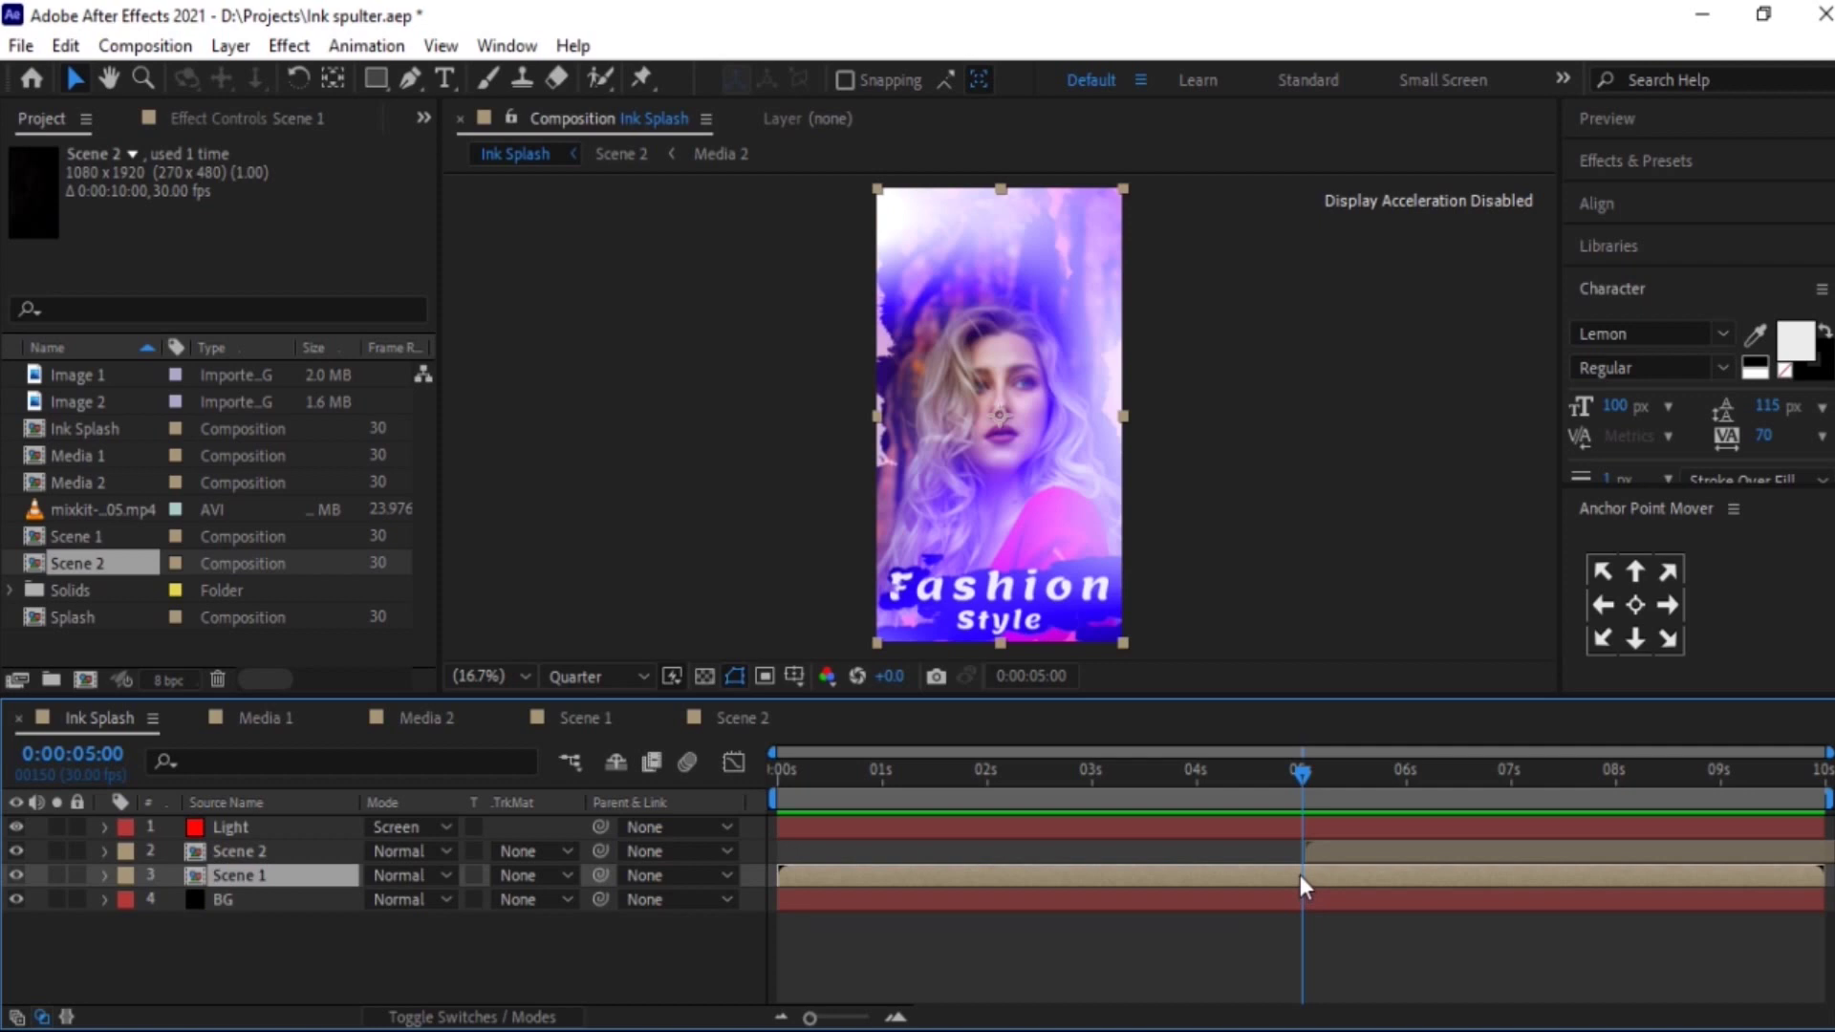
{"action": "key", "text": "alt+bracketright"}
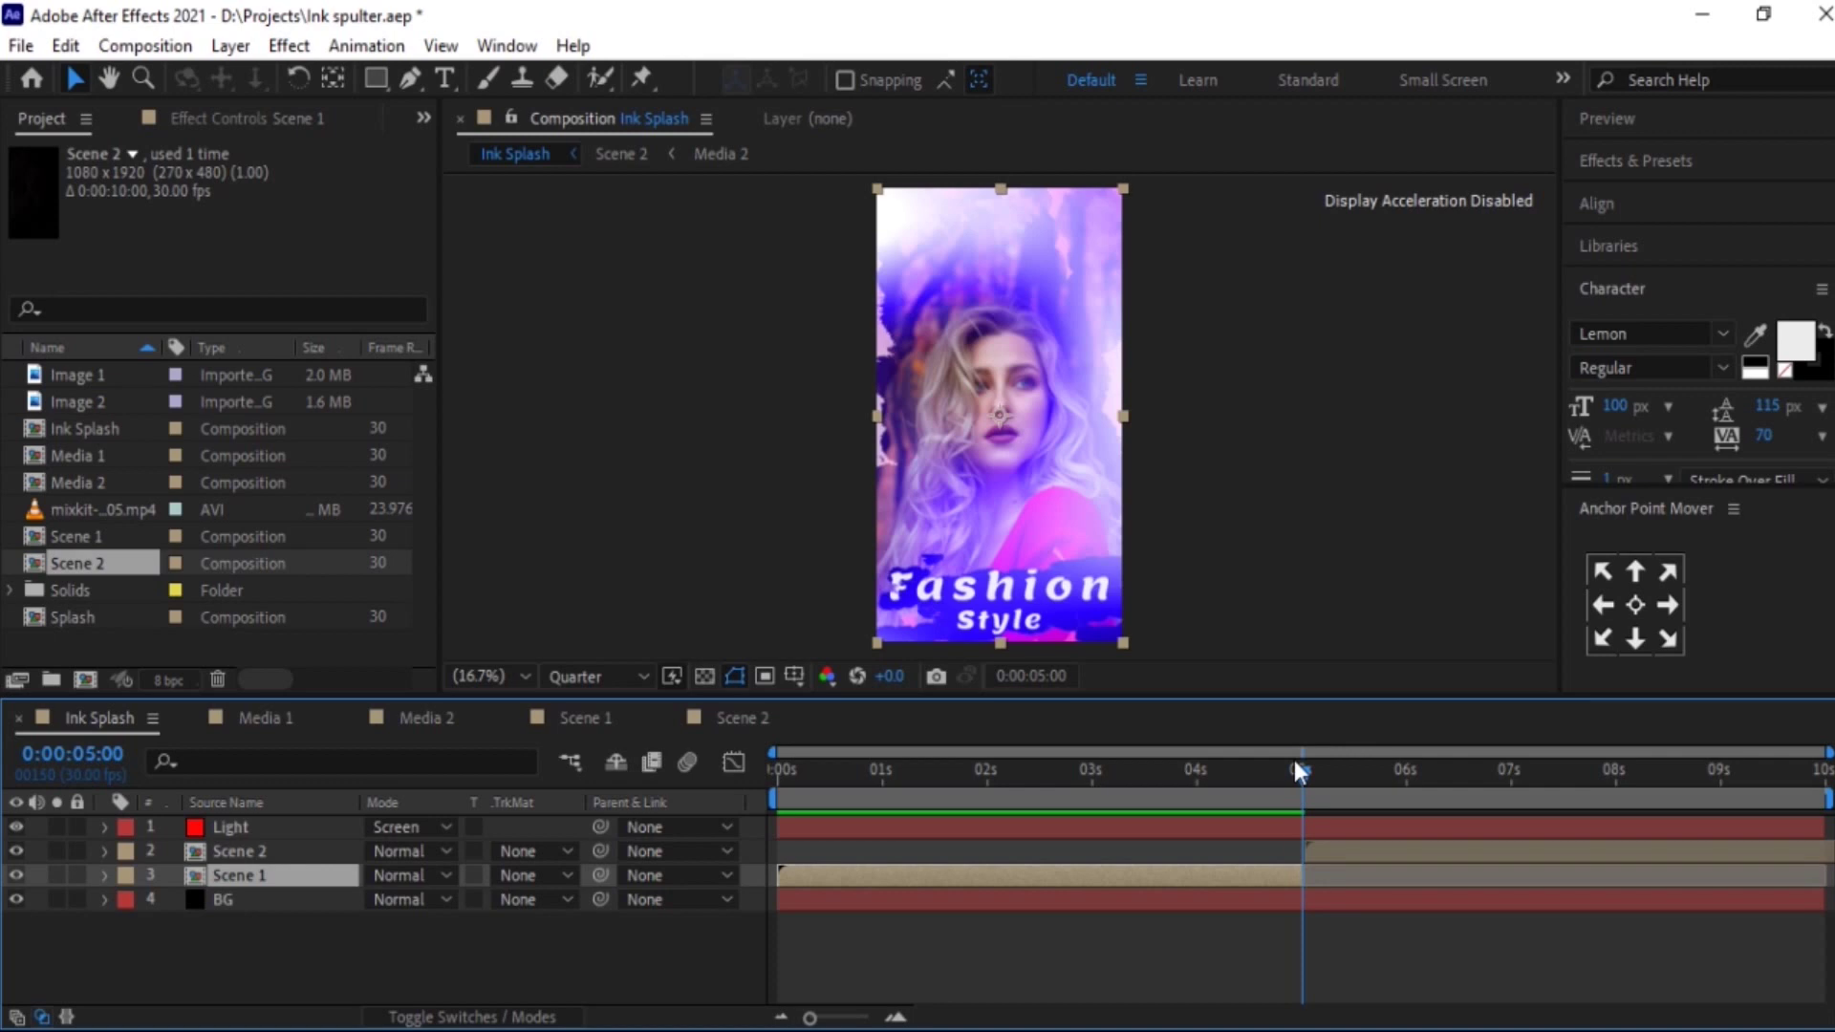
- Shift the Scene 2 layer earlier to start at about 4.4 seconds, overlapping the end of Scene 1
{"action": "left_click_drag", "start_coordinate": [1300, 771], "coordinate": [1278, 765]}
{"action": "left_click_drag", "start_coordinate": [1417, 851], "coordinate": [1344, 860]}
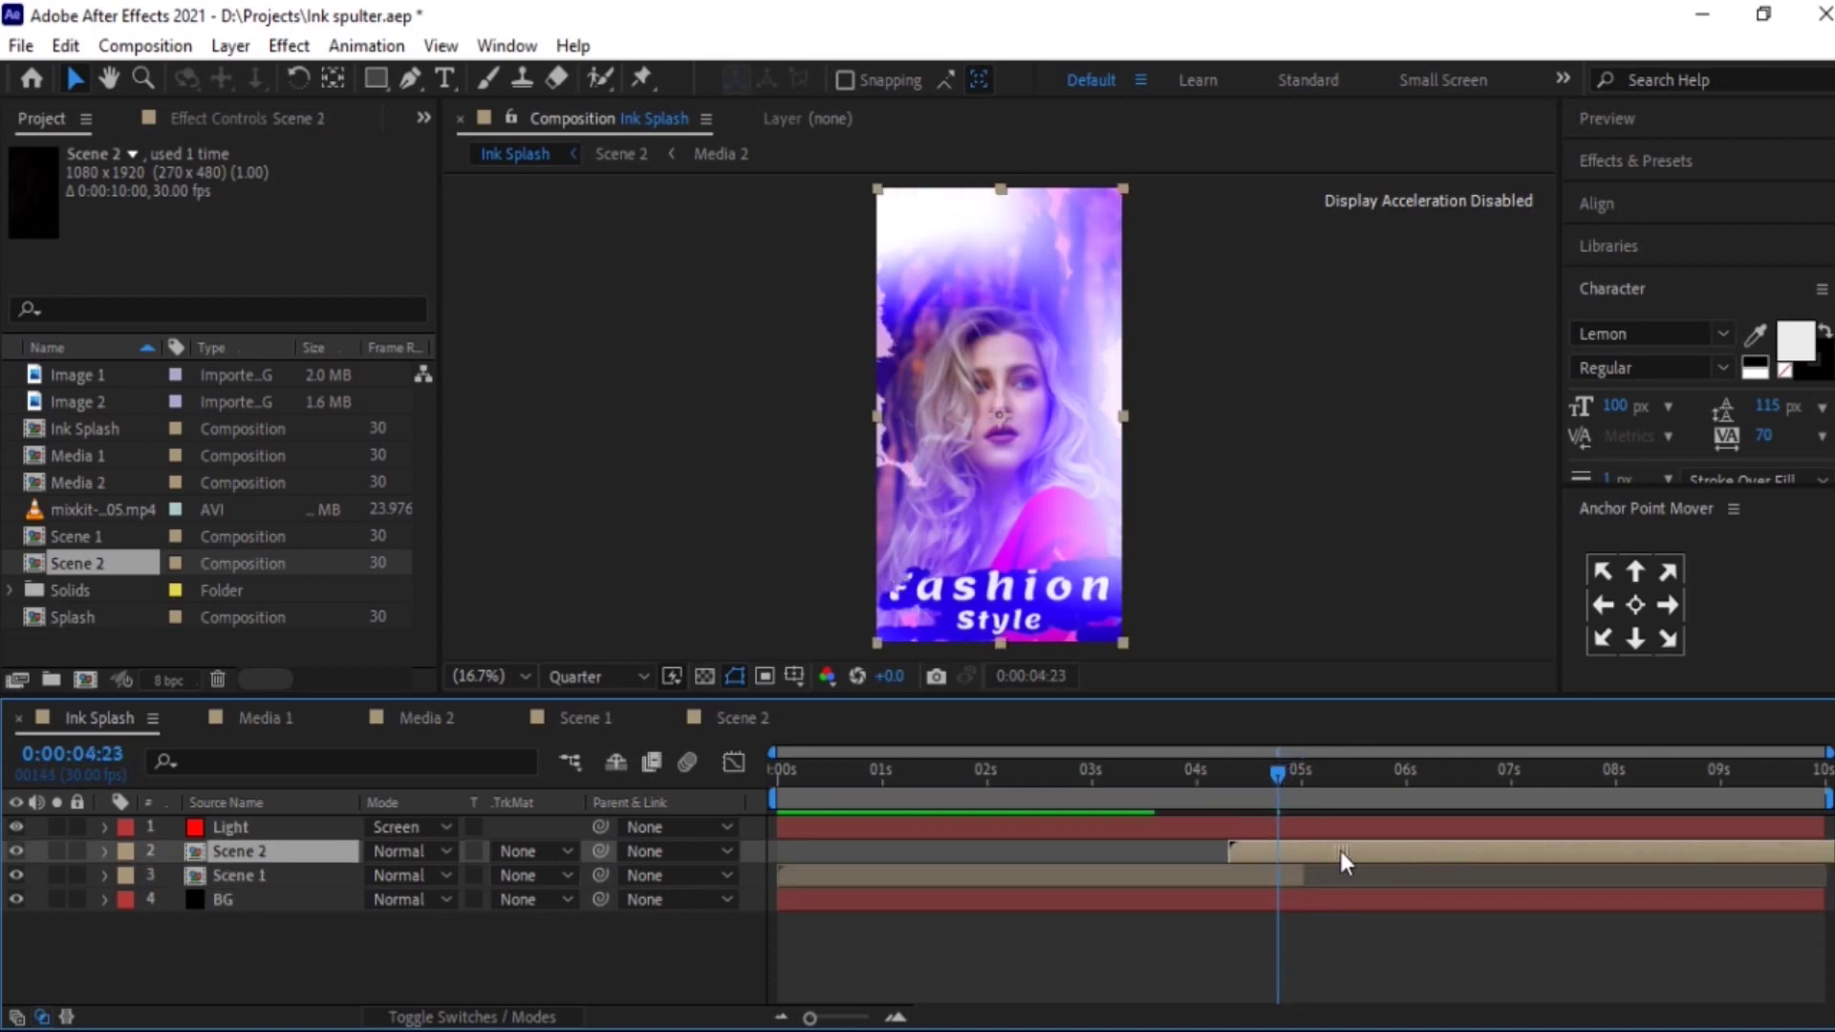
{"action": "left_click_drag", "start_coordinate": [1196, 772], "coordinate": [1292, 788]}
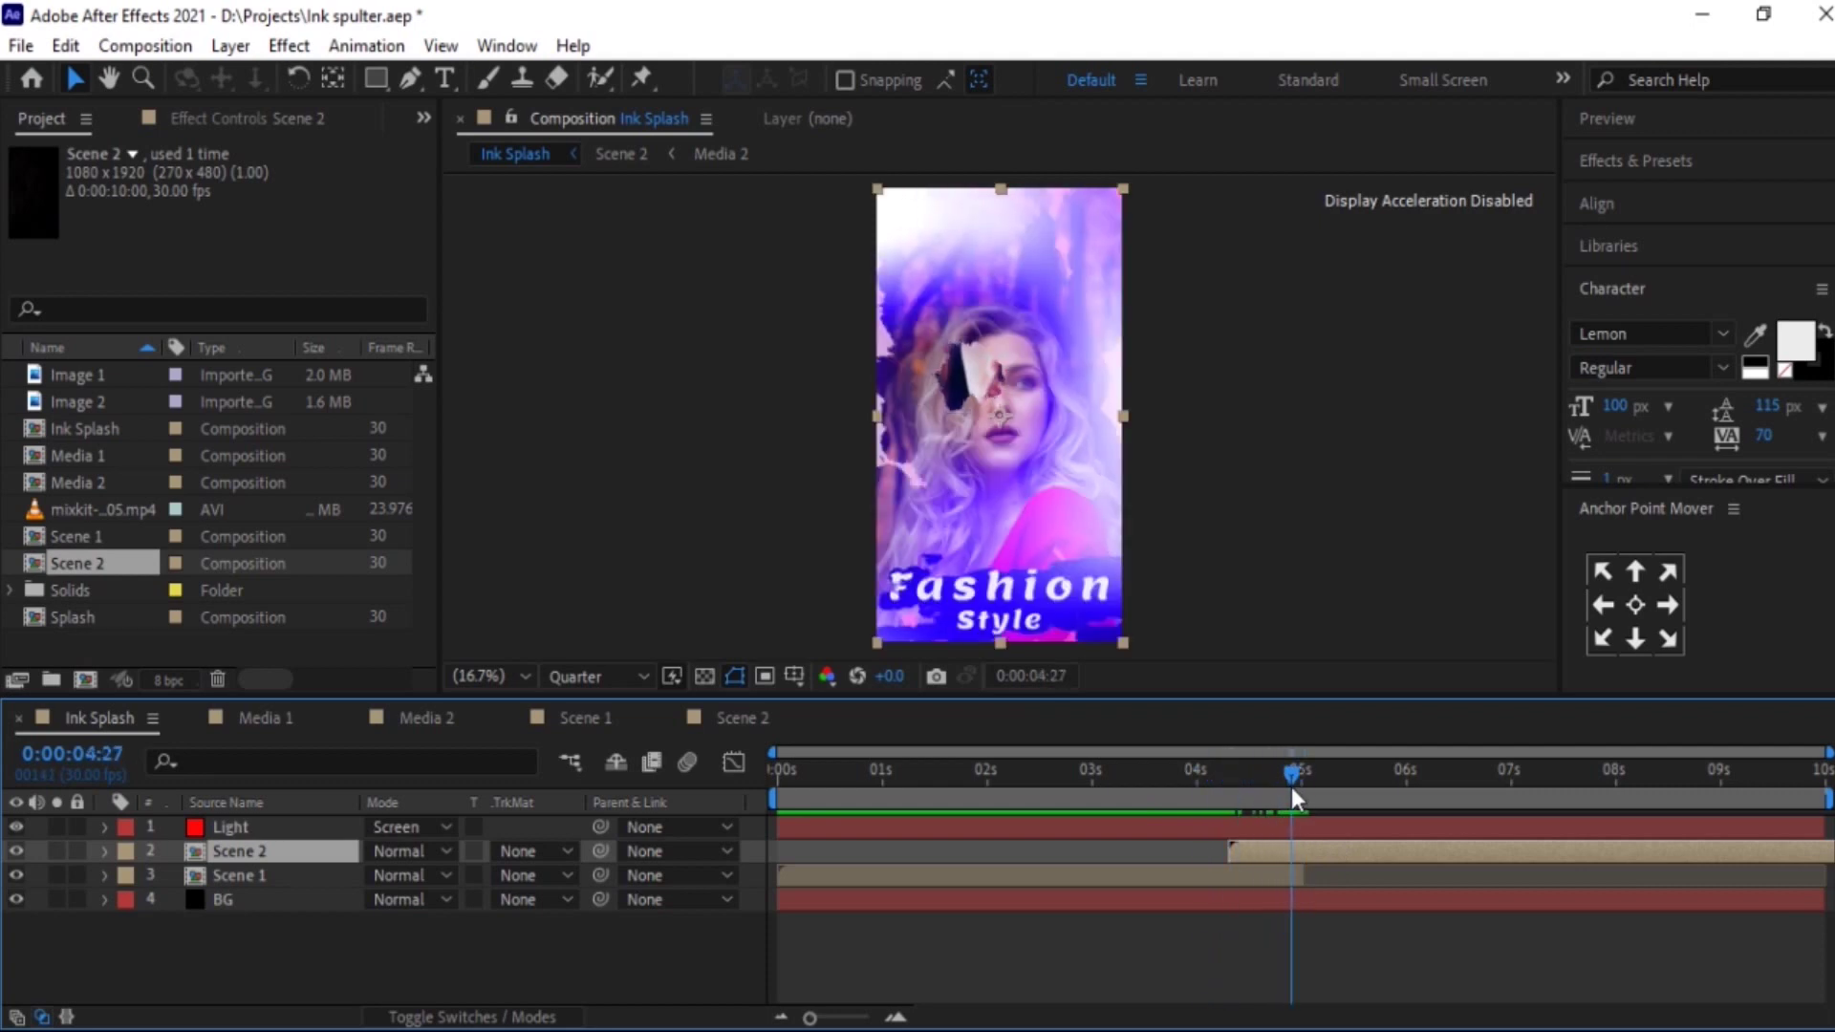
{"action": "left_click_drag", "start_coordinate": [1308, 857], "coordinate": [1317, 857]}
- Preview the Ink Splash composition from near the start with the composition viewer maximized
{"action": "key", "text": "Home"}
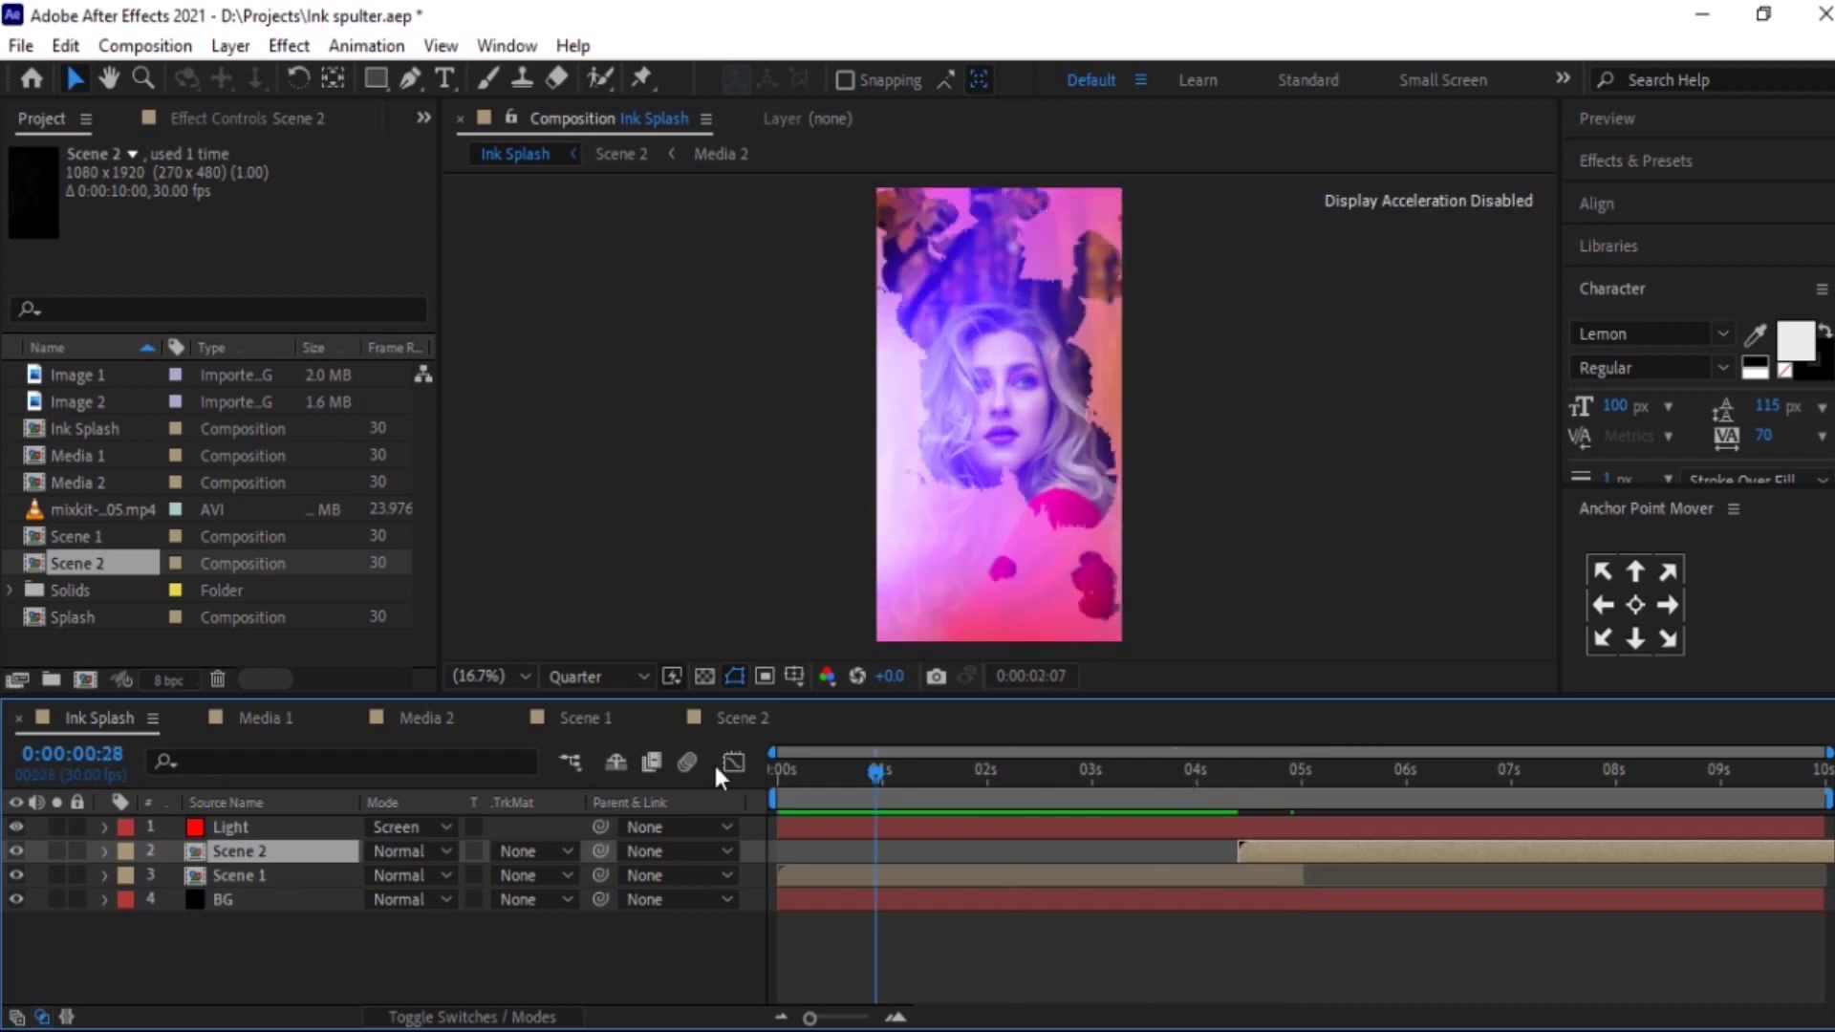
{"action": "key", "text": "ctrl+t"}
{"action": "key", "text": "grave"}
{"action": "key", "text": "space"}
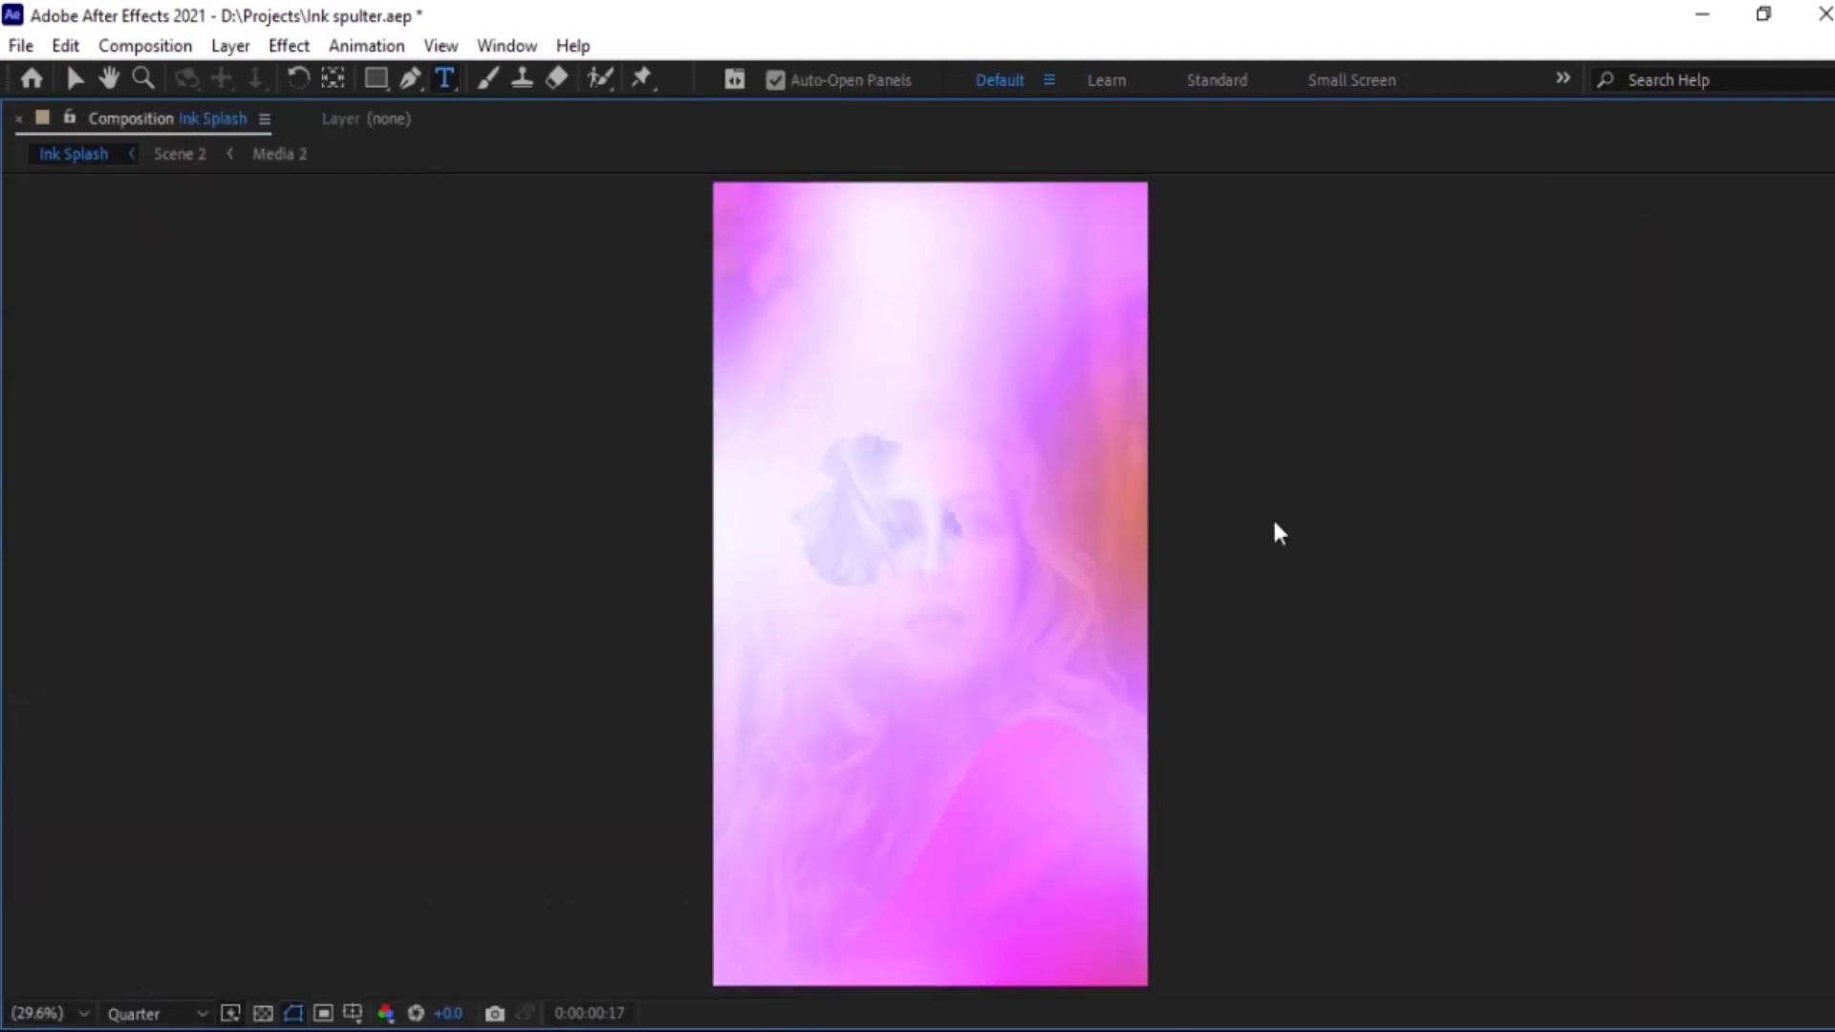